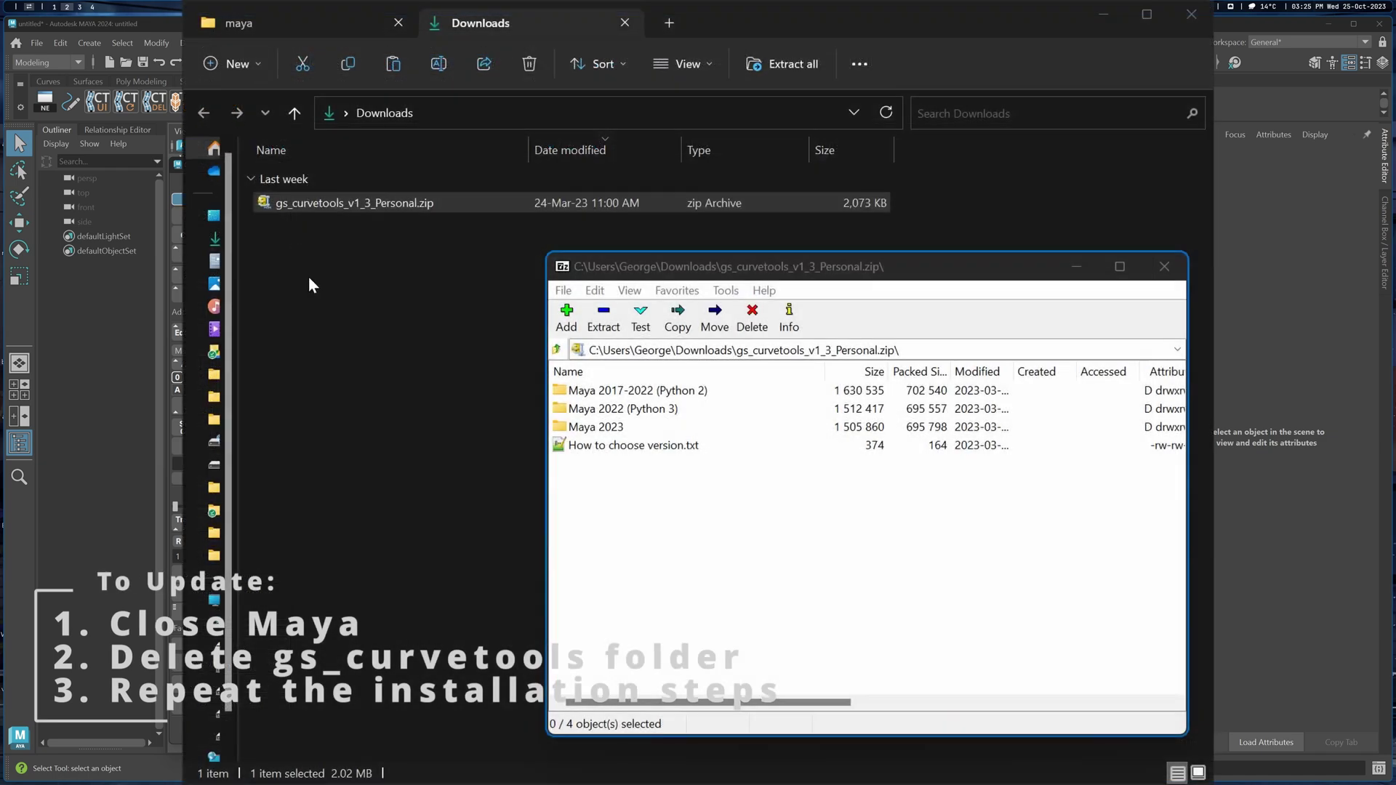
- Delete the old gs_curvetools folder from Documents\maya\2023\scripts
{"action": "left_click", "coordinate": [325, 203]}
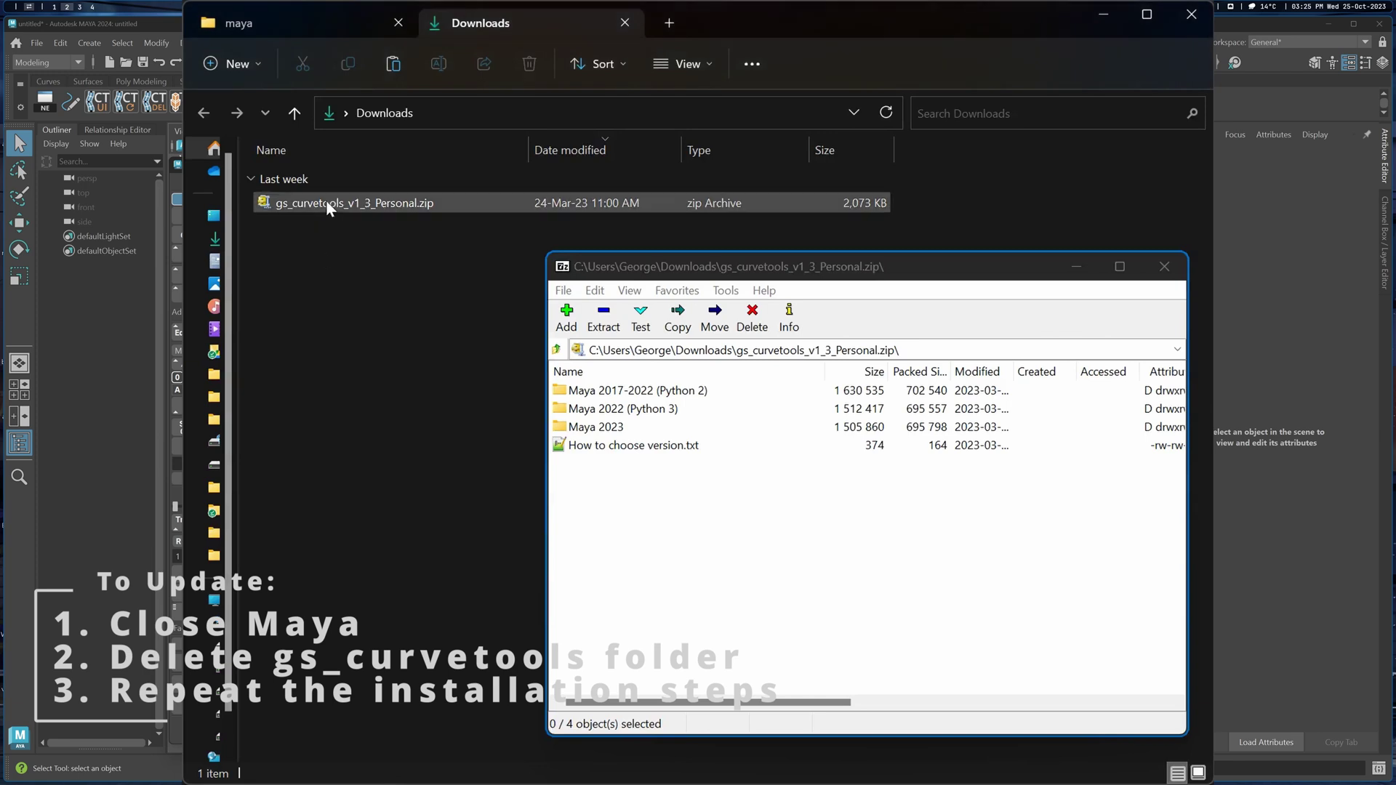
{"action": "left_click", "coordinate": [320, 30]}
{"action": "left_click", "coordinate": [289, 263]}
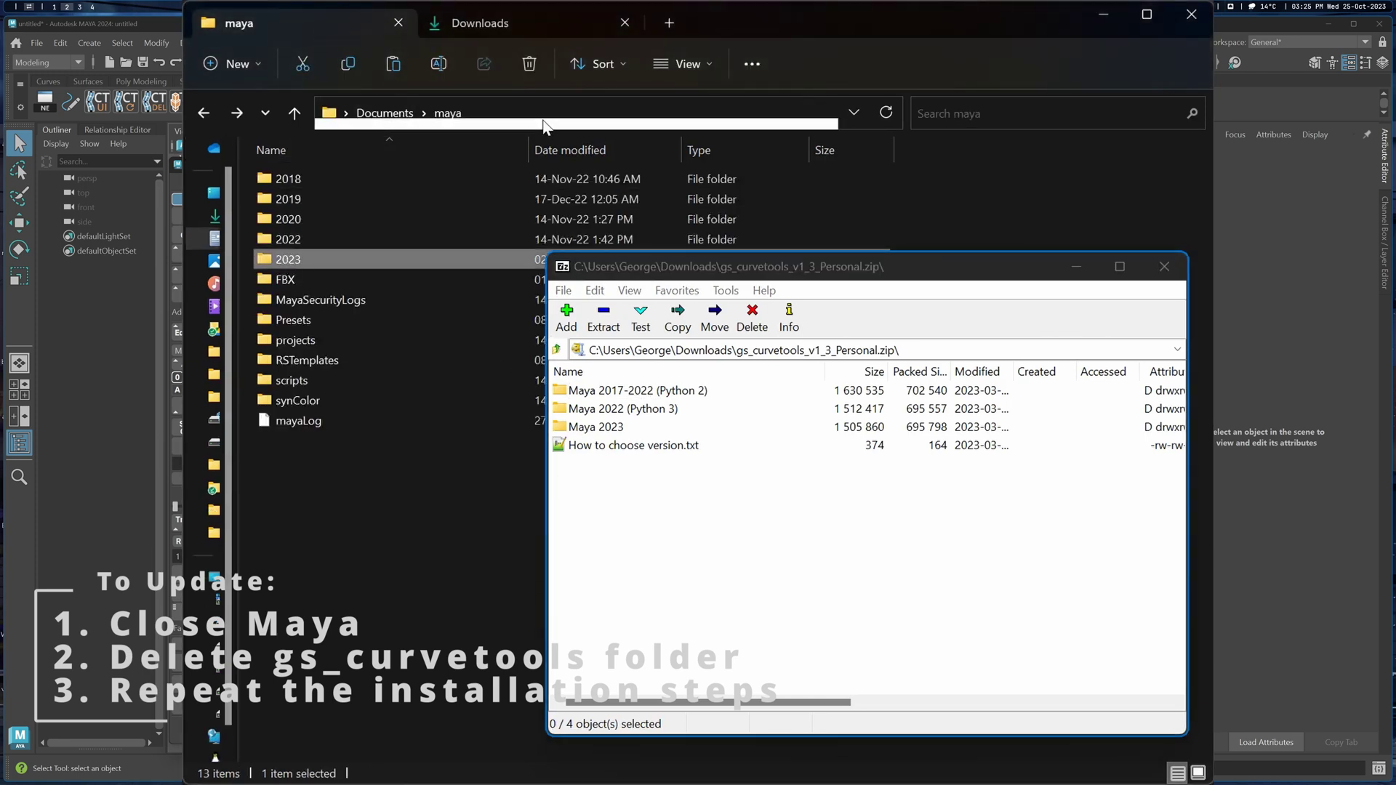
{"action": "left_click", "coordinate": [596, 114]}
{"action": "double_click", "coordinate": [304, 264]}
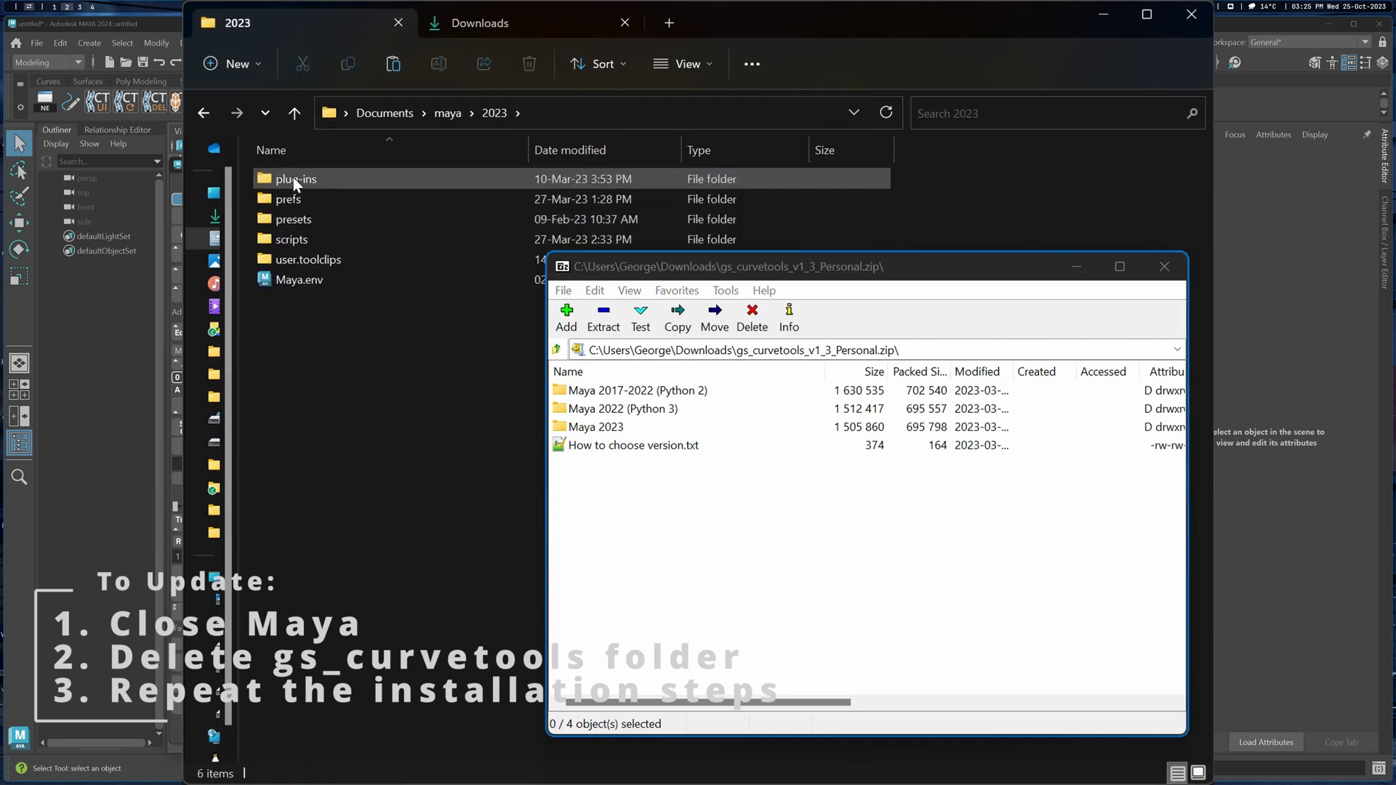
{"action": "double_click", "coordinate": [295, 239]}
{"action": "left_click", "coordinate": [295, 180]}
{"action": "key", "text": "Delete"}
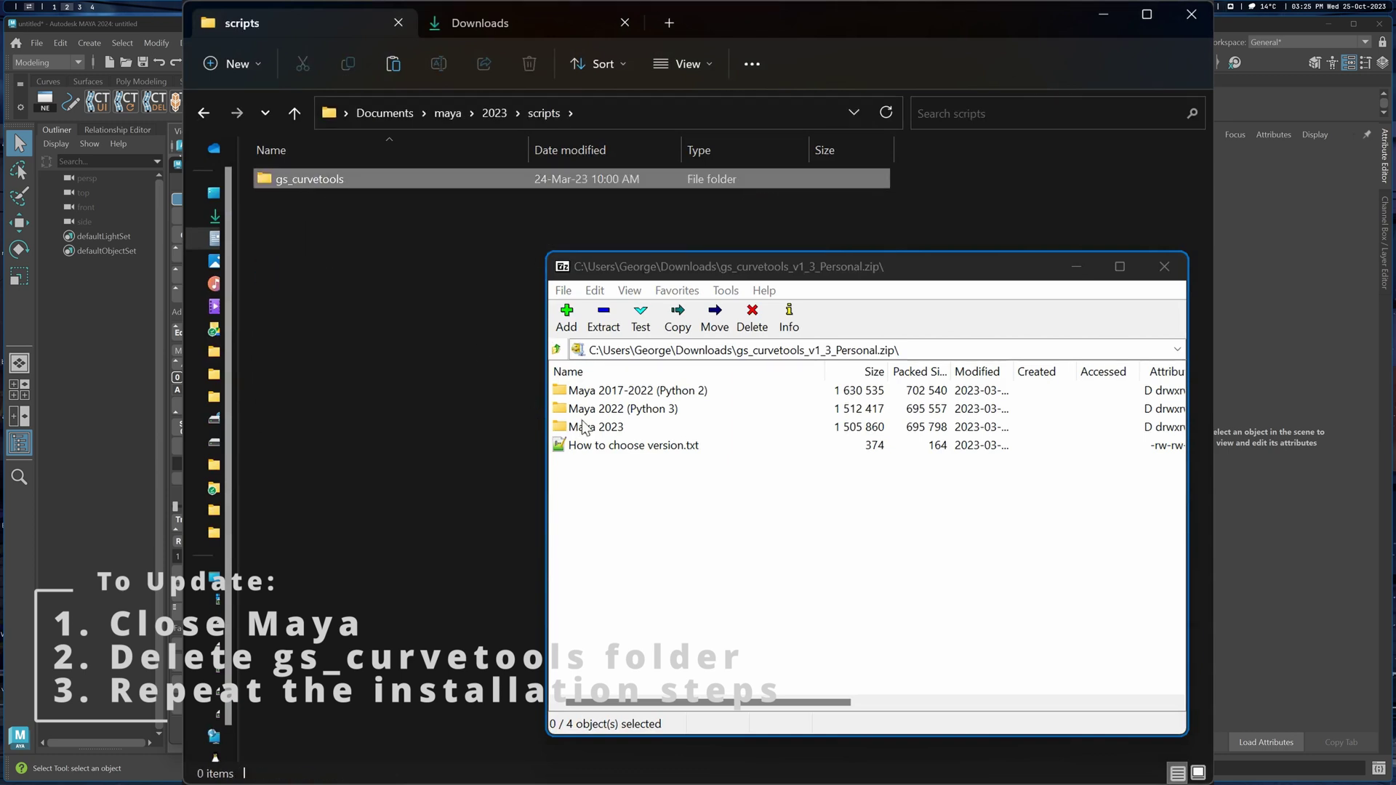
- Copy gs_curvetools from the archive's Maya 2023 folder into the scripts folder, and open the copied folder
{"action": "double_click", "coordinate": [587, 427]}
{"action": "left_click_drag", "start_coordinate": [366, 329], "coordinate": [365, 329]}
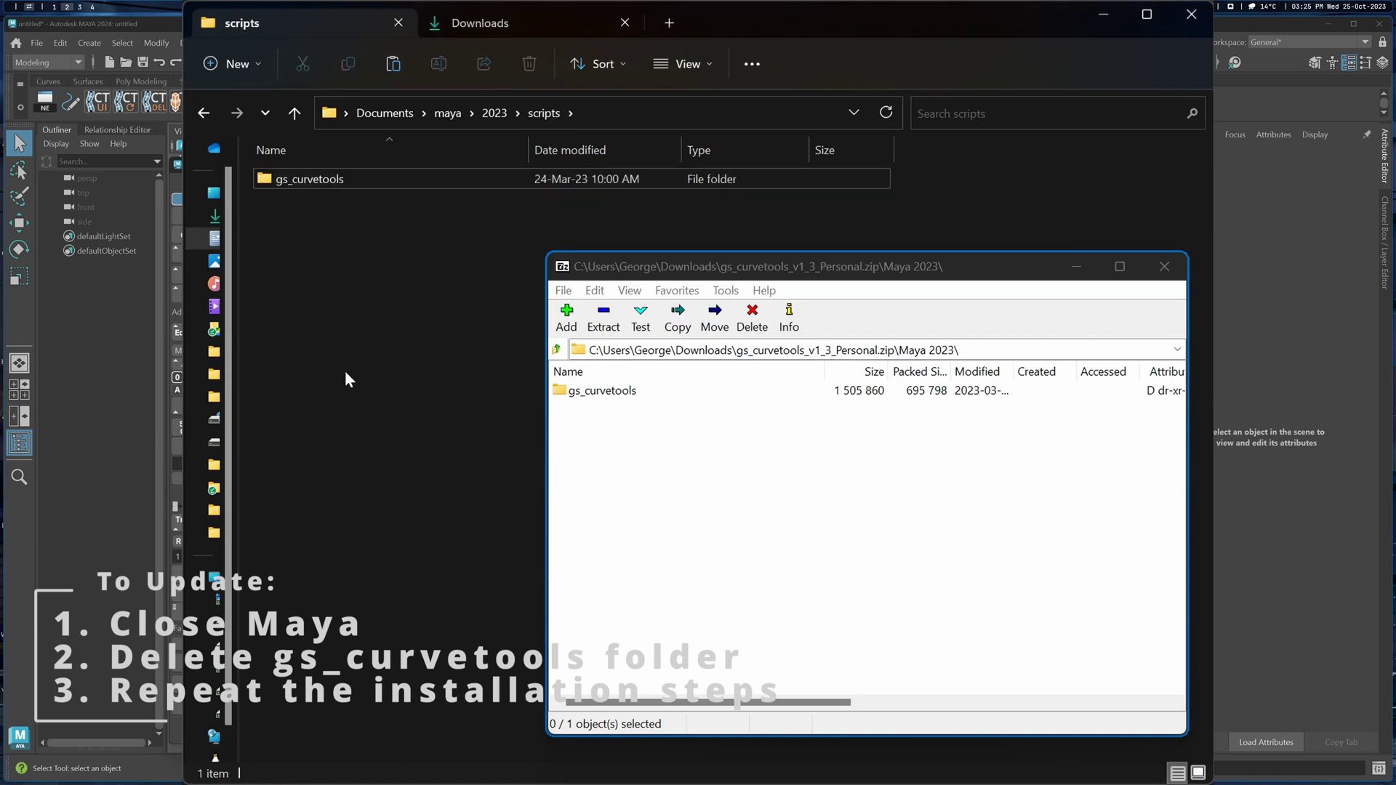
{"action": "double_click", "coordinate": [311, 180]}
{"action": "key", "text": "ctrl+a"}
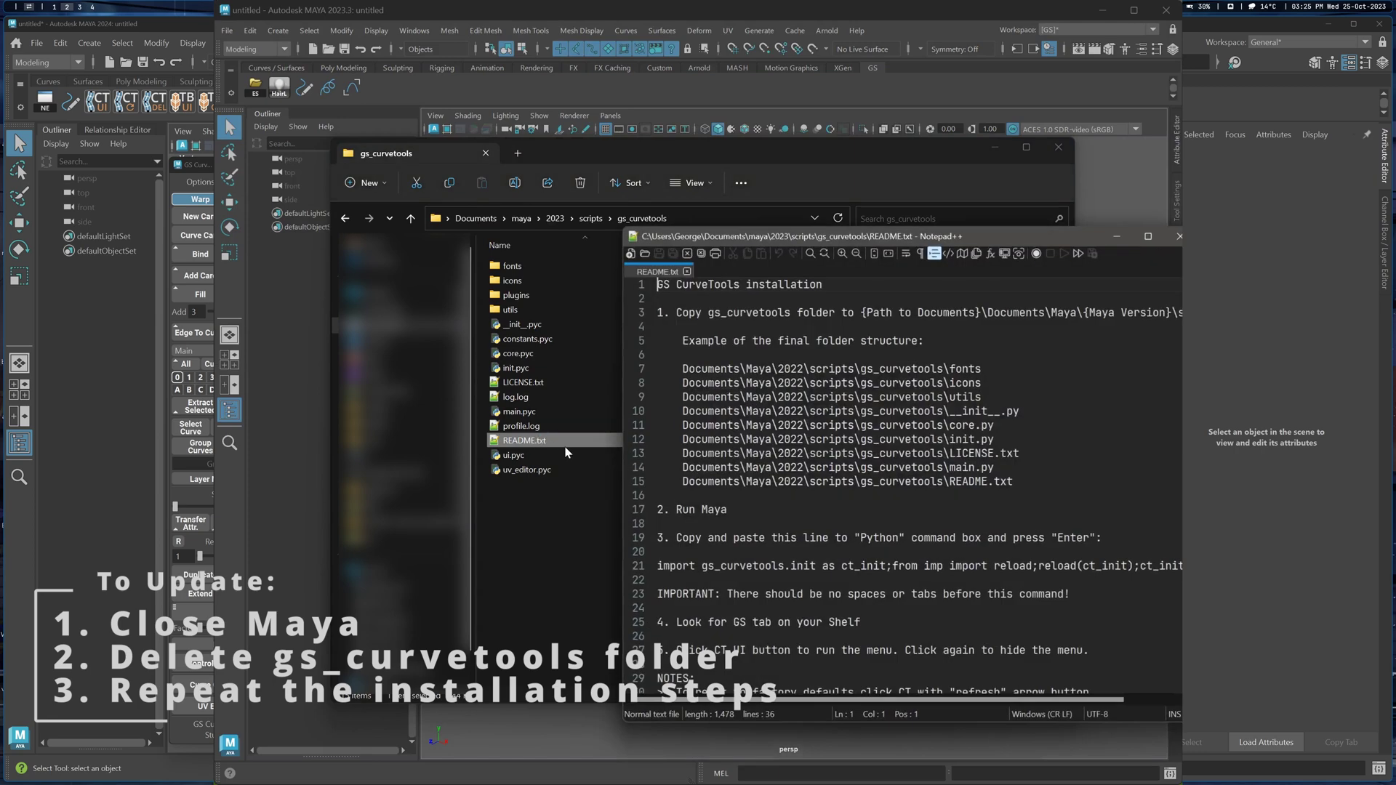
- Copy the import line from README.txt, switch to Maya 2023 and run it as a Python command
{"action": "triple_click", "coordinate": [725, 567]}
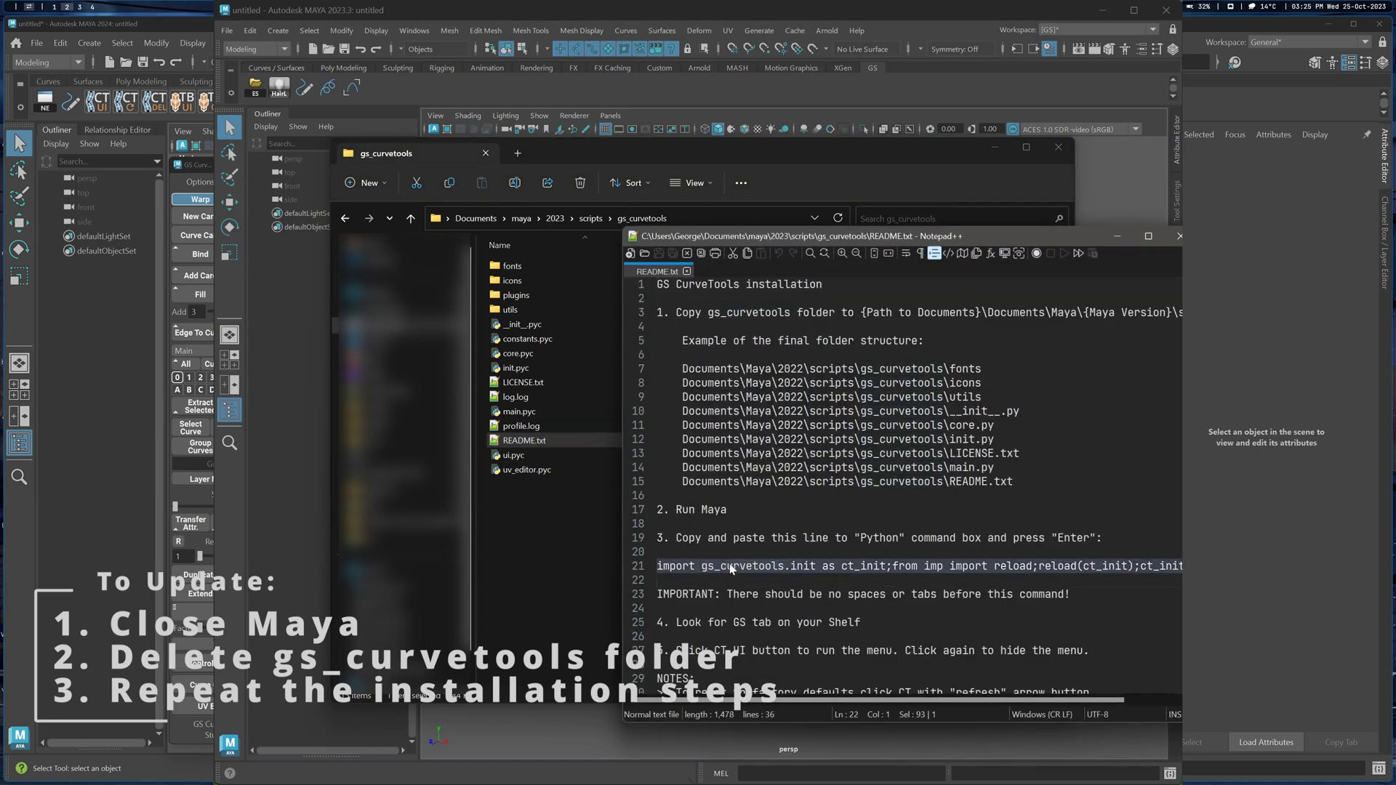
{"action": "left_click", "coordinate": [714, 746]}
{"action": "left_click", "coordinate": [720, 776]}
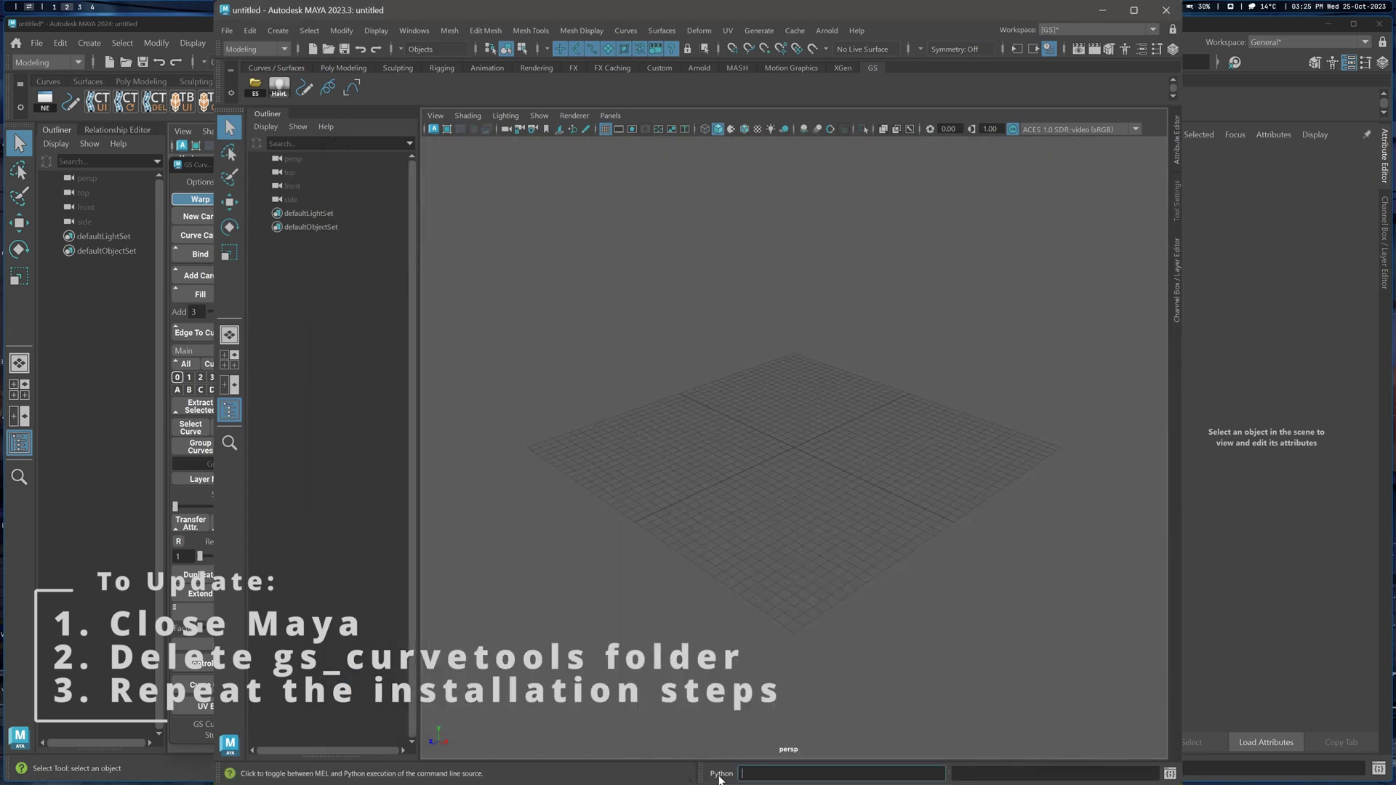
{"action": "key", "text": "ctrl+v"}
{"action": "key", "text": "Return"}
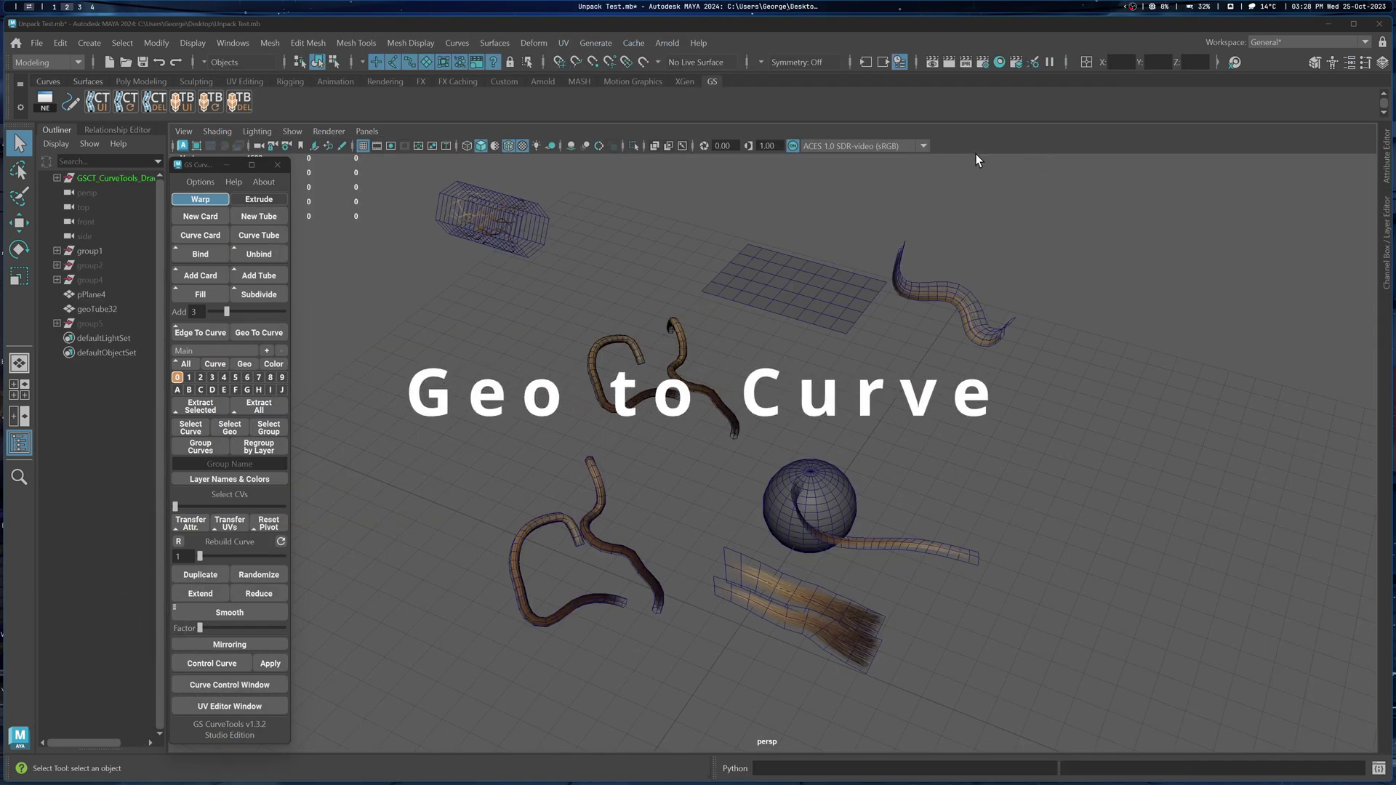
- Open the Geo to Curve options and place their window clear of the scene objects
{"action": "left_click", "coordinate": [260, 336]}
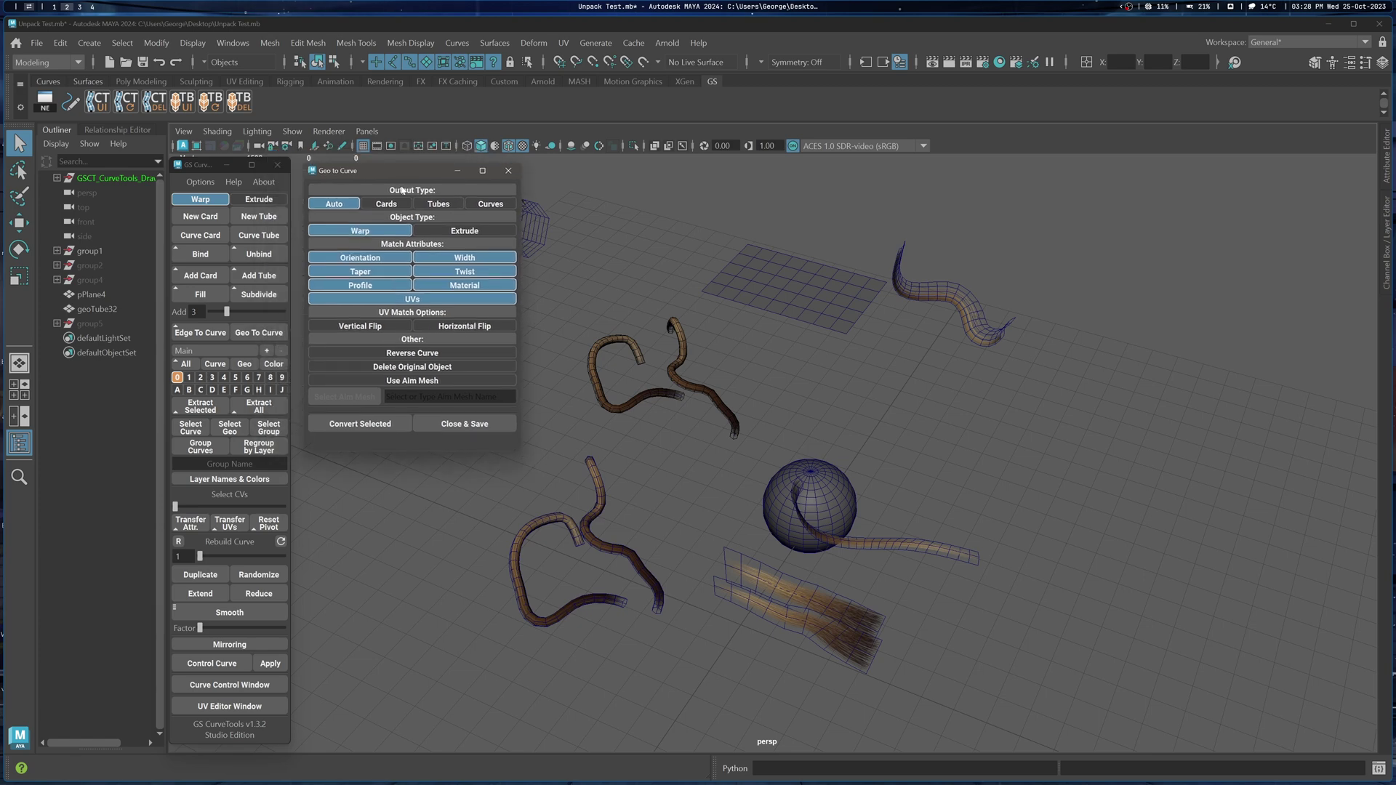
{"action": "left_click_drag", "start_coordinate": [352, 171], "coordinate": [1111, 269]}
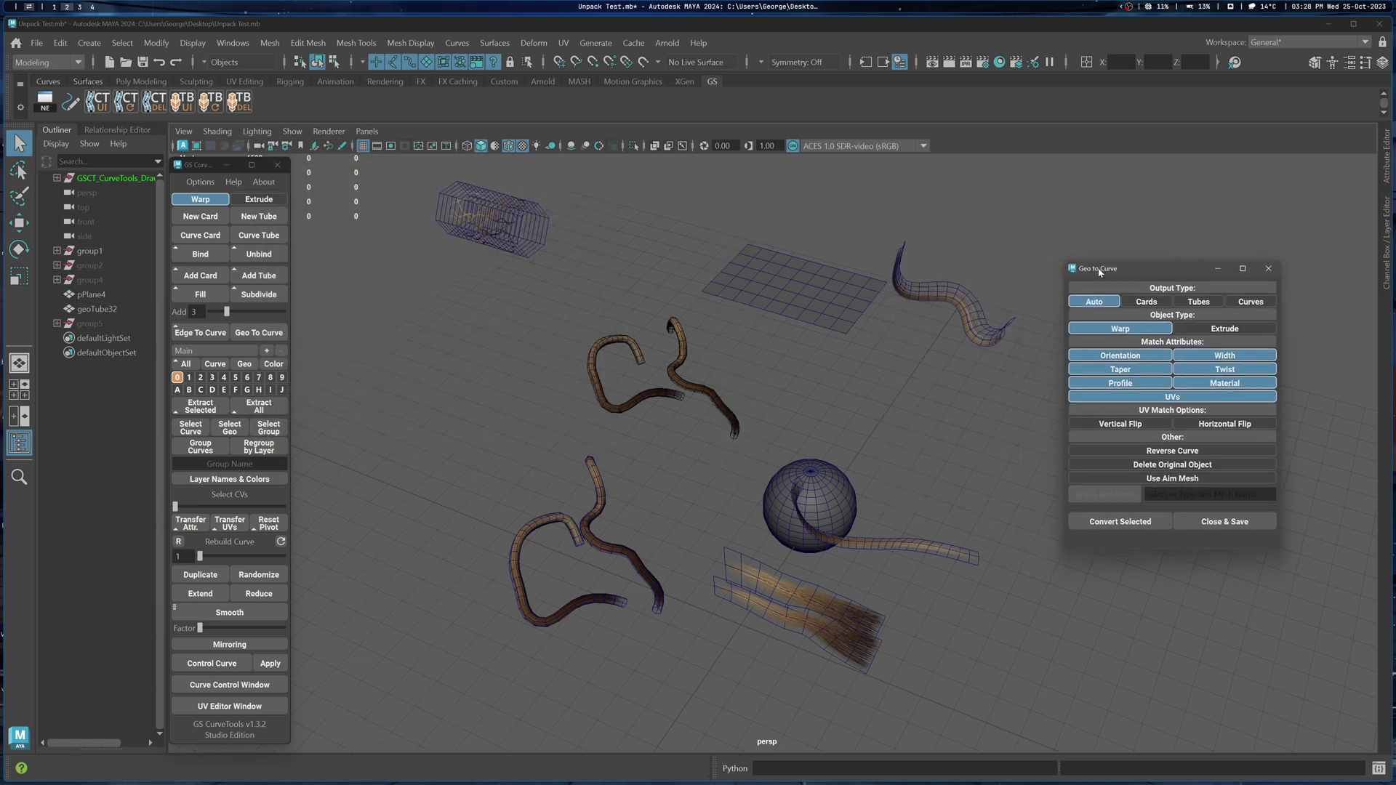
{"action": "middle_click_drag", "start_coordinate": [797, 267], "coordinate": [761, 299], "text": "alt"}
{"action": "right_click_drag", "start_coordinate": [760, 299], "coordinate": [689, 291], "text": "alt"}
{"action": "mouse_move", "coordinate": [689, 290]}
{"action": "left_mouse_down", "text": "alt"}
{"action": "mouse_move", "coordinate": [664, 281]}
{"action": "mouse_move", "coordinate": [704, 289]}
{"action": "left_mouse_up", "text": "alt"}
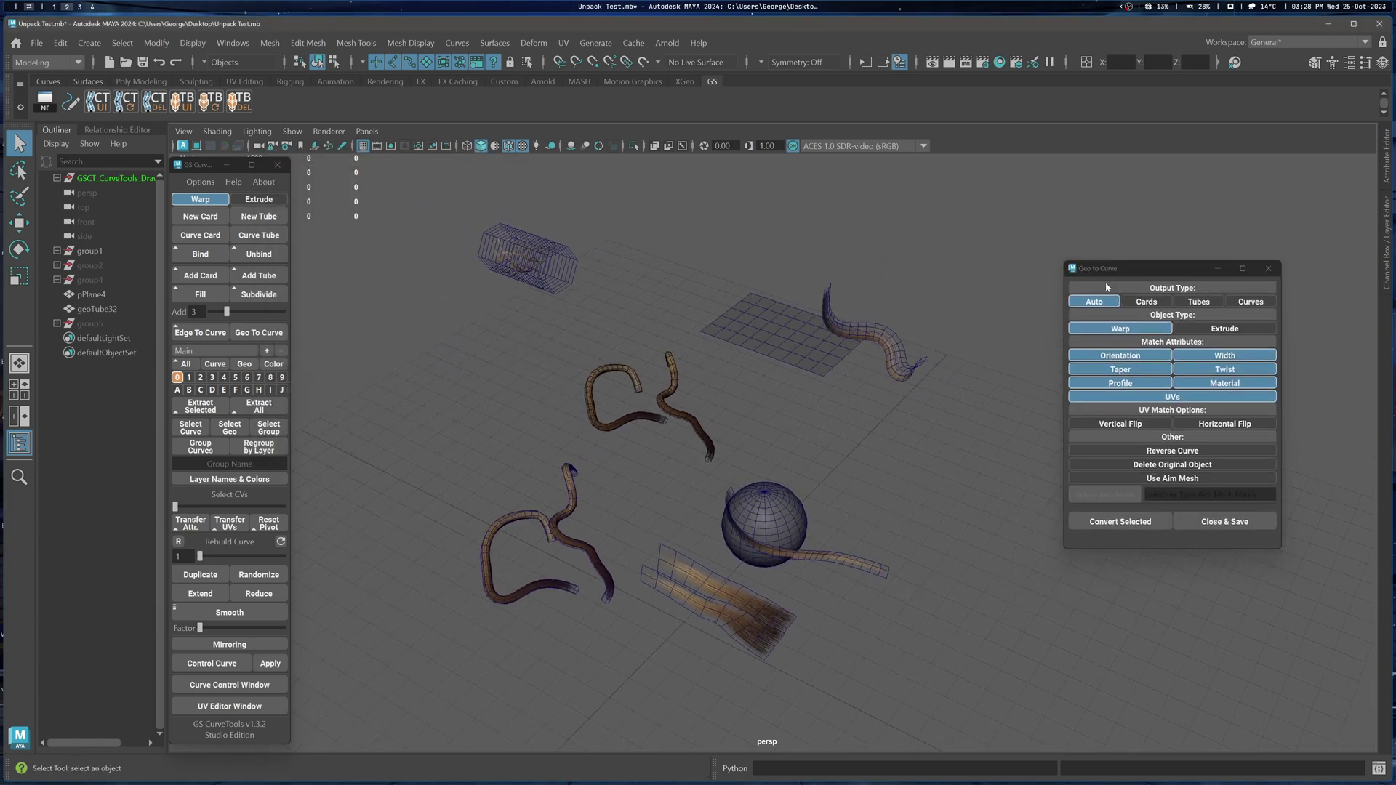
{"action": "left_click_drag", "start_coordinate": [1130, 268], "coordinate": [1111, 267]}
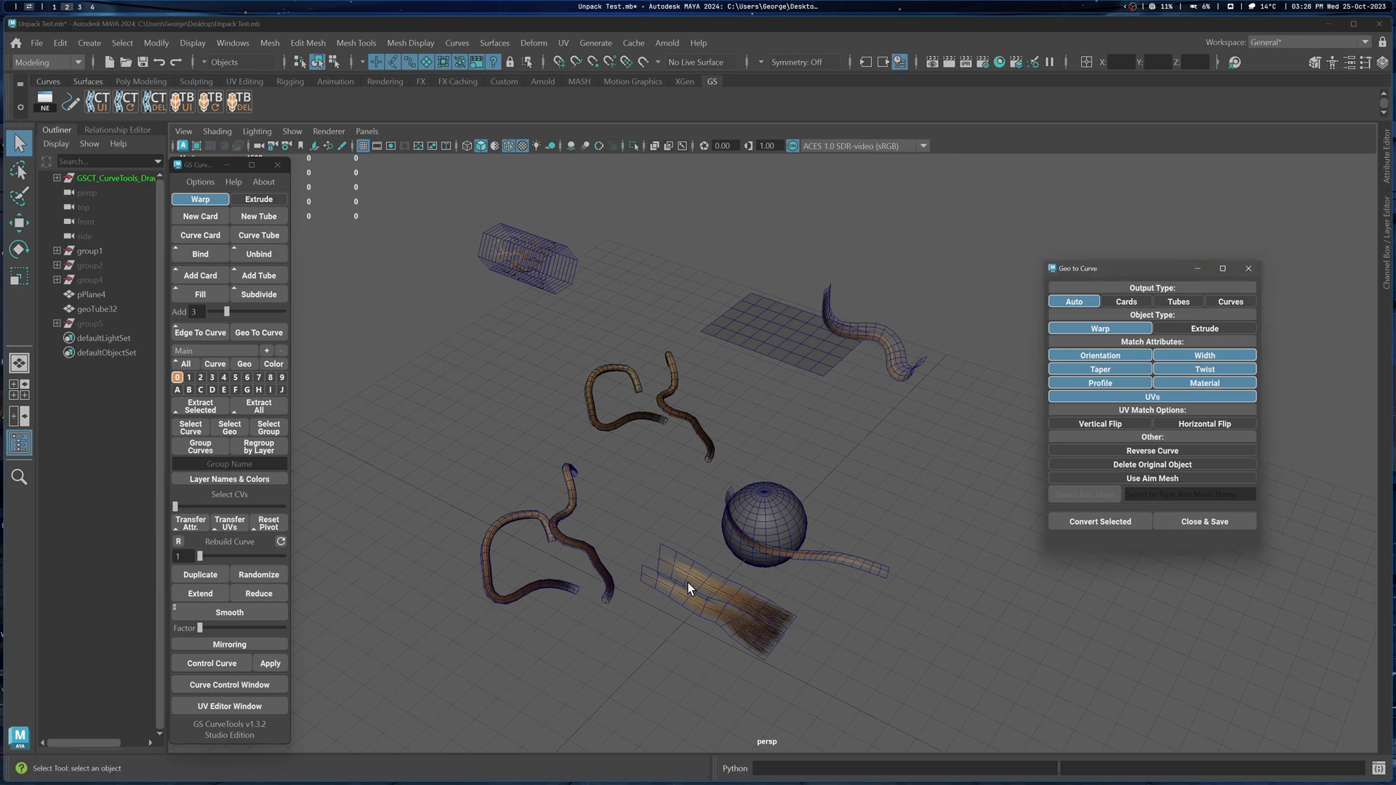
- Convert the narrower of the two hair cards with Geo to Curve, using the Cards output type
{"action": "left_click", "coordinate": [687, 583]}
{"action": "key", "text": "f"}
{"action": "left_click_drag", "start_coordinate": [806, 487], "coordinate": [702, 457], "text": "alt"}
{"action": "left_click", "coordinate": [851, 500]}
{"action": "left_click", "coordinate": [710, 445]}
{"action": "key", "text": "f"}
{"action": "left_click_drag", "start_coordinate": [800, 477], "coordinate": [750, 328], "text": "alt"}
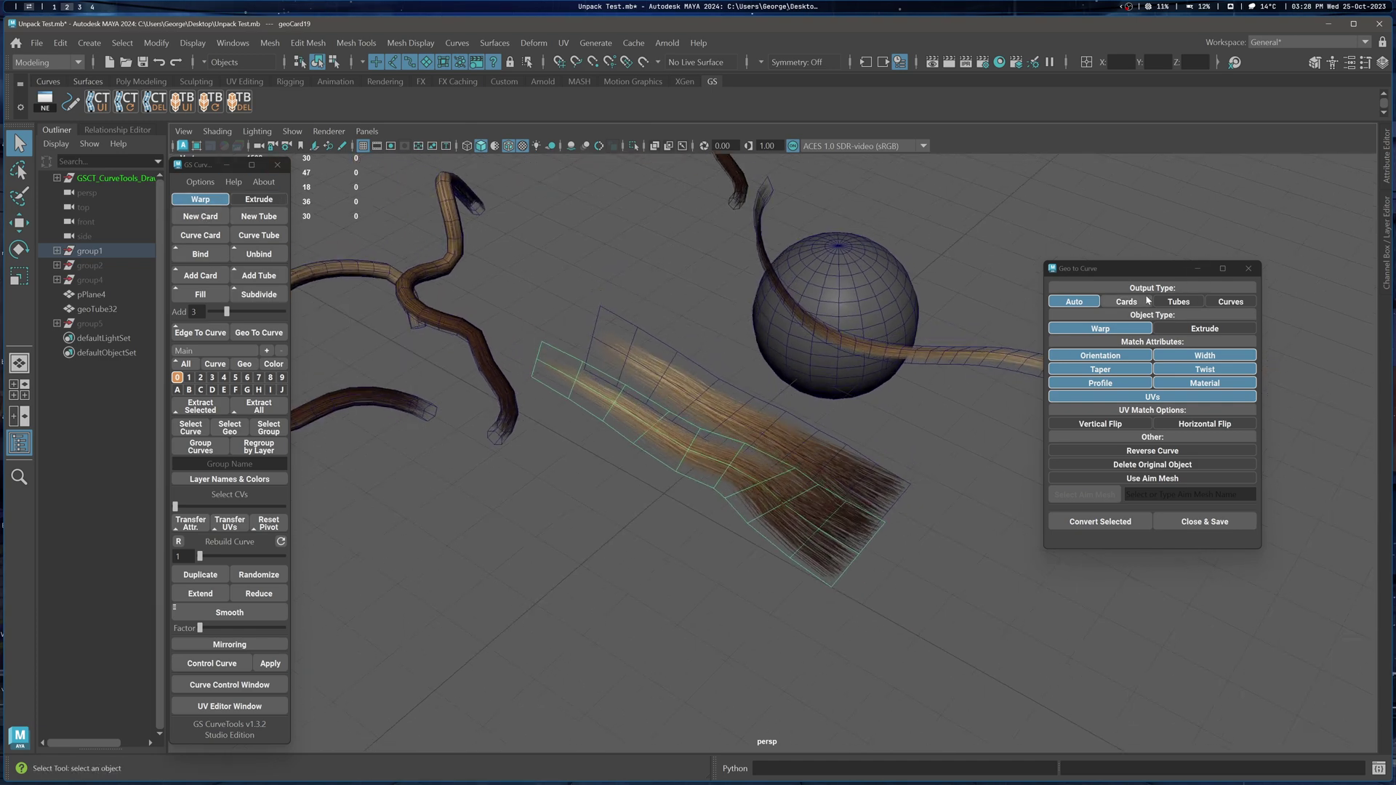
{"action": "left_click", "coordinate": [1114, 303]}
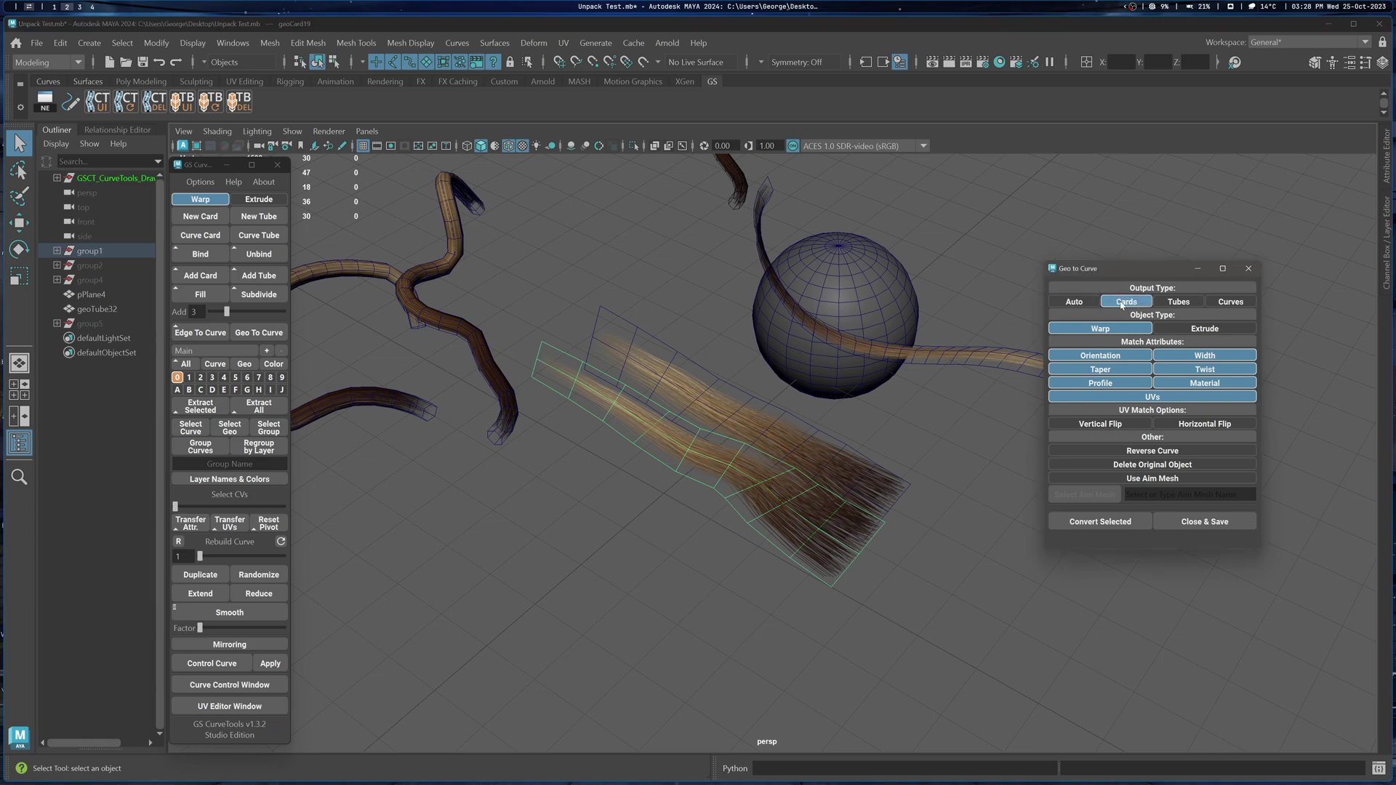
{"action": "left_click", "coordinate": [1115, 522]}
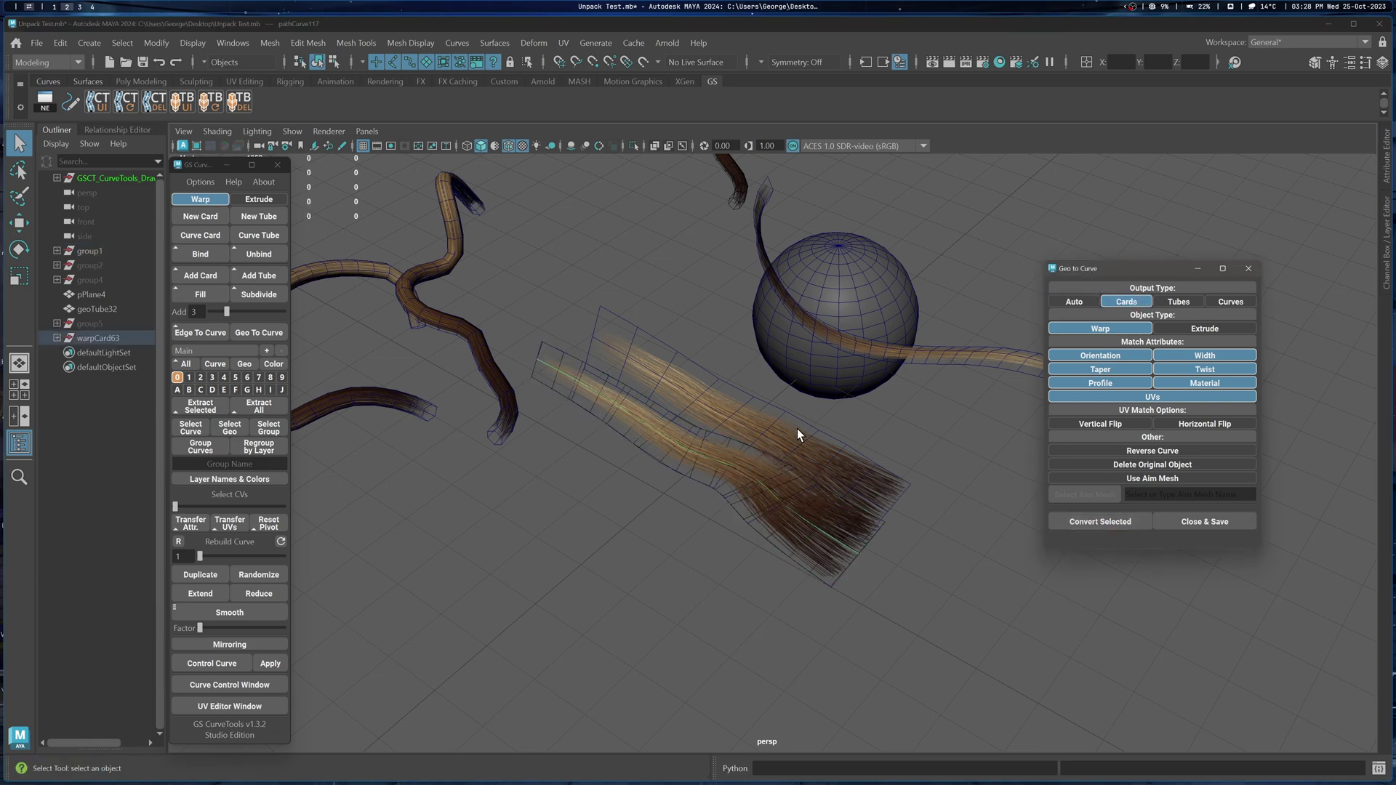
- Move the converted card up away from its original and display its curve's control vertices
{"action": "left_click_drag", "start_coordinate": [797, 429], "coordinate": [718, 346], "text": "alt"}
{"action": "key", "text": "w"}
{"action": "middle_click_drag", "start_coordinate": [719, 347], "coordinate": [721, 255]}
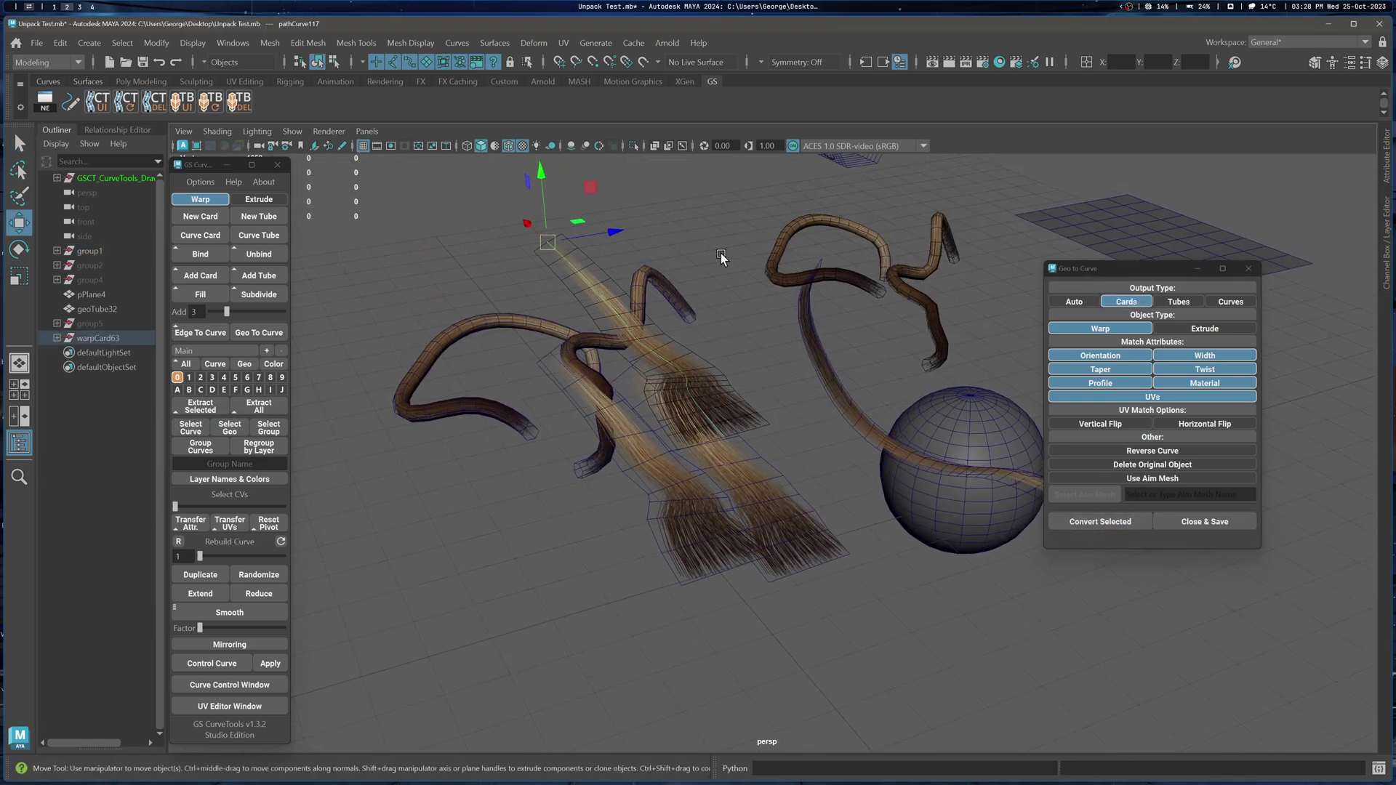
{"action": "right_click_drag", "start_coordinate": [720, 296], "coordinate": [681, 306]}
{"action": "left_click_drag", "start_coordinate": [679, 307], "coordinate": [711, 342], "text": "alt"}
{"action": "left_click_drag", "start_coordinate": [752, 442], "coordinate": [723, 474], "text": "alt"}
{"action": "middle_click_drag", "start_coordinate": [724, 465], "coordinate": [733, 367], "text": "alt"}
{"action": "left_click_drag", "start_coordinate": [733, 365], "coordinate": [720, 499], "text": "alt"}
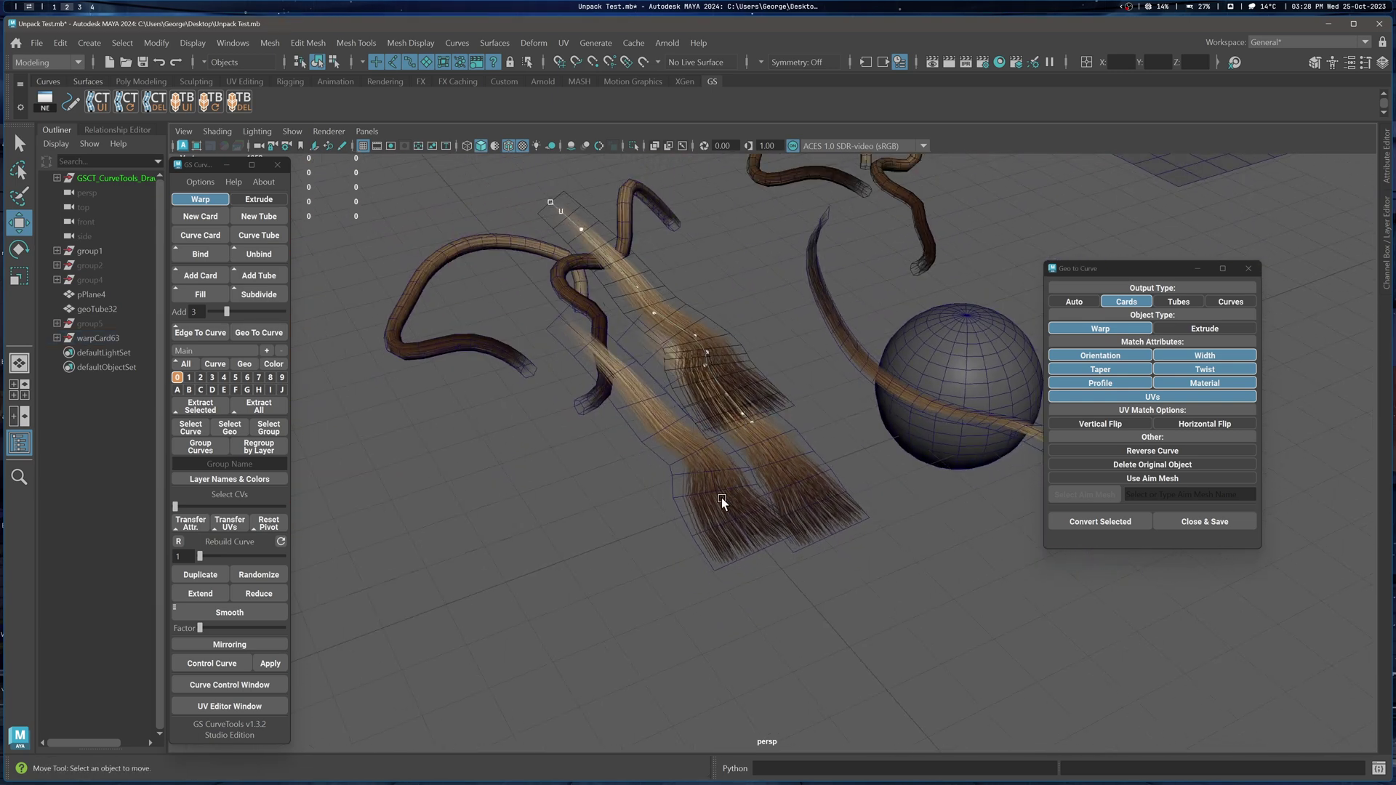
- Return to object selection and delete the converted card
{"action": "left_click", "coordinate": [711, 500]}
{"action": "left_click", "coordinate": [726, 320]}
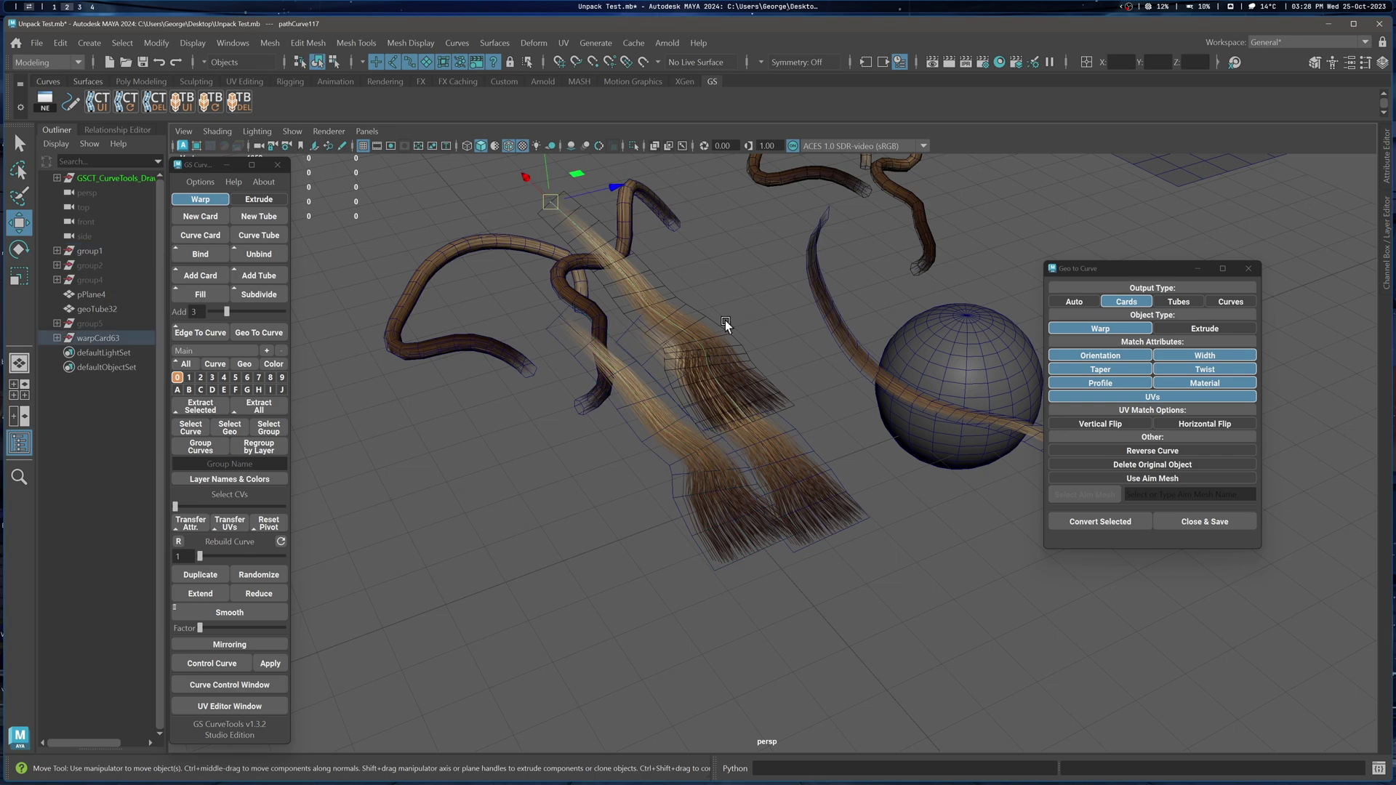
{"action": "key", "text": "Delete"}
{"action": "left_click_drag", "start_coordinate": [740, 327], "coordinate": [743, 381], "text": "alt"}
{"action": "key", "text": "q"}
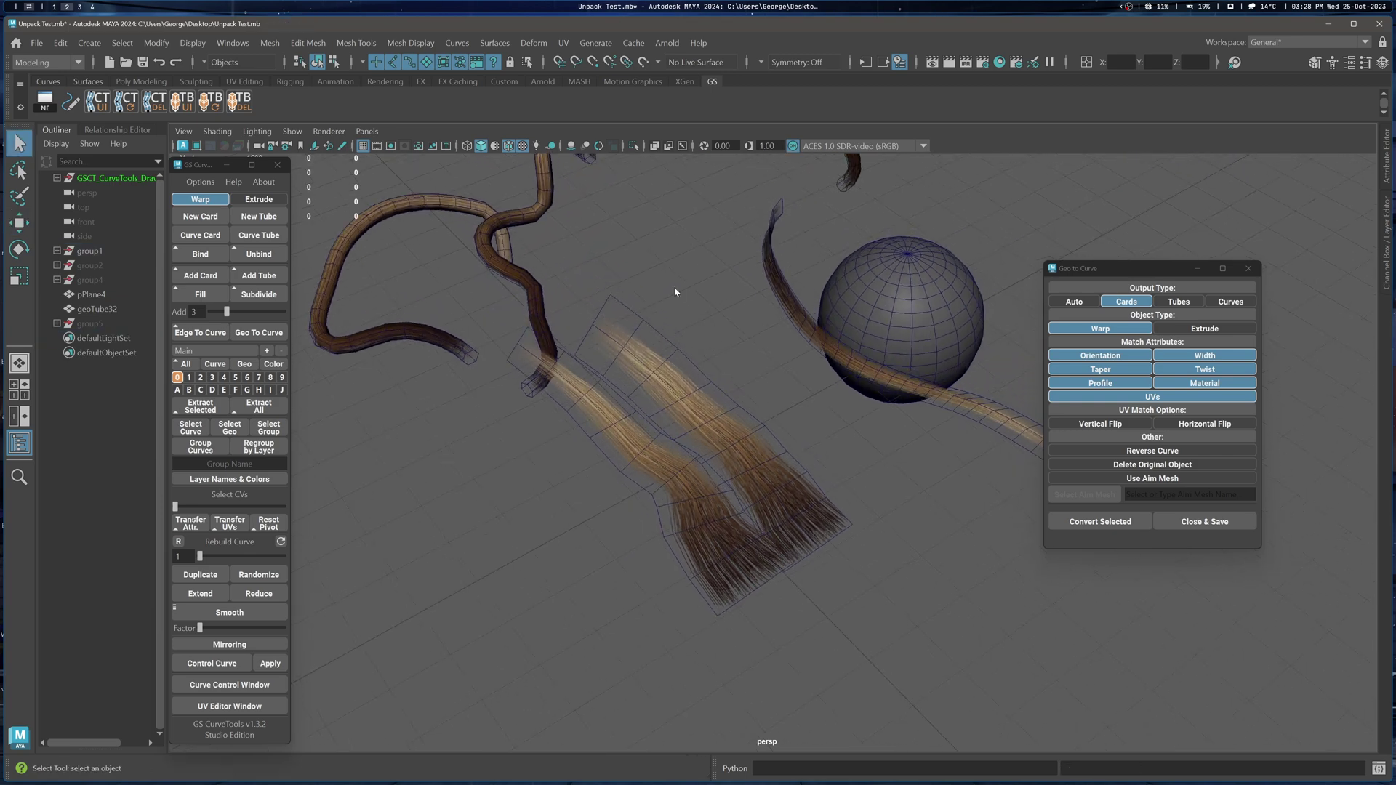
- Convert the C-shaped tube beside the hair cards with Geo to Curve, using the Auto output type
{"action": "middle_click_drag", "start_coordinate": [710, 263], "coordinate": [952, 423], "text": "alt"}
{"action": "left_click", "coordinate": [529, 334]}
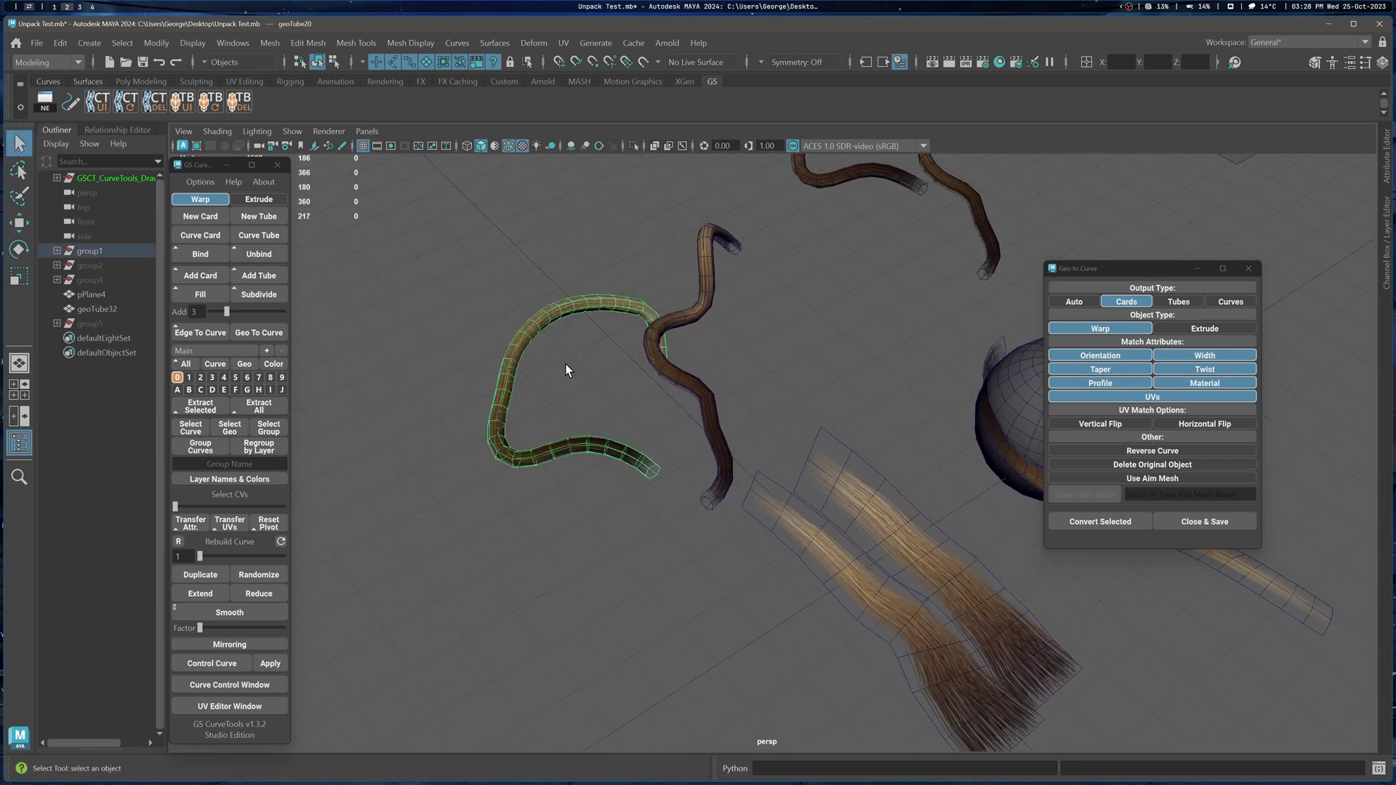
{"action": "right_click_drag", "start_coordinate": [591, 374], "coordinate": [909, 393], "text": "alt"}
{"action": "left_click", "coordinate": [1179, 302]}
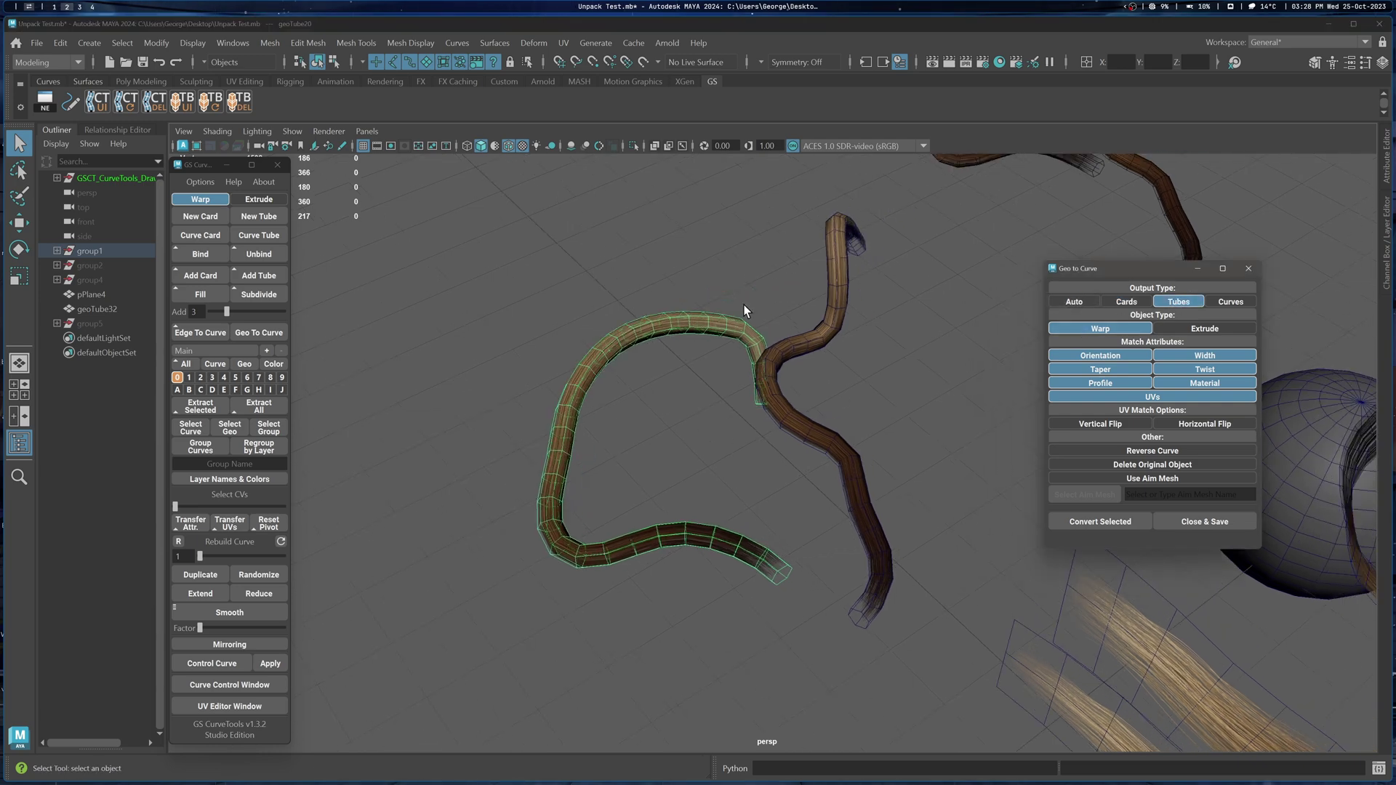
{"action": "left_click_drag", "start_coordinate": [744, 304], "coordinate": [767, 330], "text": "alt"}
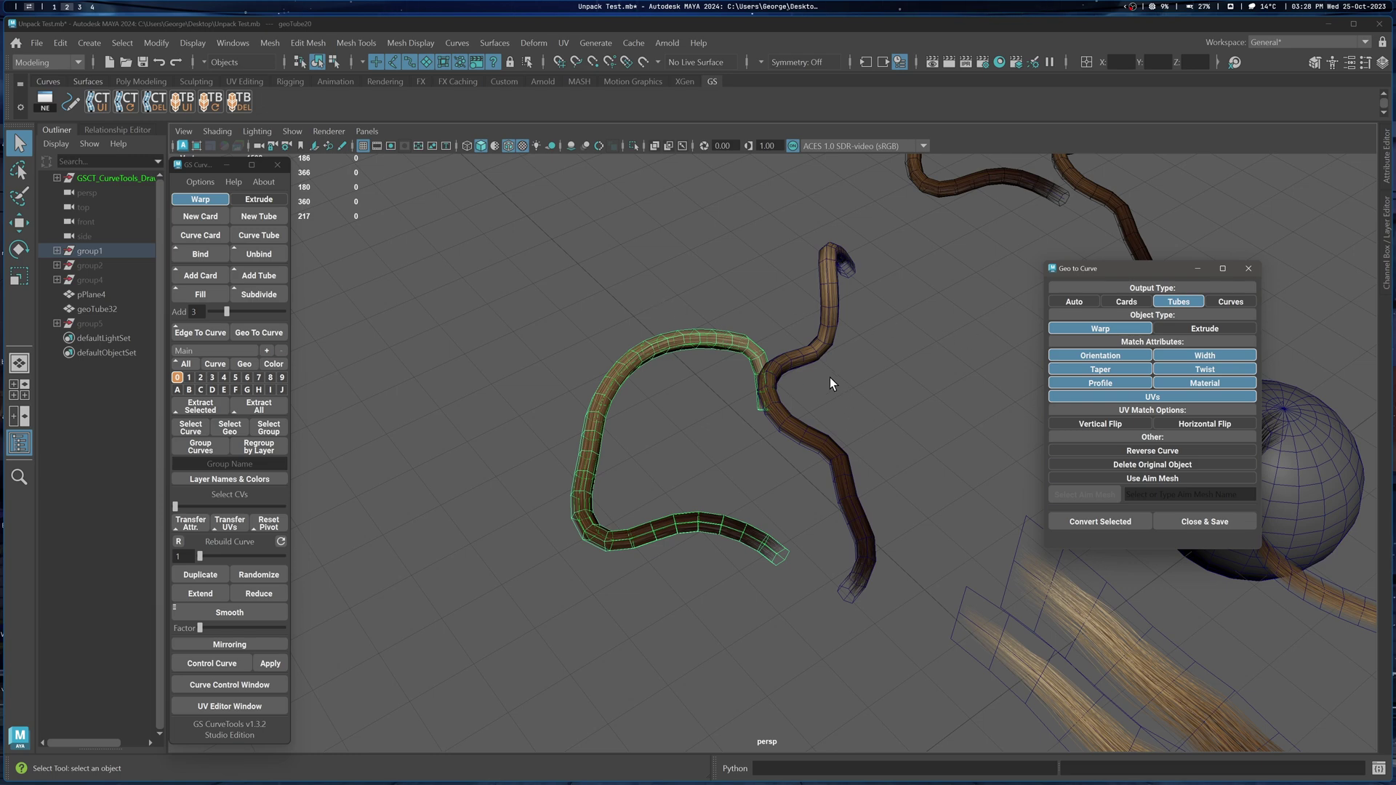
{"action": "left_click_drag", "start_coordinate": [830, 378], "coordinate": [840, 390], "text": "alt"}
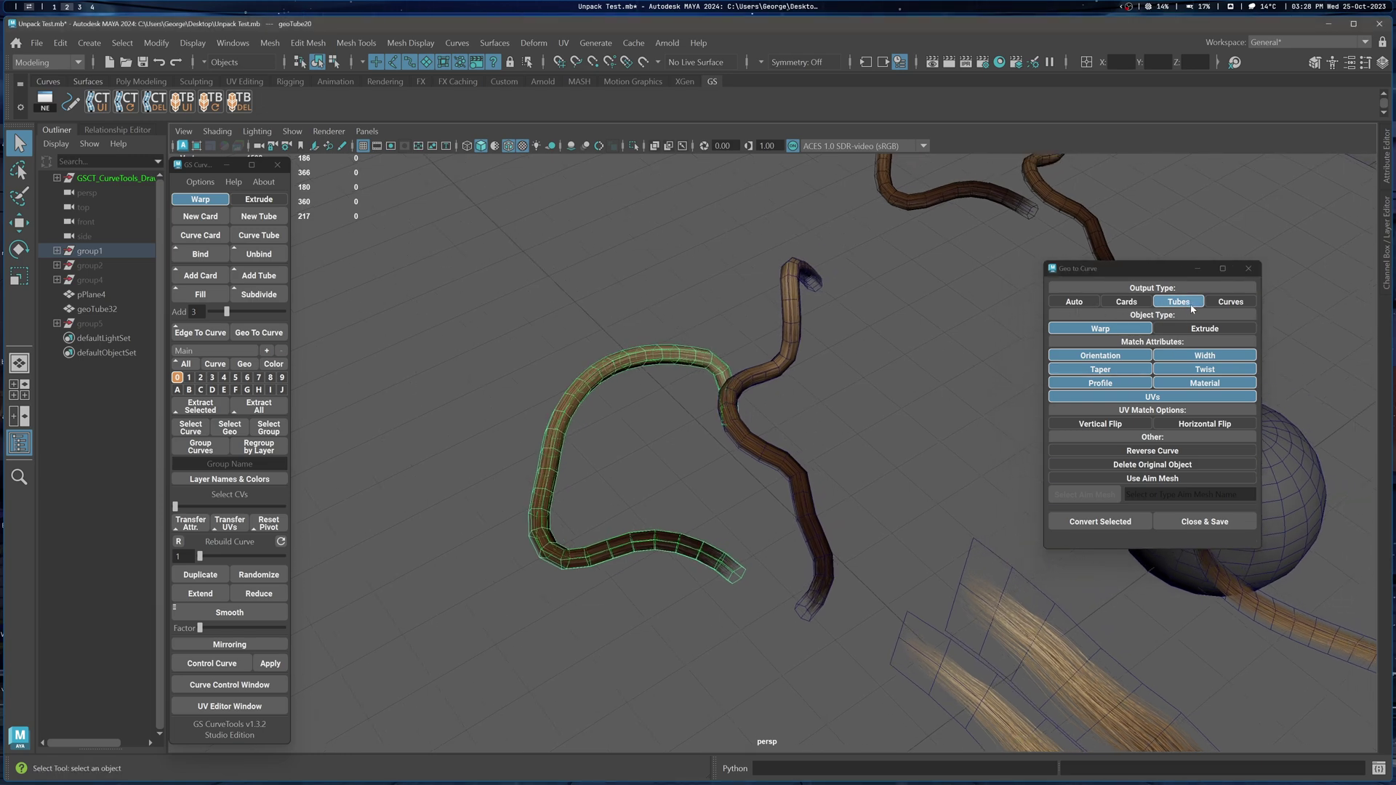
{"action": "left_click", "coordinate": [1074, 301]}
{"action": "left_click_drag", "start_coordinate": [892, 399], "coordinate": [807, 368], "text": "alt"}
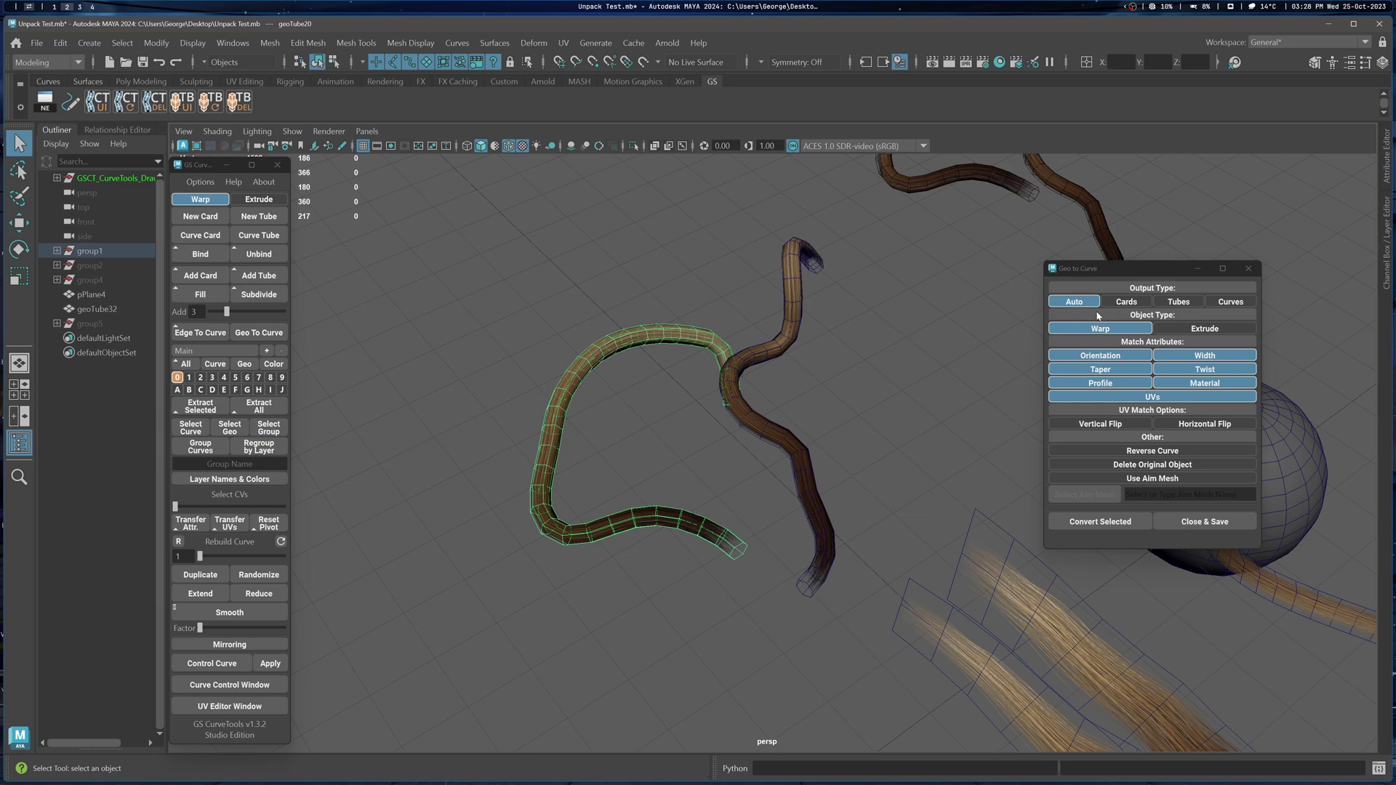
{"action": "left_click", "coordinate": [1120, 527]}
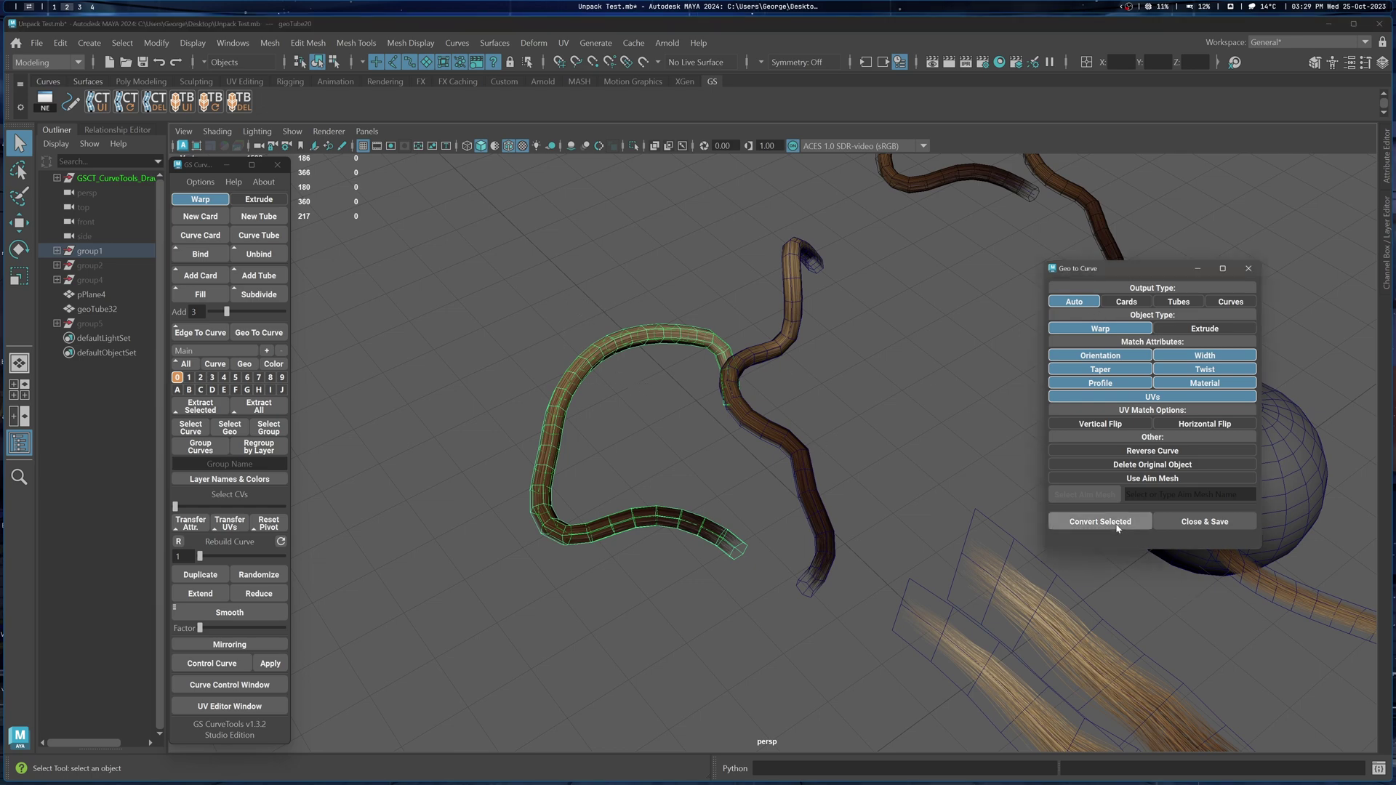
- Move the converted tube sideways off its original and compare the two shapes
{"action": "left_click_drag", "start_coordinate": [757, 483], "coordinate": [814, 501], "text": "alt"}
{"action": "key", "text": "w"}
{"action": "middle_click_drag", "start_coordinate": [858, 496], "coordinate": [670, 496]}
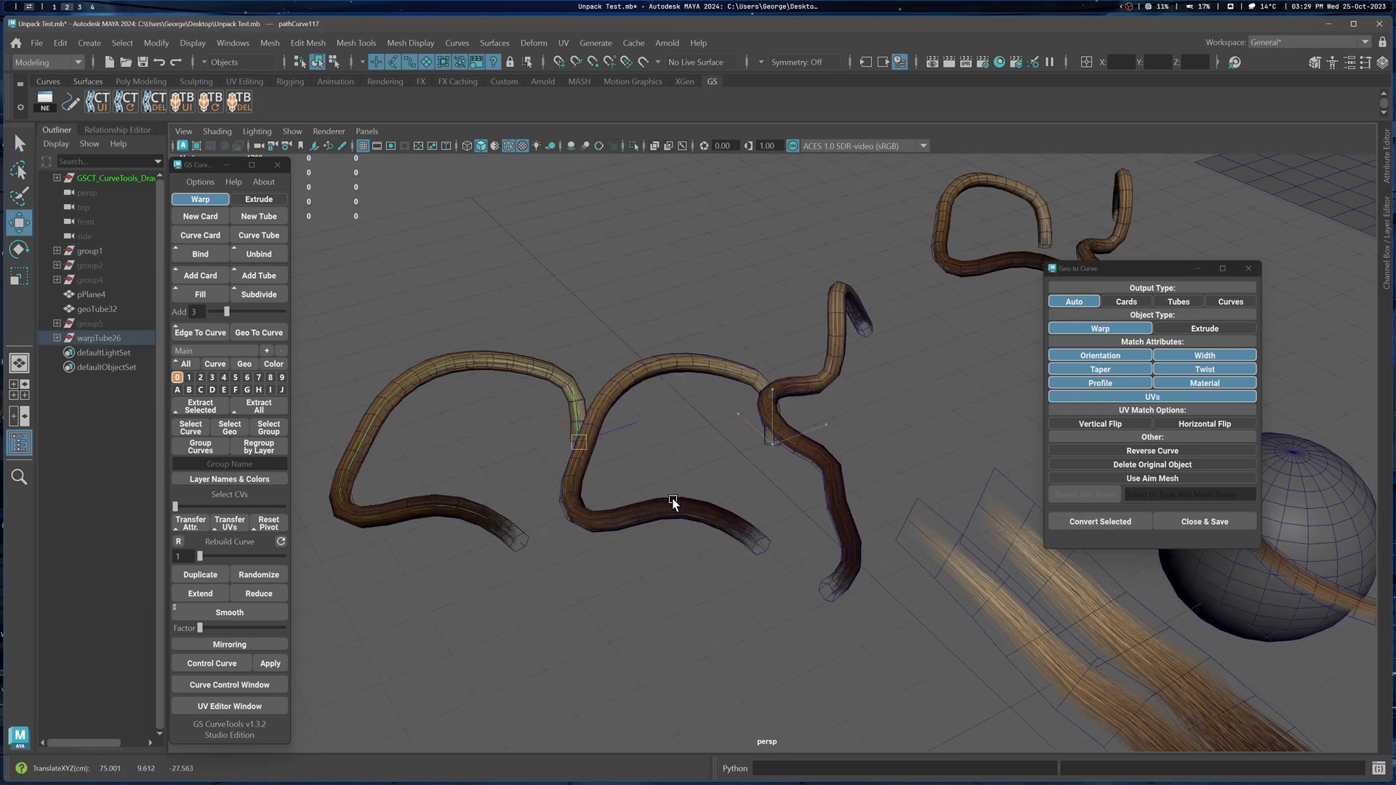
{"action": "middle_click_drag", "start_coordinate": [577, 501], "coordinate": [599, 543], "text": "alt"}
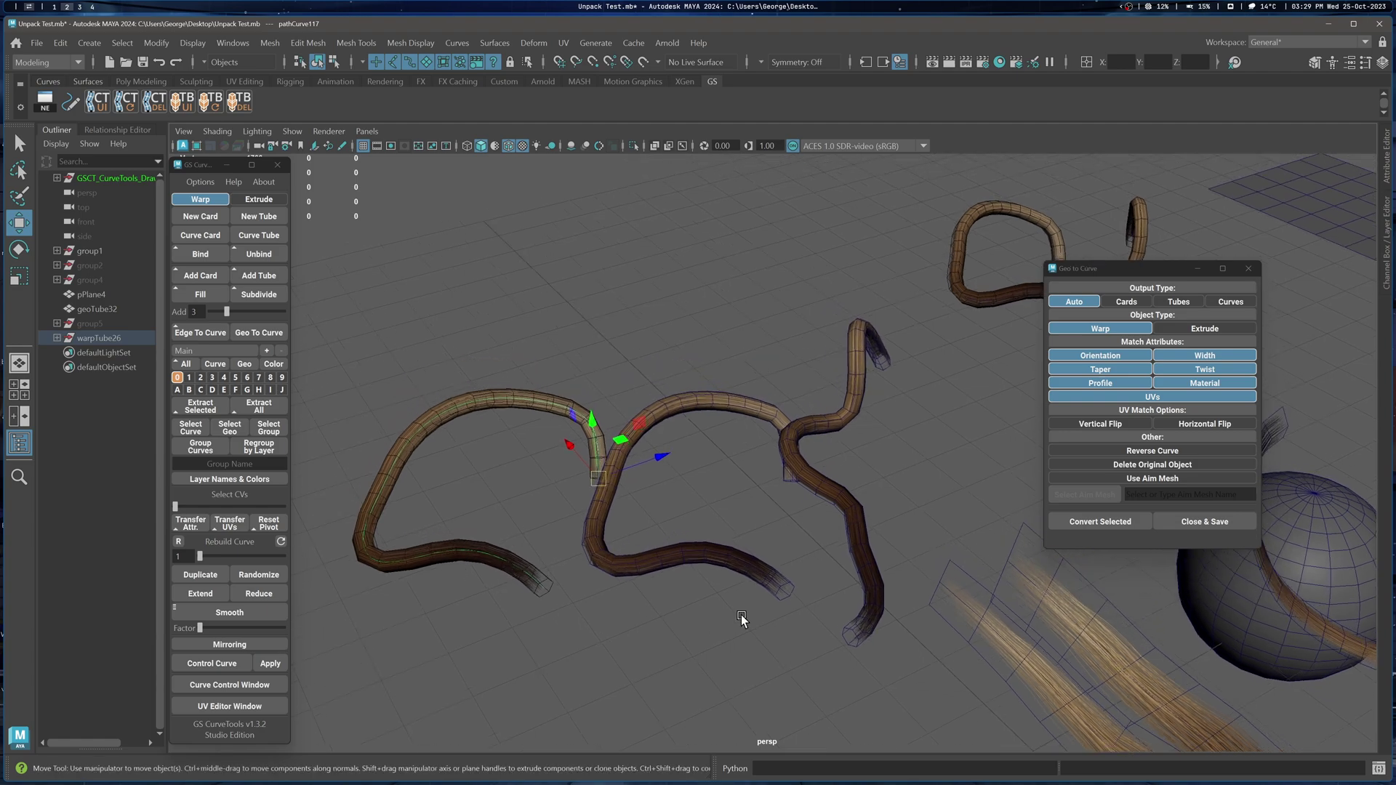
{"action": "left_click_drag", "start_coordinate": [731, 501], "coordinate": [736, 571], "text": "alt"}
{"action": "left_click_drag", "start_coordinate": [617, 468], "coordinate": [736, 509], "text": "alt"}
{"action": "middle_click_drag", "start_coordinate": [736, 511], "coordinate": [776, 486], "text": "alt"}
- Open the curve controls for the converted tube and set its L-Div to 18
{"action": "left_click", "coordinate": [255, 686]}
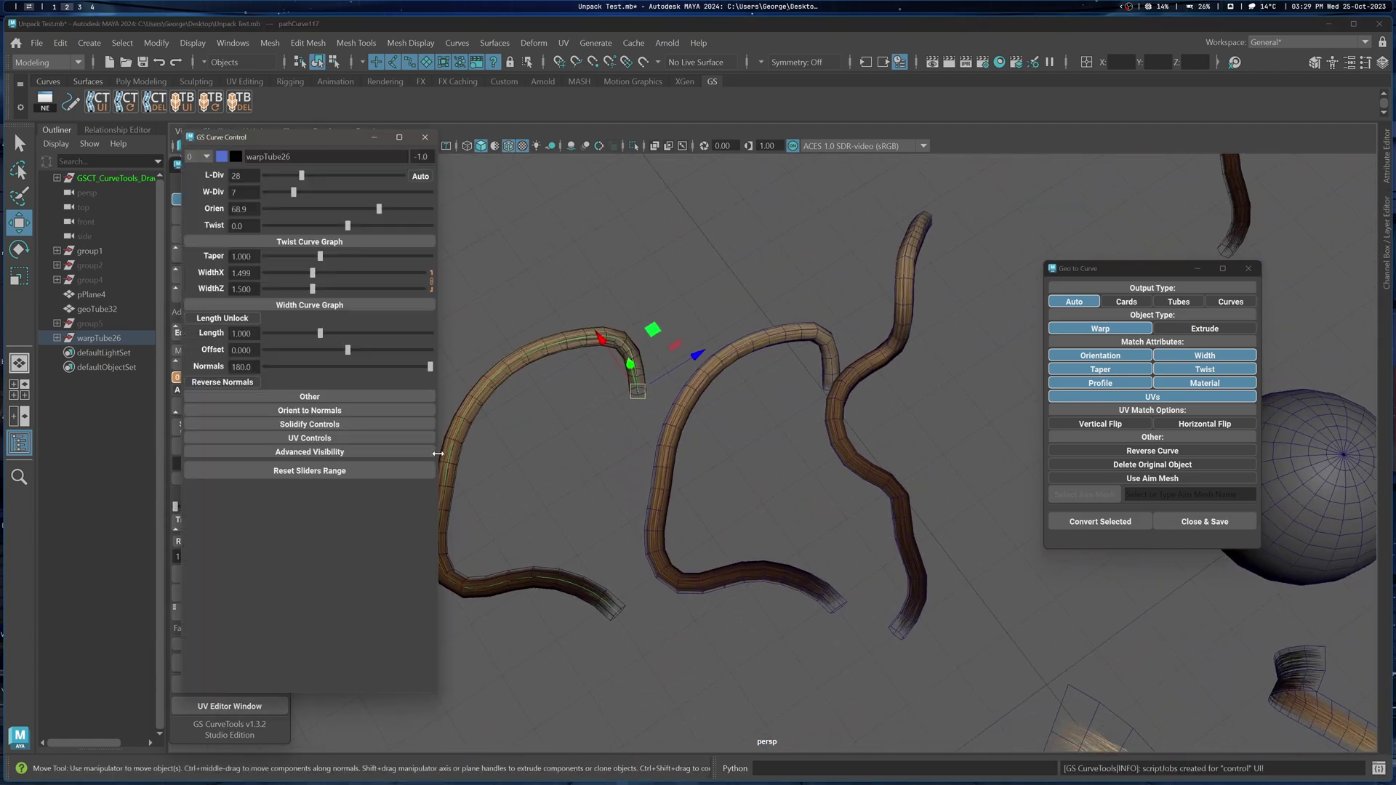
{"action": "left_click_drag", "start_coordinate": [297, 138], "coordinate": [1017, 177]}
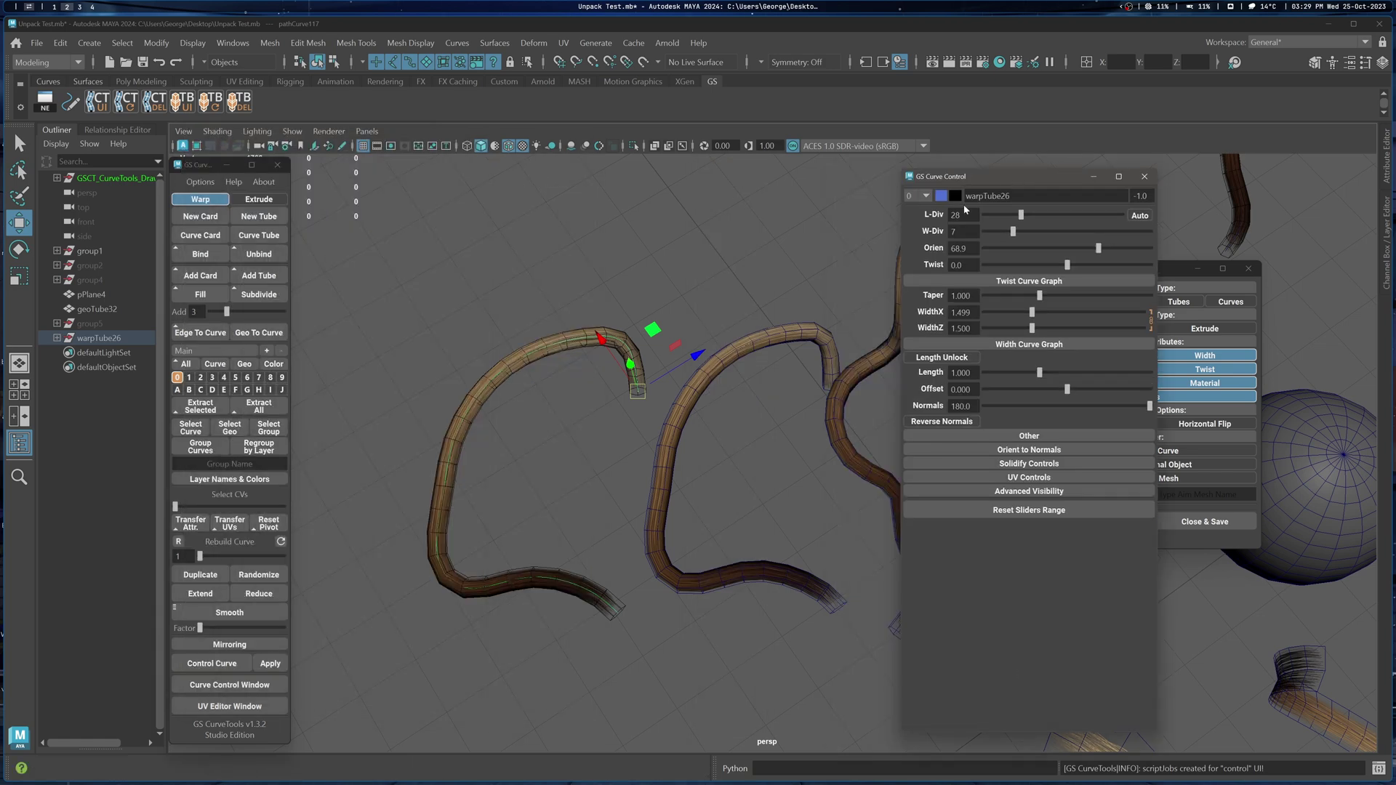
{"action": "middle_click_drag", "start_coordinate": [866, 247], "coordinate": [844, 211], "text": "alt"}
{"action": "left_click_drag", "start_coordinate": [1021, 216], "coordinate": [1026, 221]}
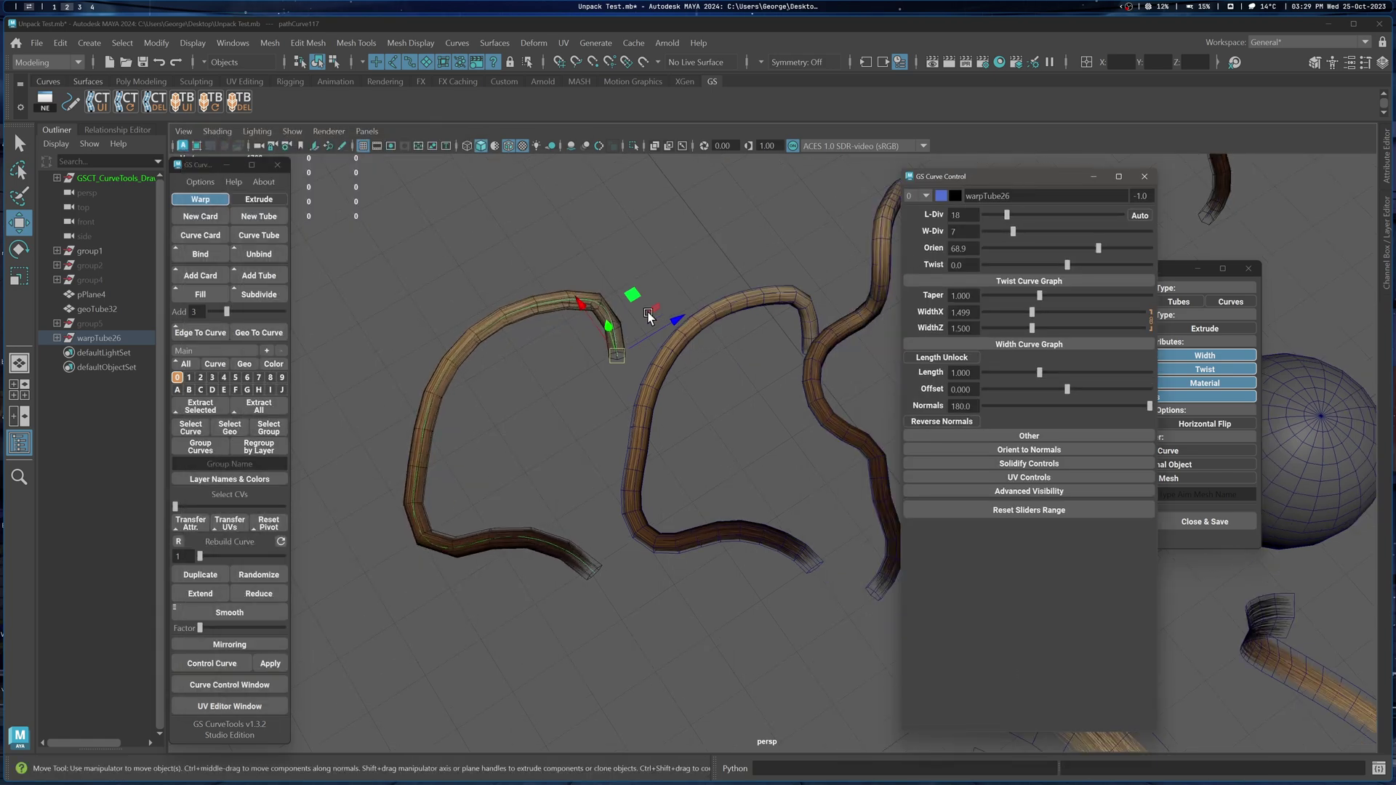
- Close the curve controls and delete the converted tube
{"action": "left_click", "coordinate": [720, 344]}
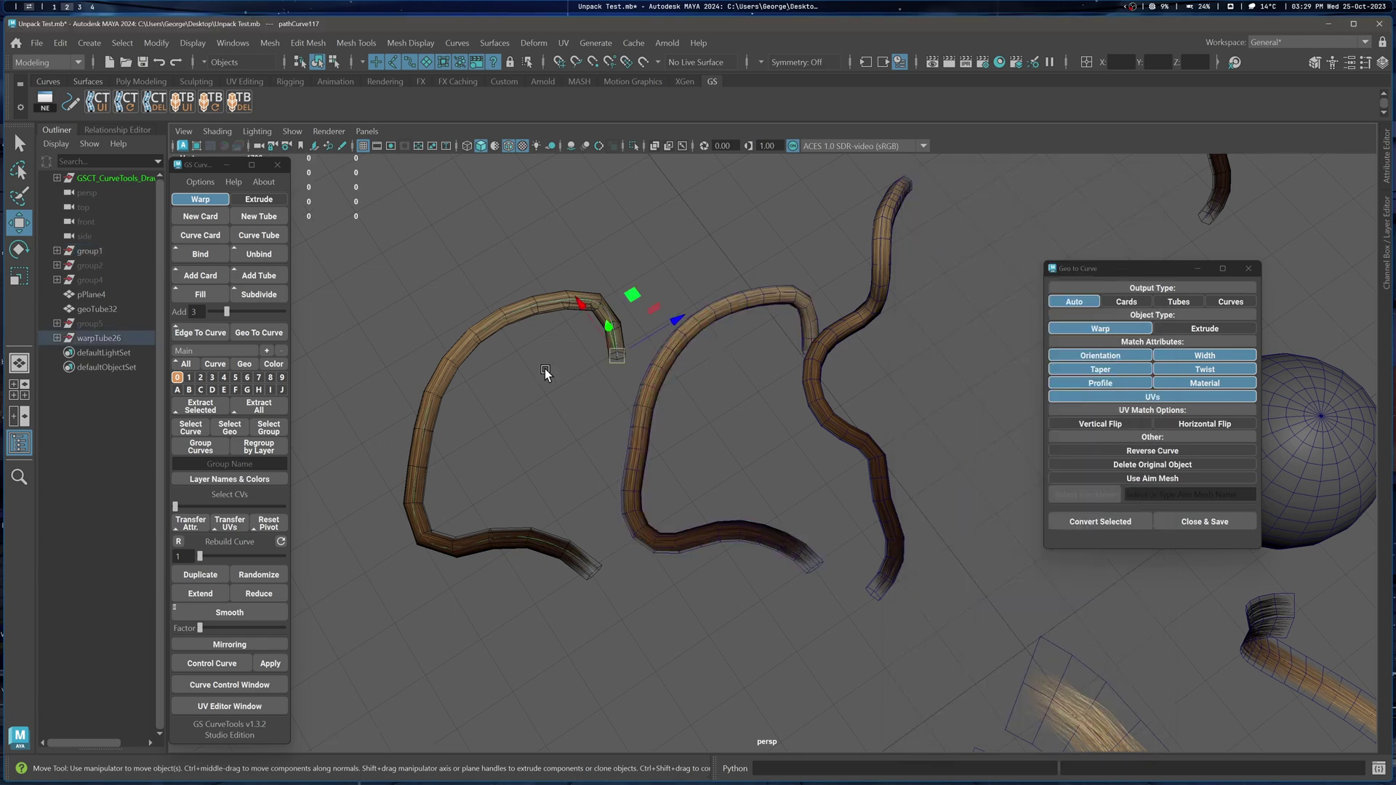
{"action": "key", "text": "Delete"}
{"action": "left_click_drag", "start_coordinate": [832, 453], "coordinate": [705, 353], "text": "alt"}
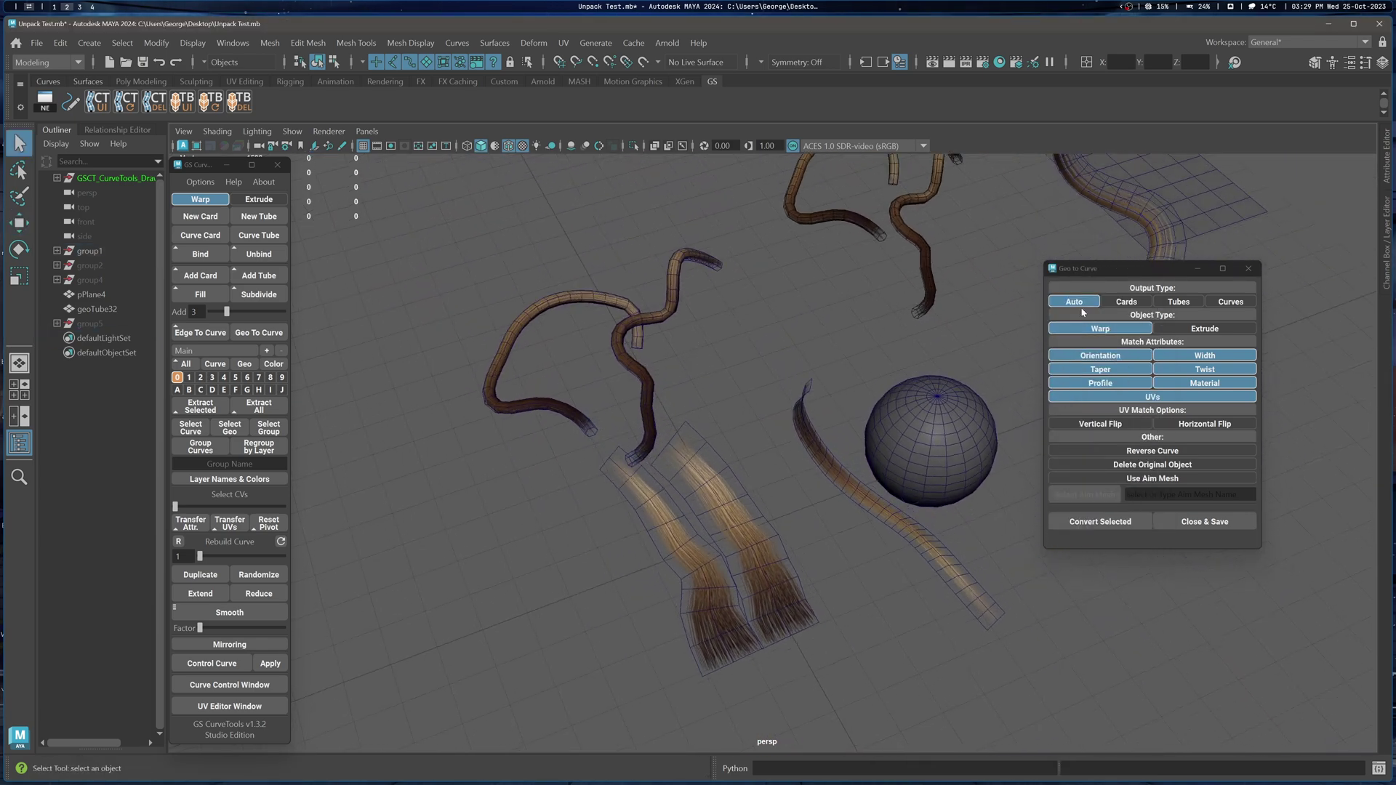
- Review the Geo to Curve output, object type and UV match options, and inspect the long hair card's UV layout
{"action": "middle_click_drag", "start_coordinate": [881, 293], "coordinate": [864, 309], "text": "alt"}
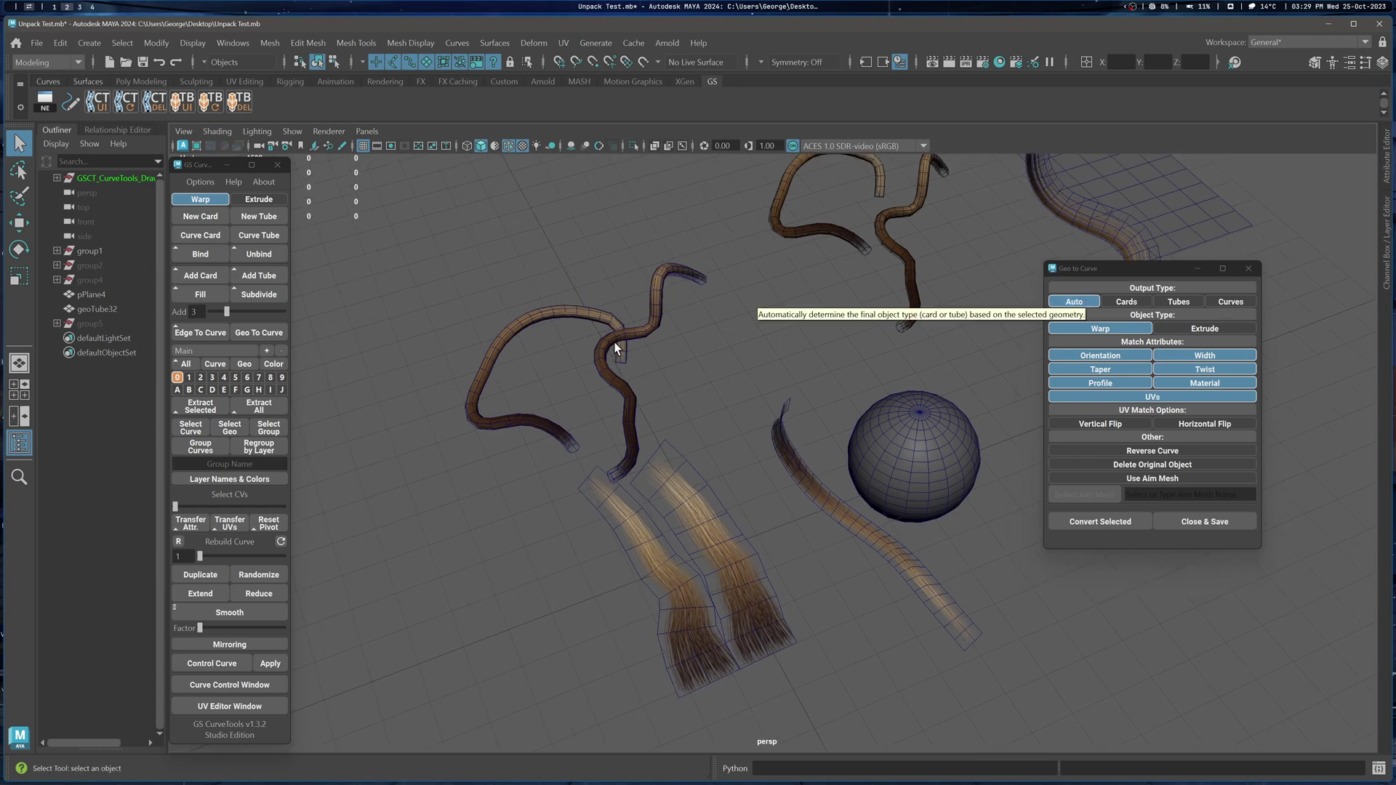
{"action": "middle_click_drag", "start_coordinate": [649, 352], "coordinate": [718, 374], "text": "alt"}
{"action": "left_click", "coordinate": [687, 329]}
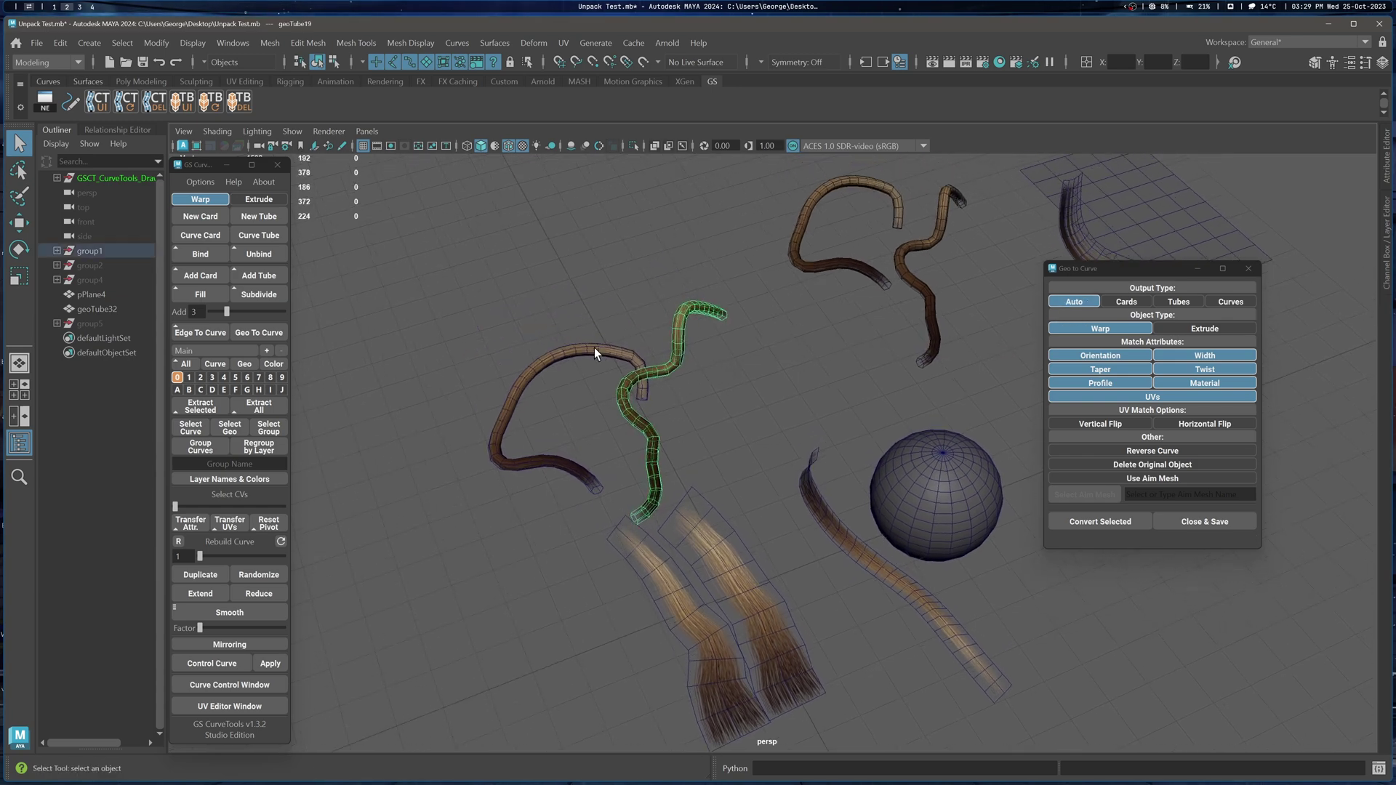
{"action": "left_click_drag", "start_coordinate": [595, 354], "coordinate": [716, 344], "text": "alt"}
{"action": "left_click", "coordinate": [715, 345]}
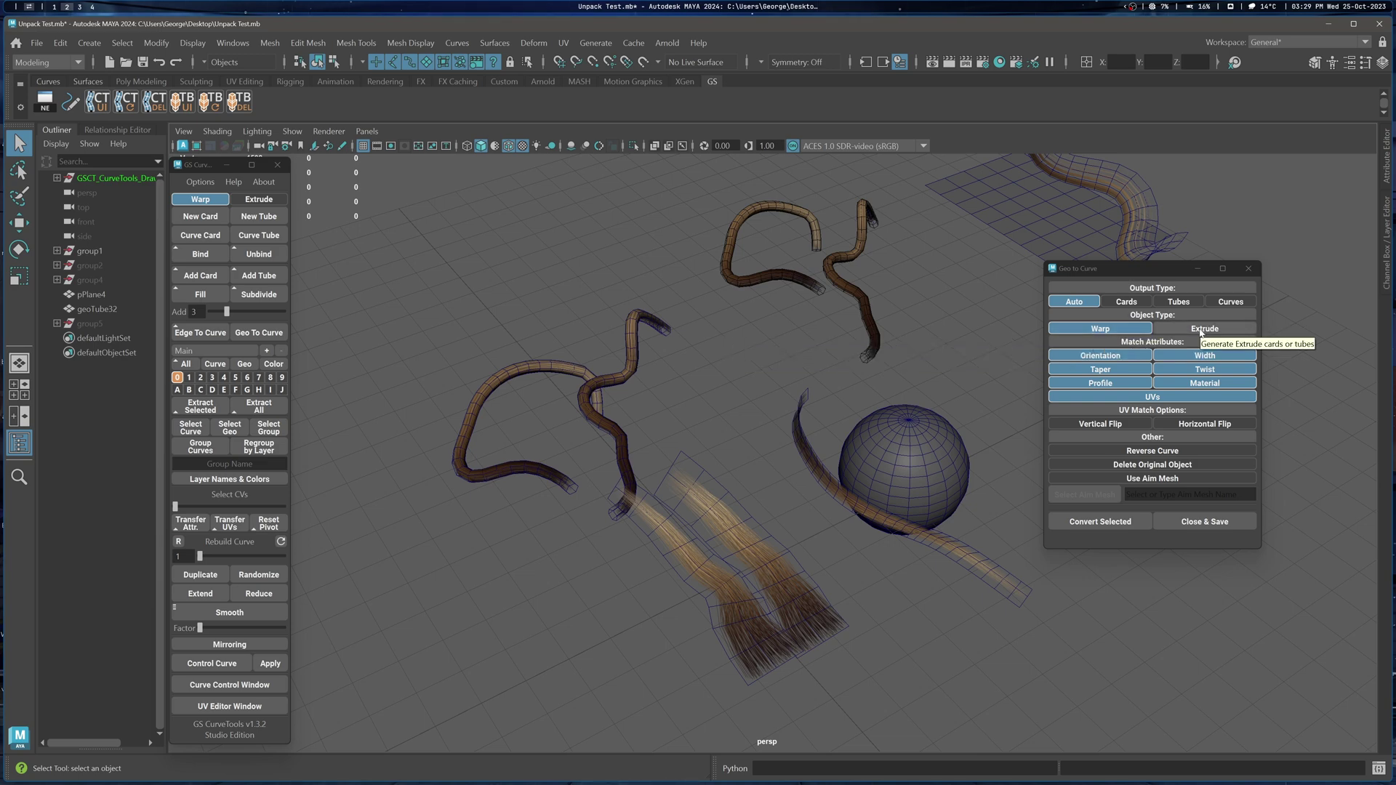
{"action": "middle_click_drag", "start_coordinate": [890, 314], "coordinate": [888, 324], "text": "alt"}
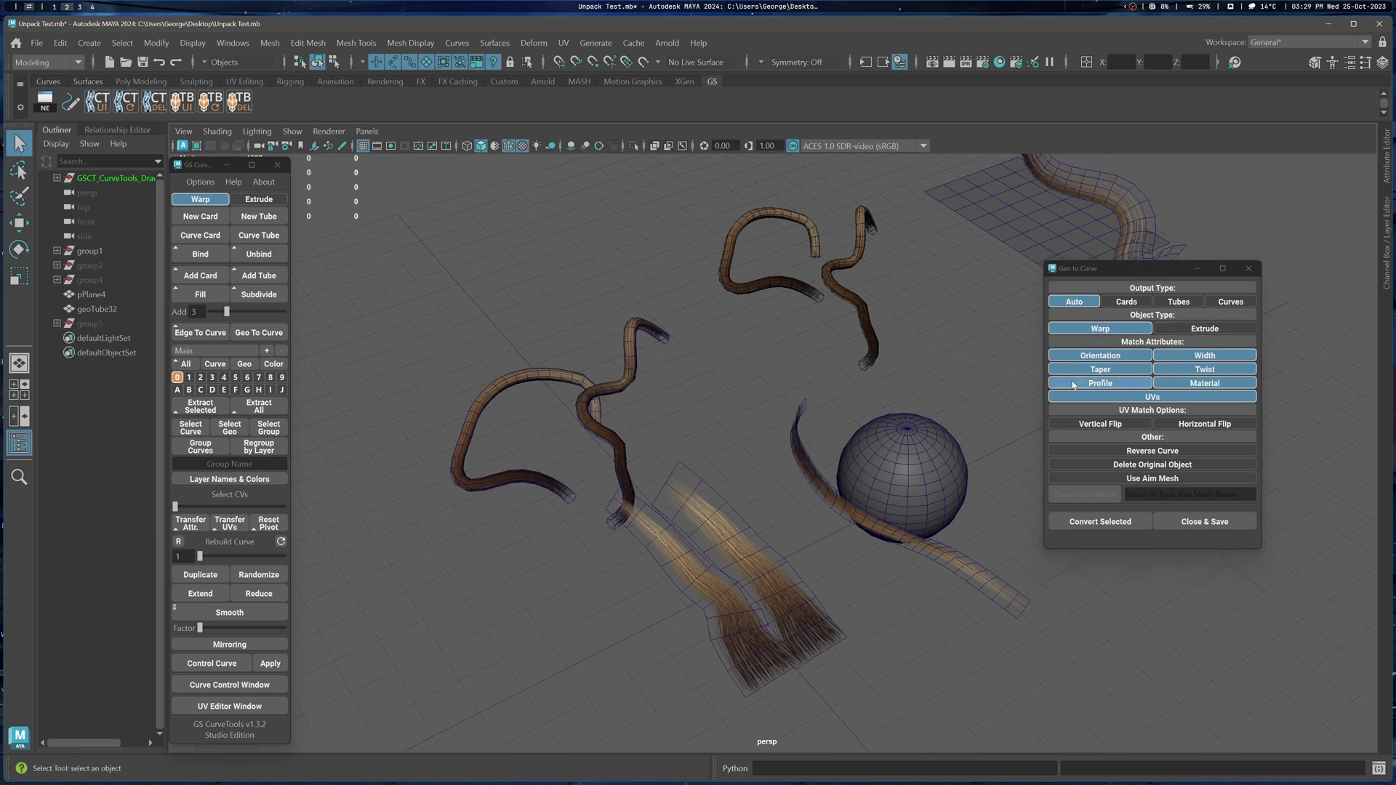
{"action": "middle_click_drag", "start_coordinate": [712, 334], "coordinate": [766, 337], "text": "alt"}
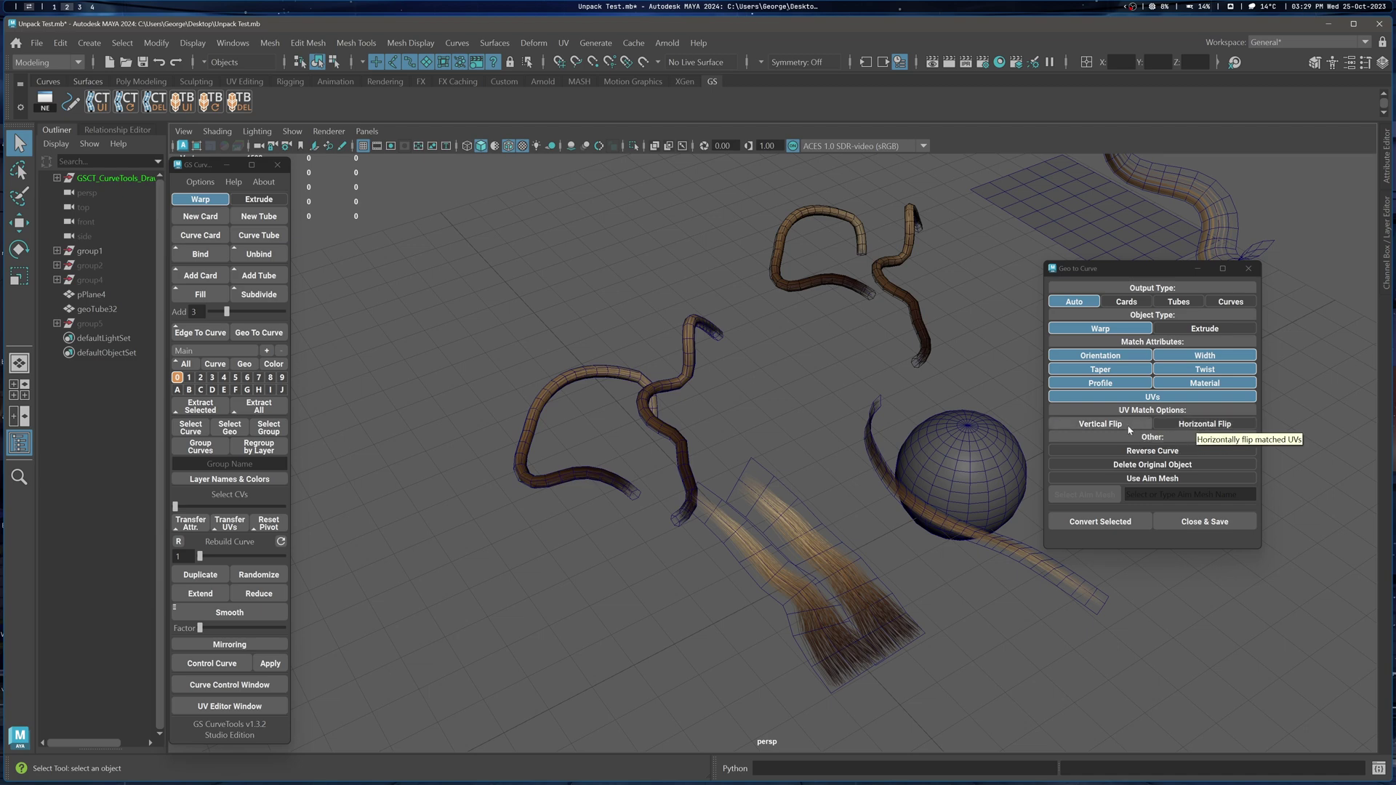
{"action": "middle_click_drag", "start_coordinate": [757, 402], "coordinate": [736, 399], "text": "alt"}
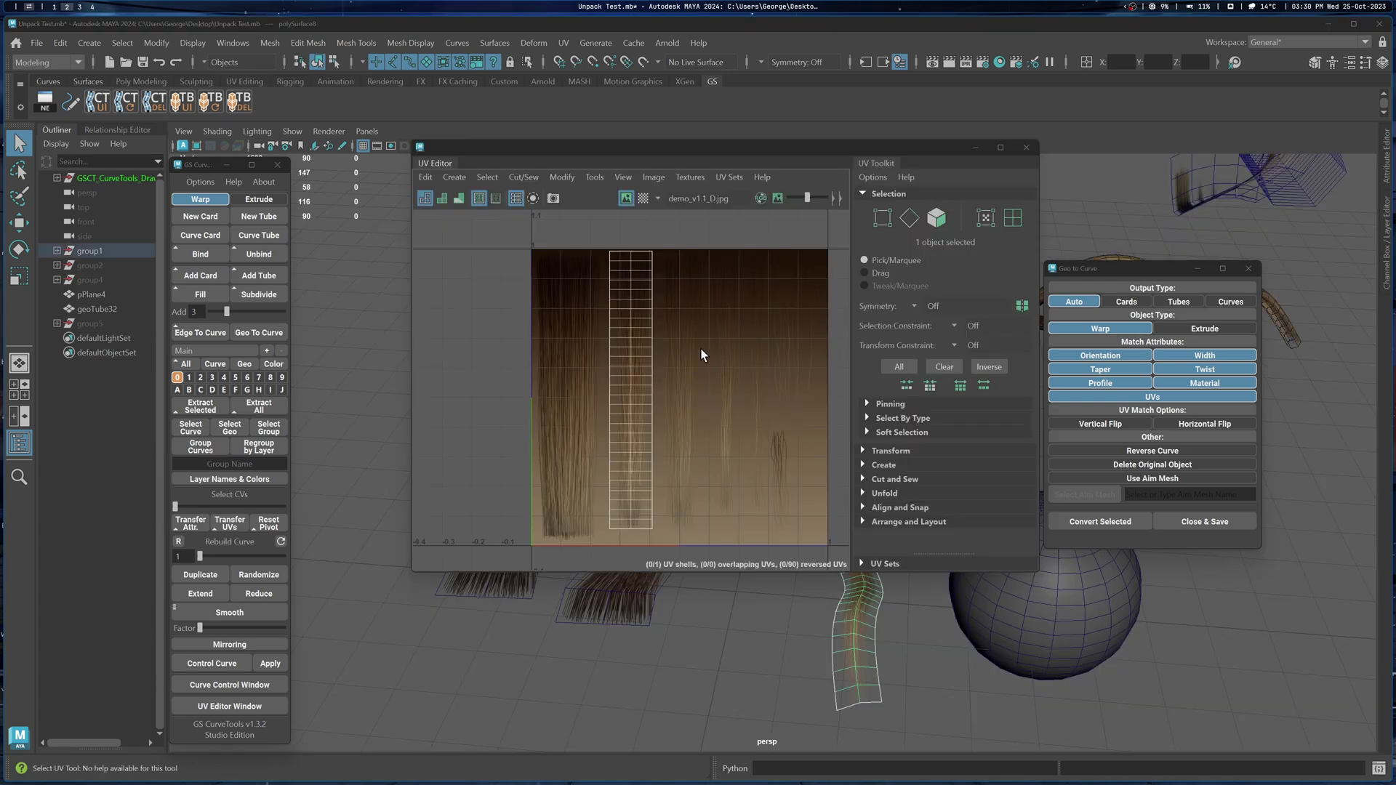
{"action": "left_click", "coordinate": [1026, 147]}
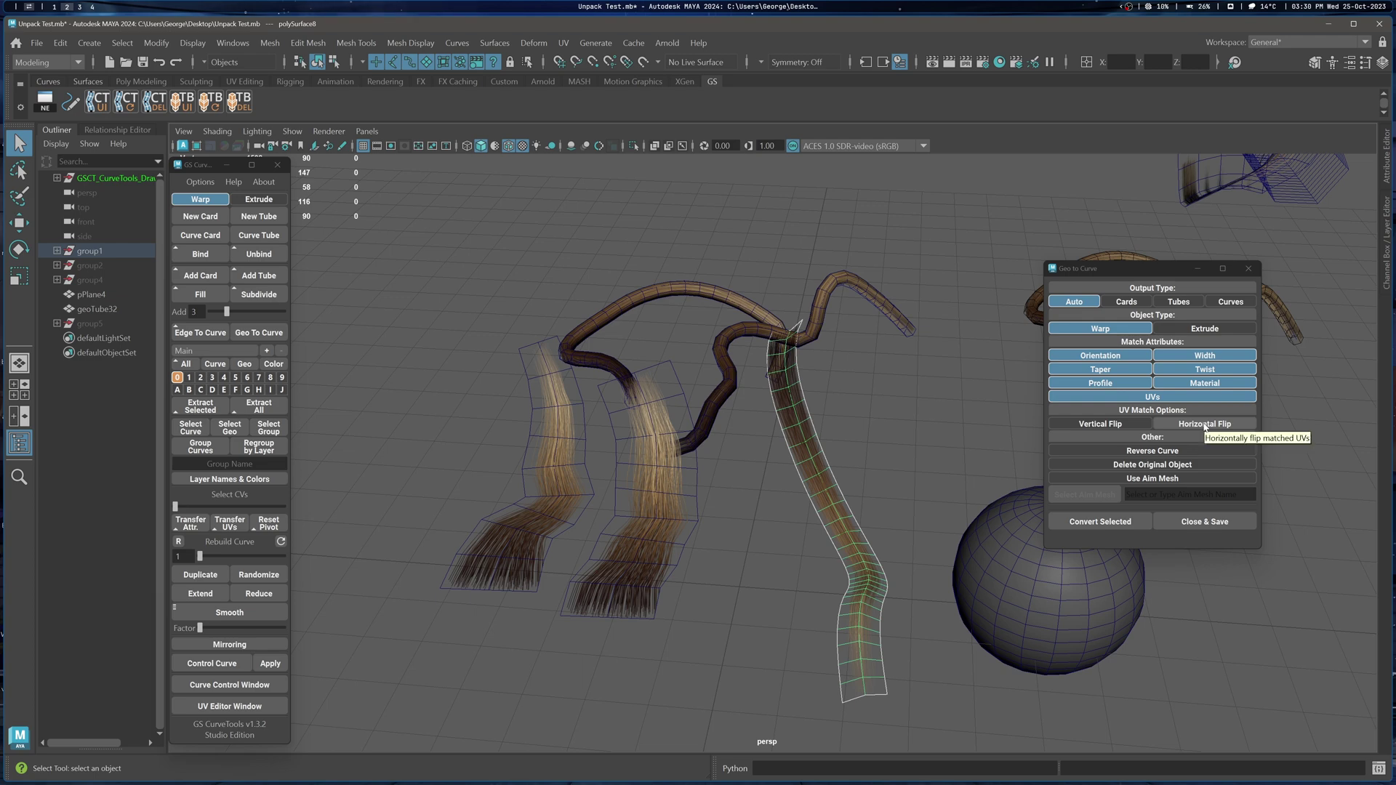
{"action": "scroll", "coordinate": [743, 507], "scroll_direction": "down", "scroll_amount": 2}
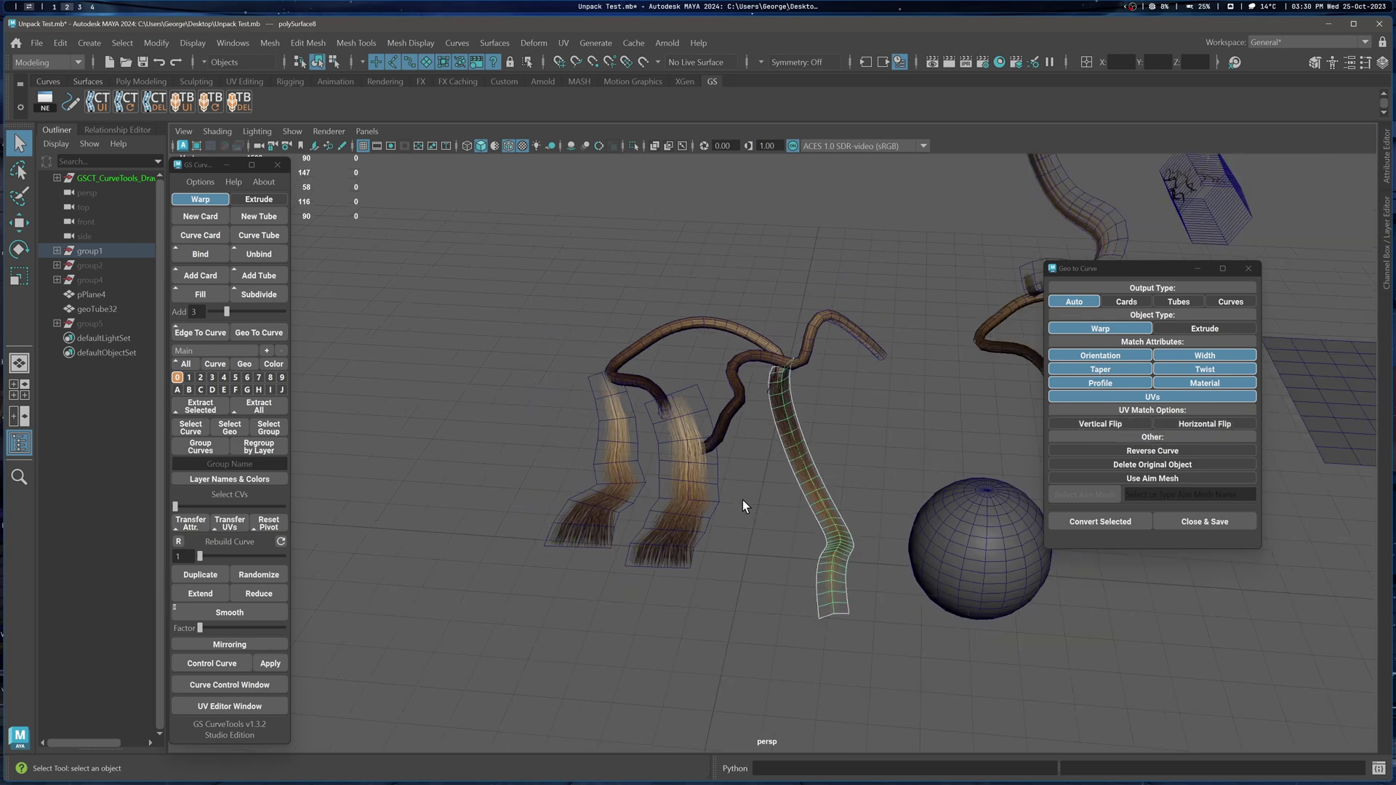
- Convert the wider of the two short hair cards with Geo to Curve and move the result sideways off its original
{"action": "left_click", "coordinate": [683, 500]}
{"action": "middle_click_drag", "start_coordinate": [684, 500], "coordinate": [759, 441], "text": "alt"}
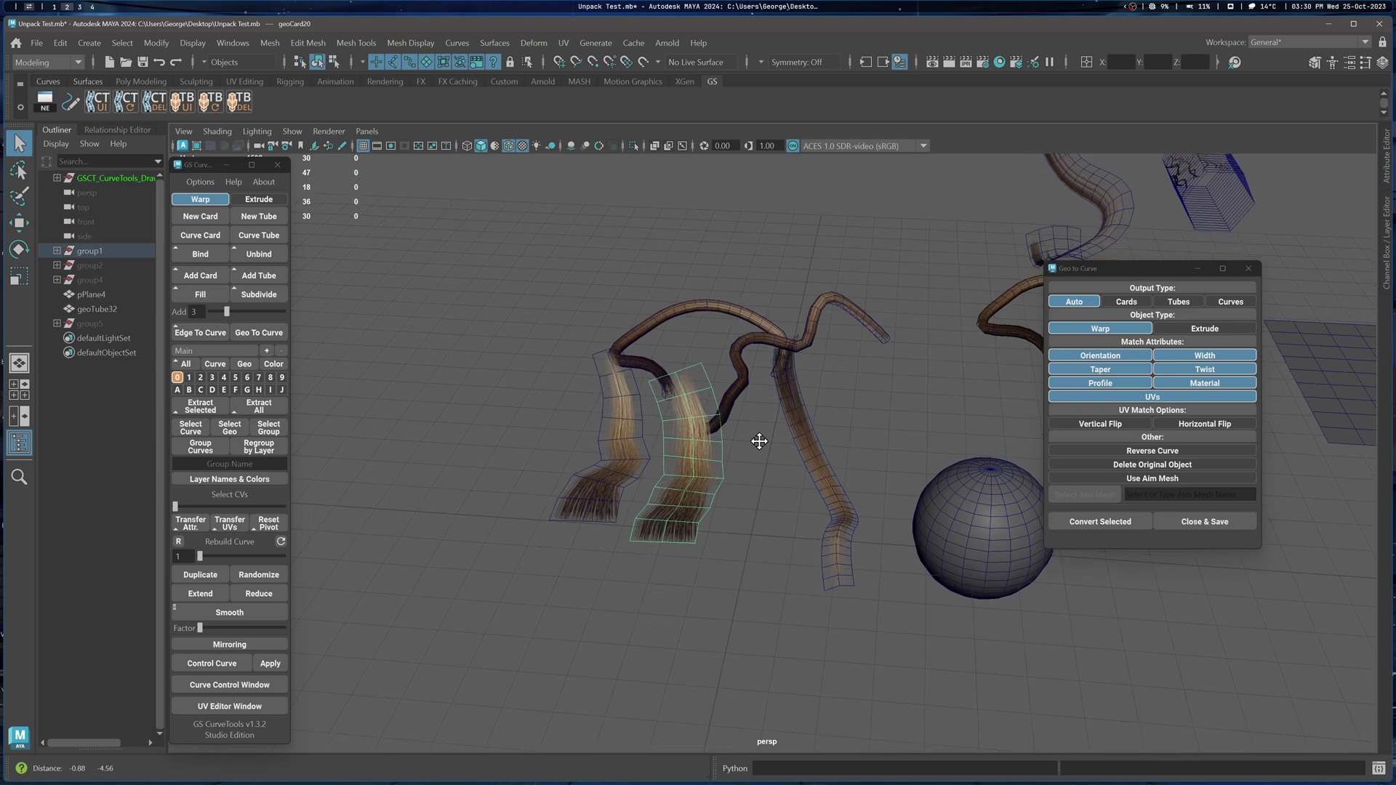
{"action": "left_click", "coordinate": [1120, 524]}
{"action": "scroll", "coordinate": [744, 504], "scroll_direction": "up", "scroll_amount": 2}
{"action": "left_click_drag", "start_coordinate": [743, 504], "coordinate": [759, 515], "text": "alt"}
{"action": "key", "text": "w"}
{"action": "middle_click_drag", "start_coordinate": [760, 513], "coordinate": [857, 497]}
{"action": "left_click", "coordinate": [856, 497]}
- Convert the narrower short hair card with Geo to Curve and place the result beside its original
{"action": "left_click", "coordinate": [677, 497]}
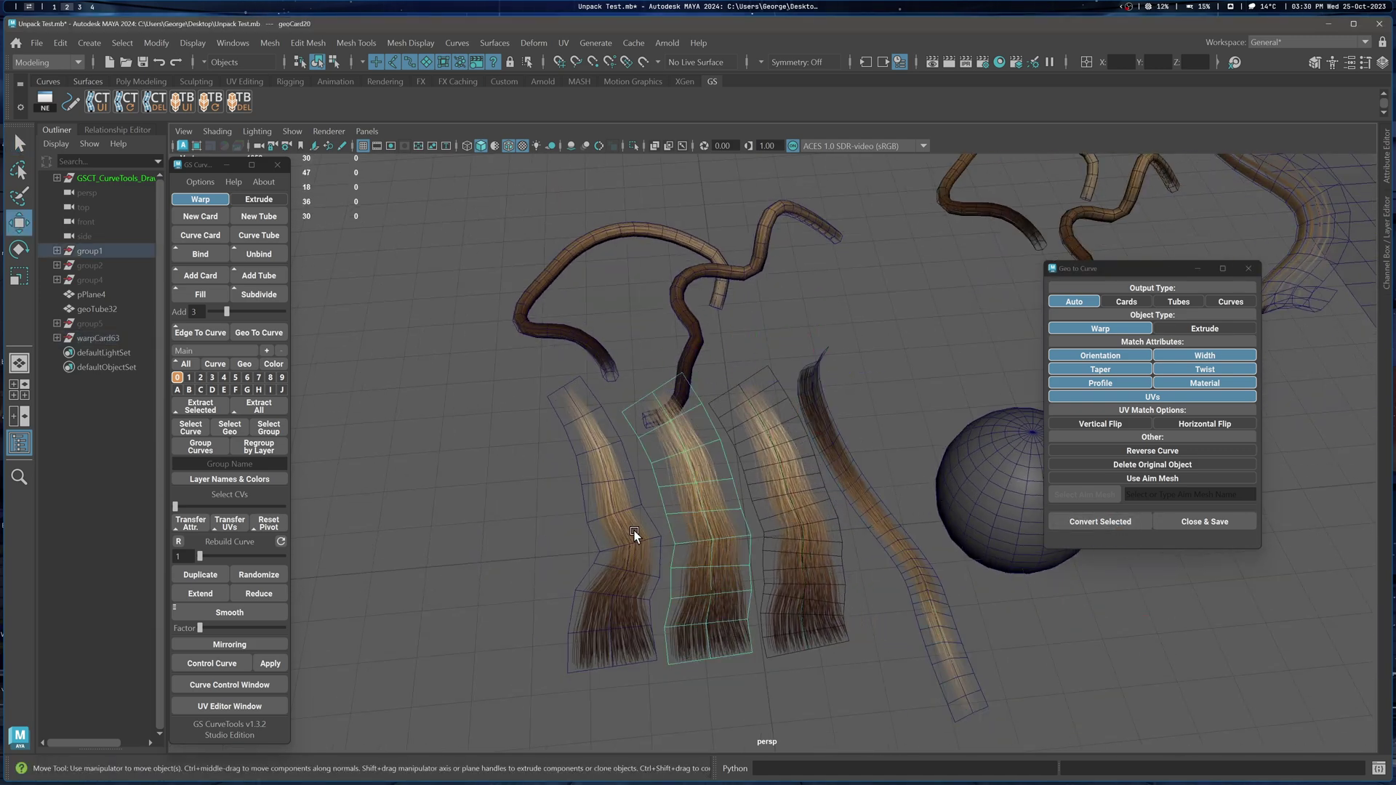
{"action": "left_click", "coordinate": [634, 534]}
{"action": "left_click", "coordinate": [1116, 522]}
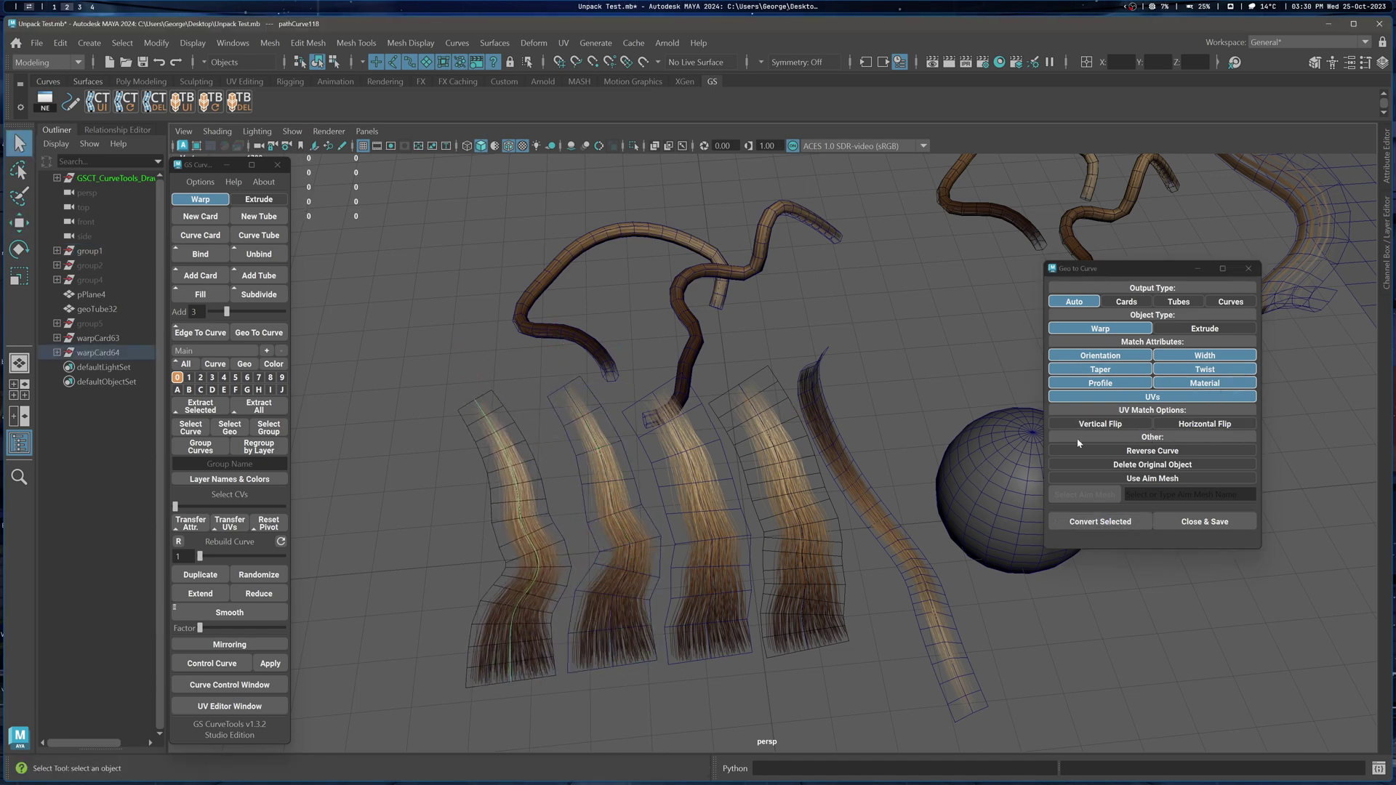
- Delete both converted hair cards, keeping the original geometry
{"action": "left_click", "coordinate": [807, 528]}
{"action": "key", "text": "Delete"}
{"action": "left_click", "coordinate": [524, 505]}
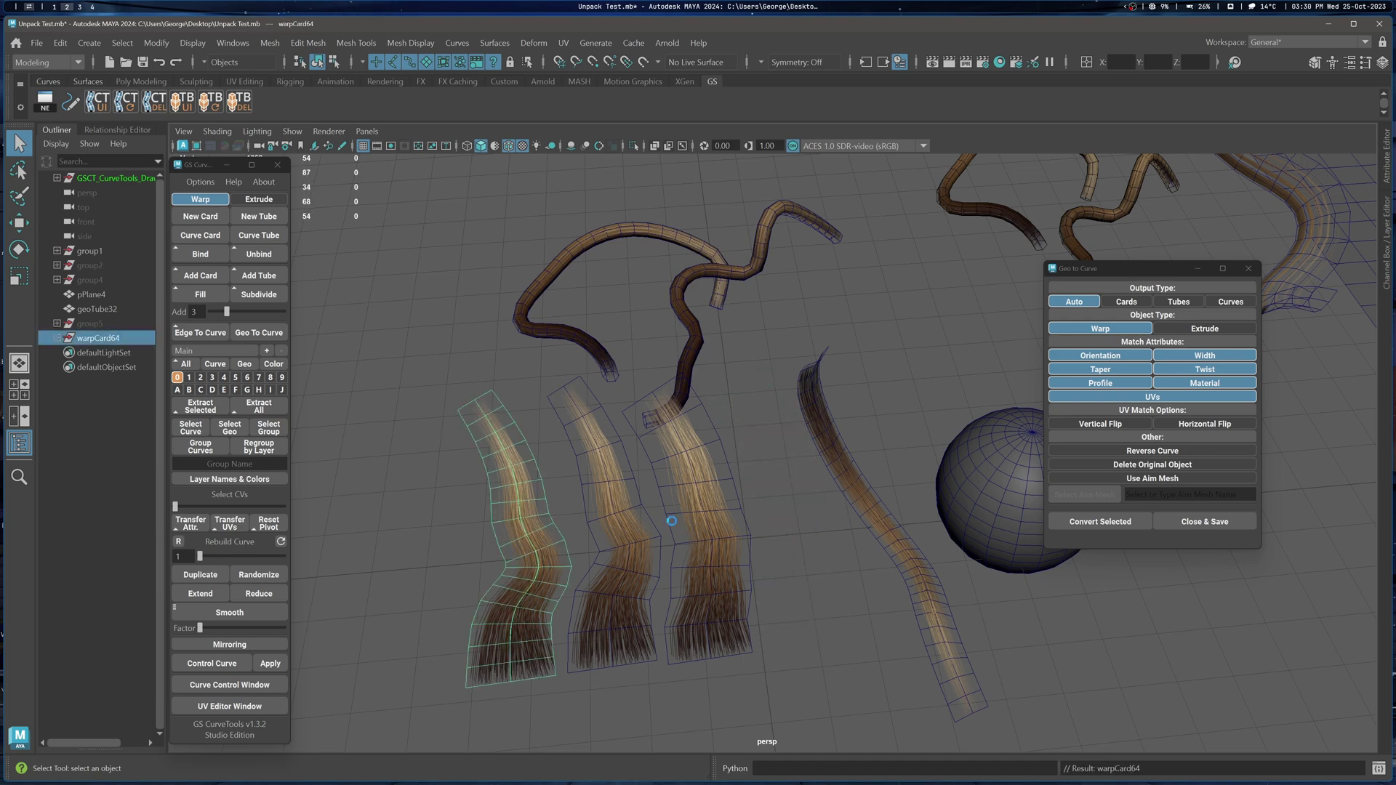
{"action": "key", "text": "Delete"}
- Convert the wider hair card with Horizontal Flip enabled and move the result beside the original to compare the UVs
{"action": "left_click", "coordinate": [738, 502]}
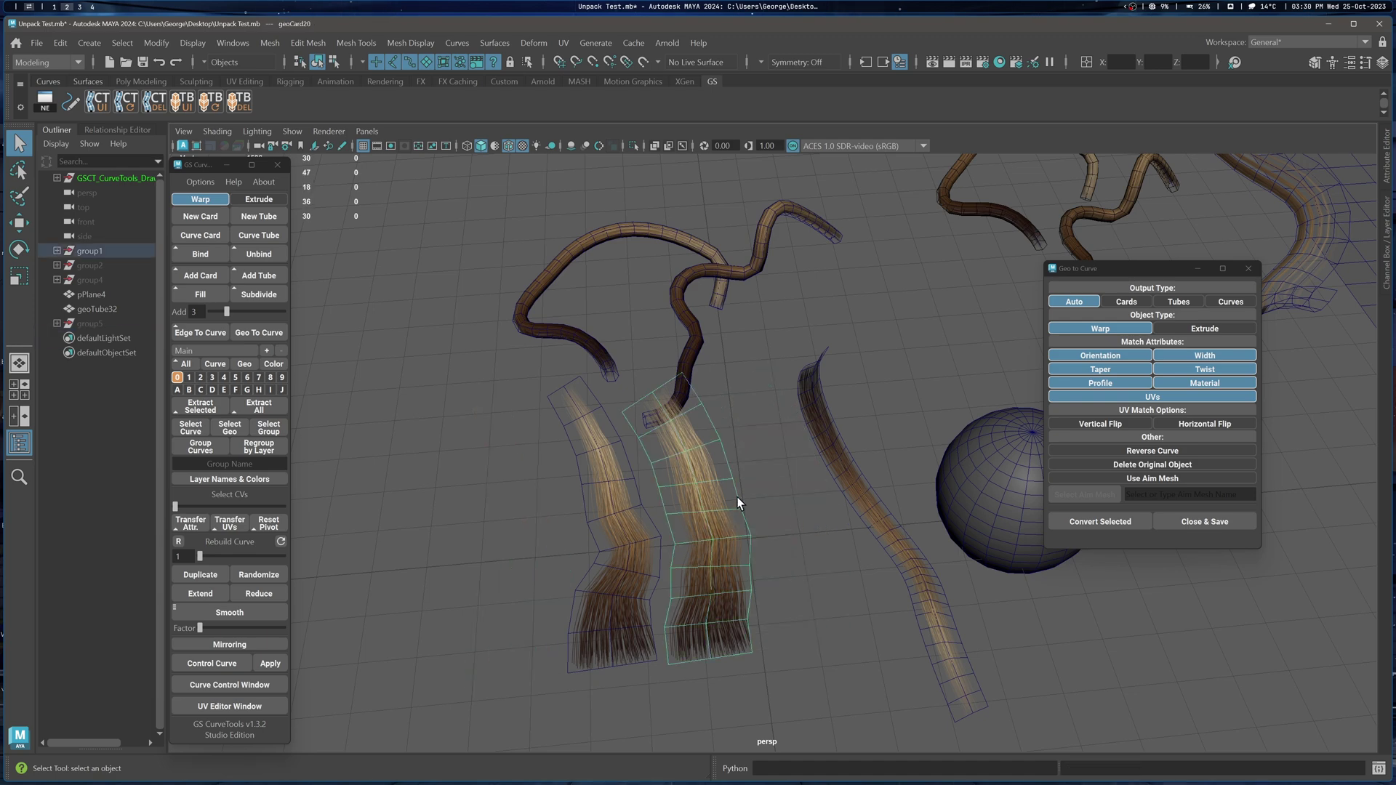
{"action": "left_click", "coordinate": [1163, 424]}
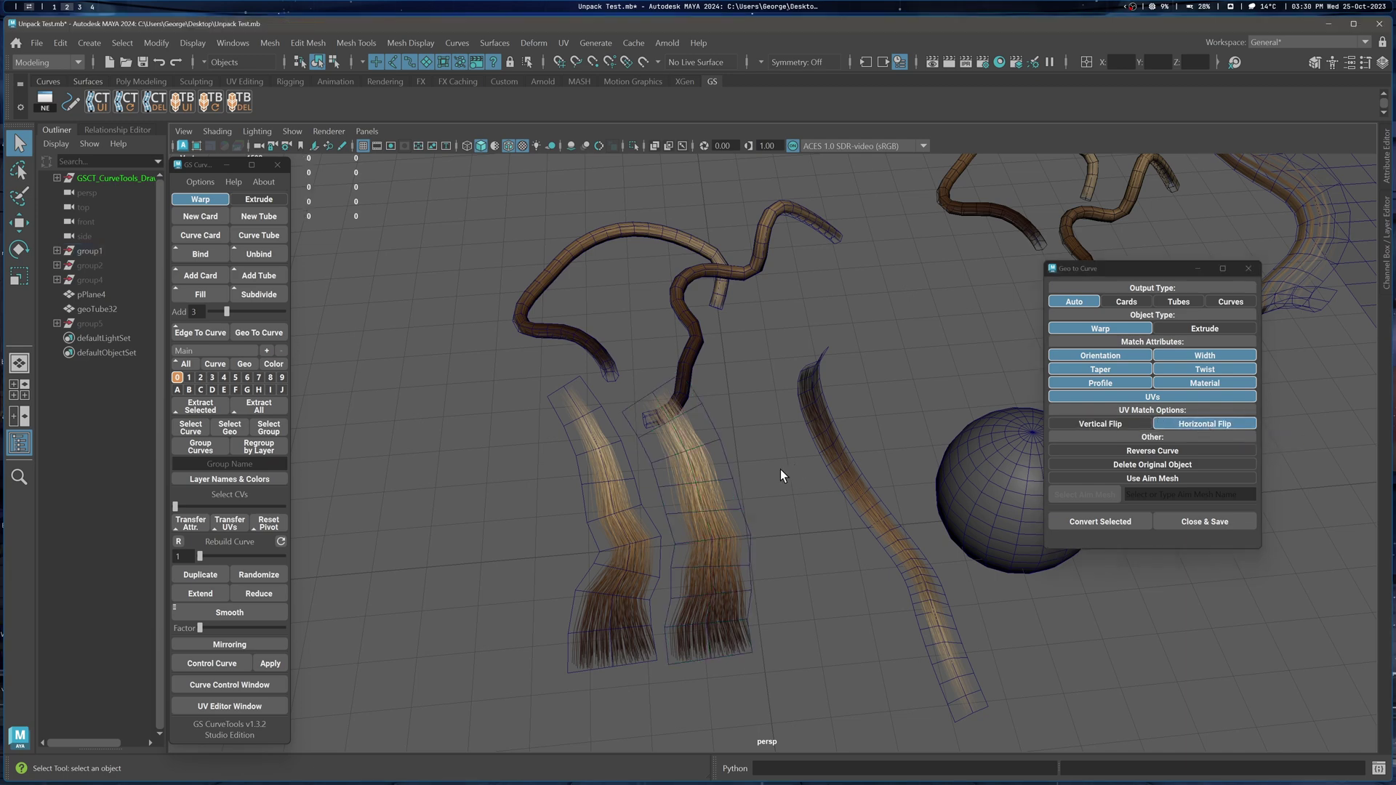
{"action": "left_click", "coordinate": [1095, 525]}
{"action": "key", "text": "w"}
{"action": "middle_click_drag", "start_coordinate": [670, 433], "coordinate": [775, 452]}
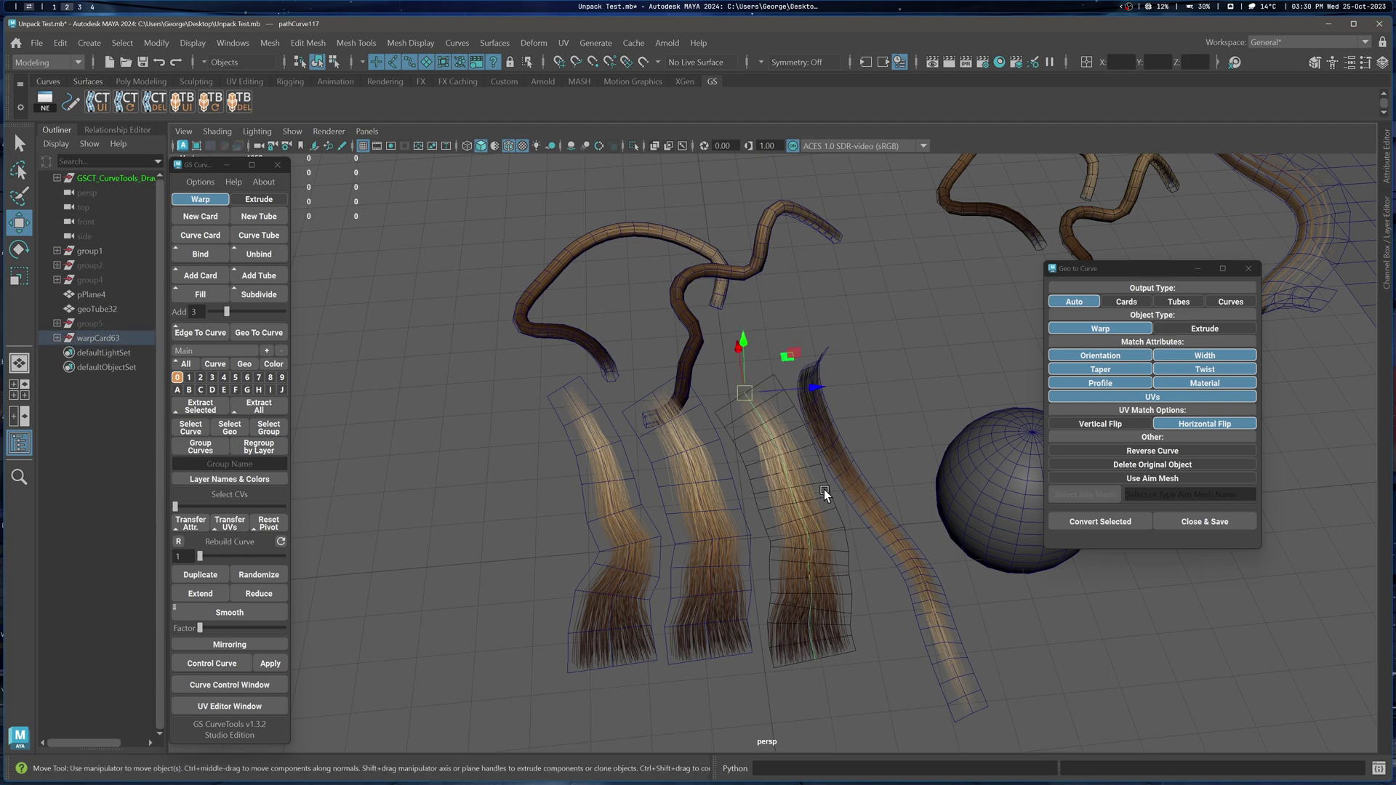
- Undo the move and the flipped conversion, and turn off Horizontal Flip
{"action": "key", "text": "ctrl+z"}
{"action": "key", "text": "ctrl+z"}
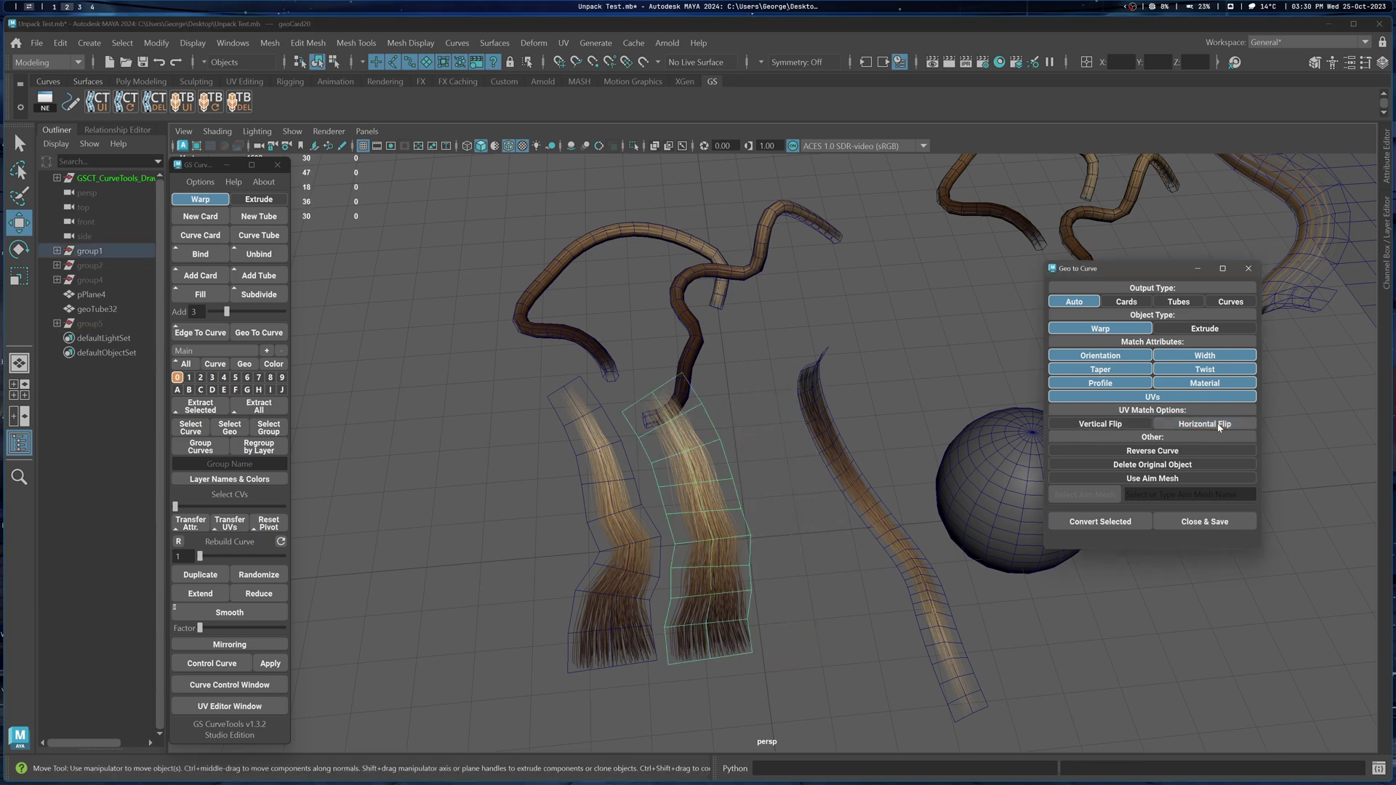
{"action": "left_click", "coordinate": [1225, 426]}
{"action": "key", "text": "q"}
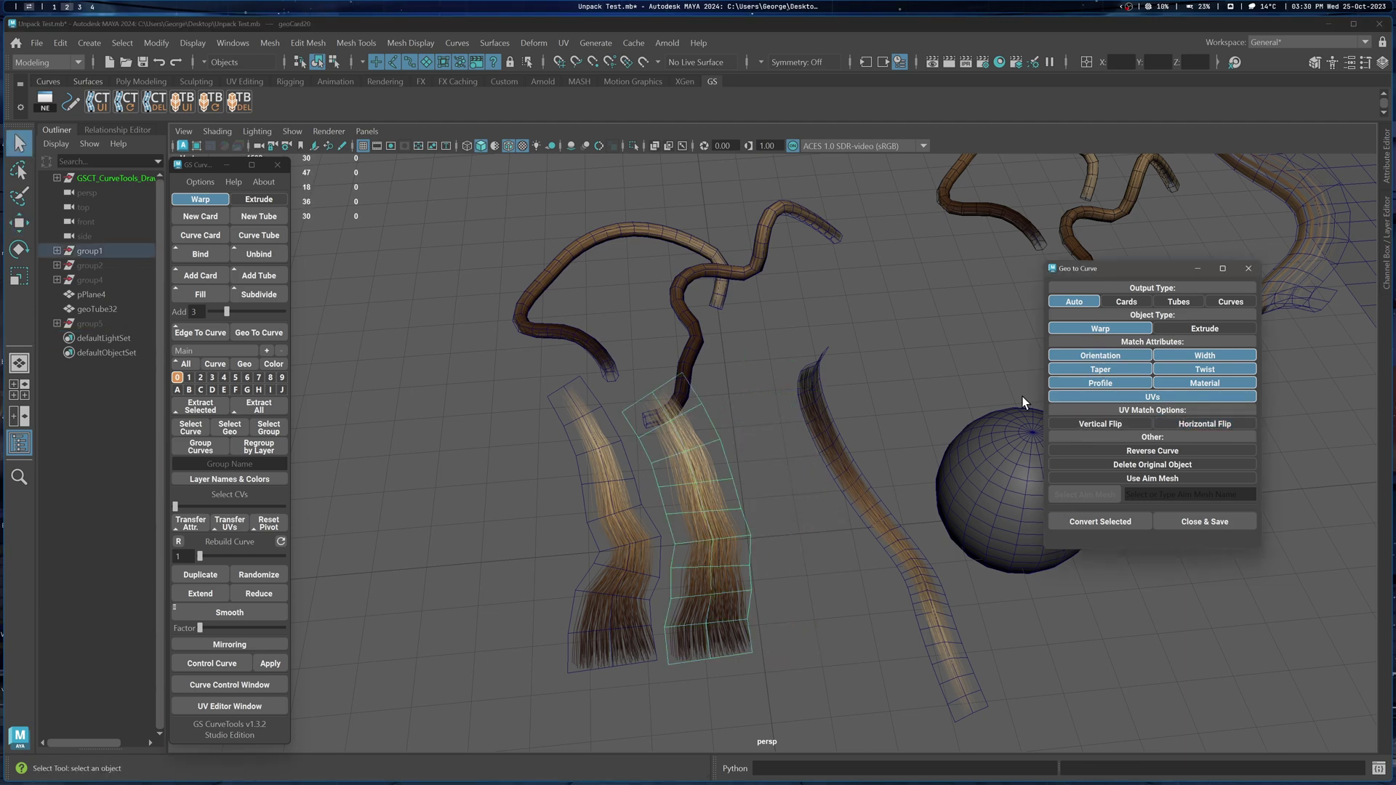
- Convert the narrower hair card with Reverse Curve enabled and move the result sideways off its original
{"action": "left_click_drag", "start_coordinate": [800, 416], "coordinate": [760, 429], "text": "alt"}
{"action": "left_click", "coordinate": [573, 542]}
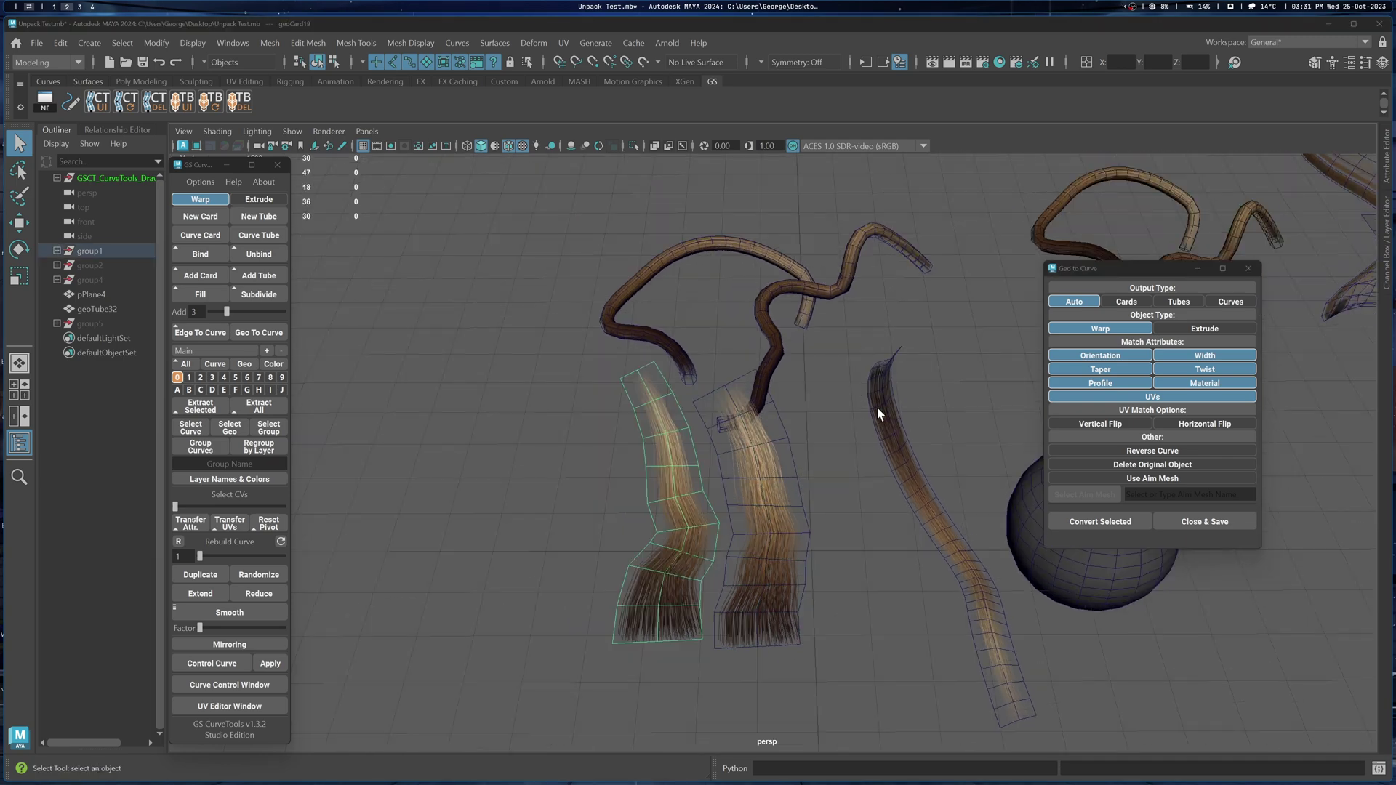
{"action": "left_click", "coordinate": [1168, 452]}
{"action": "left_click_drag", "start_coordinate": [980, 467], "coordinate": [754, 499], "text": "alt"}
{"action": "left_click_drag", "start_coordinate": [670, 646], "coordinate": [813, 504], "text": "alt"}
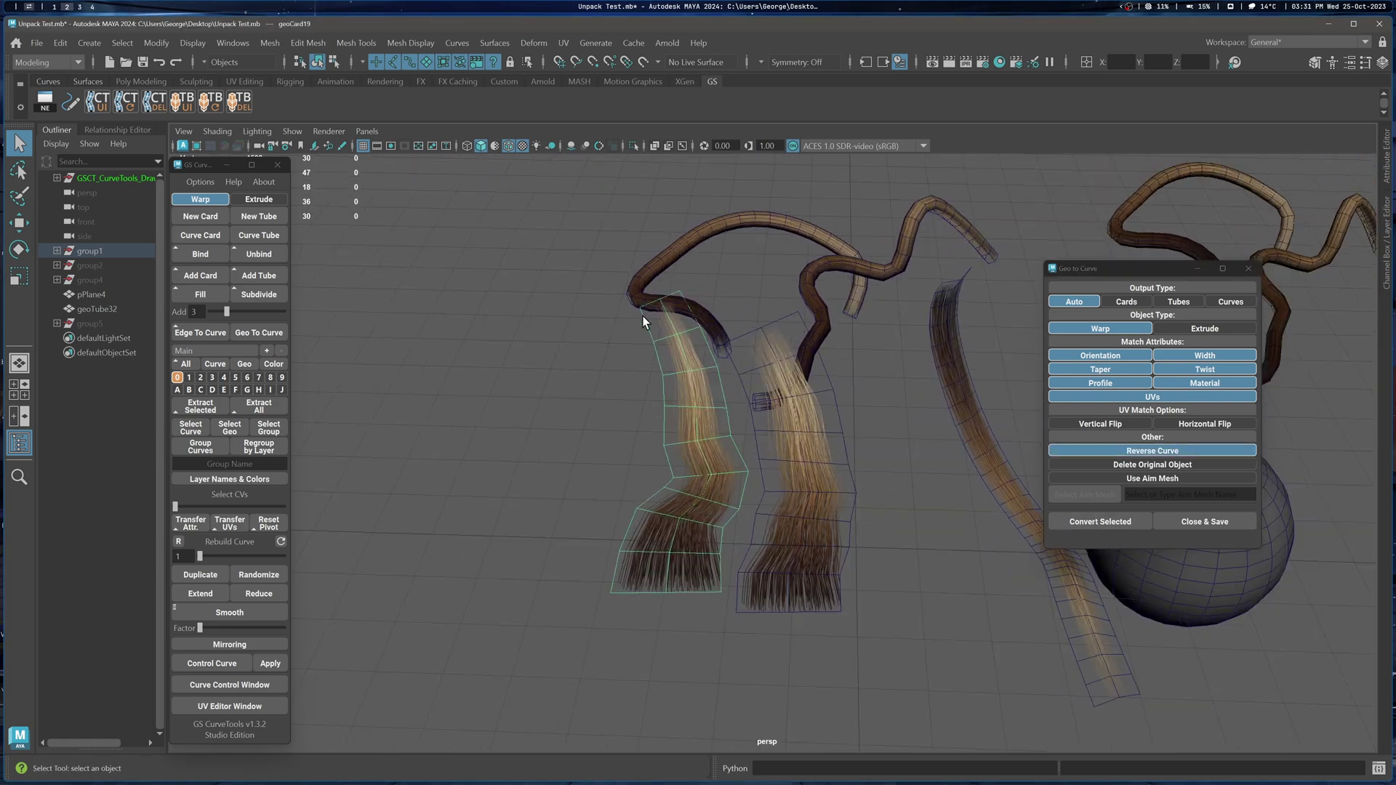
{"action": "left_click", "coordinate": [1102, 522]}
{"action": "key", "text": "w"}
{"action": "middle_click_drag", "start_coordinate": [863, 489], "coordinate": [757, 480]}
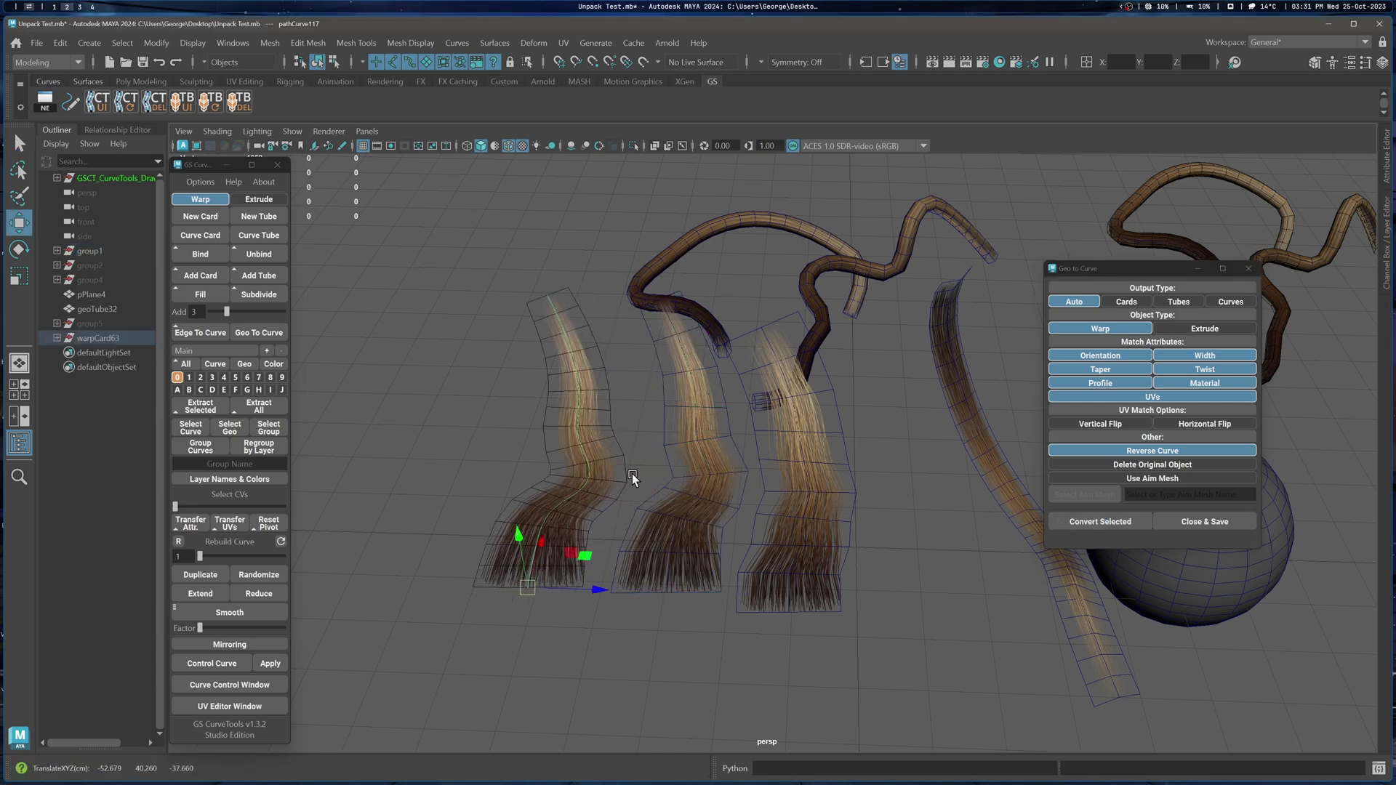
- Show the reversed card's control vertices, check its start point at the tip end, and return to object selection
{"action": "left_click", "coordinate": [528, 586]}
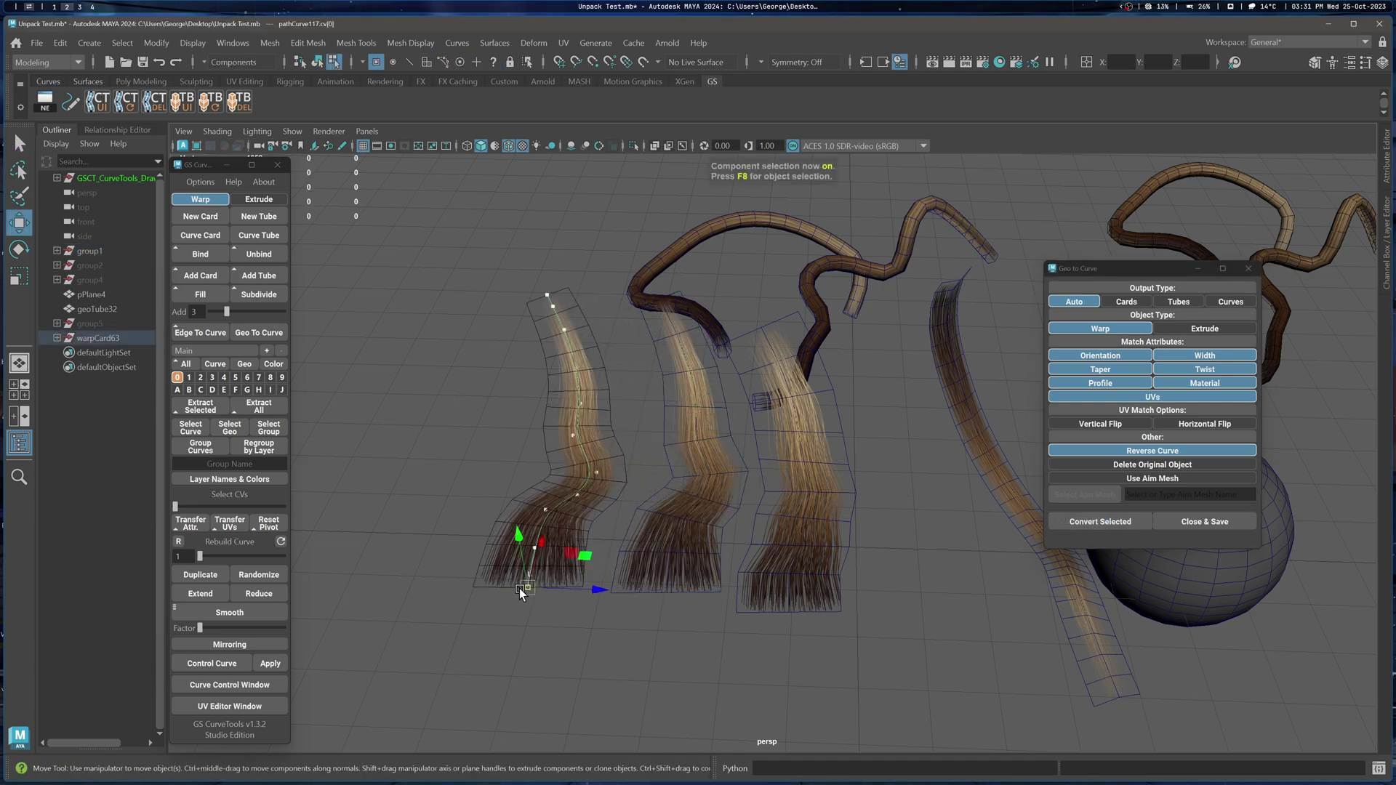
{"action": "scroll", "coordinate": [519, 587], "scroll_direction": "up", "scroll_amount": 1}
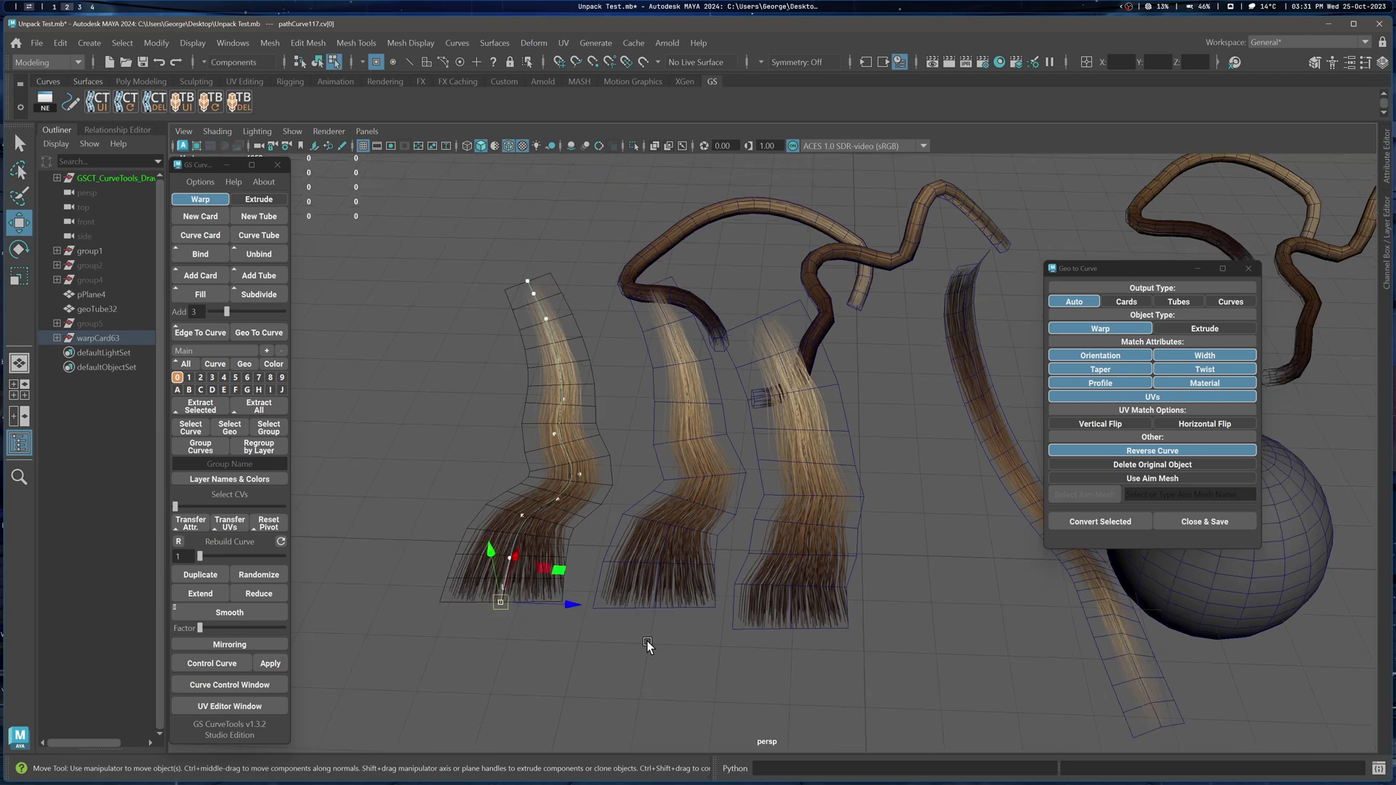
{"action": "key", "text": "q"}
{"action": "left_click", "coordinate": [683, 534]}
{"action": "right_click_drag", "start_coordinate": [891, 367], "coordinate": [935, 339]}
{"action": "left_click", "coordinate": [935, 339]}
- Turn off Reverse Curve, convert the narrower hair card again and move the result beyond the reversed copy
{"action": "left_click", "coordinate": [671, 435]}
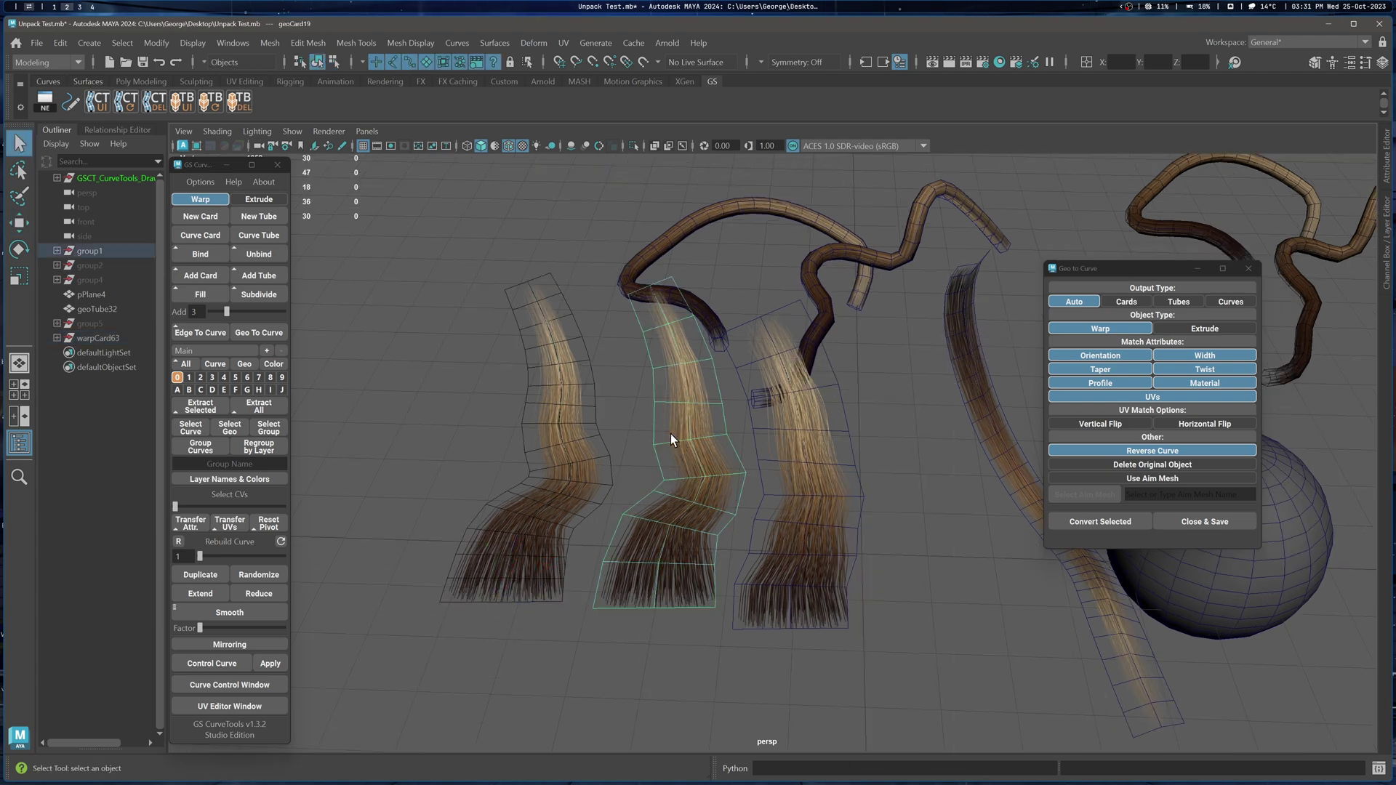
{"action": "left_click", "coordinate": [1153, 451]}
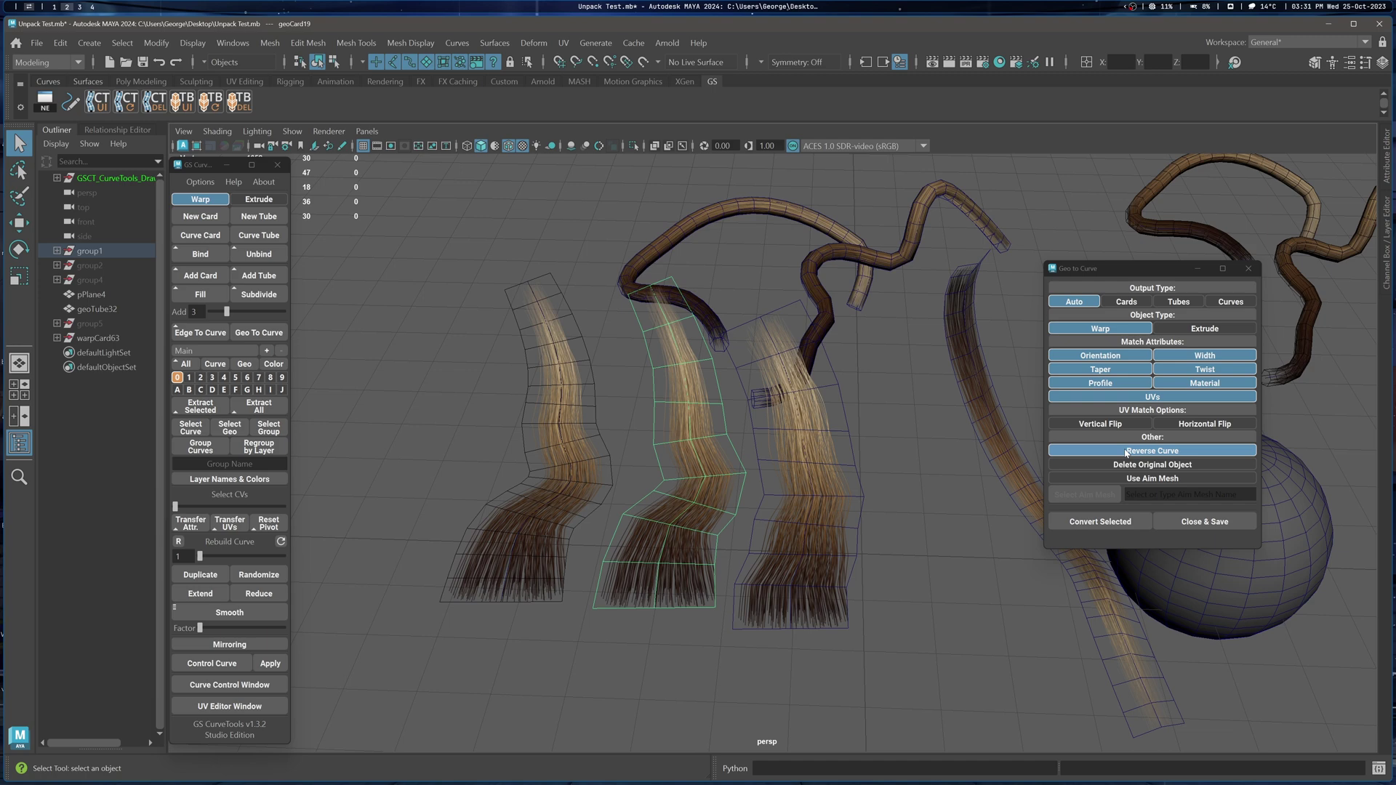
{"action": "left_click", "coordinate": [1100, 521]}
{"action": "middle_click_drag", "start_coordinate": [721, 479], "coordinate": [749, 482], "text": "alt"}
{"action": "key", "text": "w"}
{"action": "left_click_drag", "start_coordinate": [750, 299], "coordinate": [501, 293]}
{"action": "middle_click_drag", "start_coordinate": [500, 452], "coordinate": [558, 482], "text": "alt"}
{"action": "left_click", "coordinate": [561, 485]}
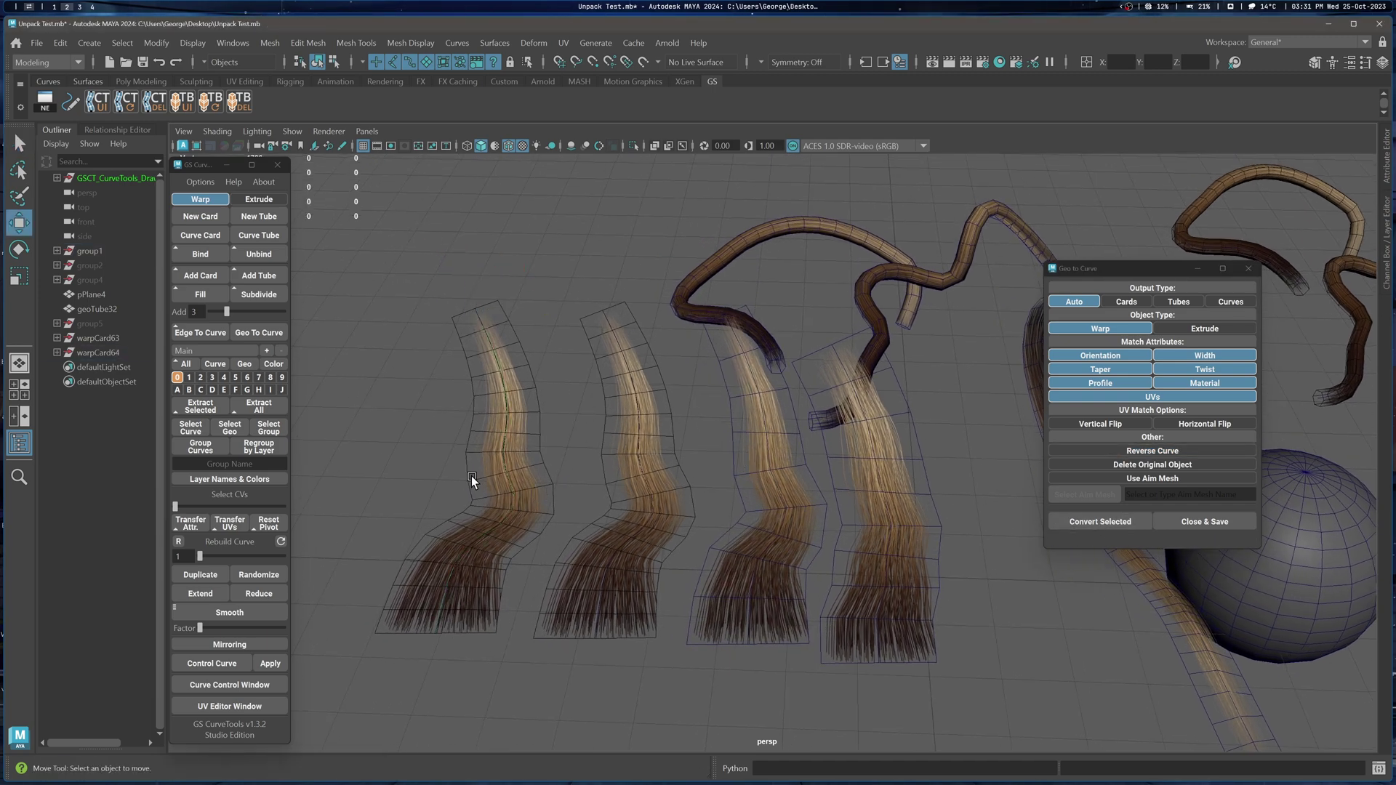
- Show the unreversed card's control vertices and select its start point at the root end
{"action": "left_click_drag", "start_coordinate": [471, 476], "coordinate": [521, 526]}
{"action": "key", "text": "F8"}
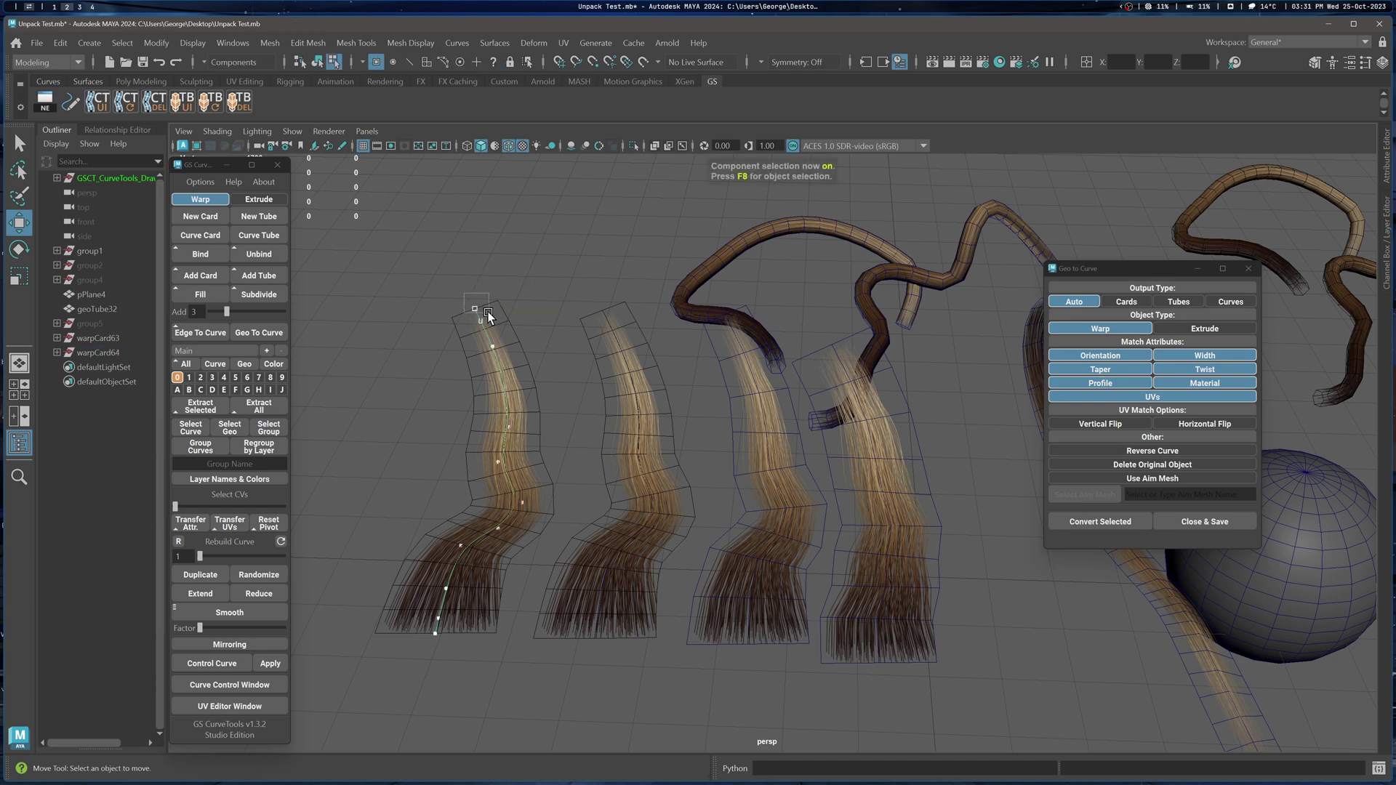
{"action": "left_click_drag", "start_coordinate": [488, 315], "coordinate": [489, 316]}
{"action": "key", "text": "q"}
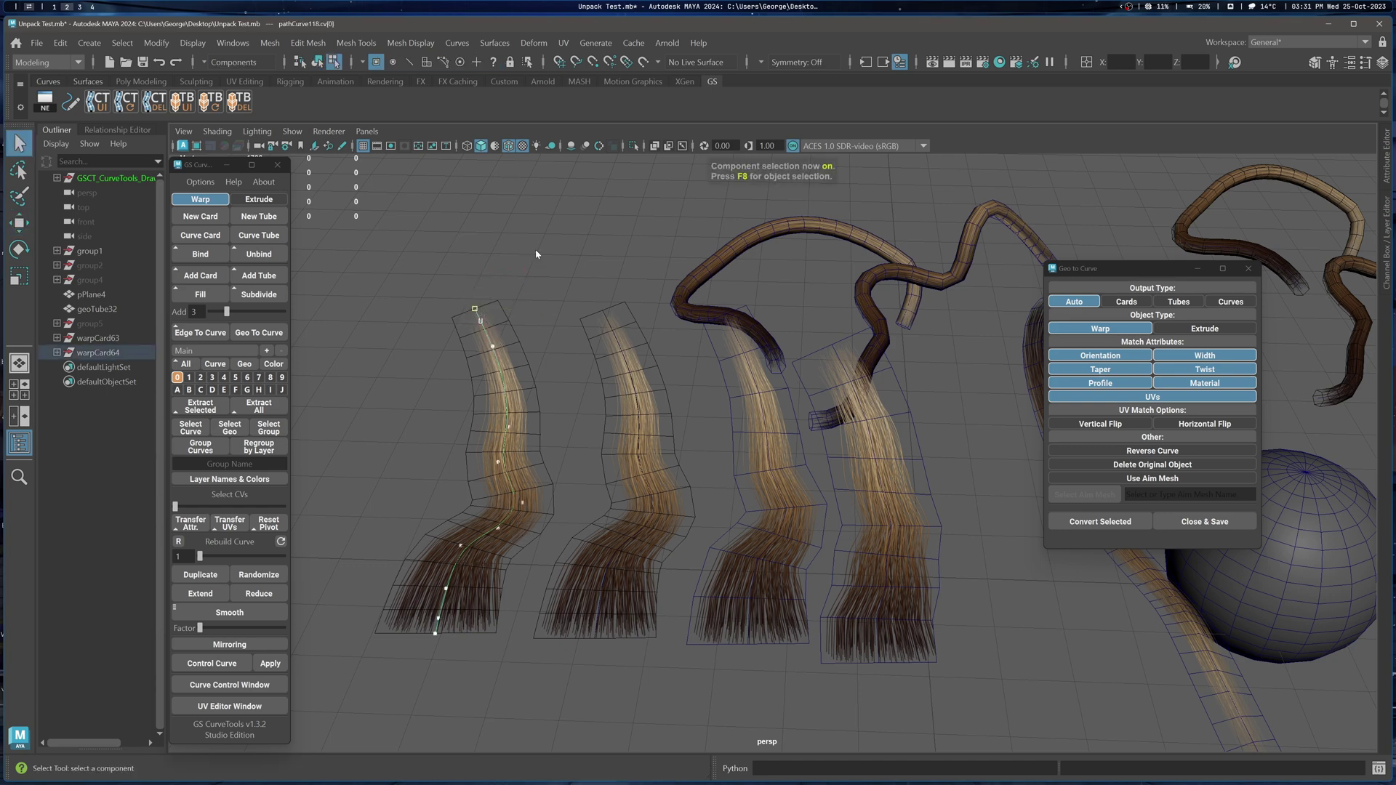
- Return to object selection and delete both the unreversed and reversed converted cards
{"action": "key", "text": "F8"}
{"action": "key", "text": "Delete"}
{"action": "left_click", "coordinate": [646, 477]}
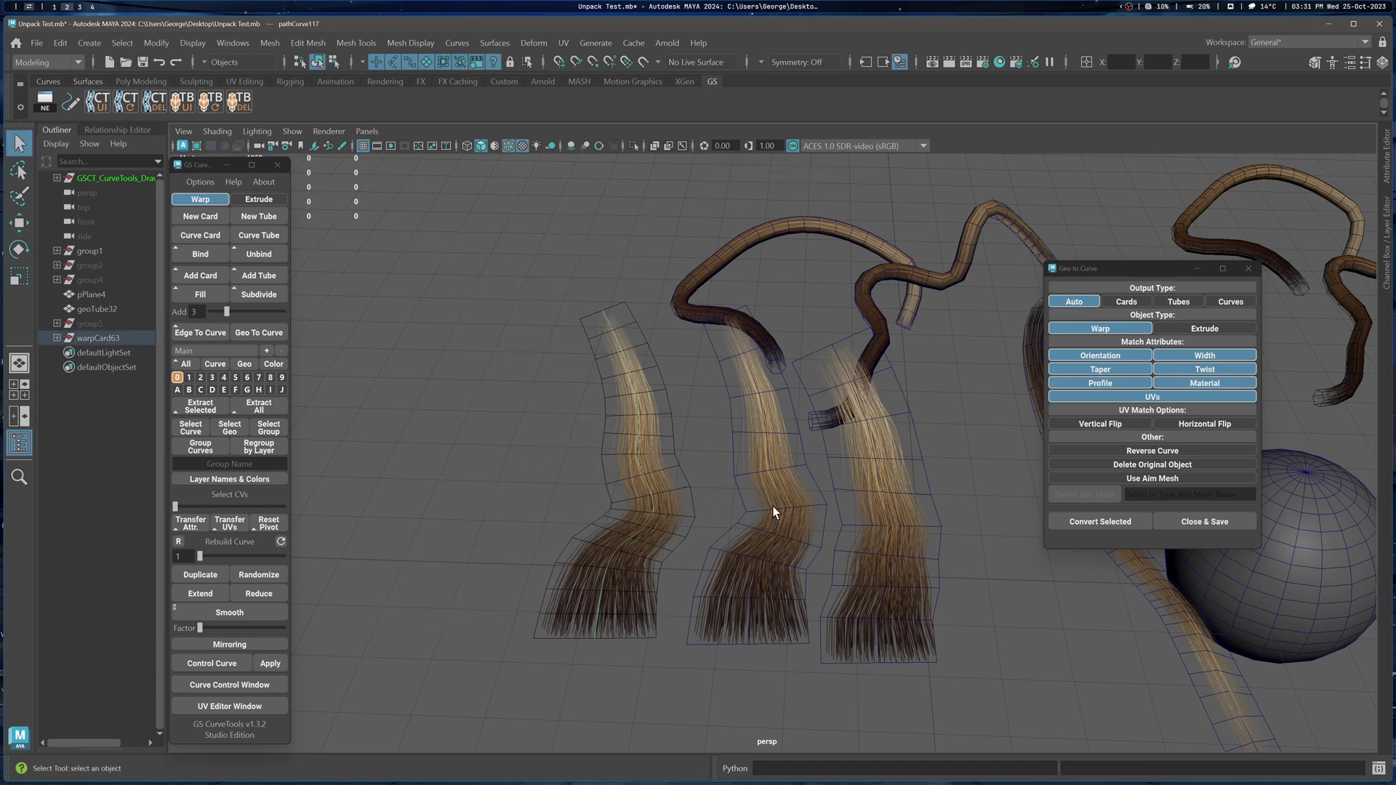
{"action": "left_click", "coordinate": [773, 506]}
{"action": "left_click", "coordinate": [653, 511]}
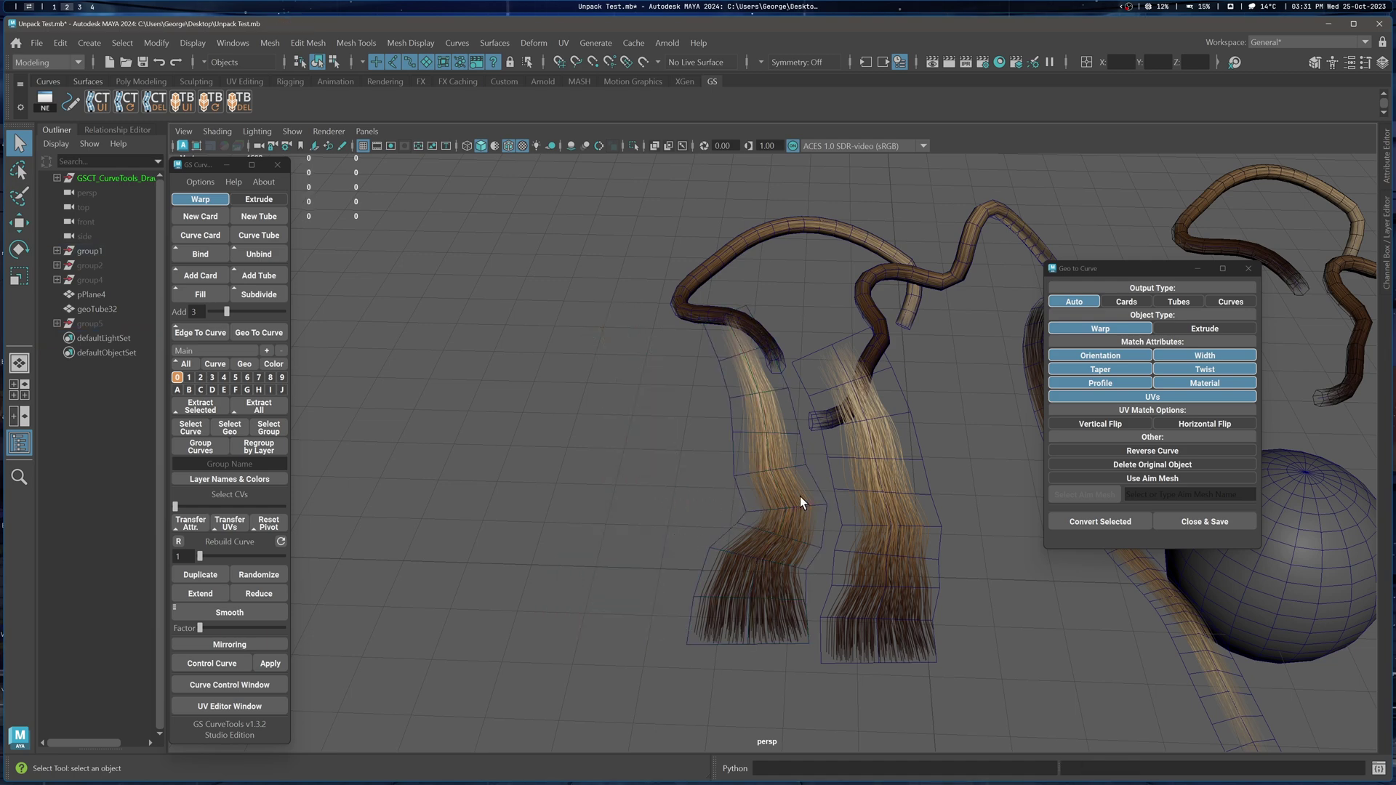
{"action": "left_click", "coordinate": [800, 496]}
{"action": "left_click_drag", "start_coordinate": [800, 496], "coordinate": [745, 514], "text": "alt"}
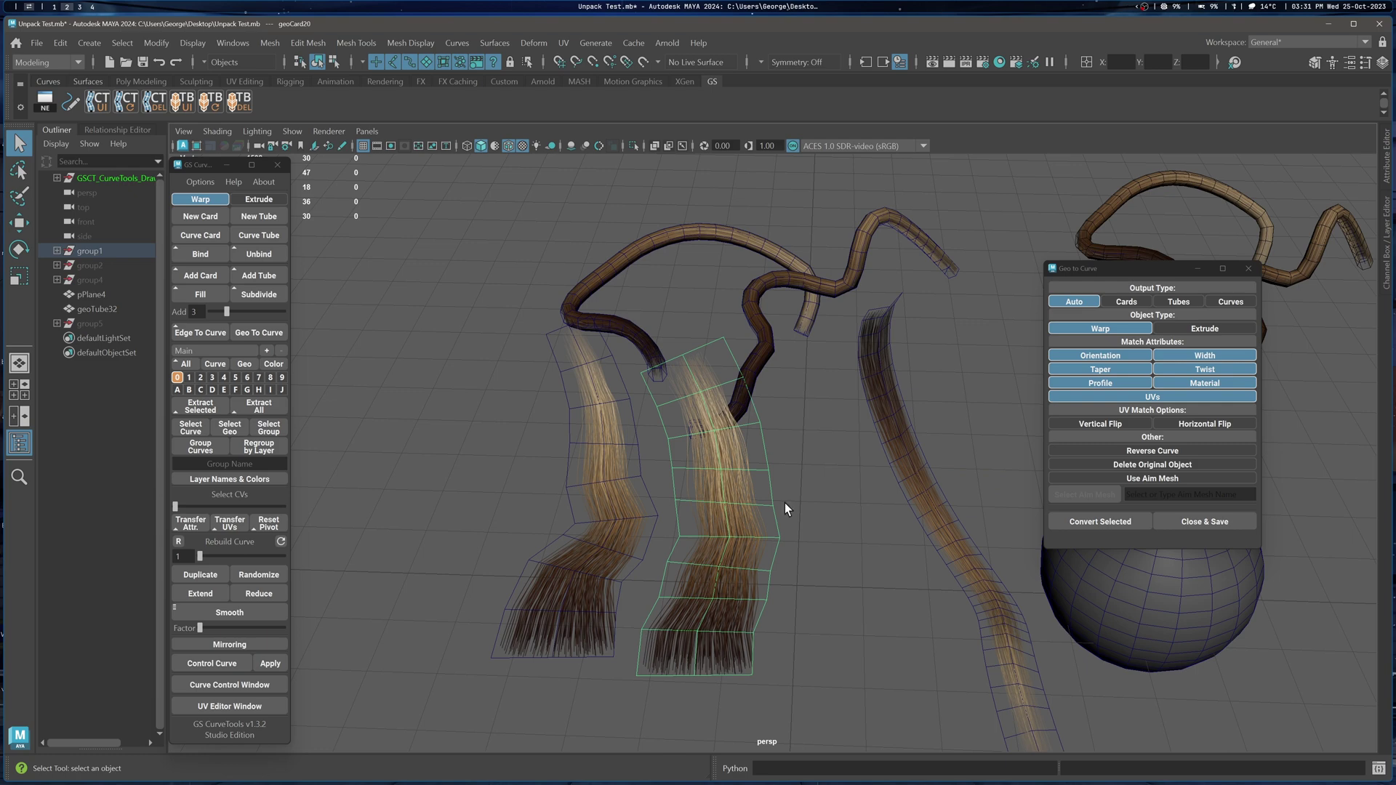
{"action": "left_click_drag", "start_coordinate": [609, 368], "coordinate": [640, 531], "text": "alt"}
{"action": "left_click", "coordinate": [835, 535]}
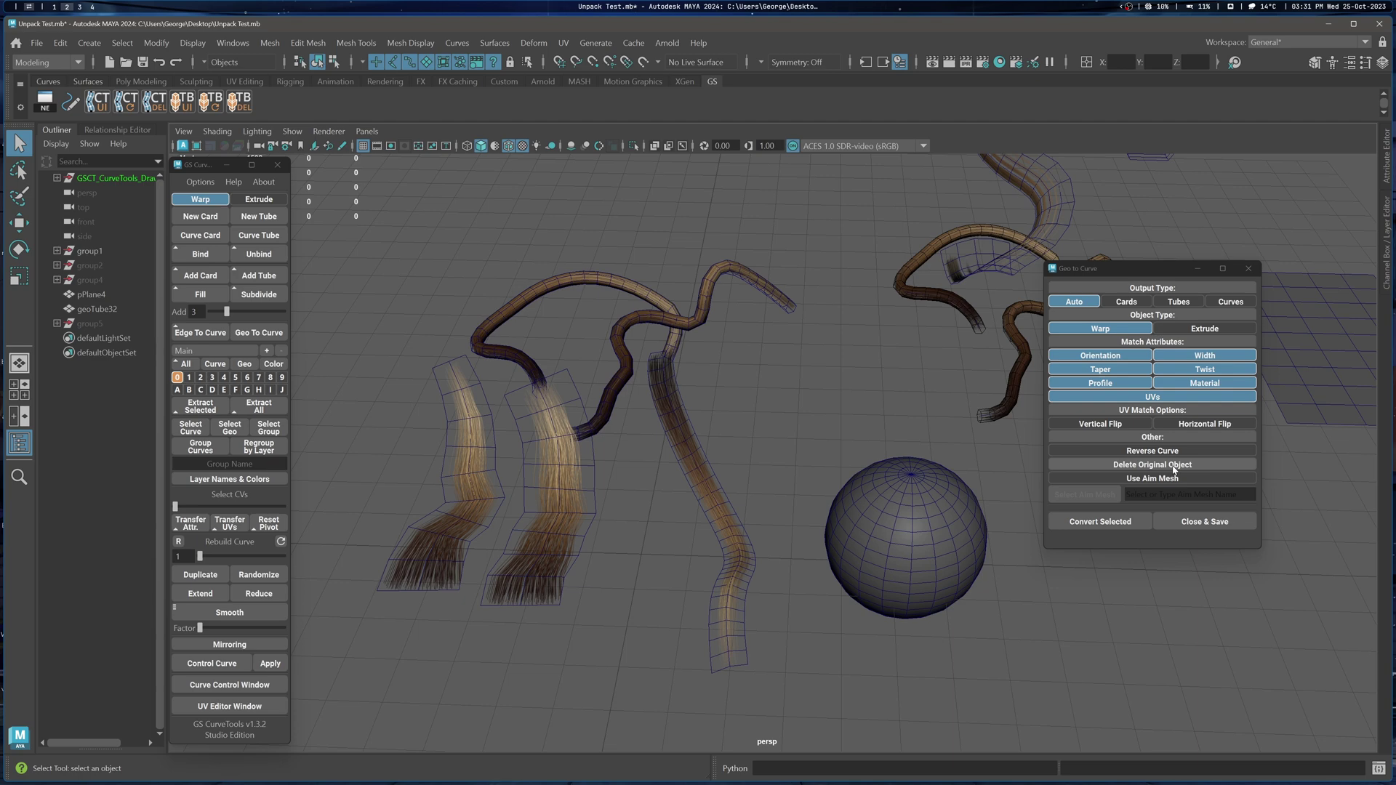
- Enable Delete Original Object, convert the narrower hair card and shift the result to check that the original is gone
{"action": "left_click", "coordinate": [1174, 469]}
{"action": "left_click_drag", "start_coordinate": [800, 509], "coordinate": [804, 565], "text": "alt"}
{"action": "left_click", "coordinate": [659, 503]}
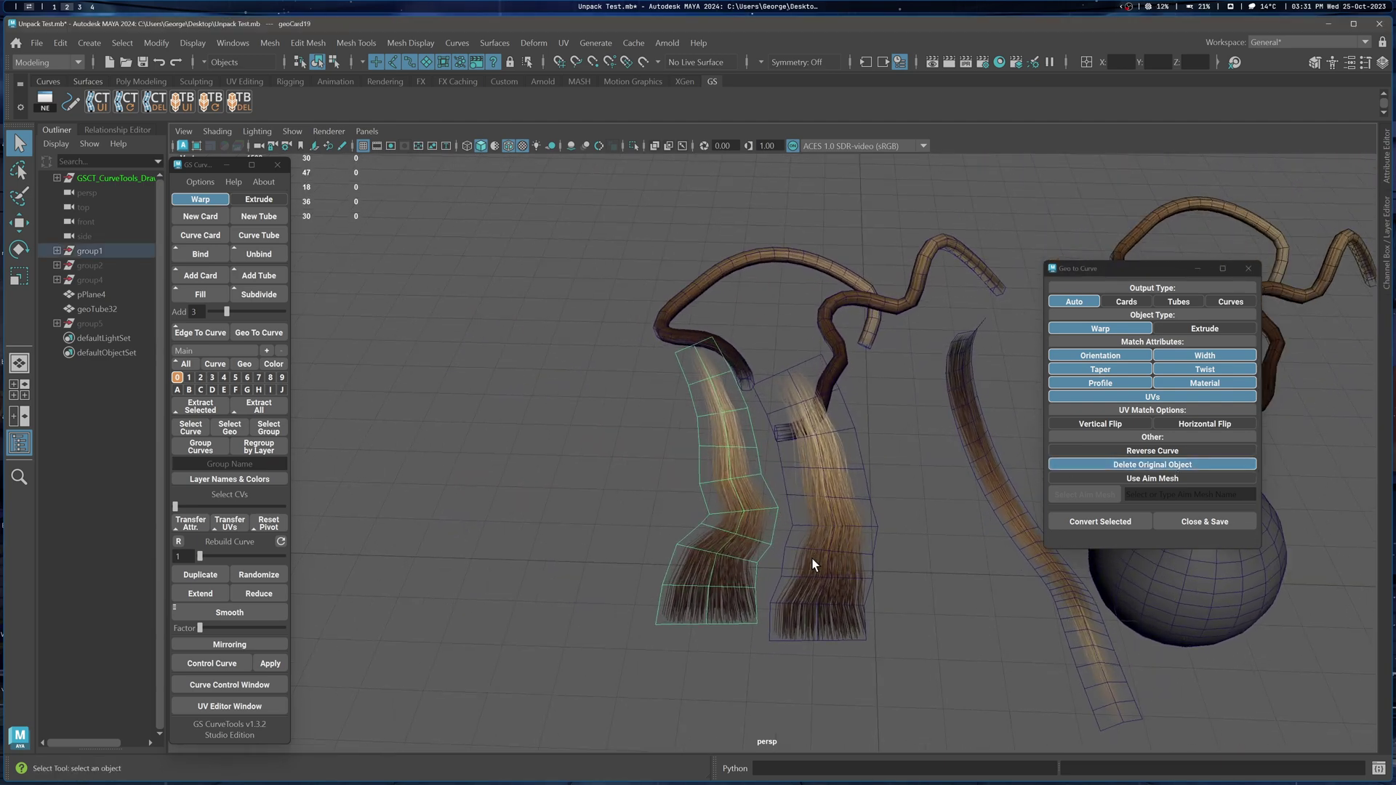
{"action": "left_click", "coordinate": [1104, 529]}
{"action": "key", "text": "w"}
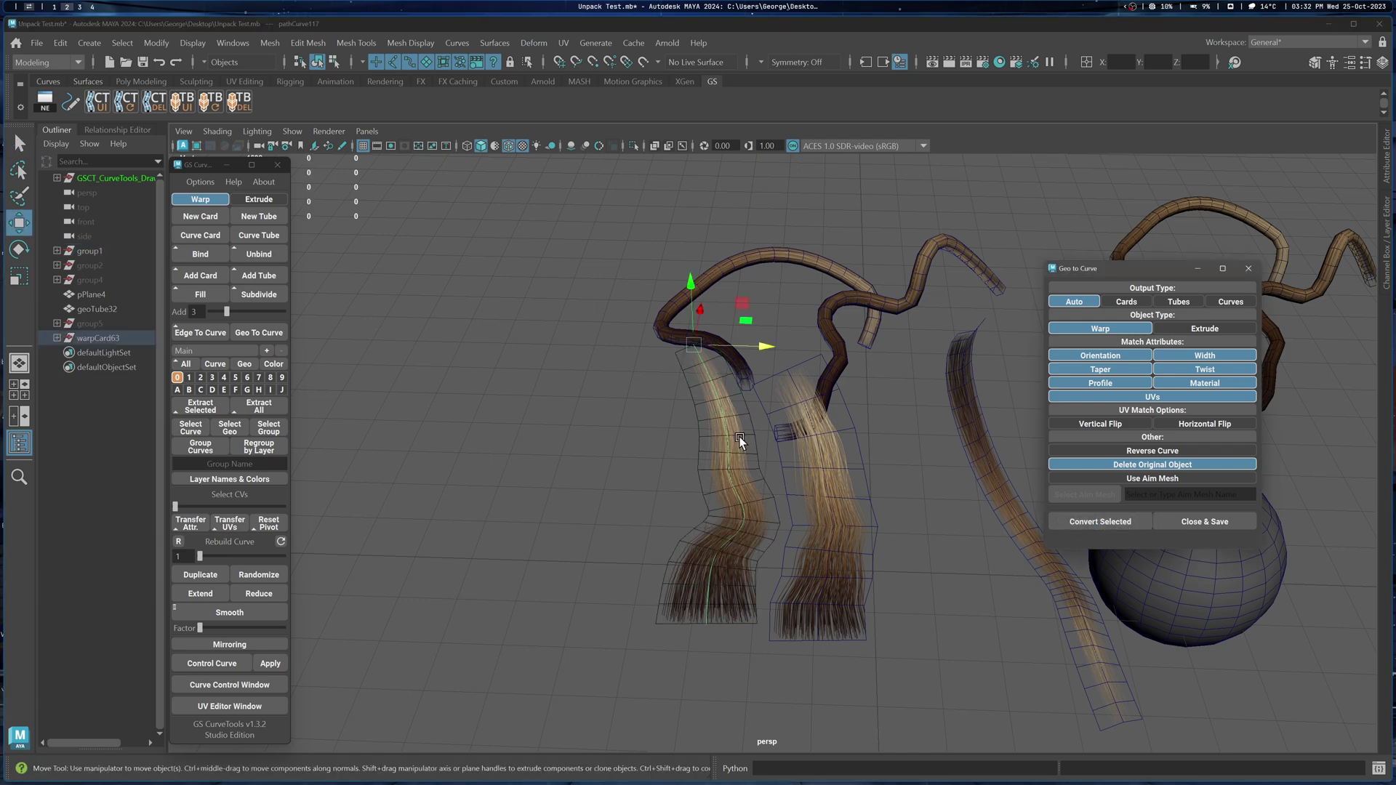
{"action": "mouse_move", "coordinate": [691, 347]}
{"action": "left_mouse_down"}
{"action": "mouse_move", "coordinate": [592, 344]}
{"action": "mouse_move", "coordinate": [694, 344]}
{"action": "left_mouse_up"}
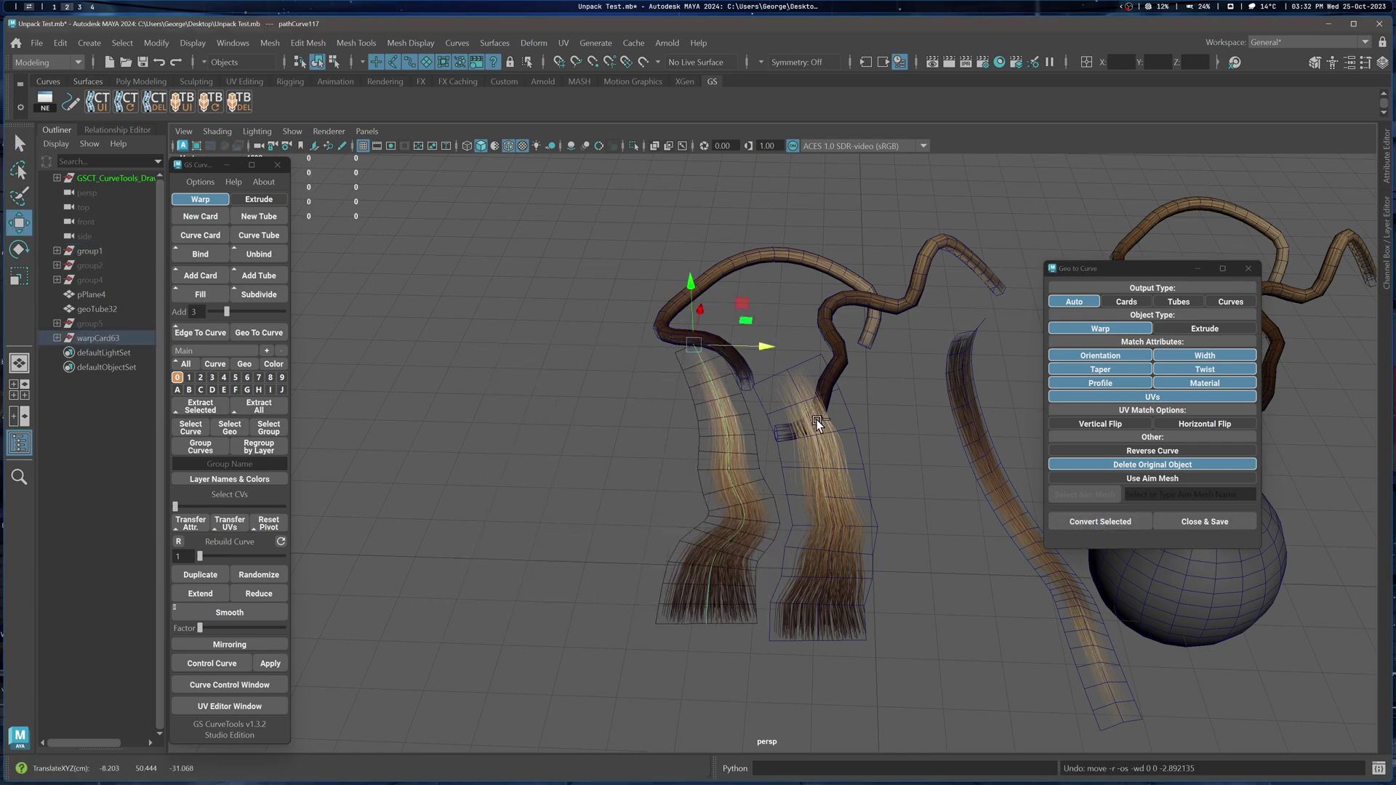
- Undo the move and the conversion to bring back the original narrower hair card
{"action": "key", "text": "ctrl+z"}
{"action": "key", "text": "q"}
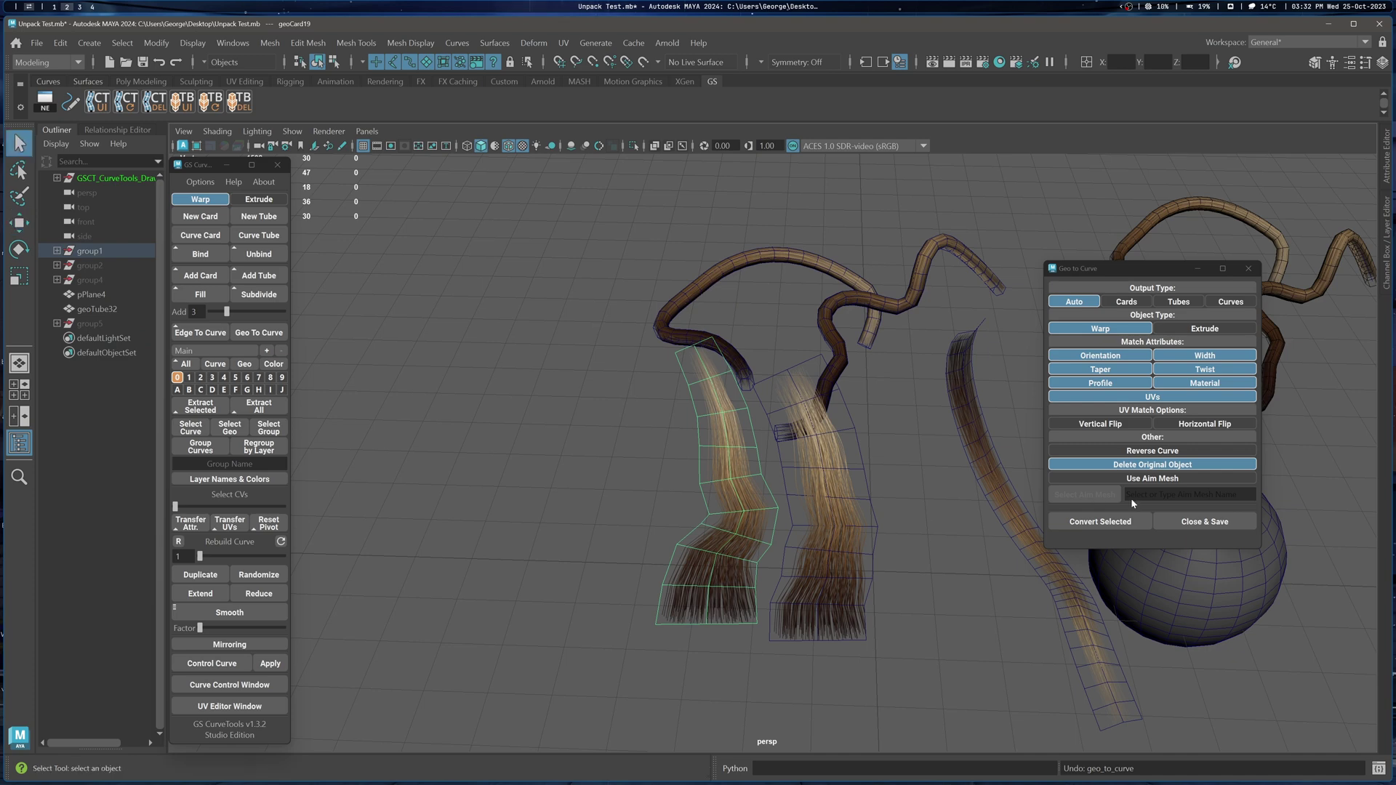
- Turn off Delete Original Object in the Geo to Curve options
{"action": "left_click", "coordinate": [1104, 521]}
{"action": "left_click_drag", "start_coordinate": [818, 470], "coordinate": [649, 413], "text": "alt"}
{"action": "left_click_drag", "start_coordinate": [775, 485], "coordinate": [761, 517], "text": "alt"}
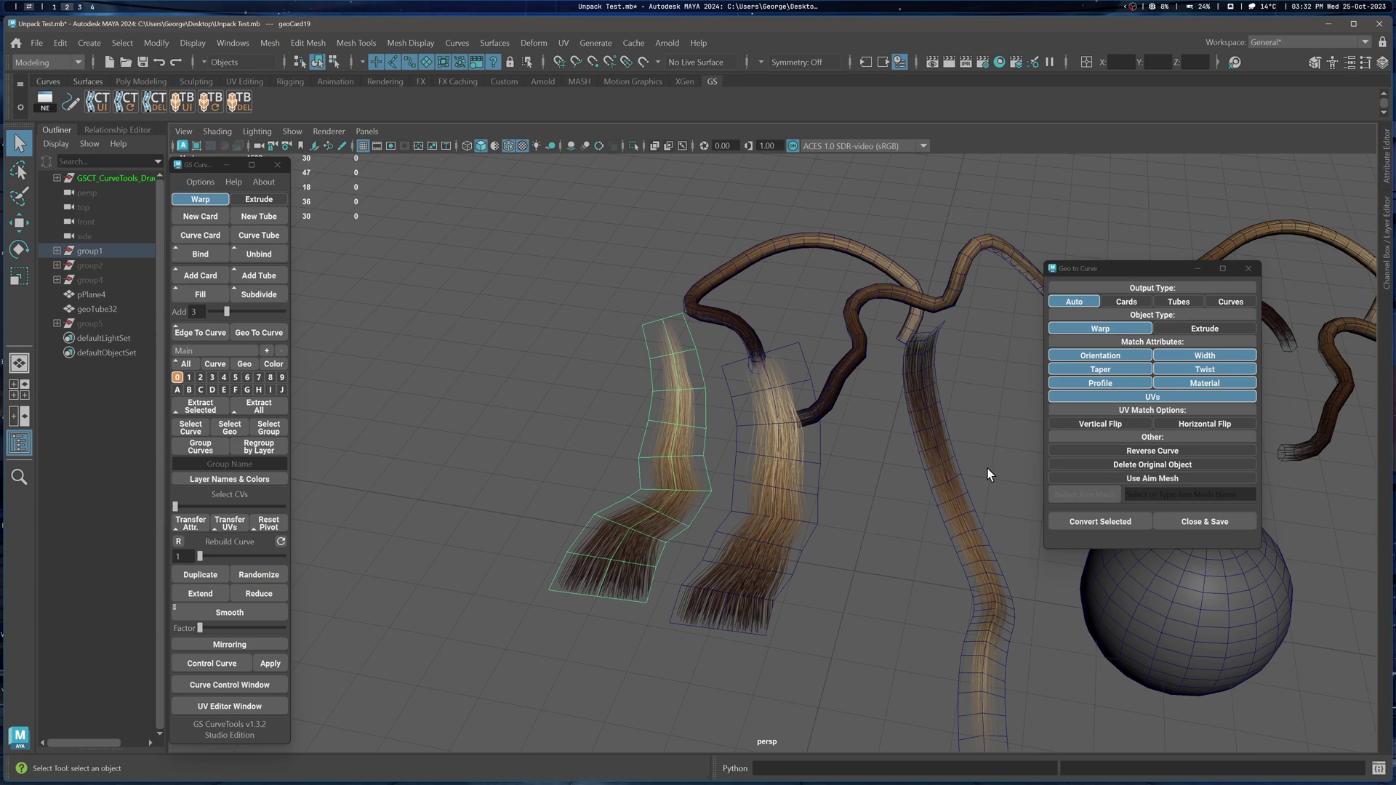
- Enable Use Aim Mesh and assign the sphere polySurface9 as the aim mesh
{"action": "mouse_move", "coordinate": [987, 468]}
{"action": "left_mouse_down", "text": "alt"}
{"action": "mouse_move", "coordinate": [757, 429]}
{"action": "mouse_move", "coordinate": [907, 491]}
{"action": "mouse_move", "coordinate": [680, 415]}
{"action": "mouse_move", "coordinate": [971, 462]}
{"action": "left_mouse_up", "text": "alt"}
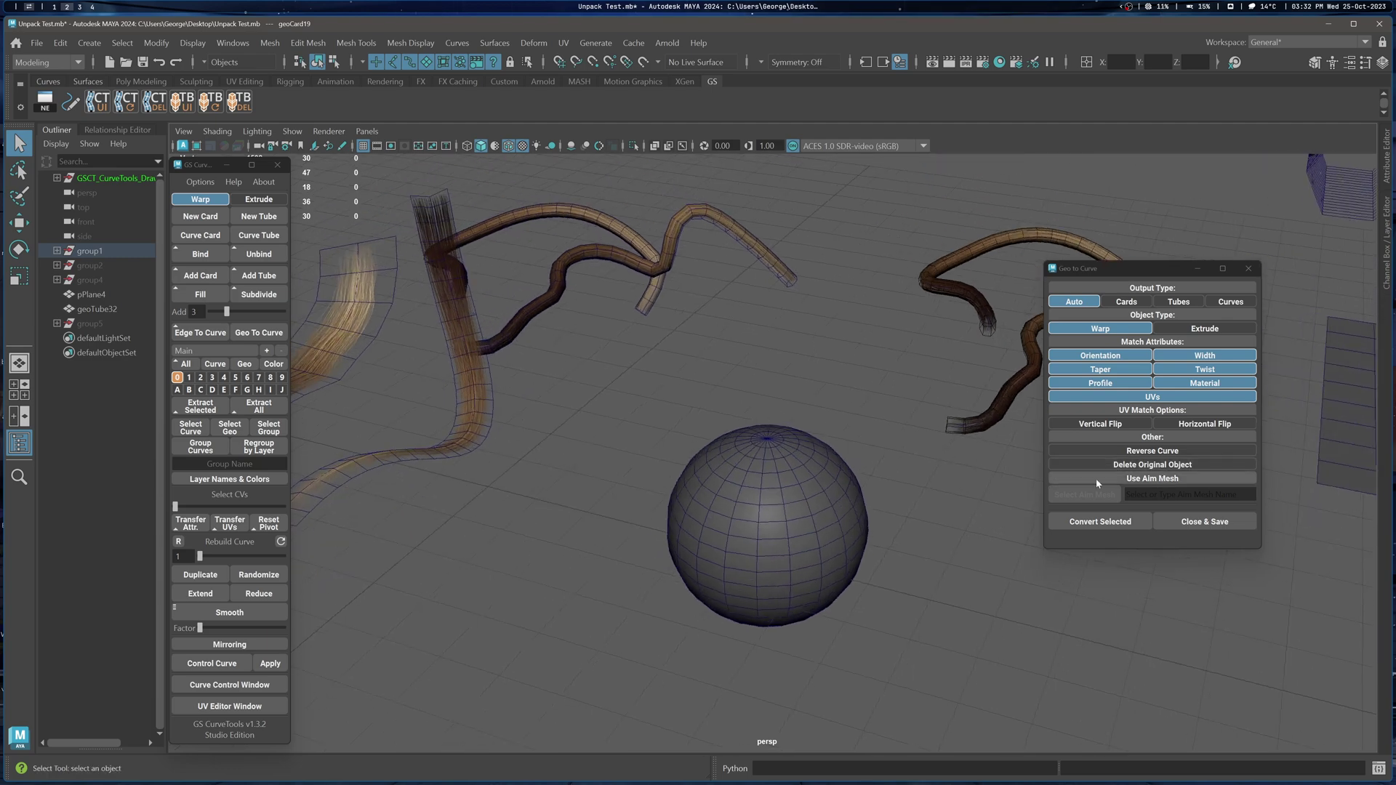
{"action": "left_click", "coordinate": [815, 495]}
{"action": "left_click", "coordinate": [1119, 479]}
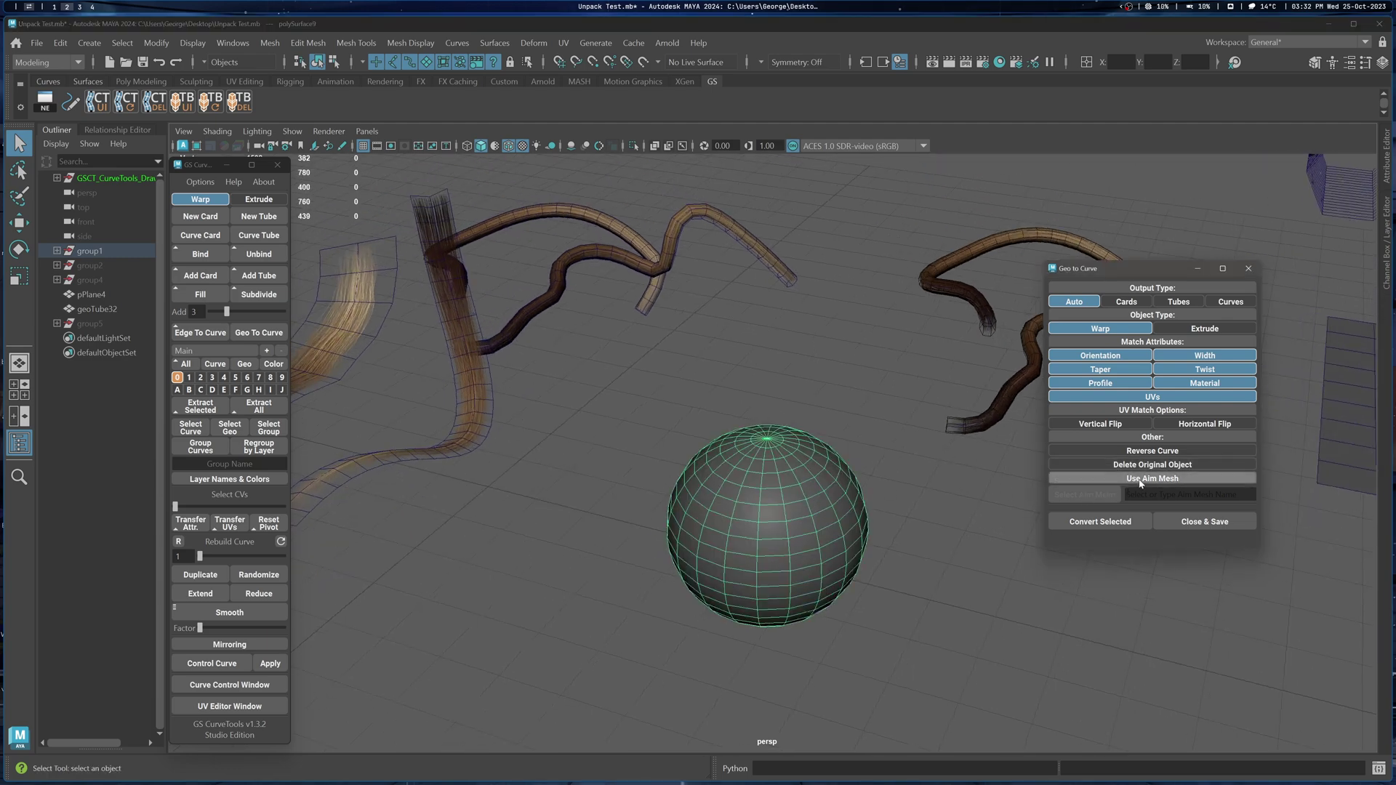
{"action": "left_click", "coordinate": [866, 484]}
{"action": "left_click", "coordinate": [828, 472]}
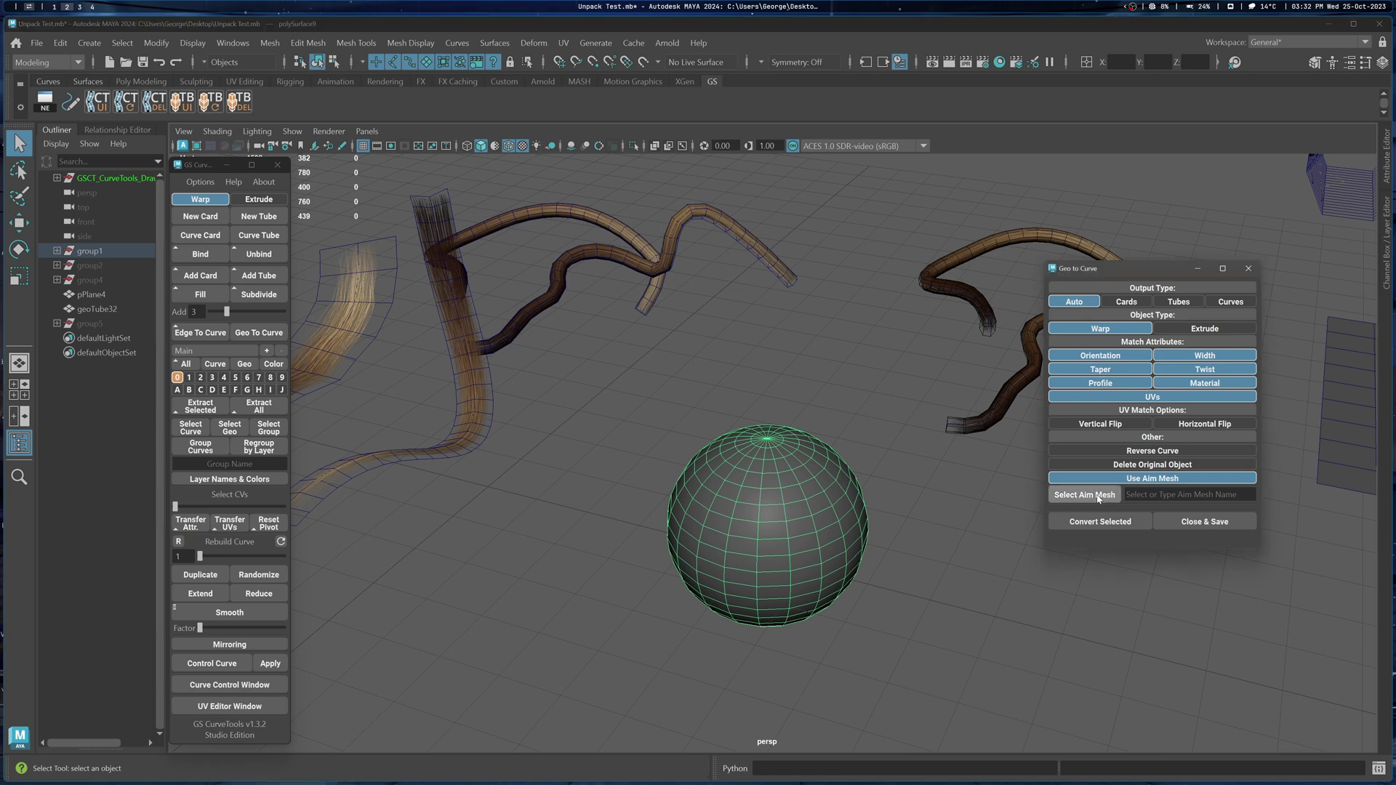
{"action": "left_click", "coordinate": [1084, 495]}
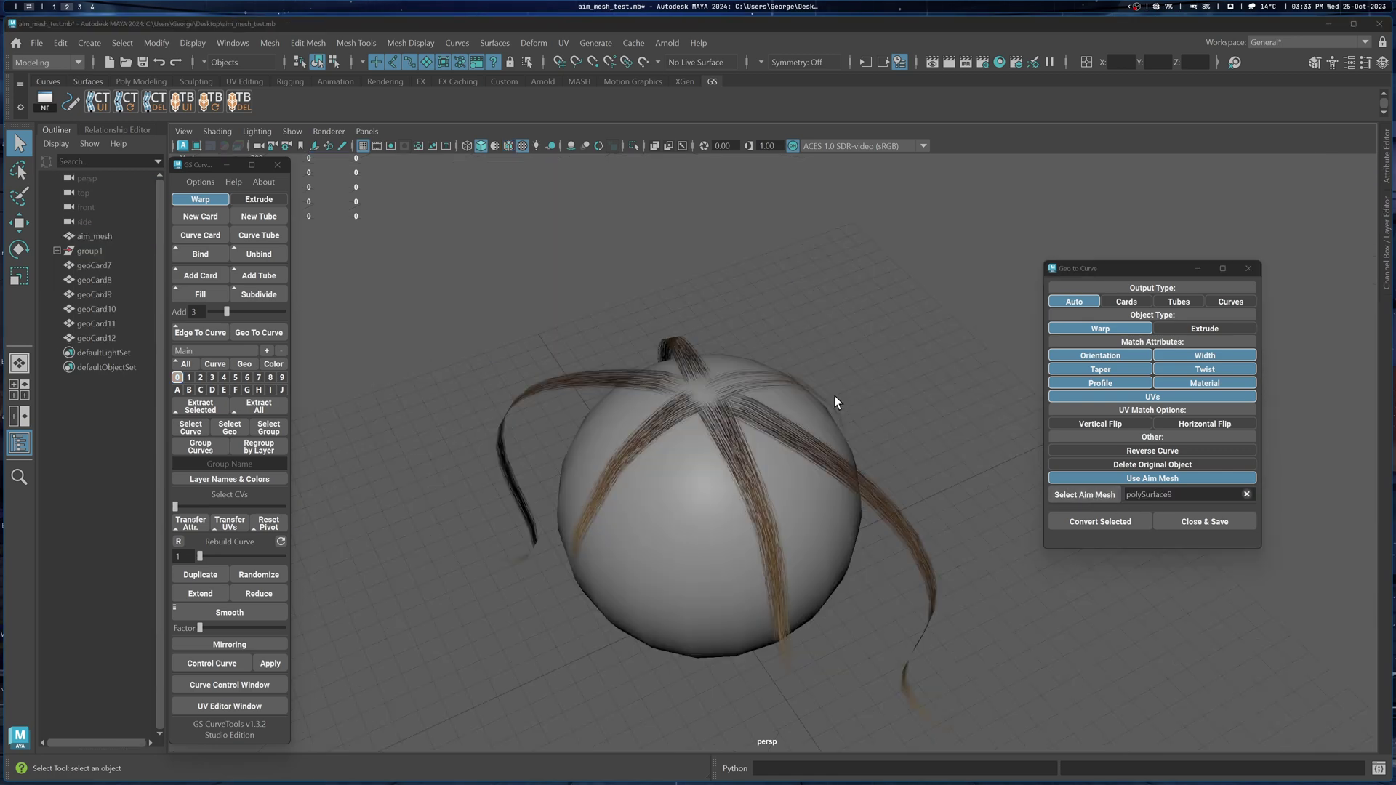
- Examine the hair cards around the sphere in the aim_mesh_test scene, selecting the sphere and individual cards in turn
{"action": "left_click_drag", "start_coordinate": [836, 396], "coordinate": [813, 405], "text": "alt"}
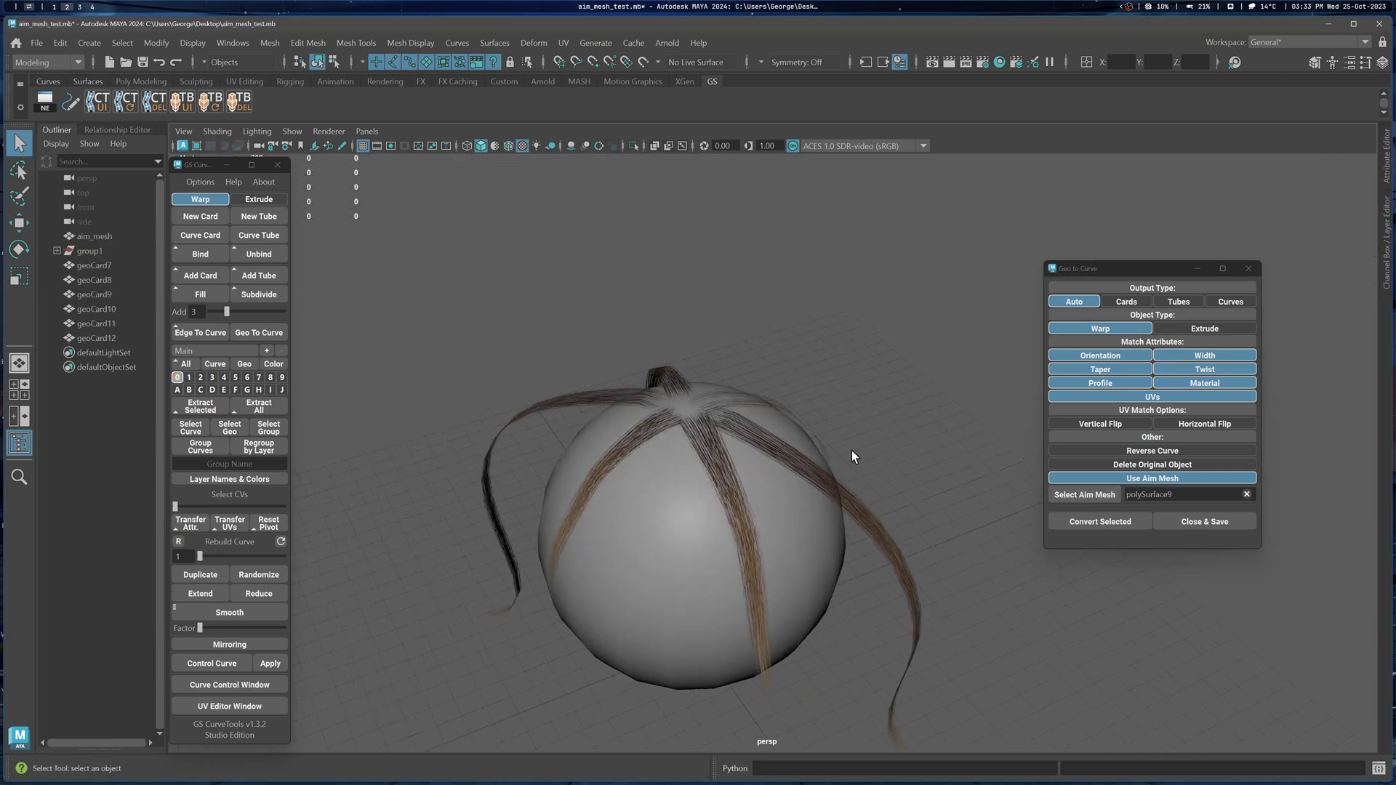
{"action": "middle_click_drag", "start_coordinate": [831, 417], "coordinate": [835, 396], "text": "alt"}
{"action": "scroll", "coordinate": [831, 409], "scroll_direction": "up", "scroll_amount": 2}
{"action": "left_click_drag", "start_coordinate": [831, 409], "coordinate": [848, 391], "text": "alt"}
{"action": "middle_click_drag", "start_coordinate": [848, 391], "coordinate": [874, 359], "text": "alt"}
{"action": "left_click_drag", "start_coordinate": [557, 311], "coordinate": [894, 551], "text": "alt"}
{"action": "left_click", "coordinate": [666, 483]}
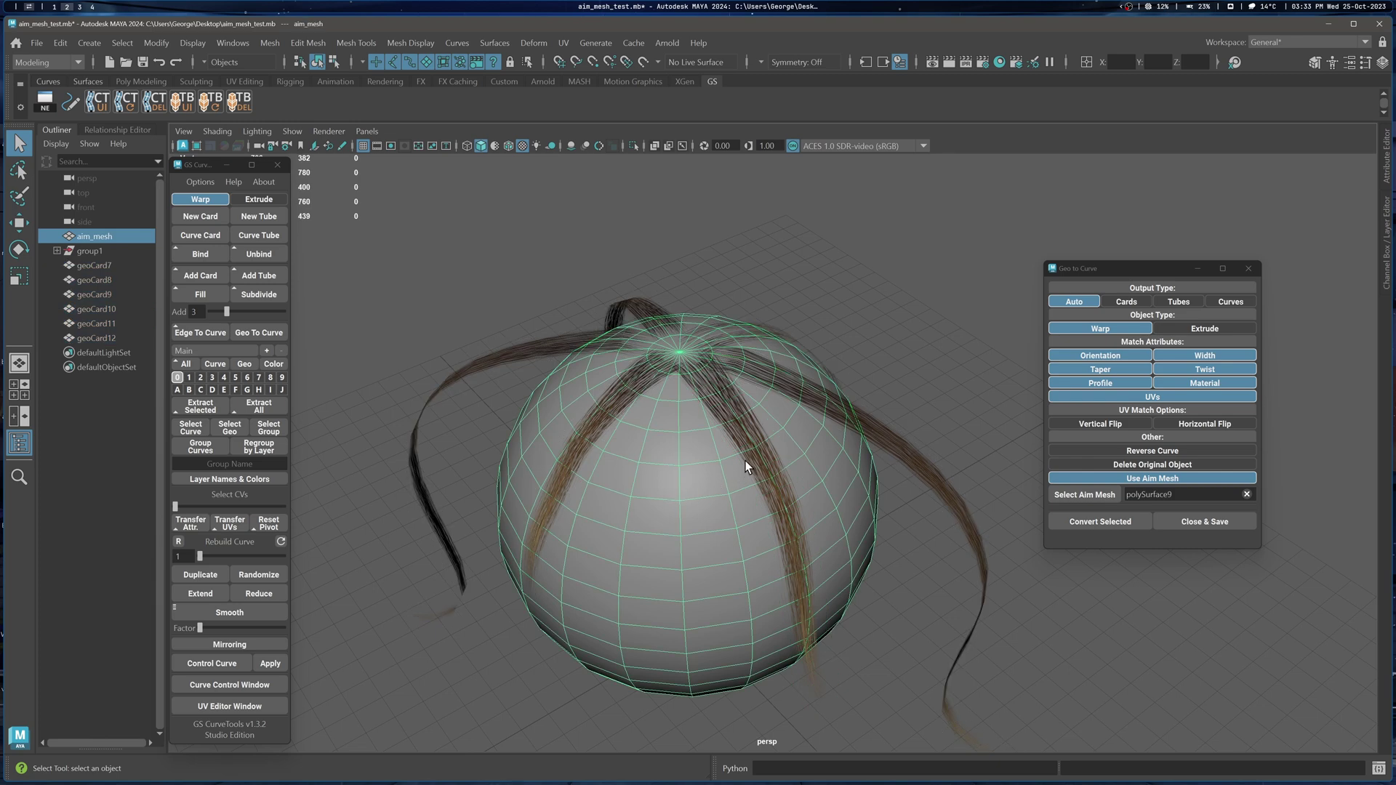
{"action": "left_click", "coordinate": [749, 467]}
{"action": "left_click", "coordinate": [826, 396]}
{"action": "left_click_drag", "start_coordinate": [812, 418], "coordinate": [812, 418], "text": "alt"}
{"action": "left_click", "coordinate": [592, 415]}
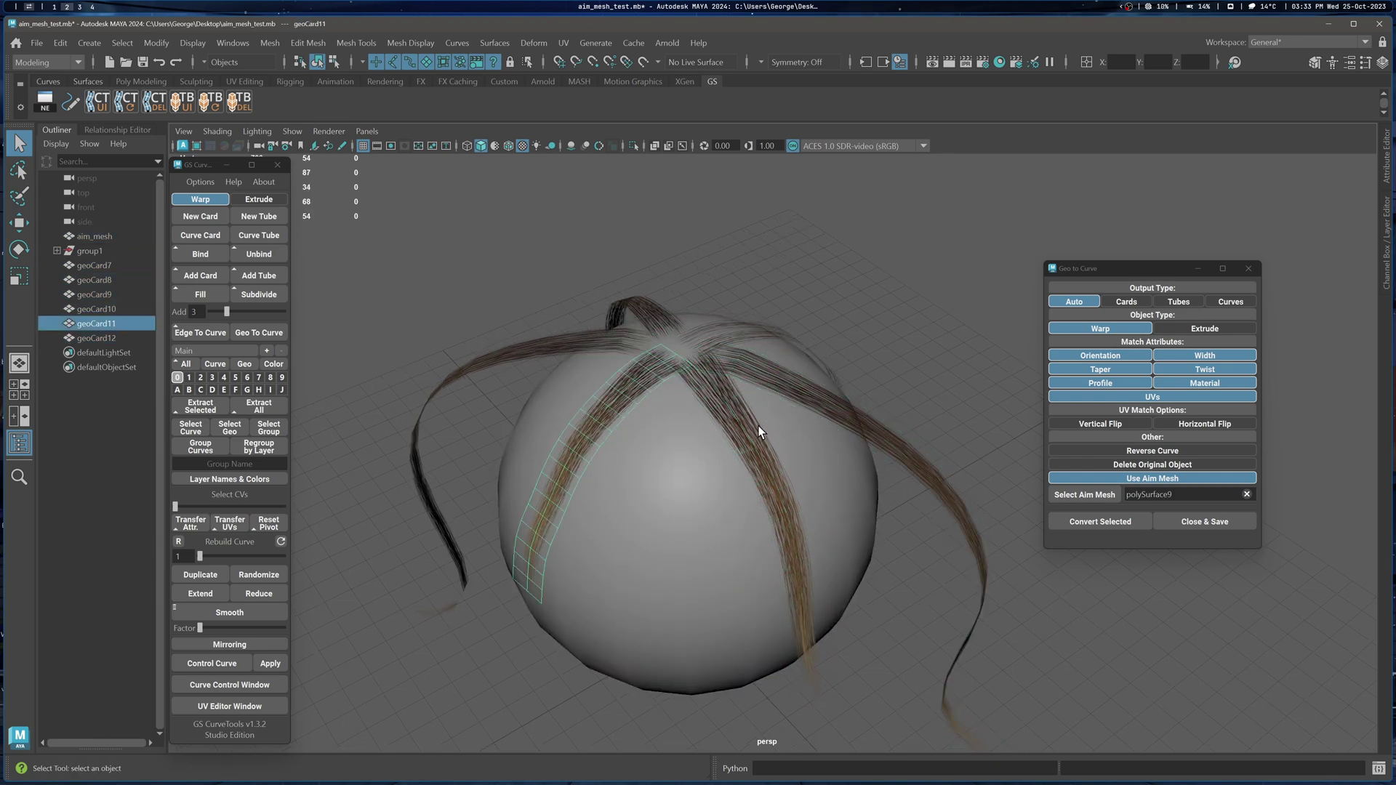
{"action": "left_click", "coordinate": [756, 426]}
{"action": "left_click", "coordinate": [597, 342]}
{"action": "left_click", "coordinate": [649, 321]}
{"action": "left_click", "coordinate": [738, 327]}
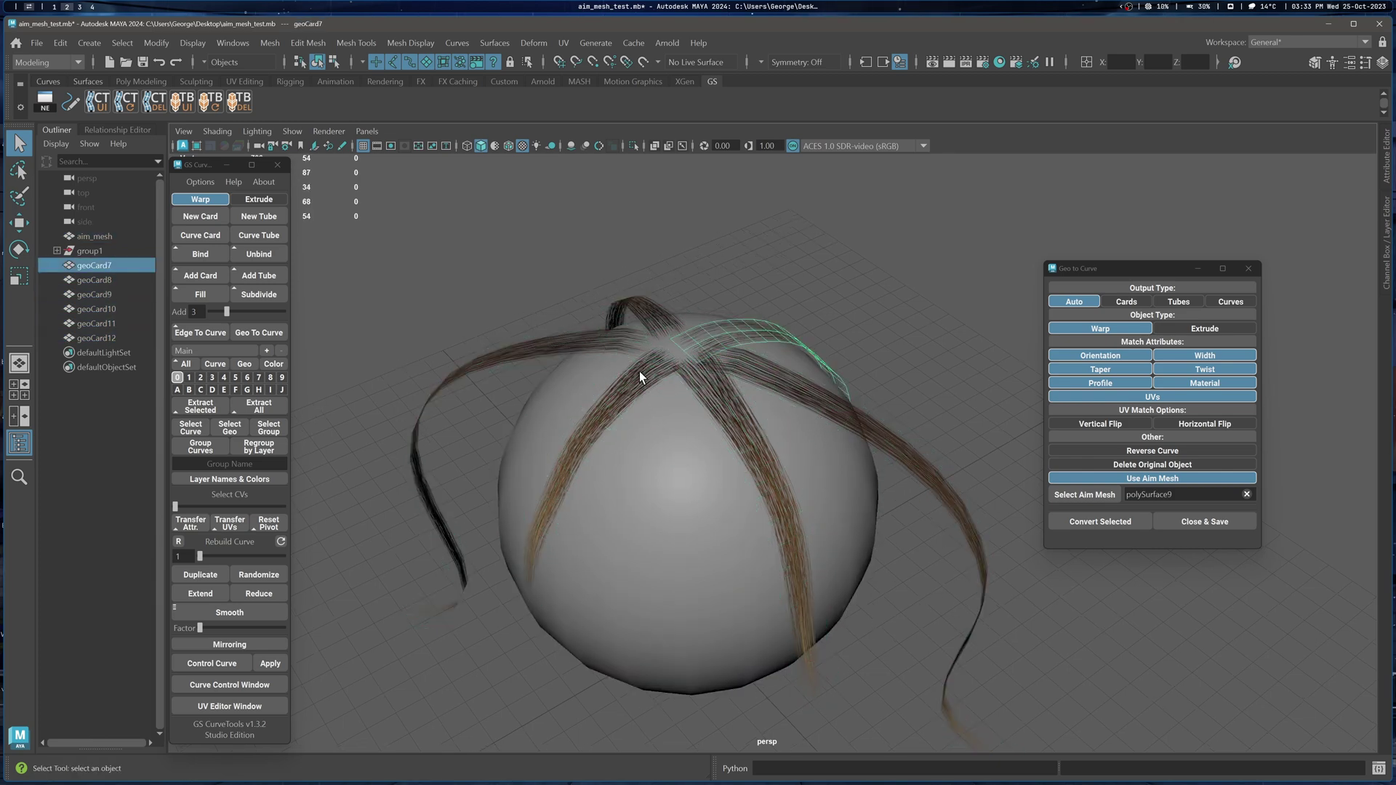
- Select the six hair cards around the sphere and convert them with Use Aim Mesh turned off
{"action": "left_click", "coordinate": [639, 372]}
{"action": "left_click", "coordinate": [618, 341], "text": "shift"}
{"action": "left_click", "coordinate": [652, 321], "text": "shift"}
{"action": "left_click", "coordinate": [754, 404], "text": "shift"}
{"action": "left_click", "coordinate": [782, 382], "text": "shift"}
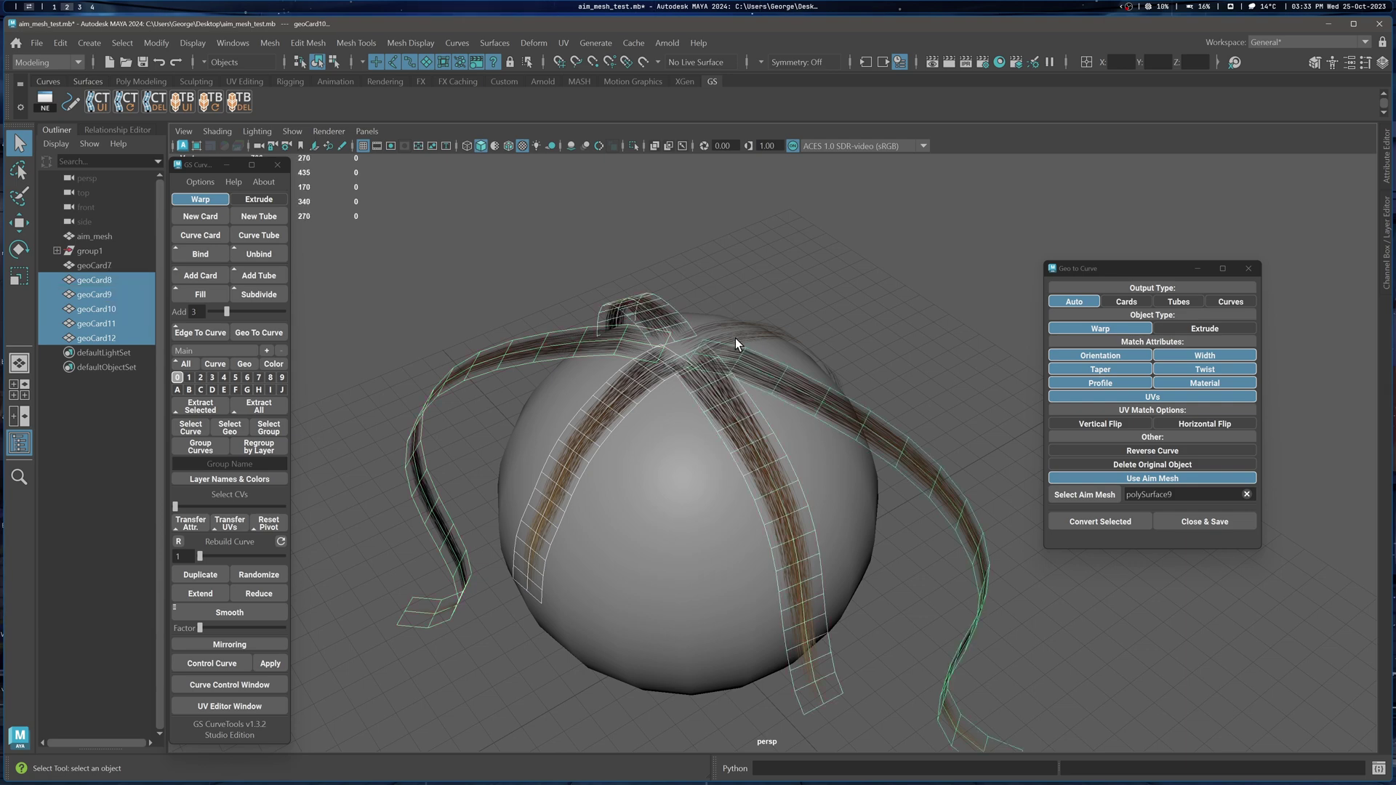
{"action": "left_click", "coordinate": [735, 336], "text": "shift"}
{"action": "left_click", "coordinate": [1152, 479]}
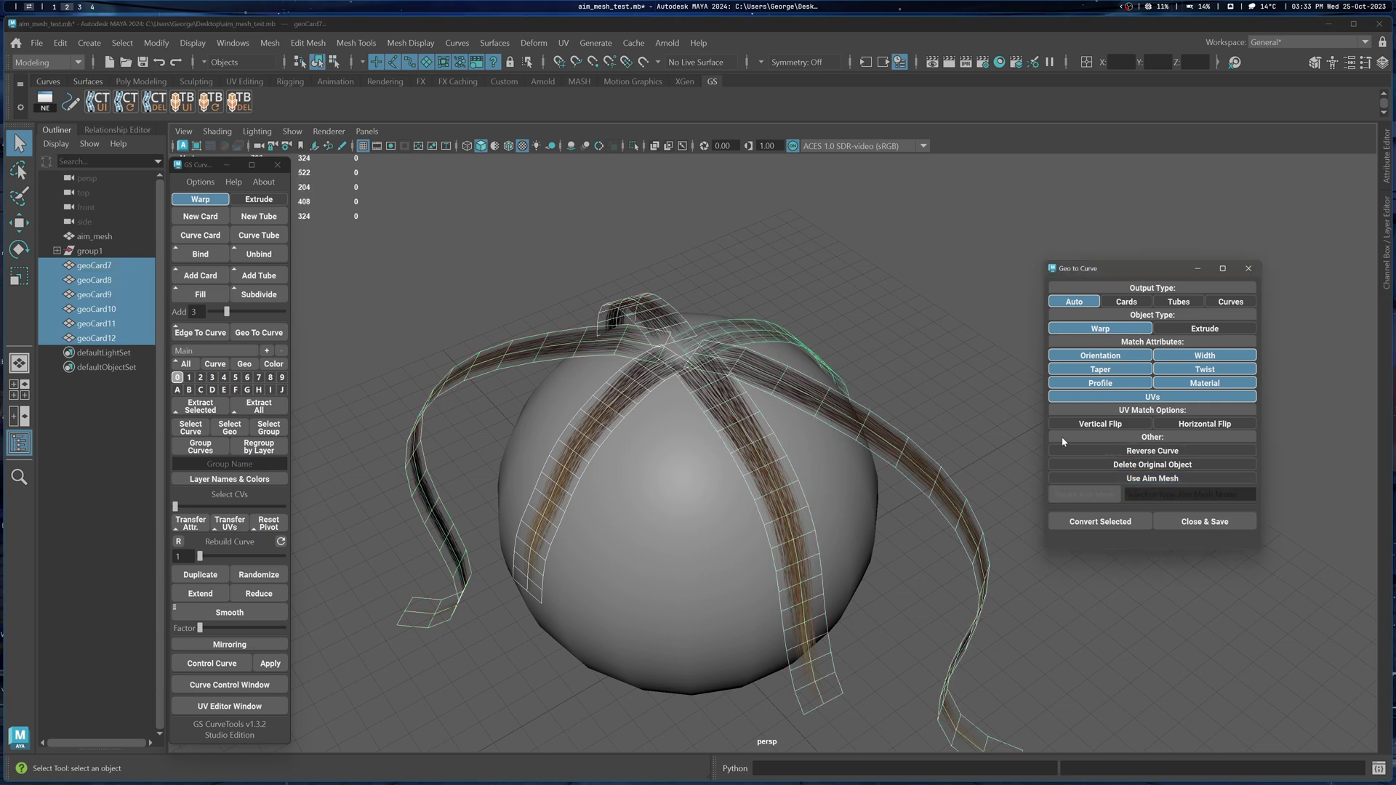
{"action": "left_click_drag", "start_coordinate": [938, 440], "coordinate": [871, 475], "text": "alt"}
{"action": "middle_click_drag", "start_coordinate": [870, 472], "coordinate": [873, 442], "text": "alt"}
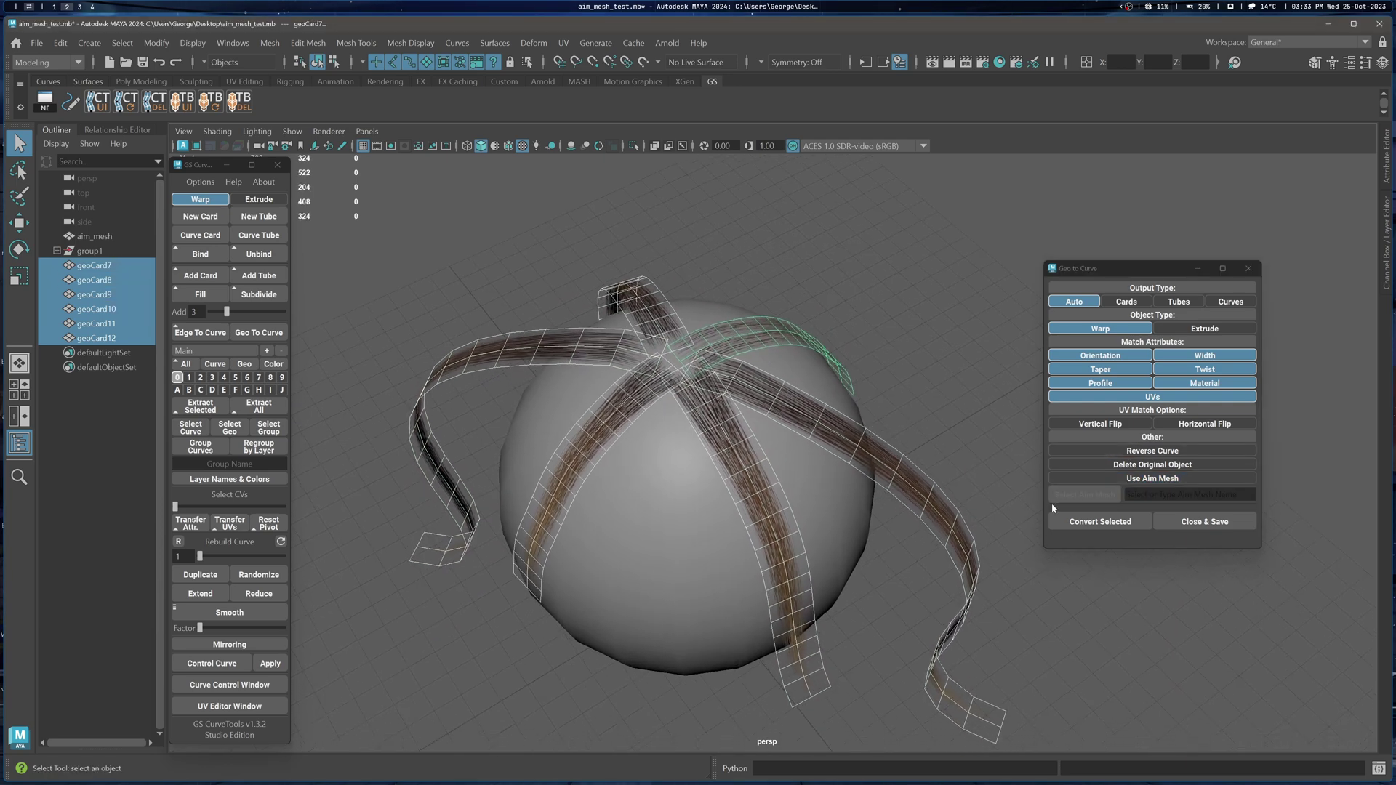
{"action": "left_click", "coordinate": [1099, 521]}
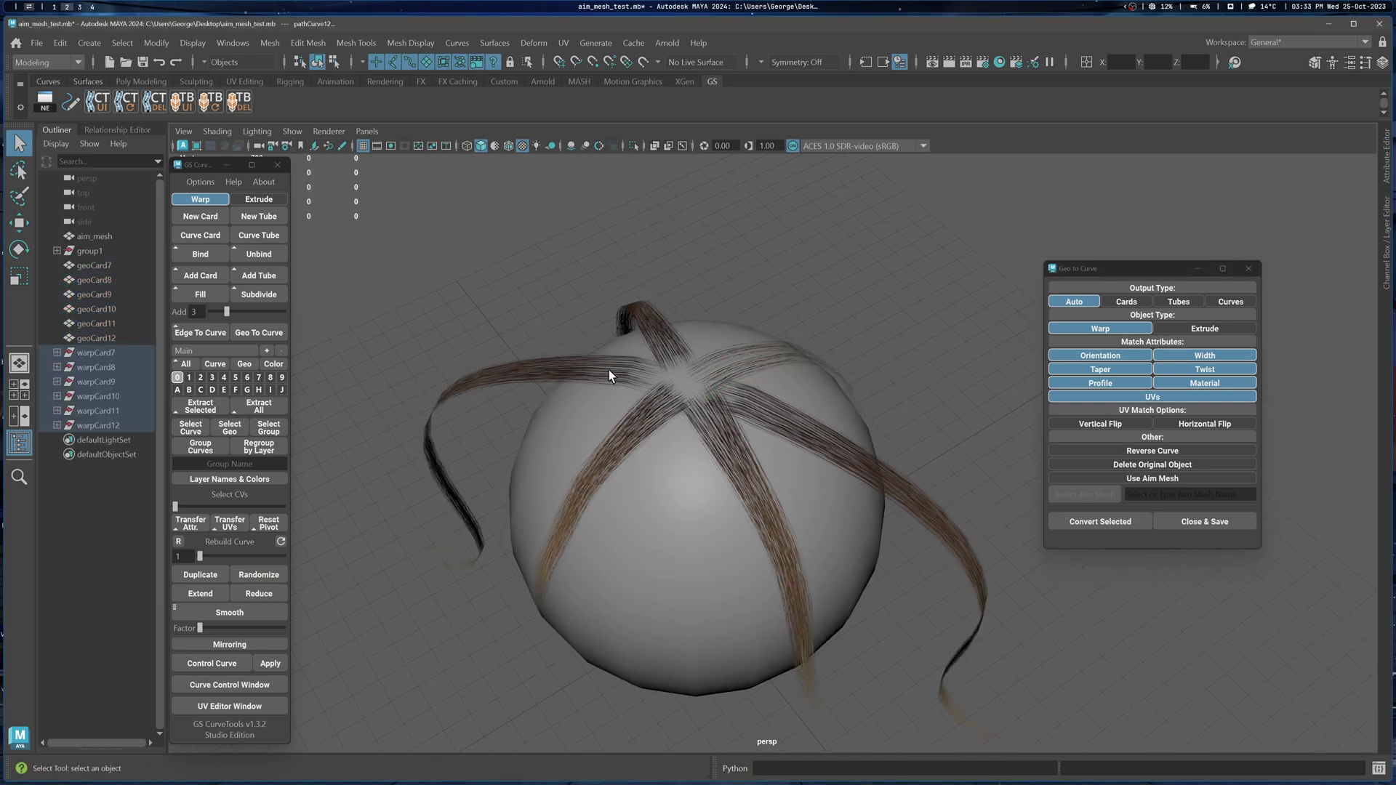
- Select the six converted warp cards, activate layer 0 and lift the converted cards above the originals
{"action": "left_click_drag", "start_coordinate": [609, 370], "coordinate": [730, 453], "text": "alt"}
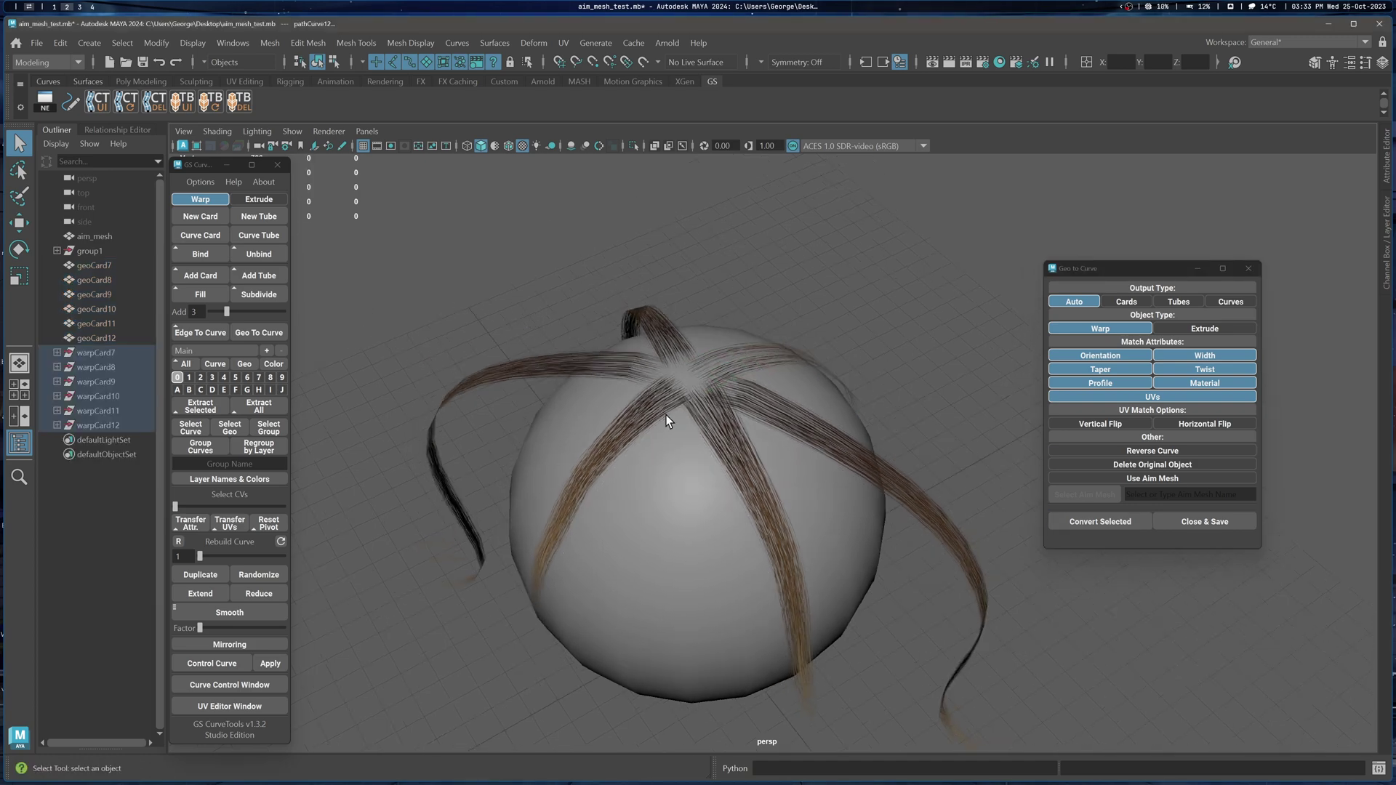
{"action": "left_click", "coordinate": [805, 483]}
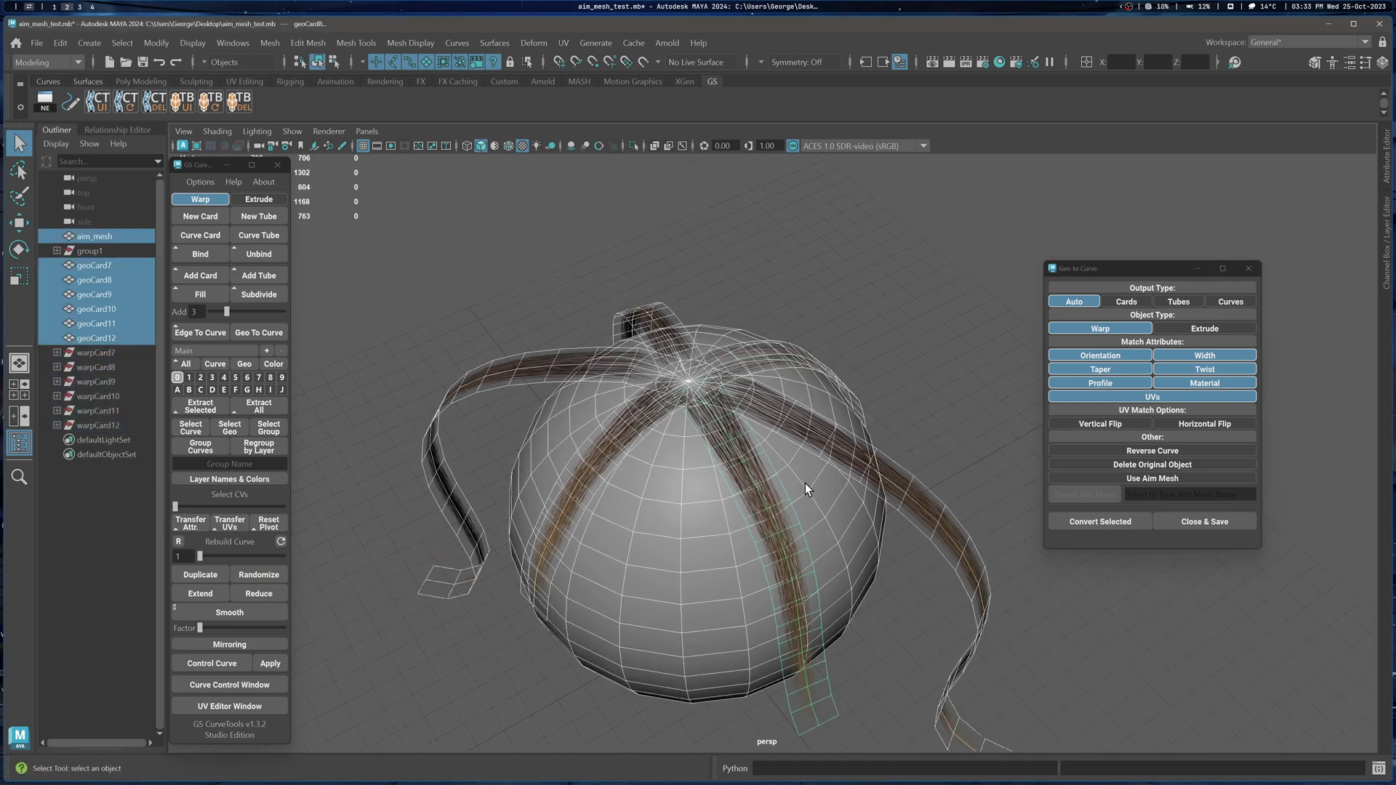
{"action": "left_click", "coordinate": [103, 354]}
{"action": "left_click", "coordinate": [93, 426], "text": "shift"}
{"action": "left_click", "coordinate": [191, 430]}
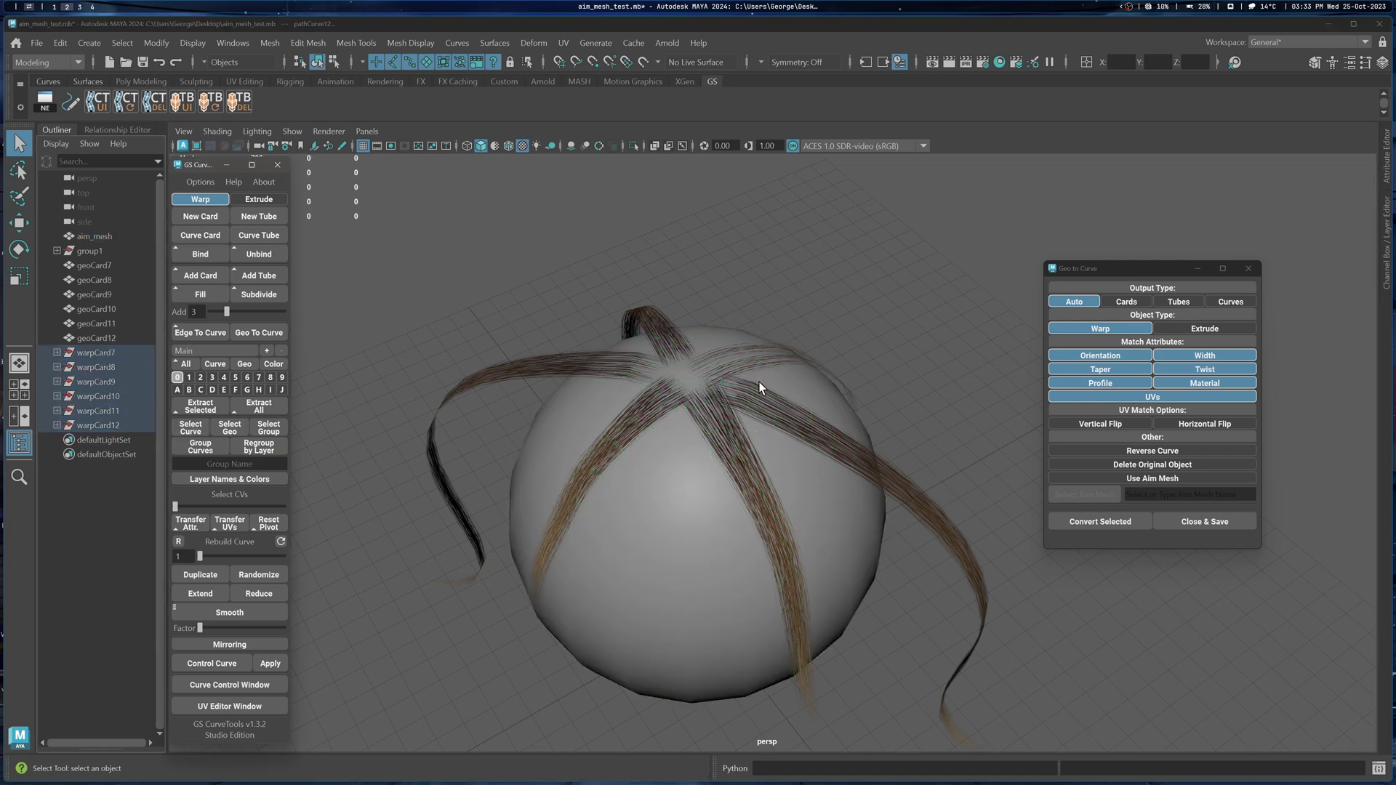
{"action": "left_click_drag", "start_coordinate": [760, 382], "coordinate": [746, 397], "text": "alt"}
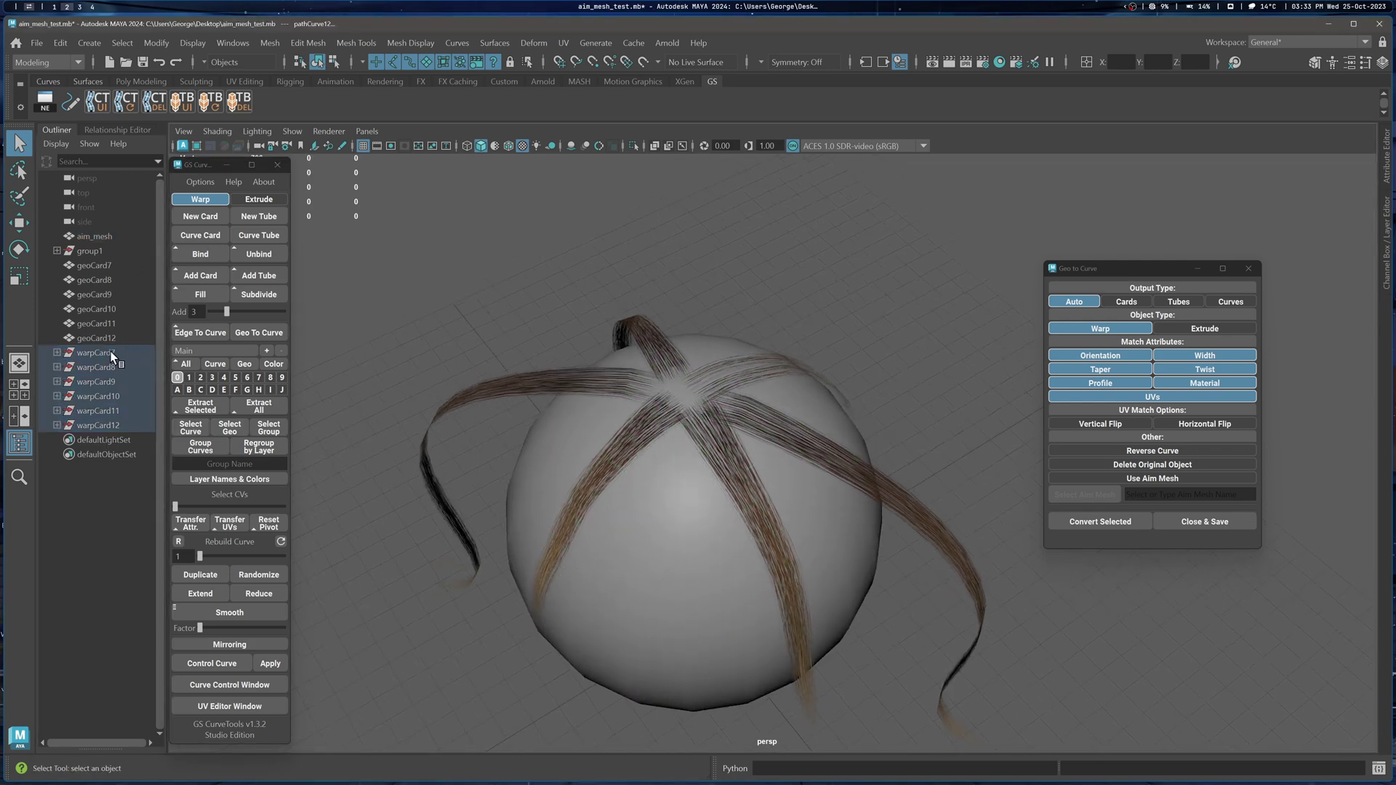
{"action": "left_click", "coordinate": [176, 378]}
{"action": "left_click_drag", "start_coordinate": [711, 327], "coordinate": [711, 312], "text": "alt"}
{"action": "key", "text": "w"}
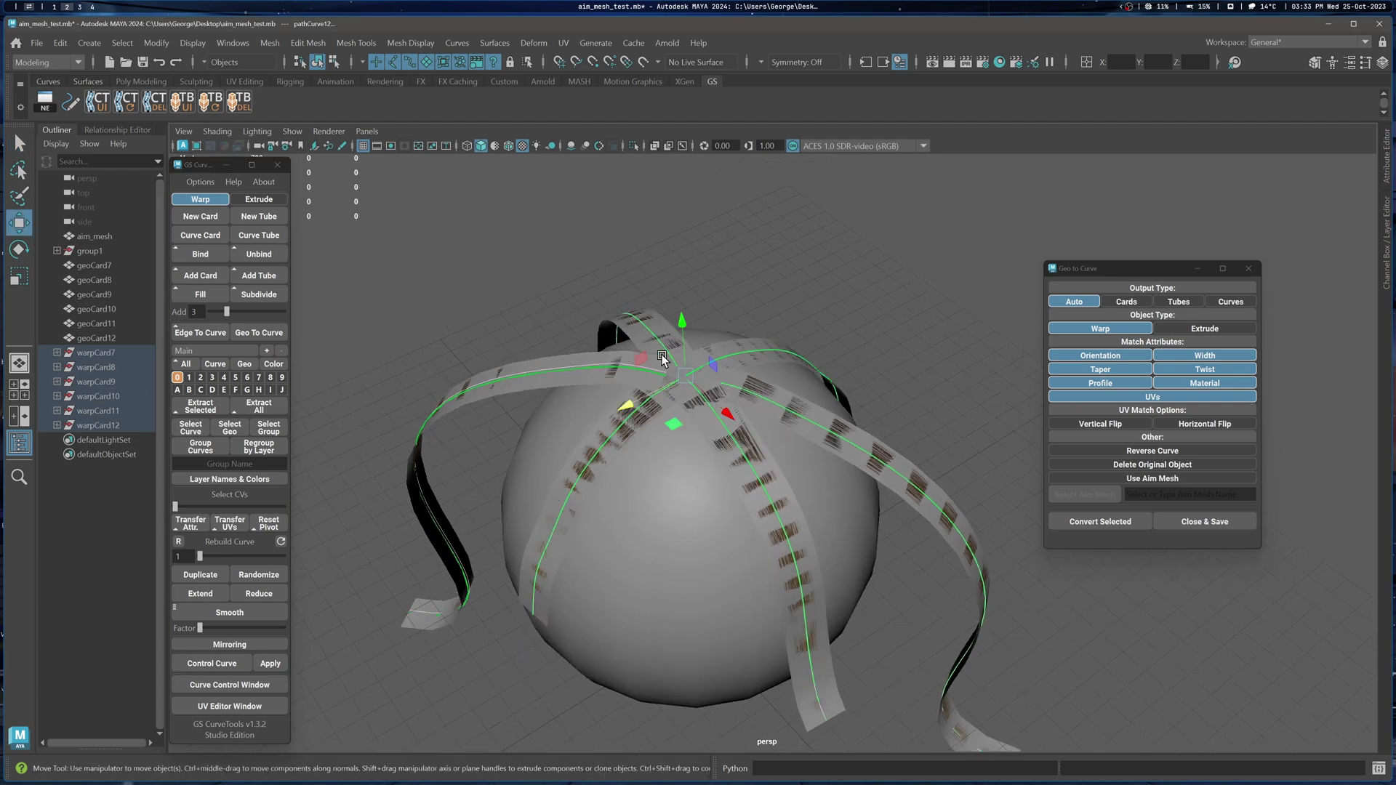
{"action": "left_click", "coordinate": [681, 307]}
{"action": "key", "text": "ctrl+z"}
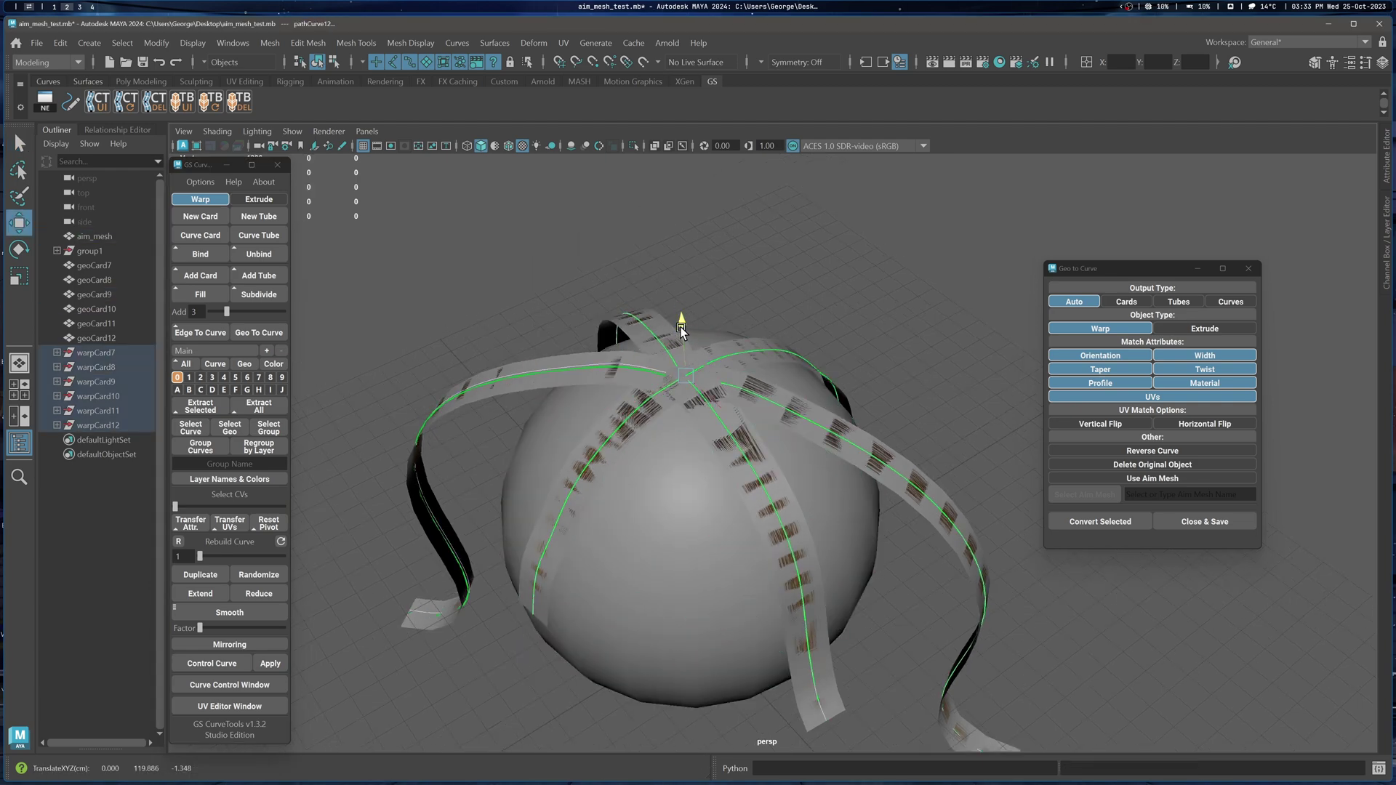
{"action": "left_click_drag", "start_coordinate": [682, 323], "coordinate": [718, 381]}
- Show the control vertices of the lifted cards and examine where each curve starts around the crown
{"action": "key", "text": "F8"}
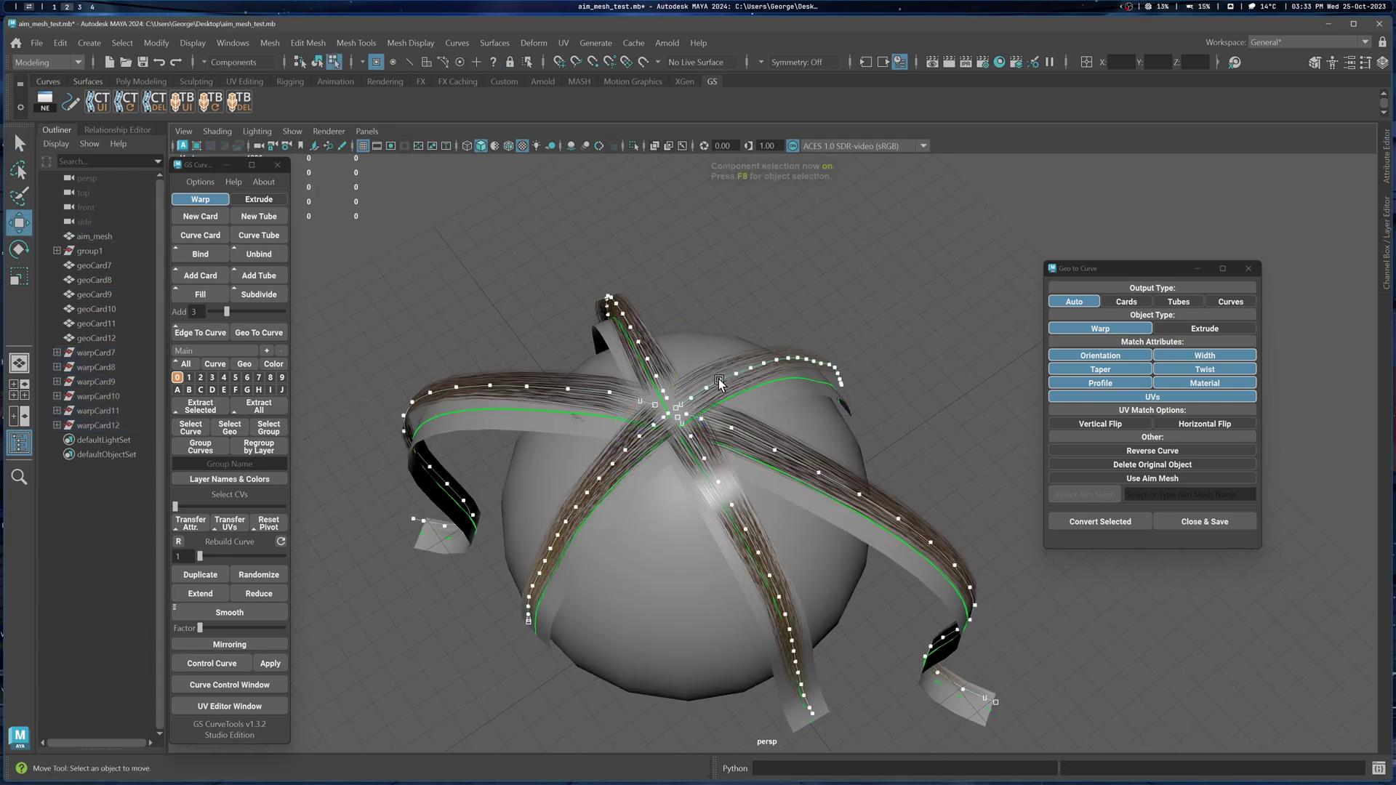
{"action": "scroll", "coordinate": [732, 410], "scroll_direction": "up", "scroll_amount": 5}
{"action": "scroll", "coordinate": [732, 411], "scroll_direction": "up", "scroll_amount": 1}
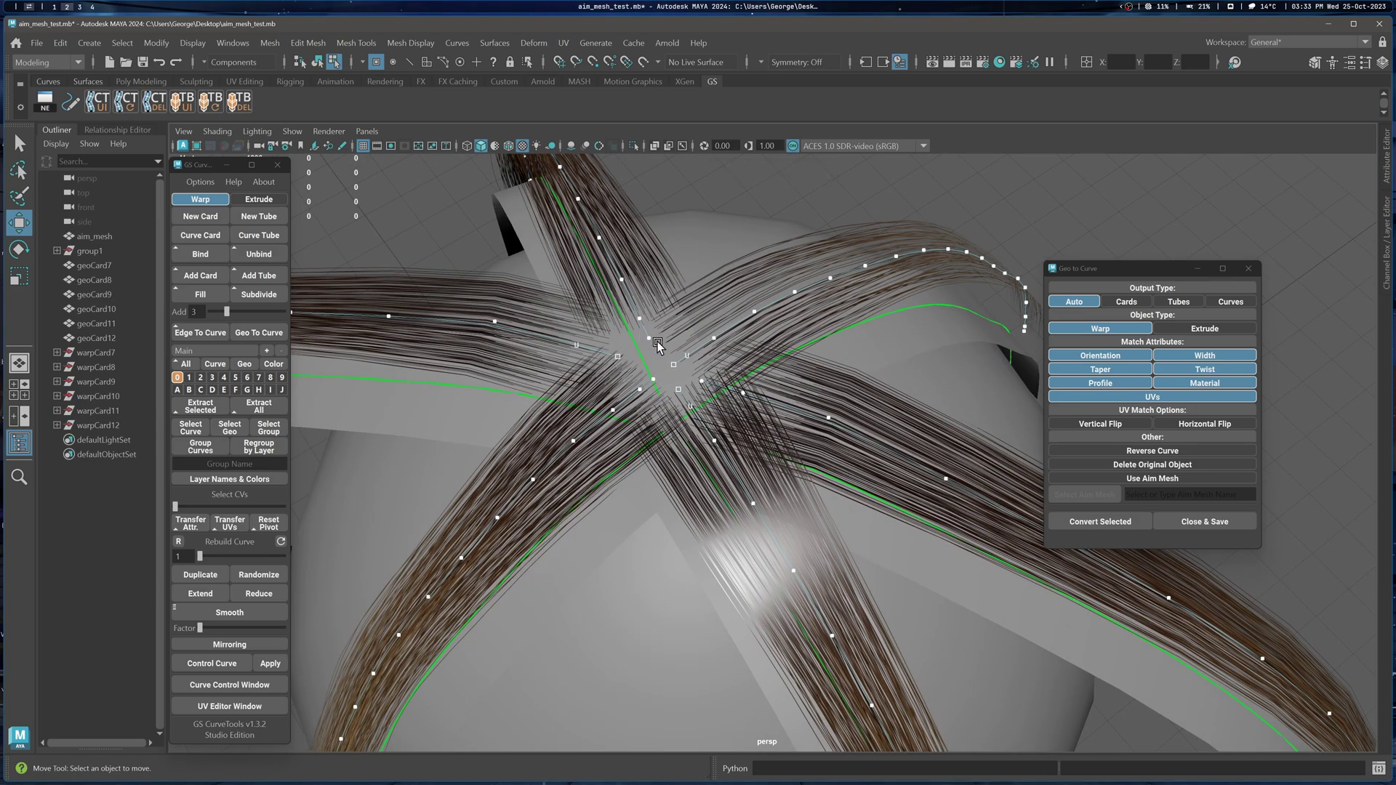
{"action": "left_click_drag", "start_coordinate": [658, 344], "coordinate": [716, 268], "text": "alt"}
{"action": "left_click_drag", "start_coordinate": [615, 579], "coordinate": [666, 556], "text": "alt"}
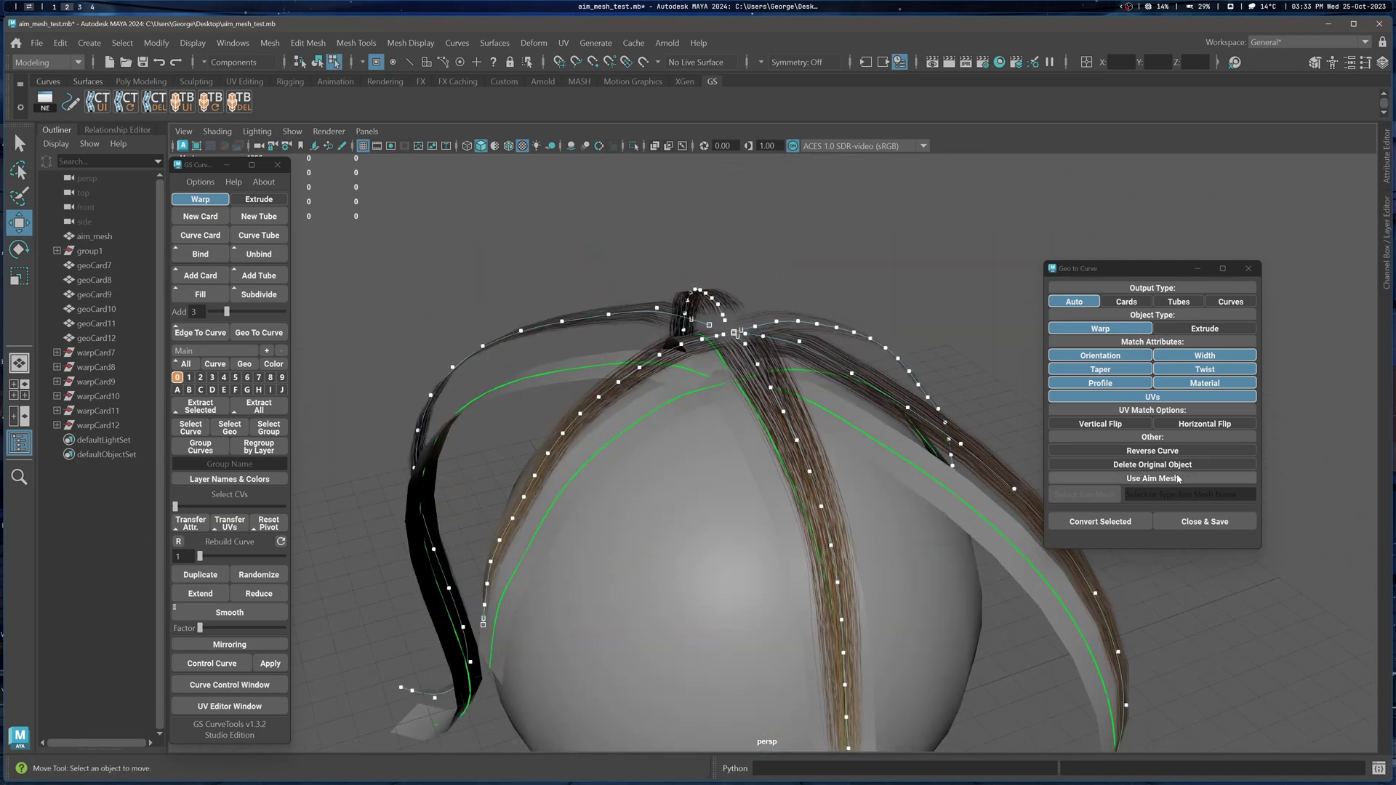
{"action": "mouse_move", "coordinate": [820, 314]}
{"action": "left_mouse_down", "text": "alt"}
{"action": "mouse_move", "coordinate": [823, 355]}
{"action": "mouse_move", "coordinate": [800, 323]}
{"action": "left_mouse_up", "text": "alt"}
- Undo the move and the conversion without aim mesh, then clear the selection on the original cards
{"action": "key", "text": "ctrl+z"}
{"action": "key", "text": "ctrl+z"}
{"action": "key", "text": "ctrl+z"}
{"action": "key", "text": "ctrl+z"}
{"action": "key", "text": "ctrl+z"}
{"action": "key", "text": "ctrl+z"}
{"action": "key", "text": "ctrl+z"}
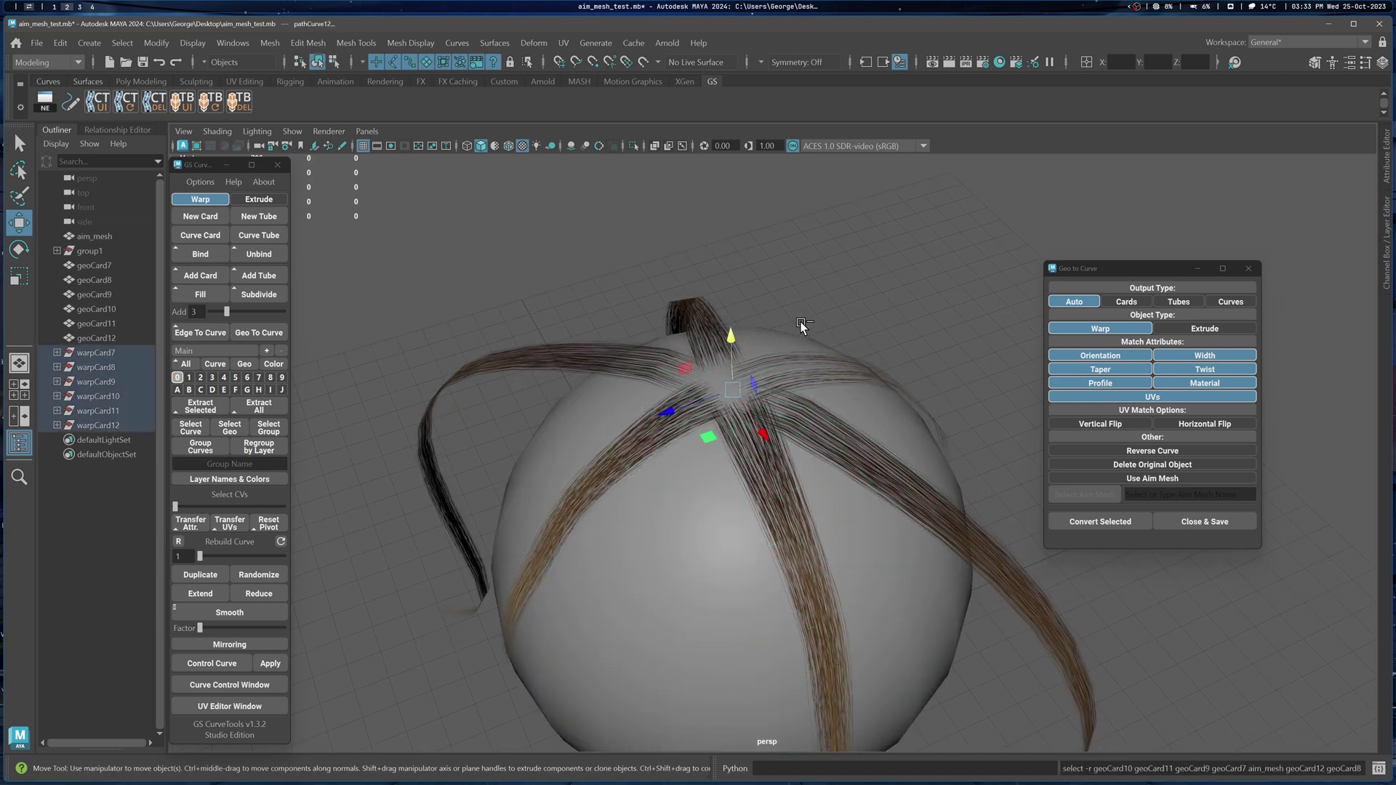
{"action": "key", "text": "ctrl+z"}
{"action": "right_click_drag", "start_coordinate": [801, 321], "coordinate": [779, 307], "text": "alt"}
{"action": "middle_click_drag", "start_coordinate": [779, 307], "coordinate": [743, 285], "text": "alt"}
{"action": "key", "text": "q"}
{"action": "left_click", "coordinate": [740, 289]}
{"action": "left_click_drag", "start_coordinate": [740, 289], "coordinate": [687, 331], "text": "alt"}
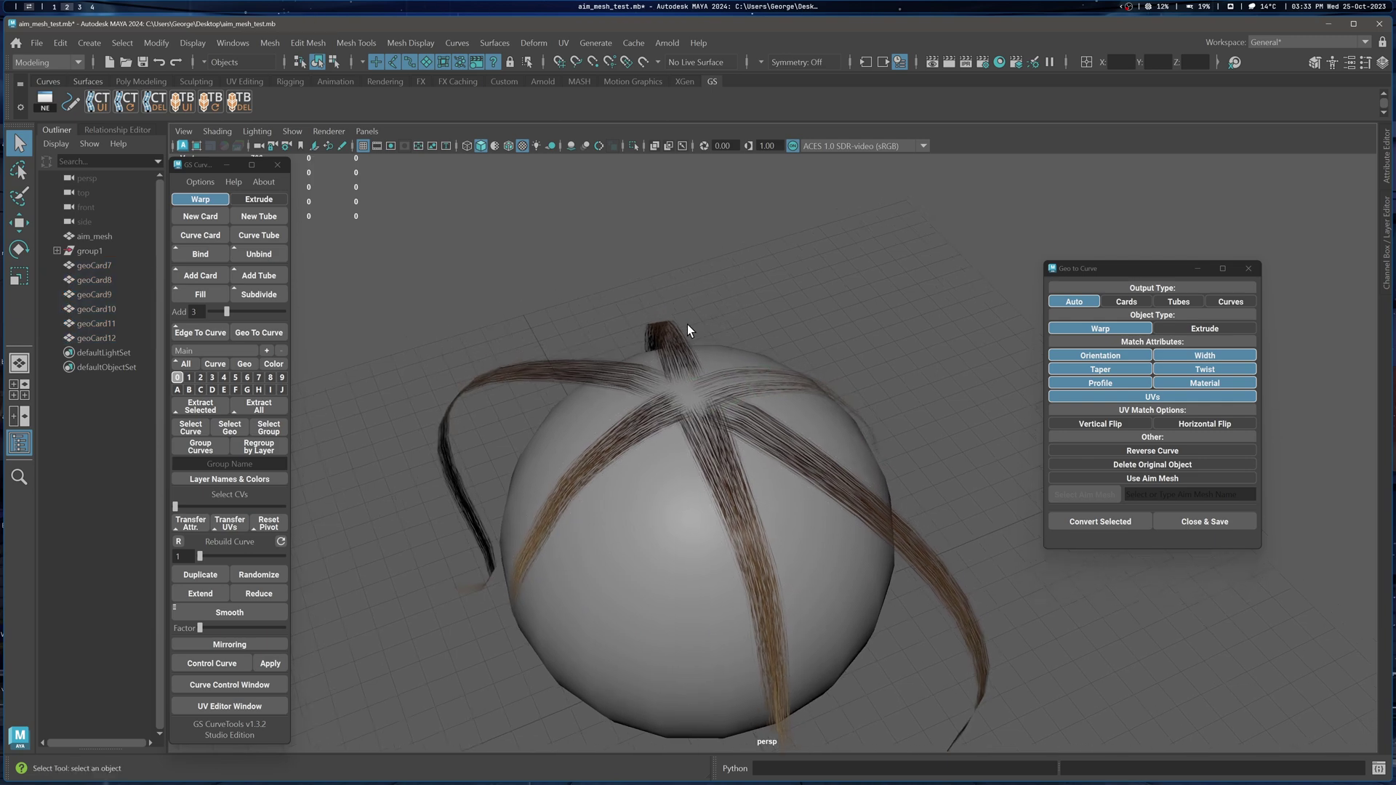
- Select the sphere under the hair cards, enable Use Aim Mesh and assign aim_mesh as the aim mesh
{"action": "left_click_drag", "start_coordinate": [706, 385], "coordinate": [698, 407], "text": "alt"}
{"action": "left_click_drag", "start_coordinate": [558, 312], "coordinate": [803, 528]}
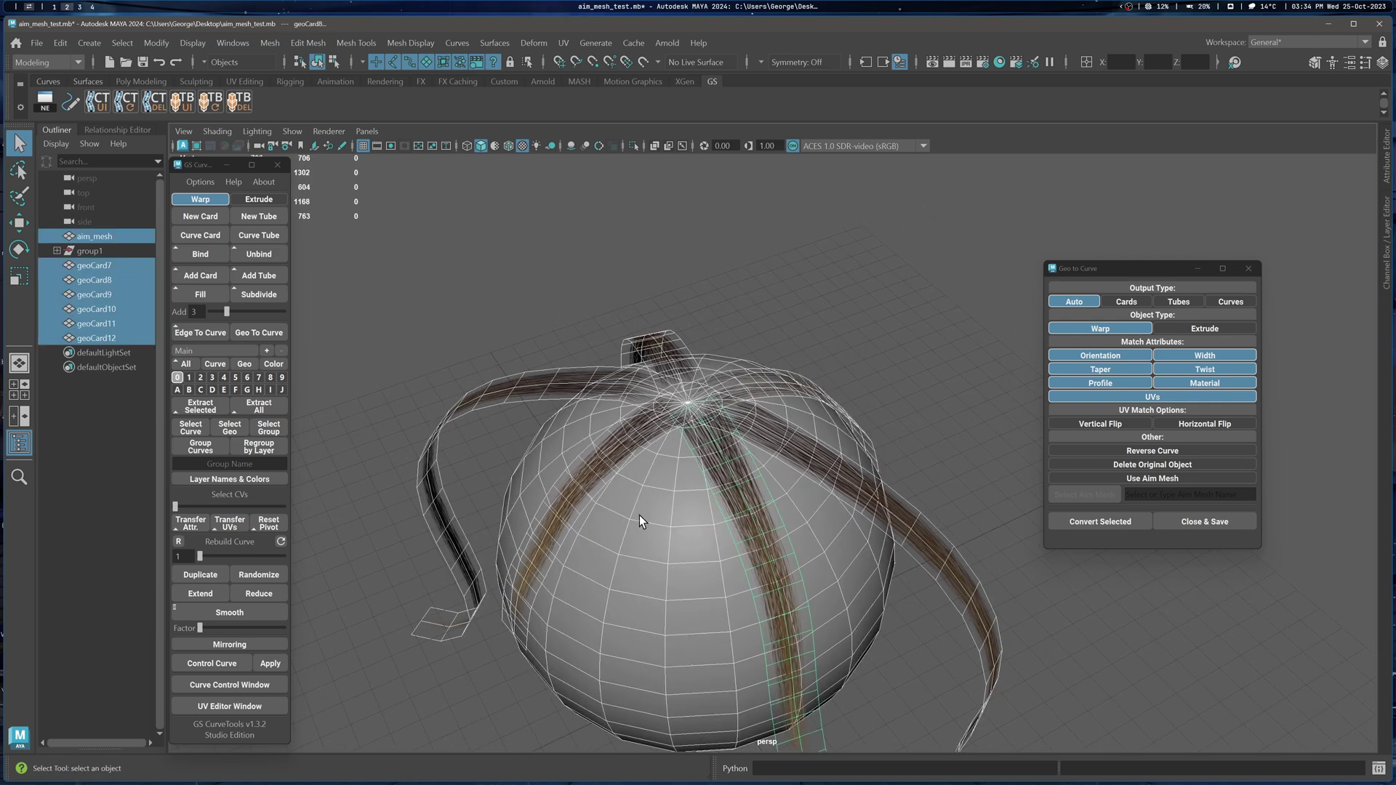
{"action": "left_click", "coordinate": [639, 515]}
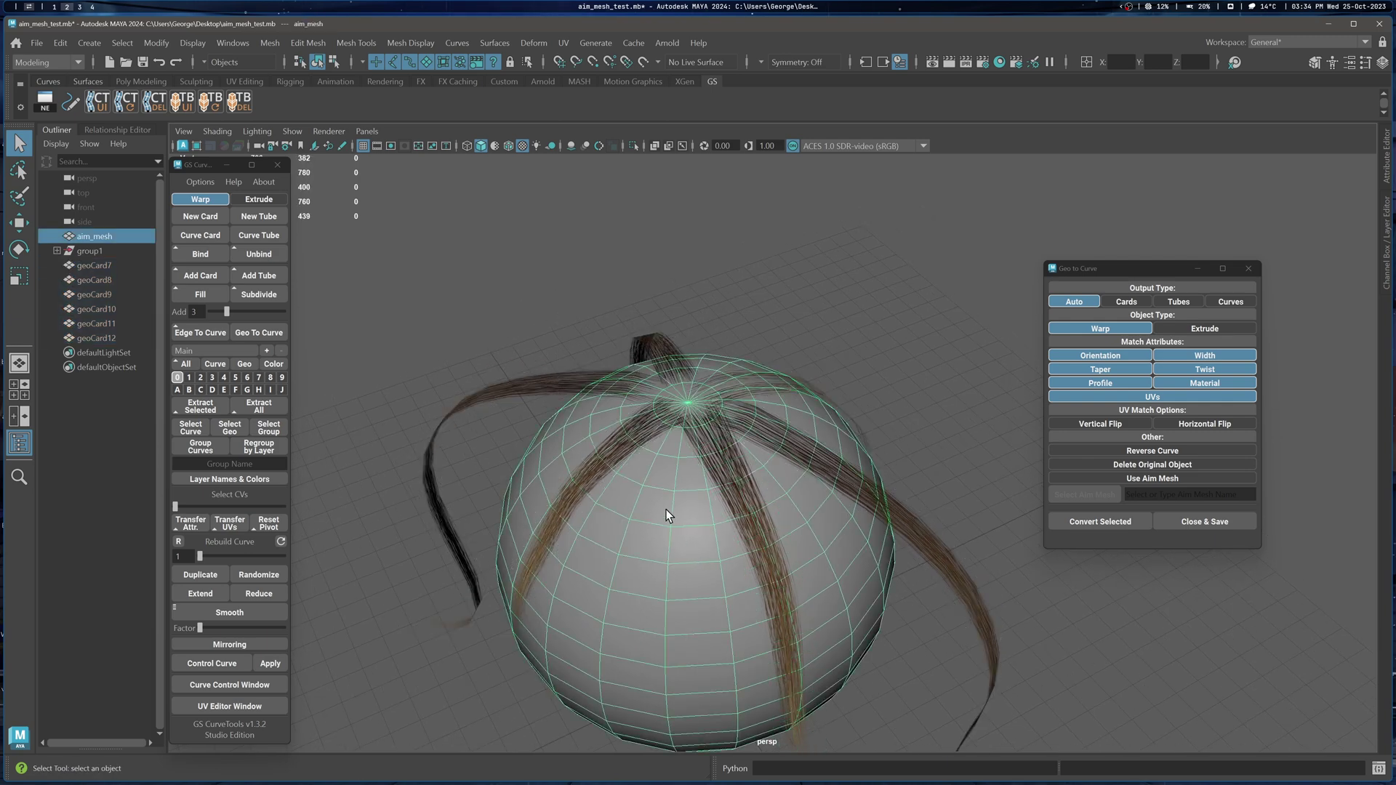
{"action": "left_click", "coordinate": [1098, 479]}
{"action": "left_click", "coordinate": [1084, 495]}
{"action": "middle_click_drag", "start_coordinate": [819, 445], "coordinate": [819, 423], "text": "alt"}
{"action": "left_click_drag", "start_coordinate": [820, 423], "coordinate": [807, 398], "text": "alt"}
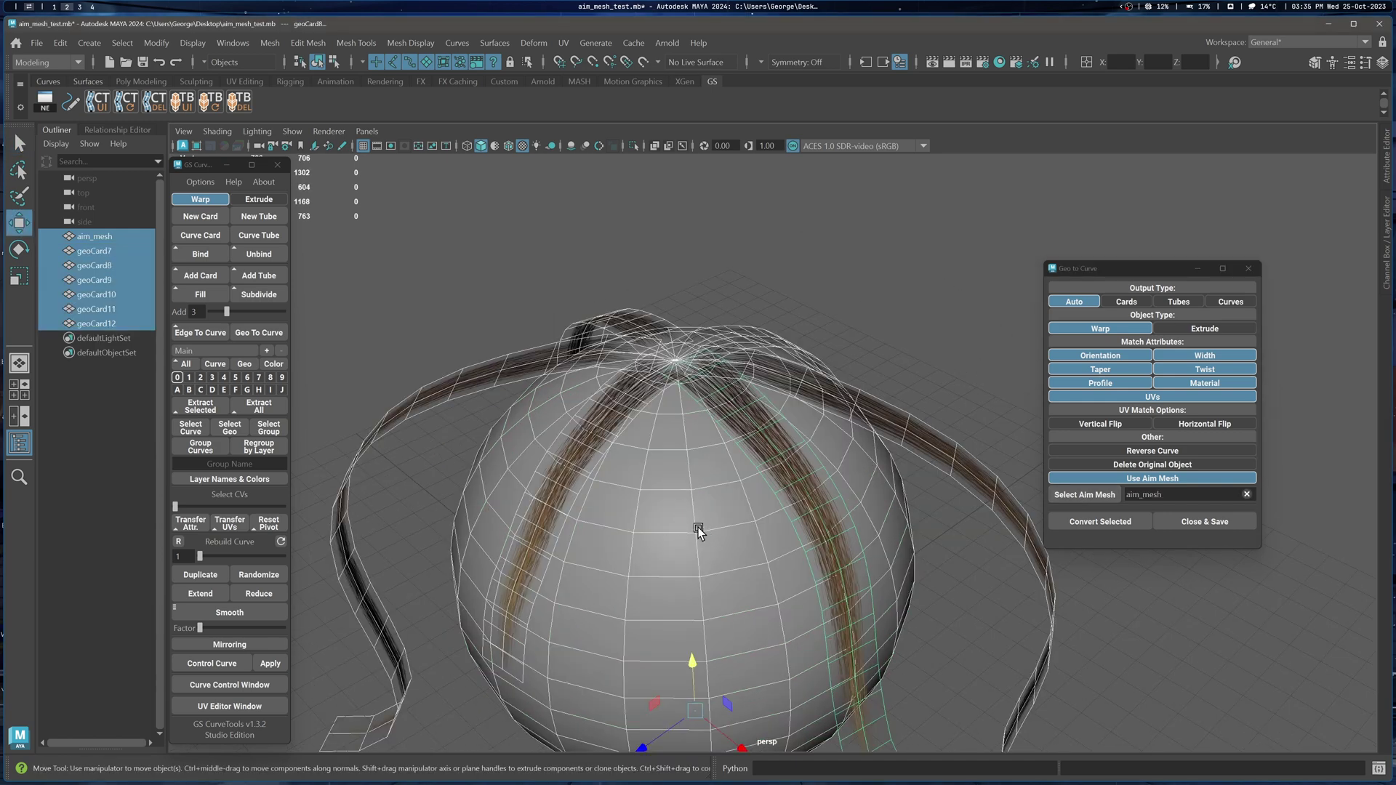
- Convert the six hair cards, leaving the sphere unselected, with the aim mesh and lift the results above the originals
{"action": "left_click", "coordinate": [698, 527], "text": "ctrl"}
{"action": "middle_click_drag", "start_coordinate": [887, 332], "coordinate": [887, 346], "text": "alt"}
{"action": "left_click_drag", "start_coordinate": [888, 345], "coordinate": [1149, 551], "text": "alt"}
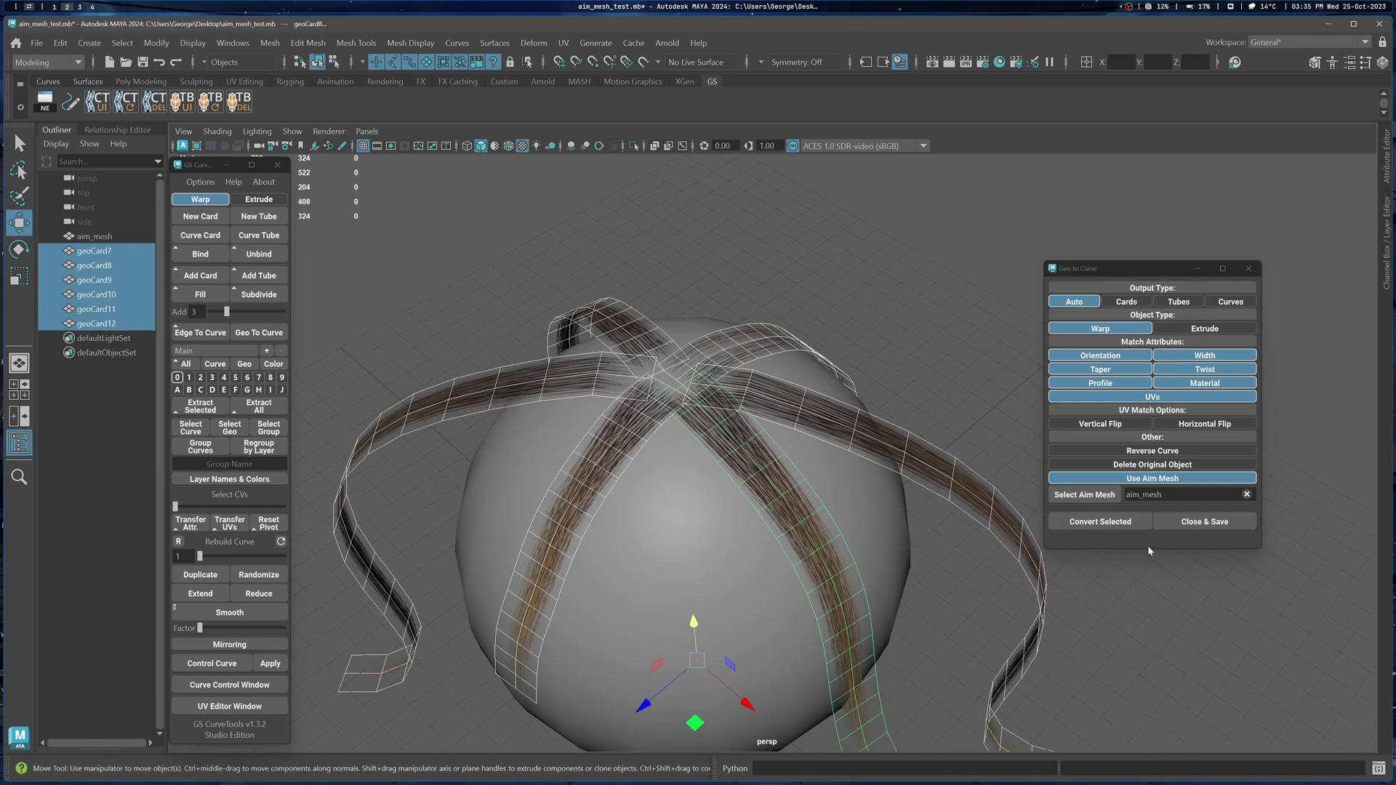
{"action": "left_click", "coordinate": [1104, 524]}
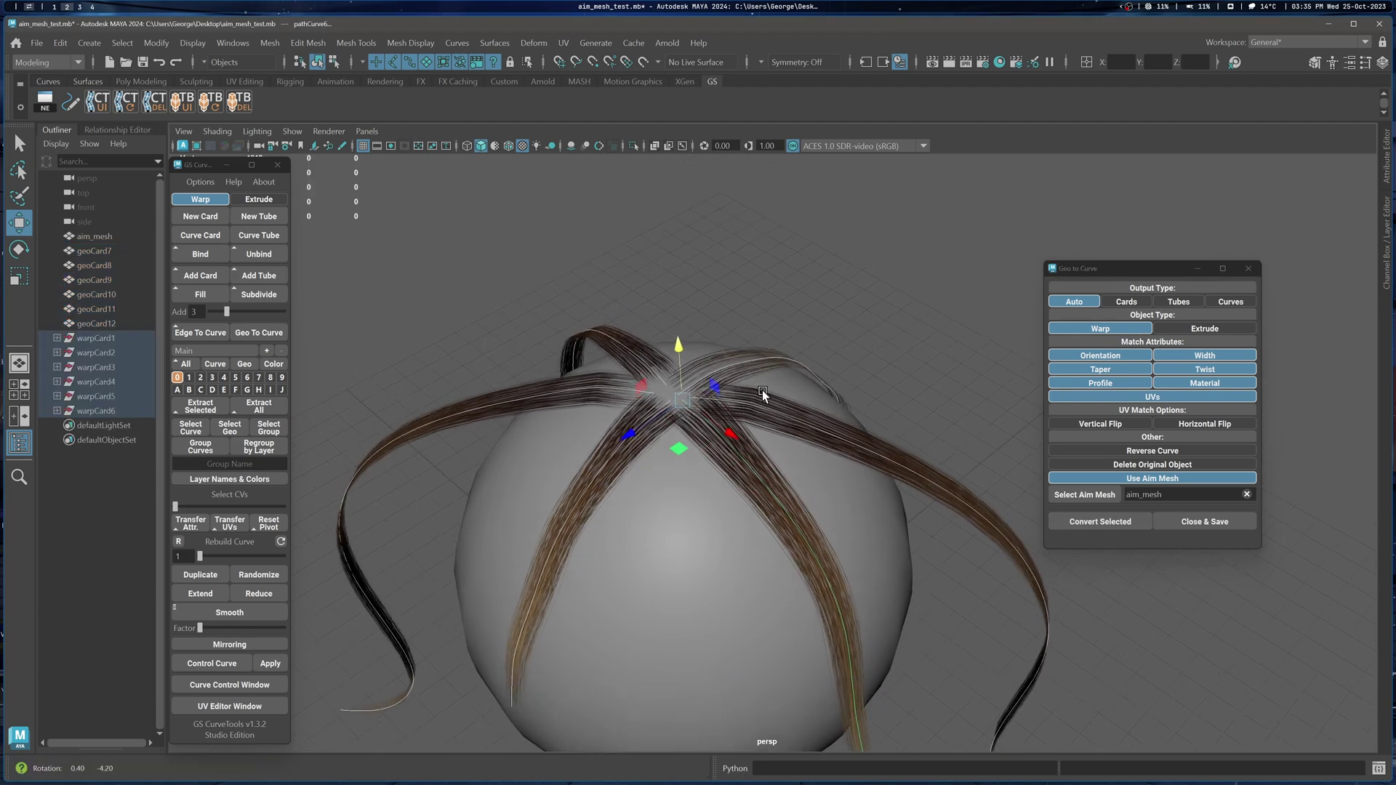
{"action": "left_click_drag", "start_coordinate": [679, 337], "coordinate": [788, 377]}
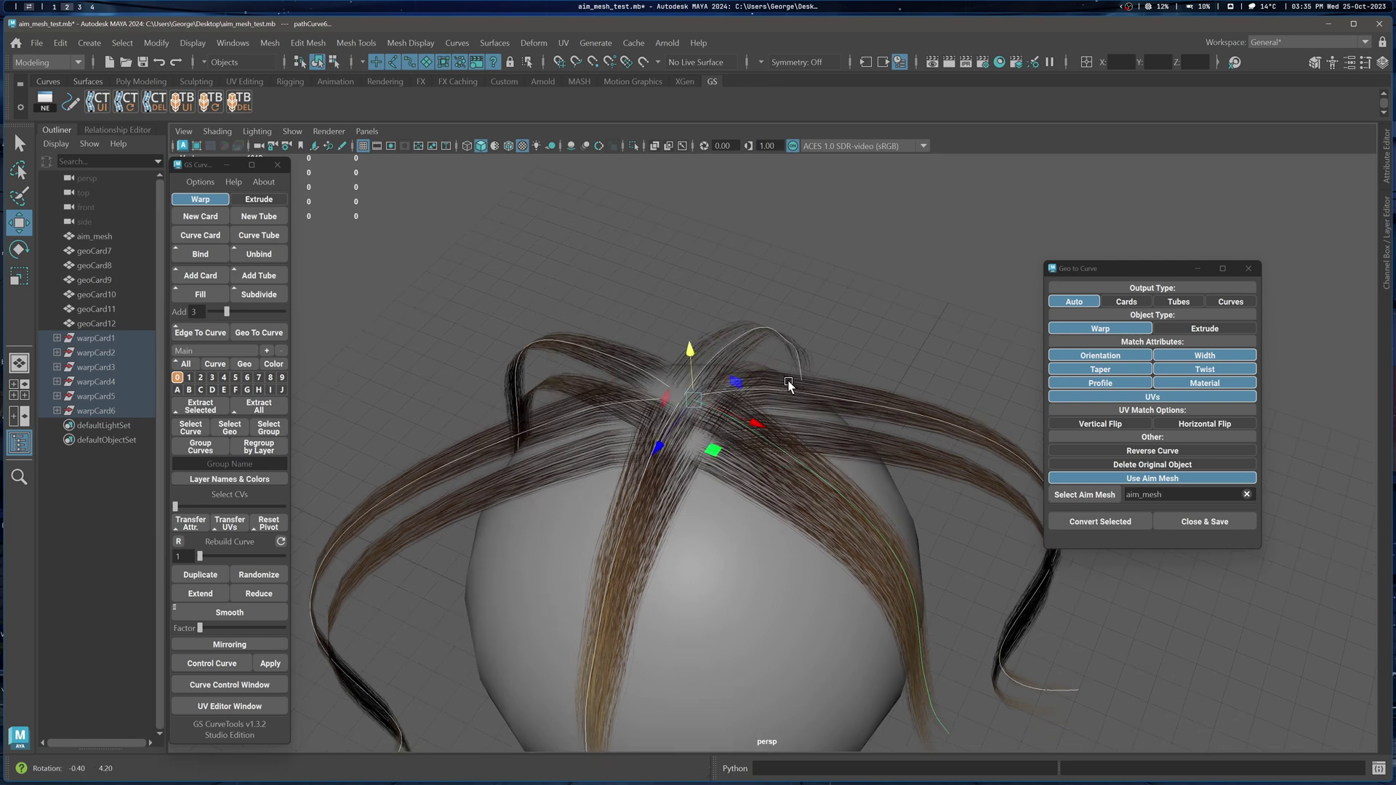
- Show the control vertices of the aim-mesh conversion and examine the curve start points at the crown
{"action": "key", "text": "F8"}
{"action": "scroll", "coordinate": [689, 376], "scroll_direction": "up", "scroll_amount": 5}
{"action": "left_click_drag", "start_coordinate": [689, 376], "coordinate": [718, 421], "text": "alt"}
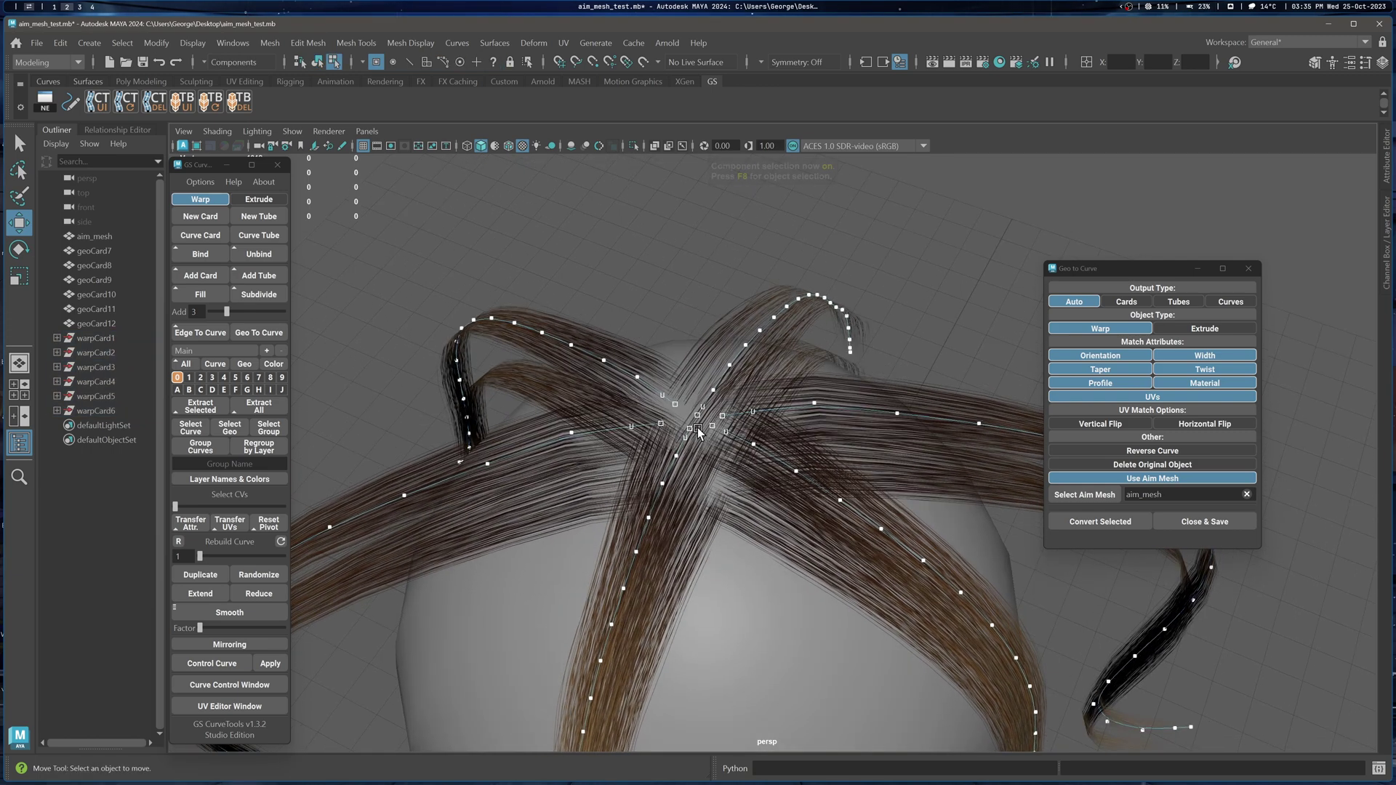
{"action": "left_click_drag", "start_coordinate": [736, 409], "coordinate": [732, 404], "text": "alt"}
{"action": "scroll", "coordinate": [753, 395], "scroll_direction": "down", "scroll_amount": 4}
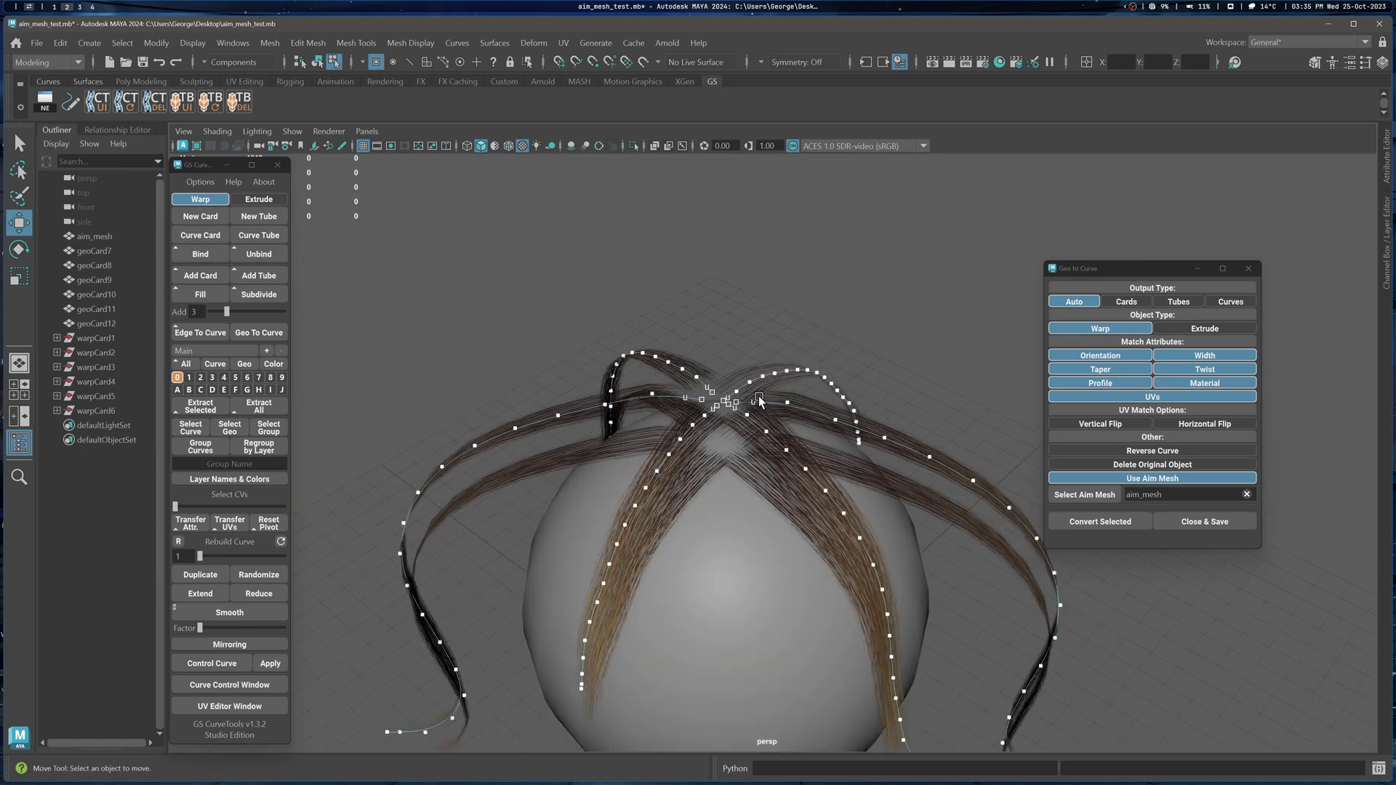
- Return to object selection and delete the six lifted converted cards above the sphere
{"action": "right_click_drag", "start_coordinate": [879, 303], "coordinate": [940, 283]}
{"action": "key", "text": "q"}
{"action": "middle_click_drag", "start_coordinate": [934, 355], "coordinate": [901, 262], "text": "alt"}
{"action": "left_click_drag", "start_coordinate": [902, 465], "coordinate": [903, 395], "text": "alt"}
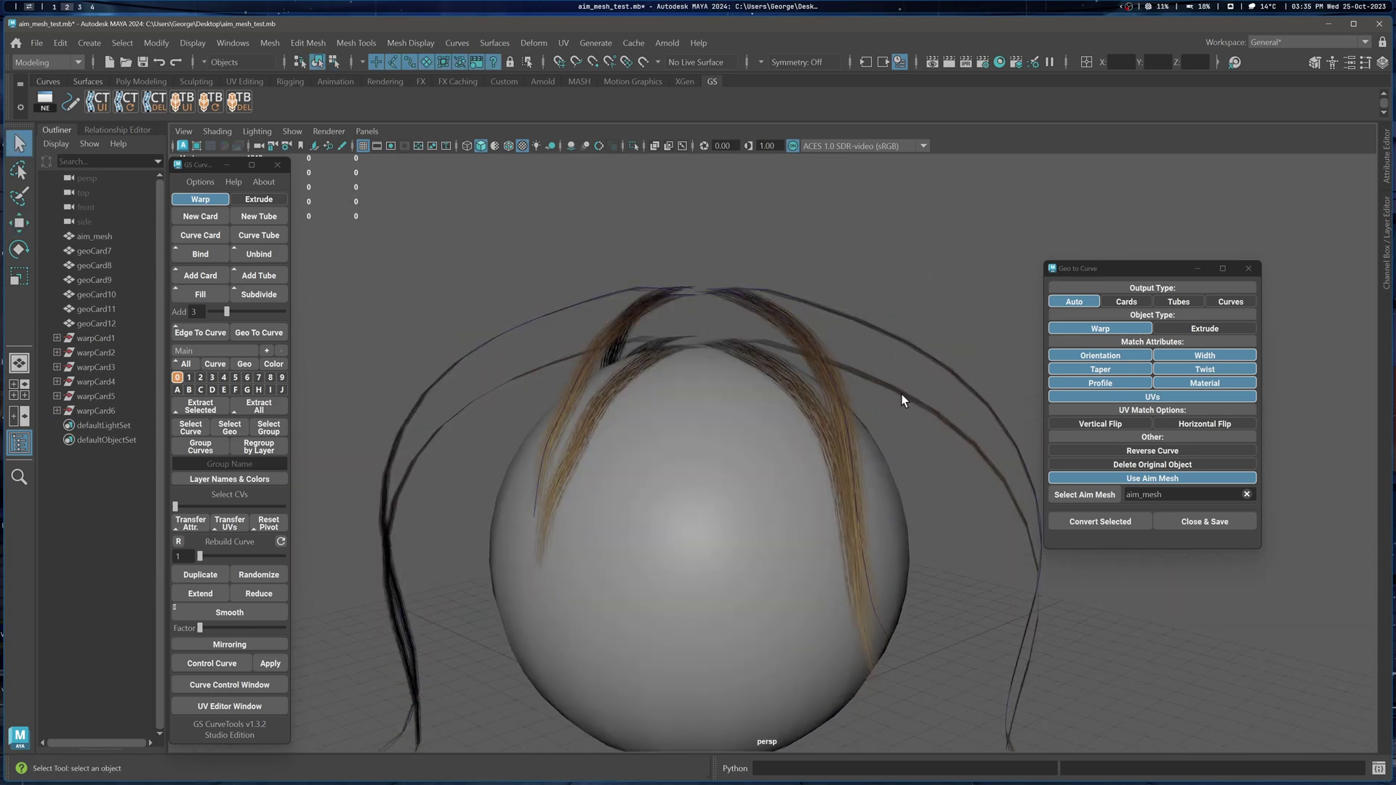
{"action": "middle_click_drag", "start_coordinate": [904, 395], "coordinate": [899, 419], "text": "alt"}
{"action": "left_click_drag", "start_coordinate": [607, 276], "coordinate": [794, 344]}
{"action": "key", "text": "Delete"}
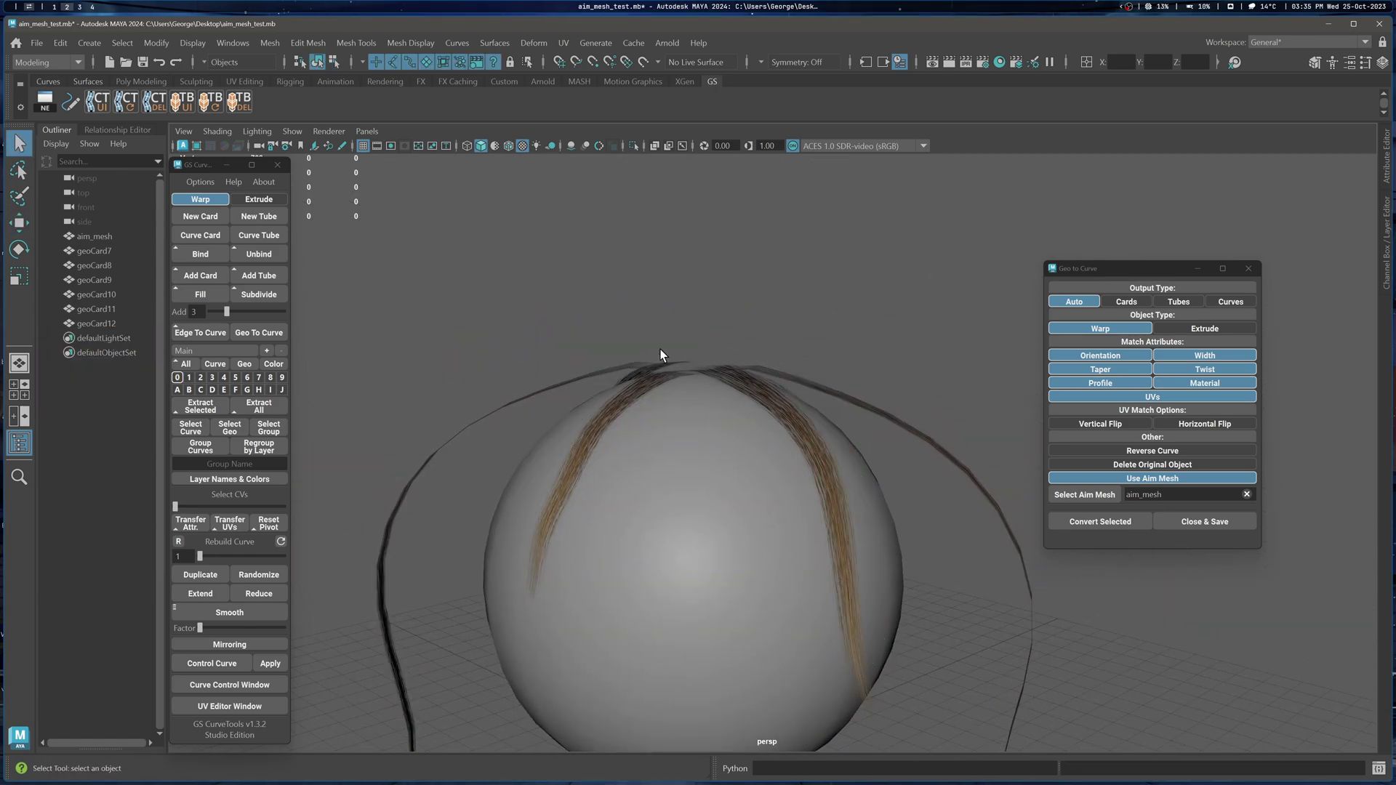
- Select the hair cards around the crown one at a time to examine how each lies over the sphere
{"action": "left_click_drag", "start_coordinate": [661, 349], "coordinate": [782, 435], "text": "alt"}
{"action": "left_click", "coordinate": [759, 412]}
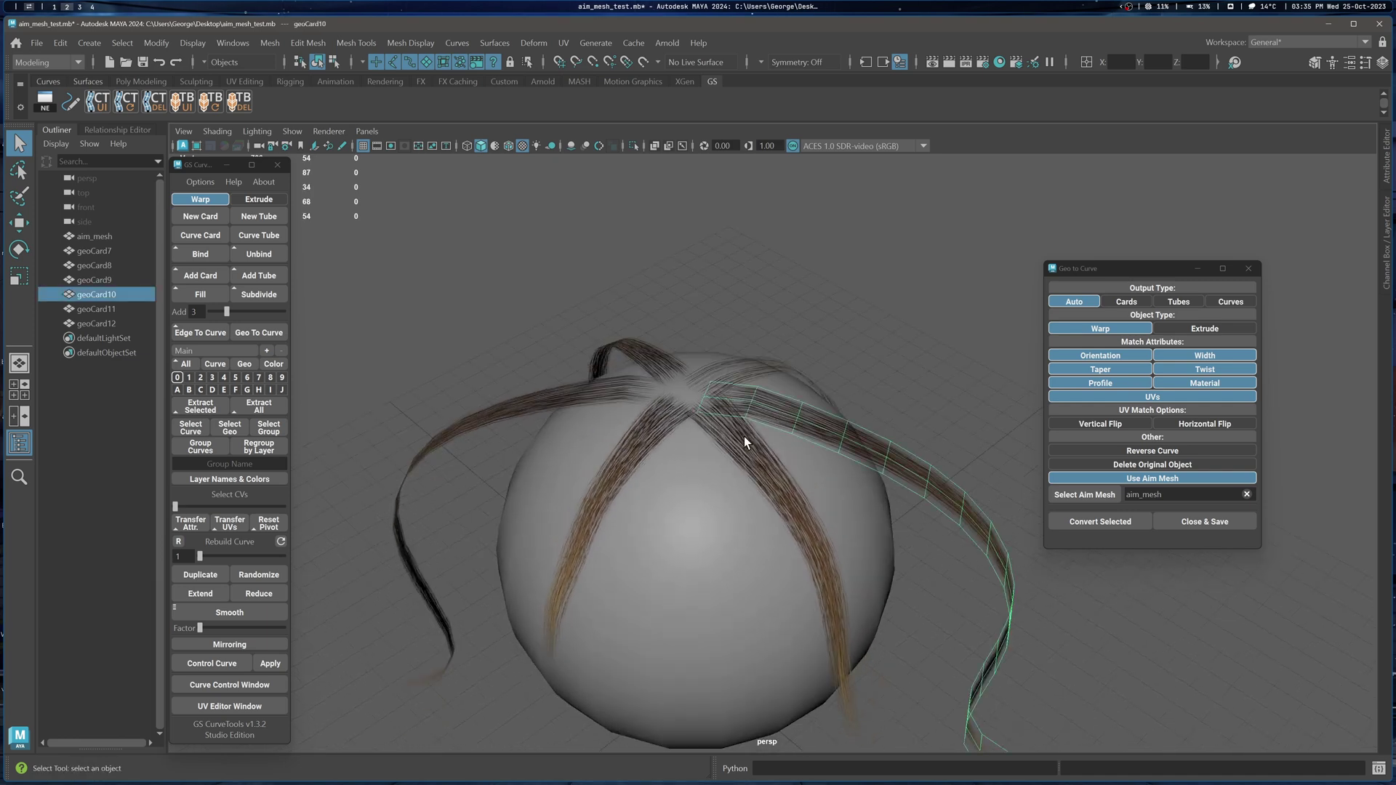
{"action": "left_click", "coordinate": [744, 436]}
{"action": "left_click", "coordinate": [639, 429]}
{"action": "left_click", "coordinate": [623, 388]}
{"action": "left_click", "coordinate": [746, 373]}
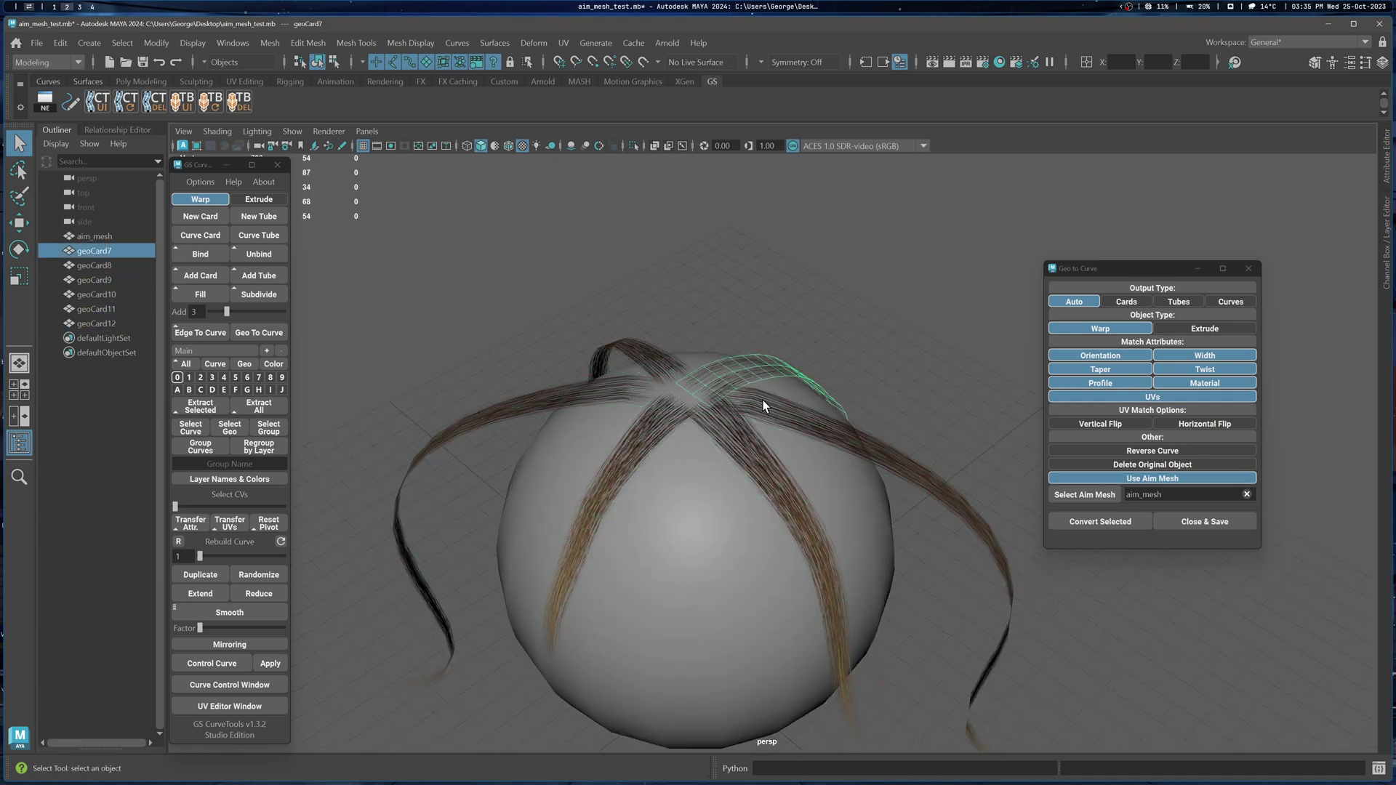
{"action": "left_click", "coordinate": [762, 400]}
{"action": "left_click", "coordinate": [623, 386]}
{"action": "left_click_drag", "start_coordinate": [623, 387], "coordinate": [696, 369], "text": "alt"}
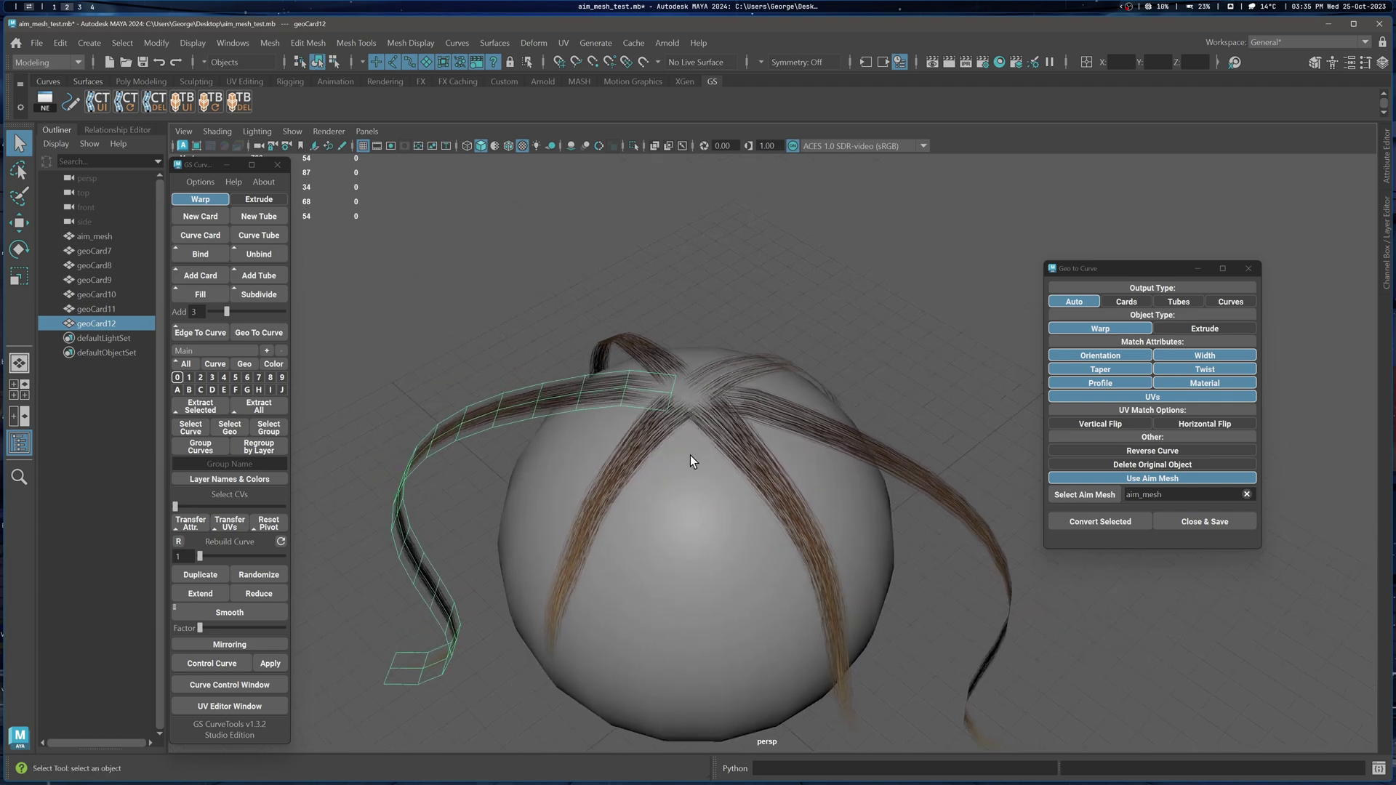
- Select the aim mesh sphere to inspect its surface beneath the hair cards, and clear the selection
{"action": "left_click_drag", "start_coordinate": [691, 446], "coordinate": [556, 470], "text": "alt"}
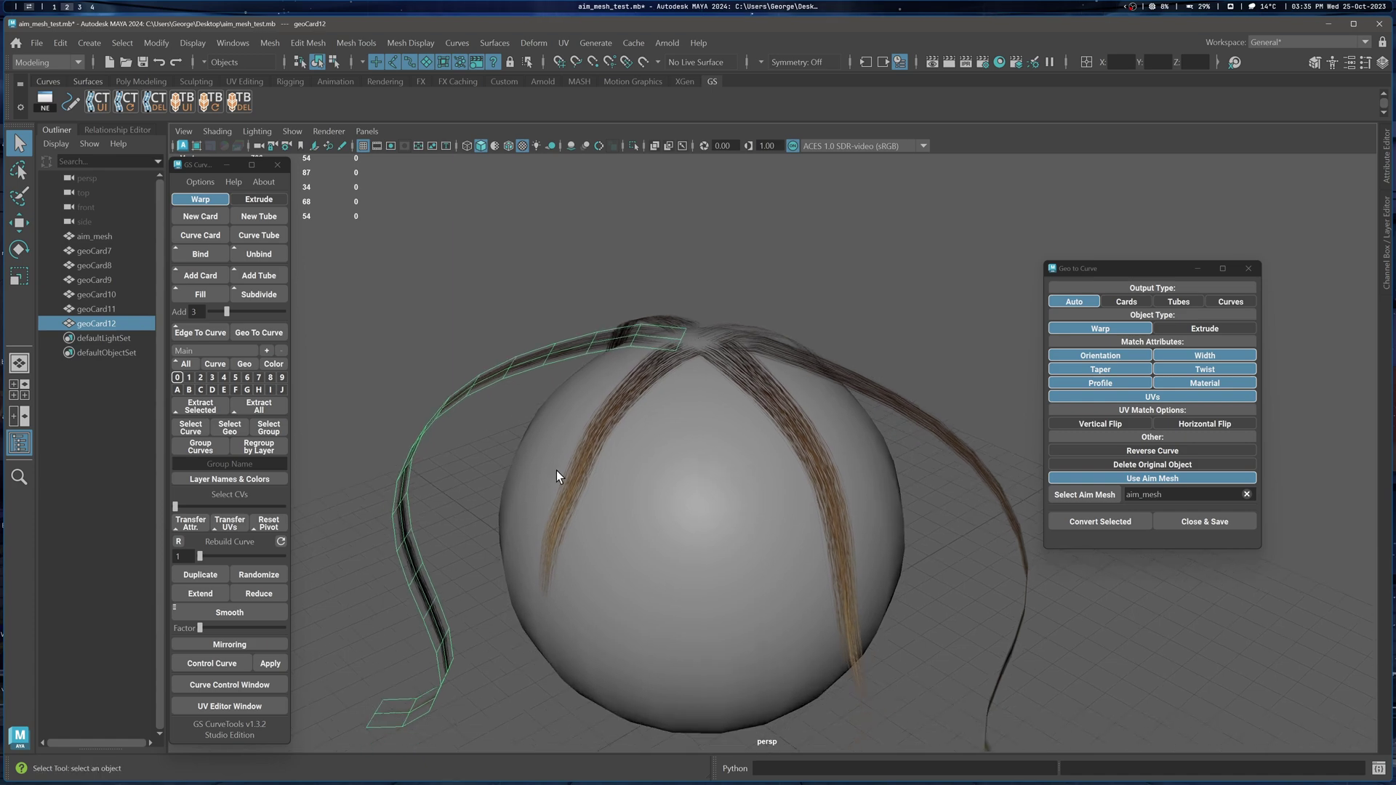
{"action": "left_click", "coordinate": [669, 517]}
{"action": "mouse_move", "coordinate": [728, 508]}
{"action": "left_mouse_down", "text": "alt"}
{"action": "mouse_move", "coordinate": [729, 461]}
{"action": "mouse_move", "coordinate": [734, 512]}
{"action": "left_mouse_up", "text": "alt"}
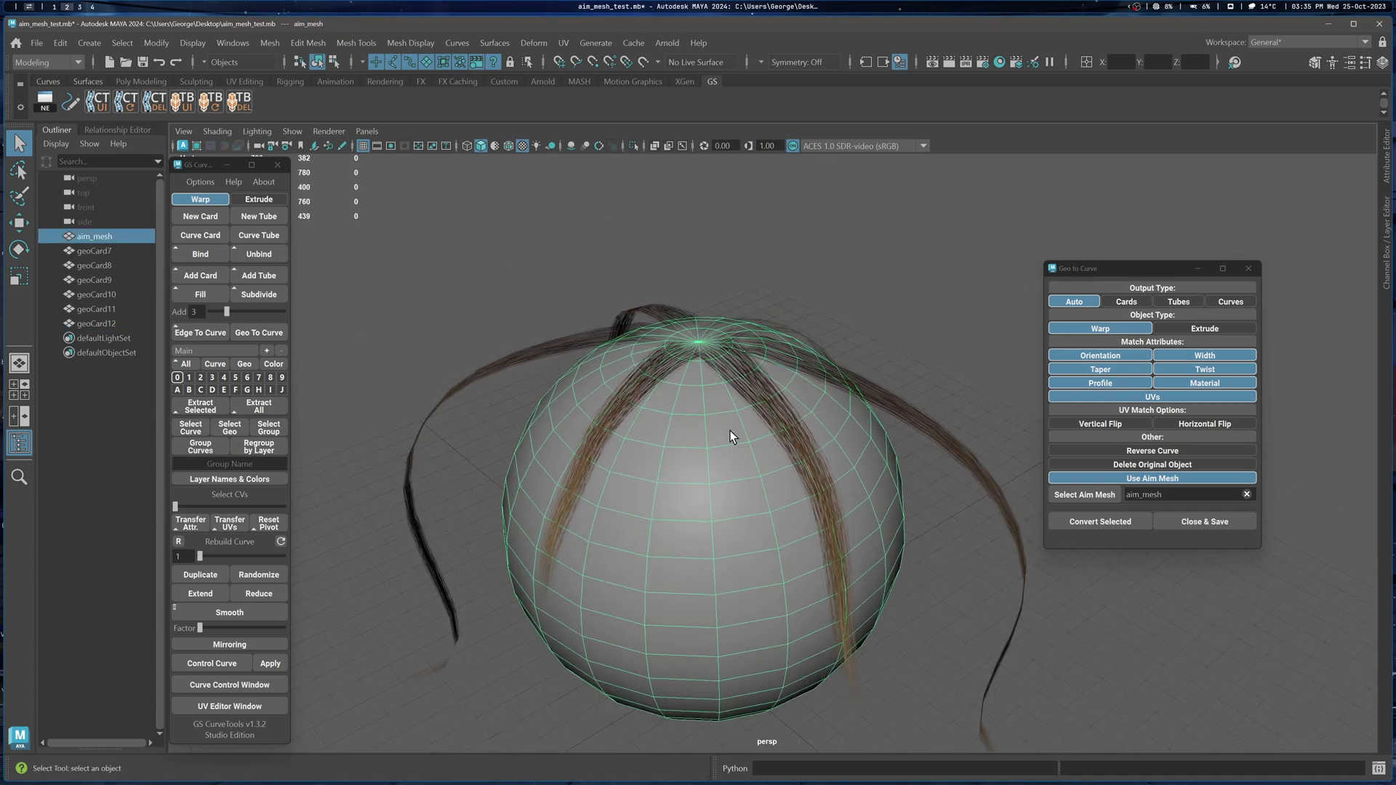
{"action": "scroll", "coordinate": [732, 433], "scroll_direction": "down", "scroll_amount": 5}
{"action": "scroll", "coordinate": [753, 342], "scroll_direction": "up", "scroll_amount": 3}
{"action": "left_click", "coordinate": [771, 300]}
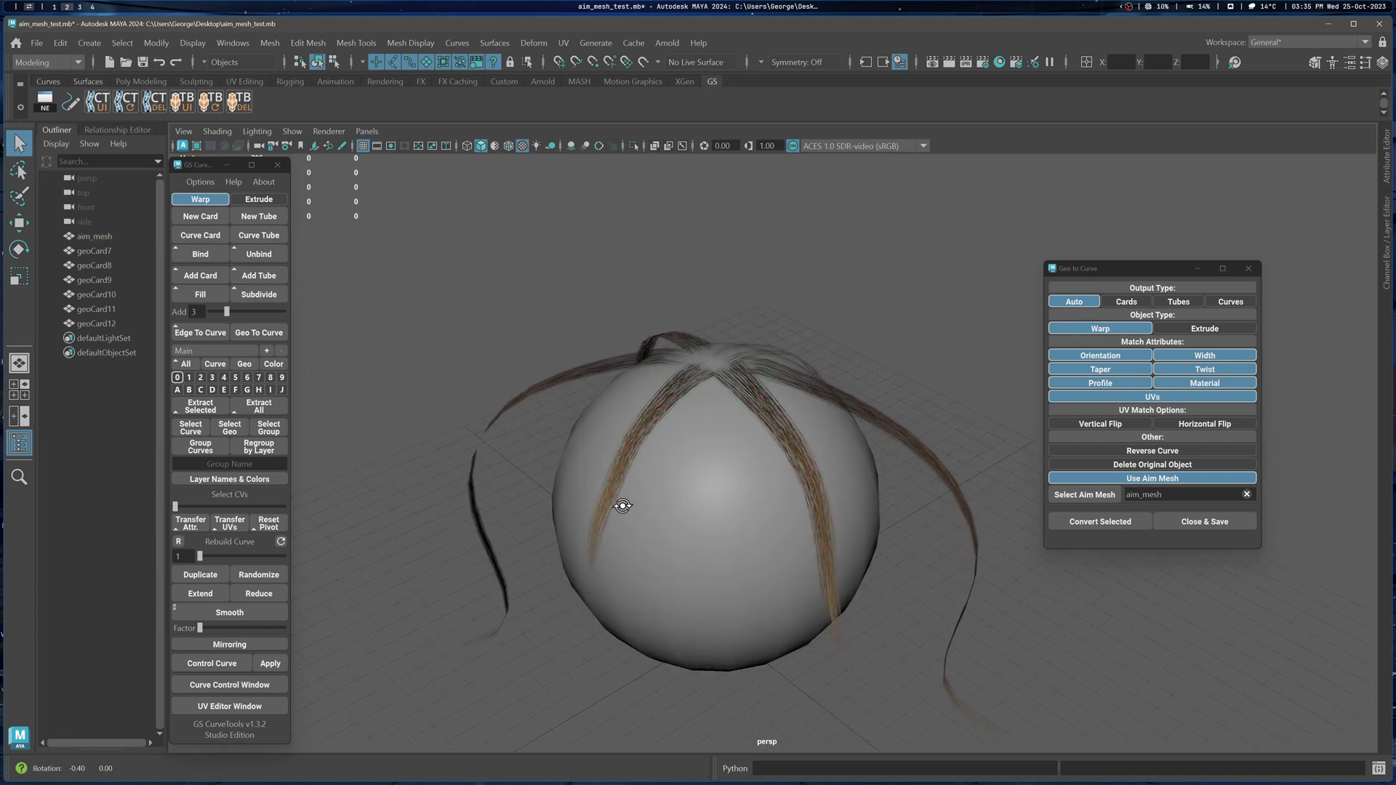
- Examine the hair cards around the sphere from several sides, including the short rear card at the crown
{"action": "left_click_drag", "start_coordinate": [623, 505], "coordinate": [504, 688], "text": "alt"}
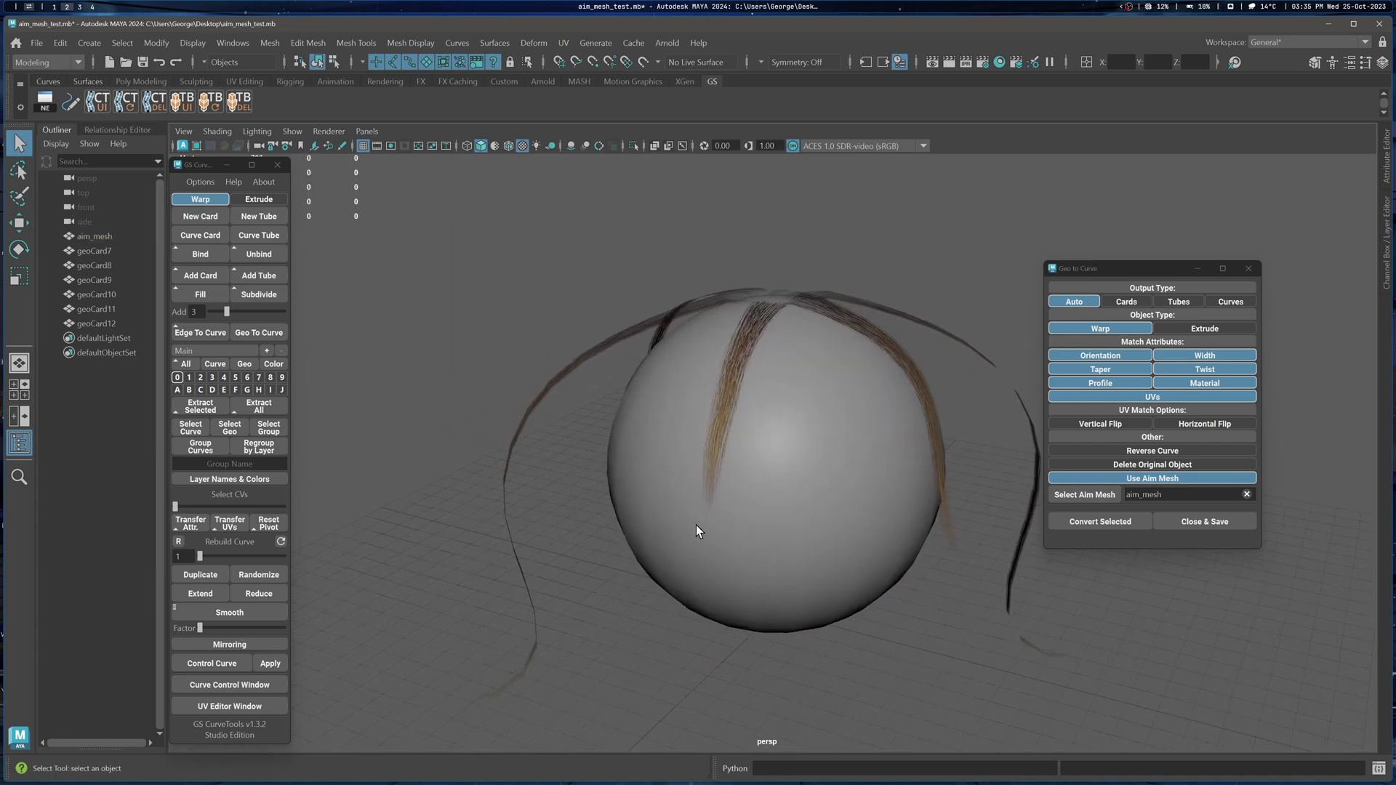
{"action": "left_click_drag", "start_coordinate": [696, 525], "coordinate": [699, 454], "text": "alt"}
{"action": "scroll", "coordinate": [820, 329], "scroll_direction": "up", "scroll_amount": 2}
{"action": "left_click", "coordinate": [713, 342]}
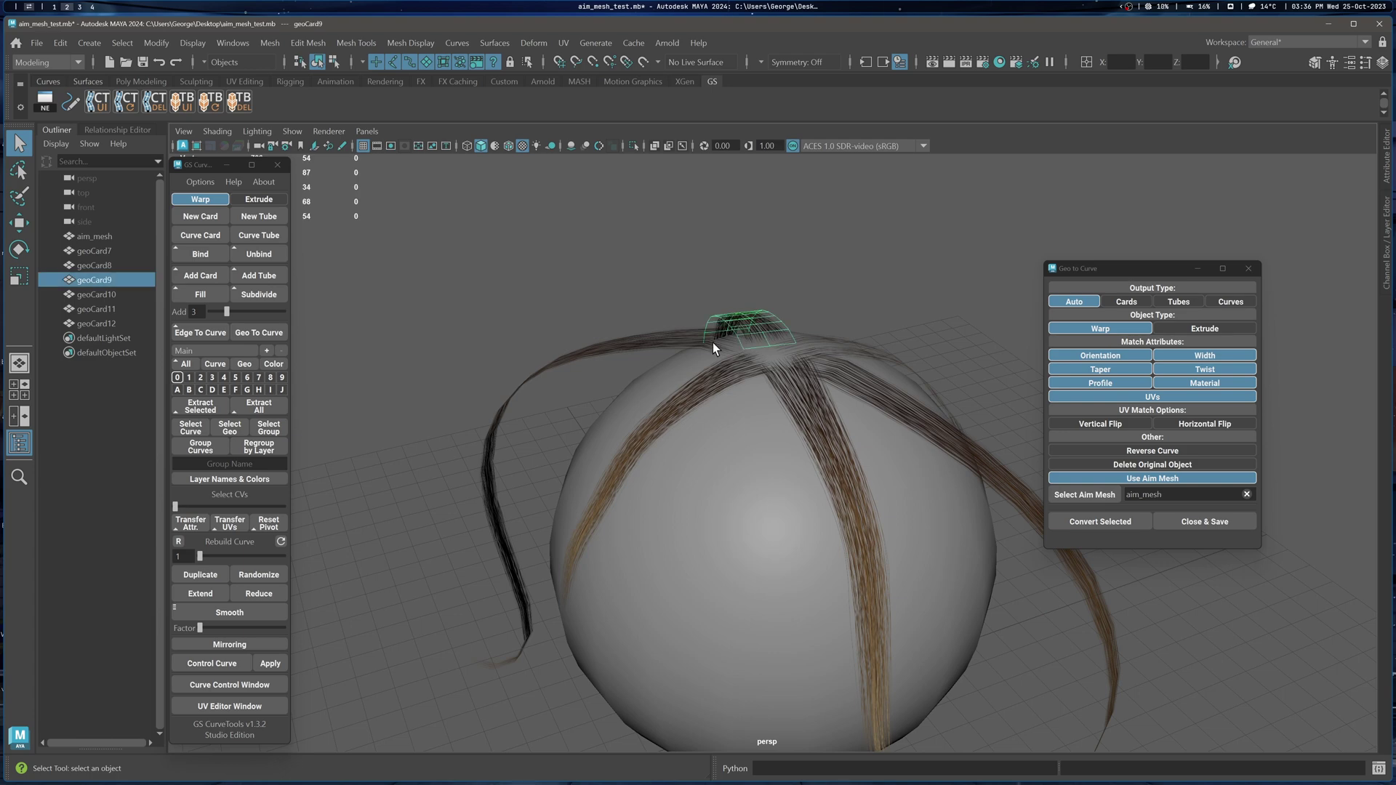
{"action": "left_click_drag", "start_coordinate": [713, 342], "coordinate": [741, 373], "text": "alt"}
{"action": "left_click", "coordinate": [738, 487]}
{"action": "left_click_drag", "start_coordinate": [737, 487], "coordinate": [706, 461], "text": "alt"}
{"action": "left_click", "coordinate": [797, 328]}
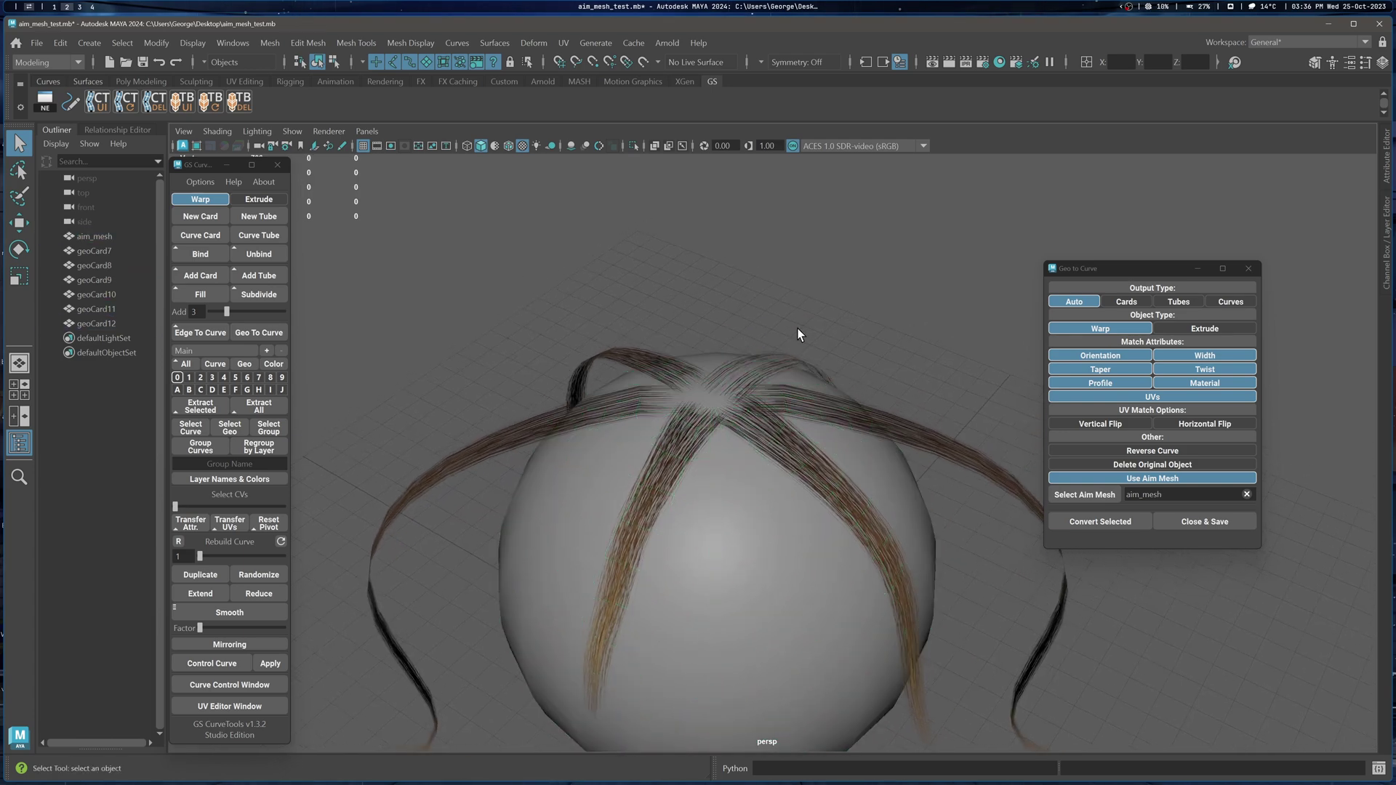
- Select individual cards at the crown to inspect their root ends and their direction away from the sphere
{"action": "left_click_drag", "start_coordinate": [797, 329], "coordinate": [757, 378], "text": "alt"}
{"action": "left_click", "coordinate": [727, 393]}
{"action": "left_click", "coordinate": [686, 420]}
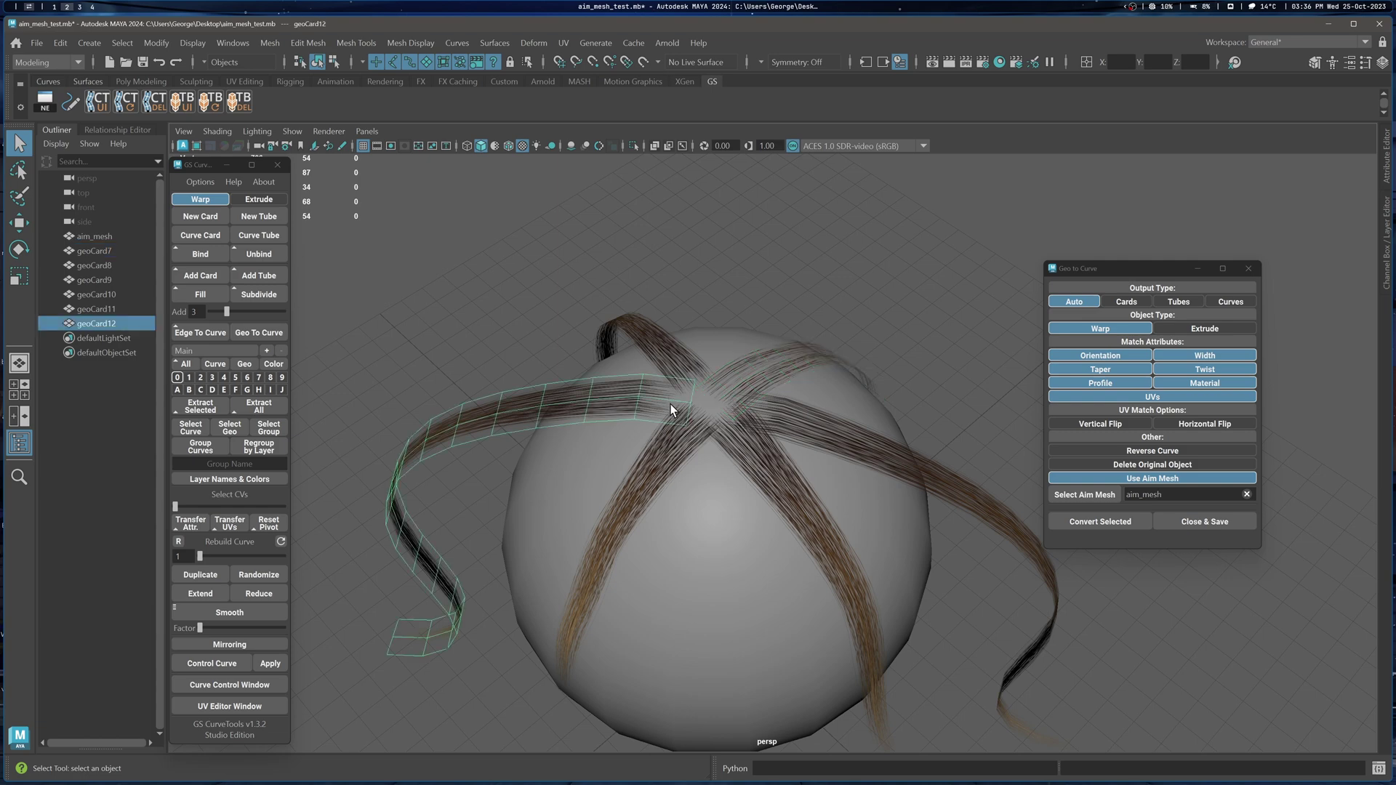
{"action": "left_click", "coordinate": [687, 436]}
{"action": "left_click", "coordinate": [775, 429]}
{"action": "left_click", "coordinate": [813, 506]}
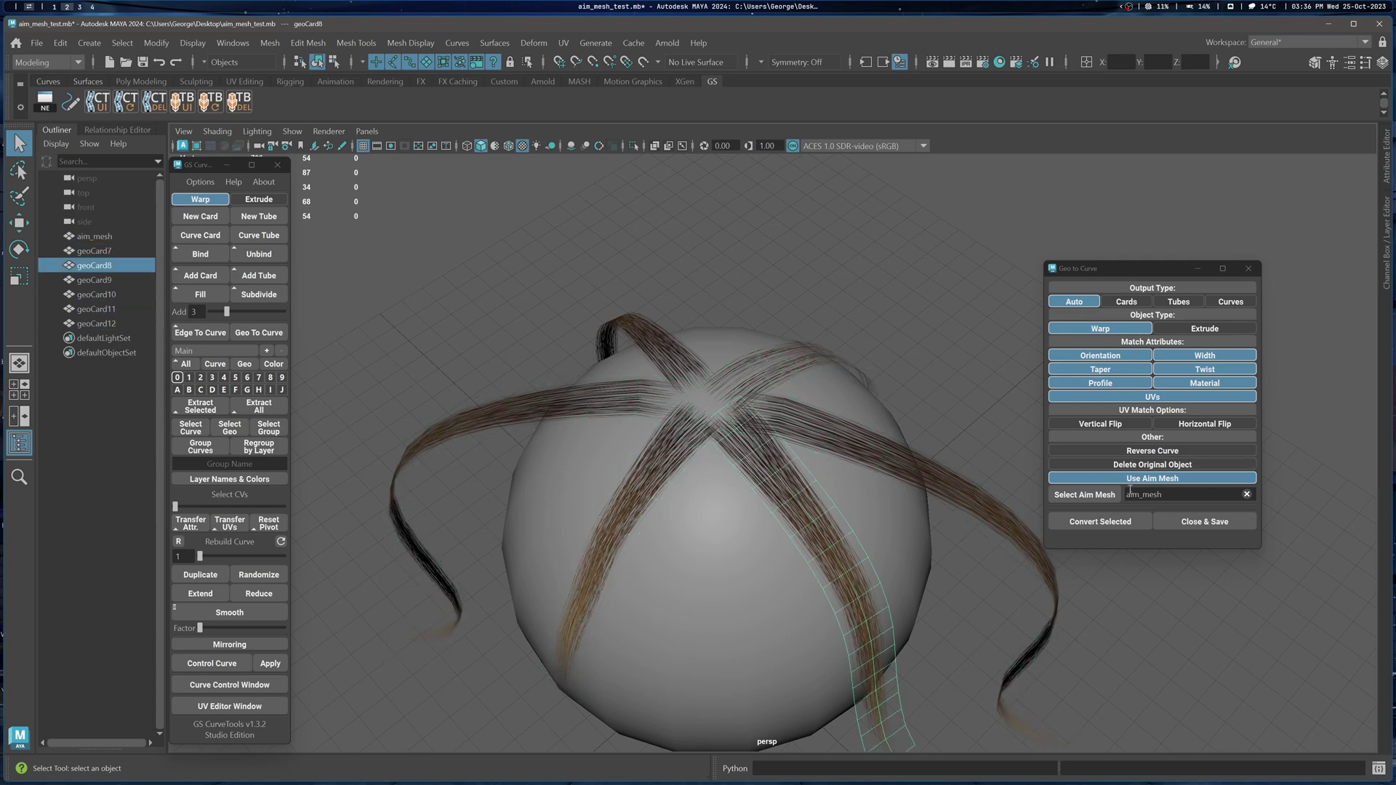
{"action": "left_click_drag", "start_coordinate": [830, 465], "coordinate": [898, 381], "text": "alt"}
{"action": "left_click", "coordinate": [851, 417]}
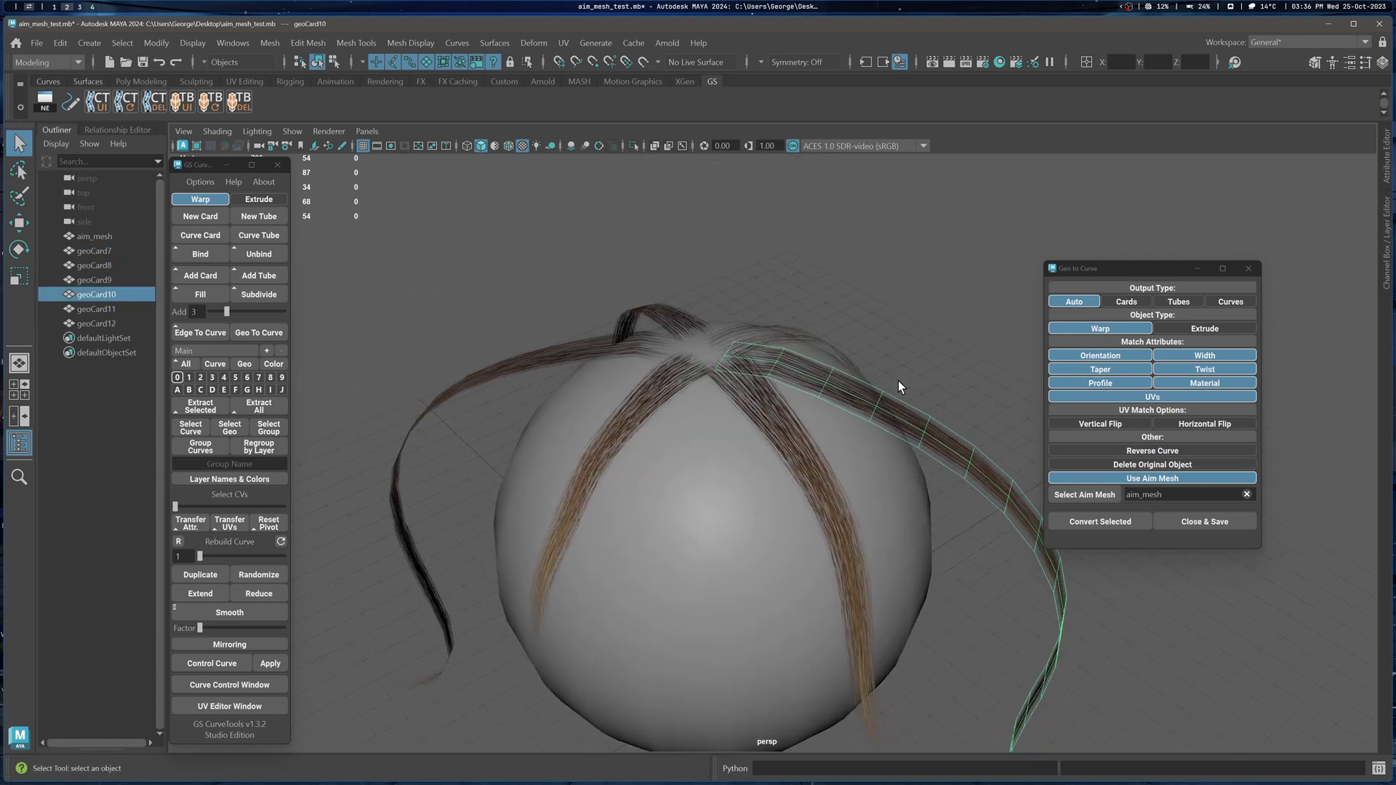
- Select the sphere and enable Use Aim Mesh
{"action": "left_click_drag", "start_coordinate": [875, 325], "coordinate": [736, 379], "text": "alt"}
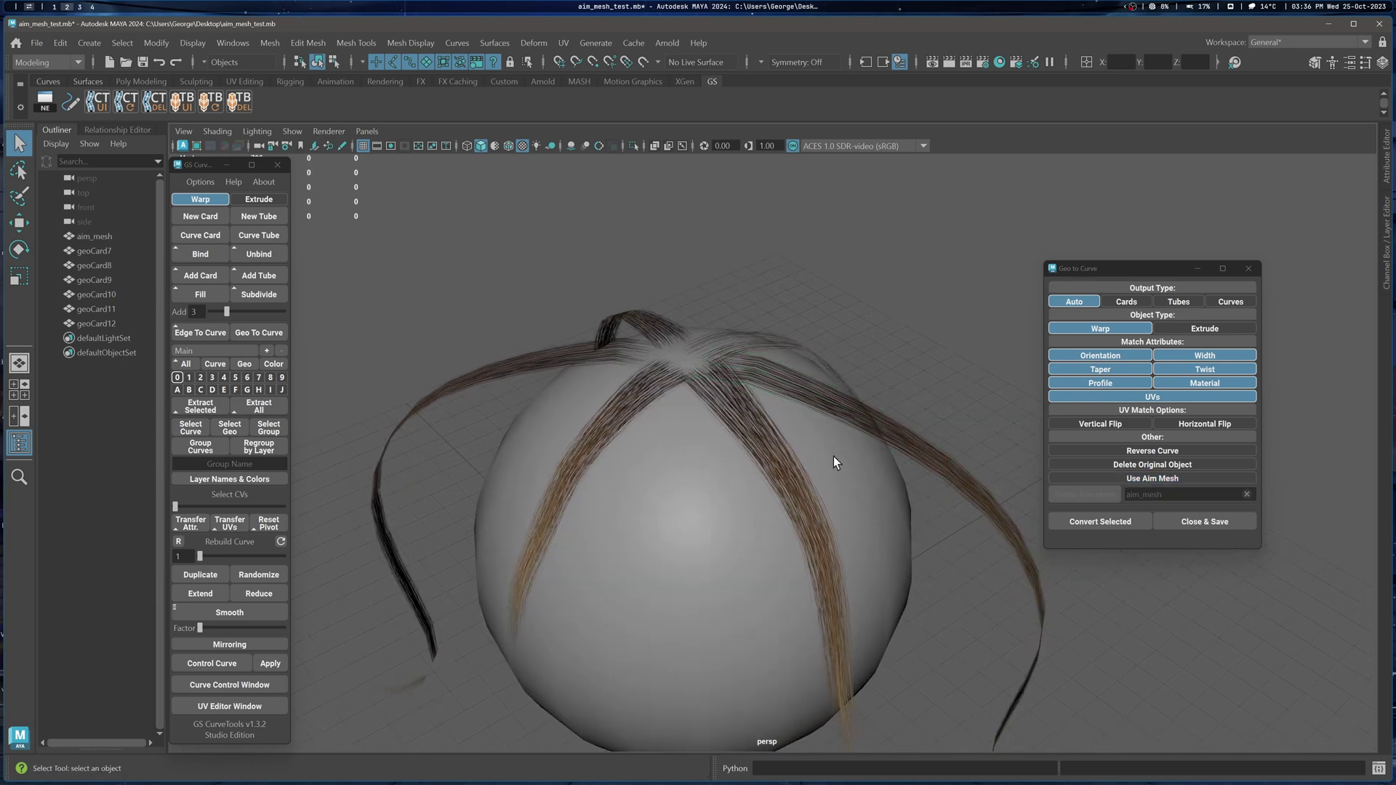
{"action": "left_click", "coordinate": [688, 468]}
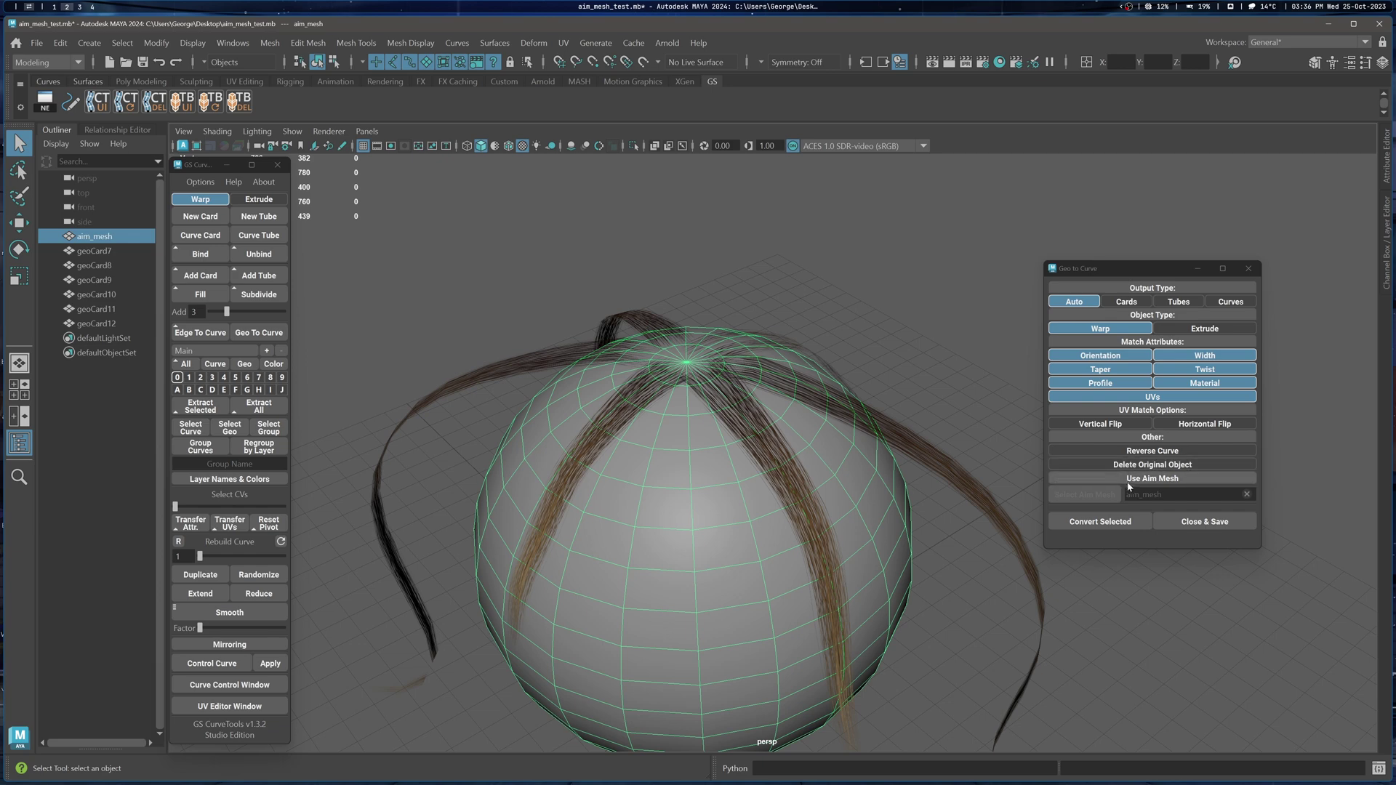
{"action": "left_click", "coordinate": [1166, 480]}
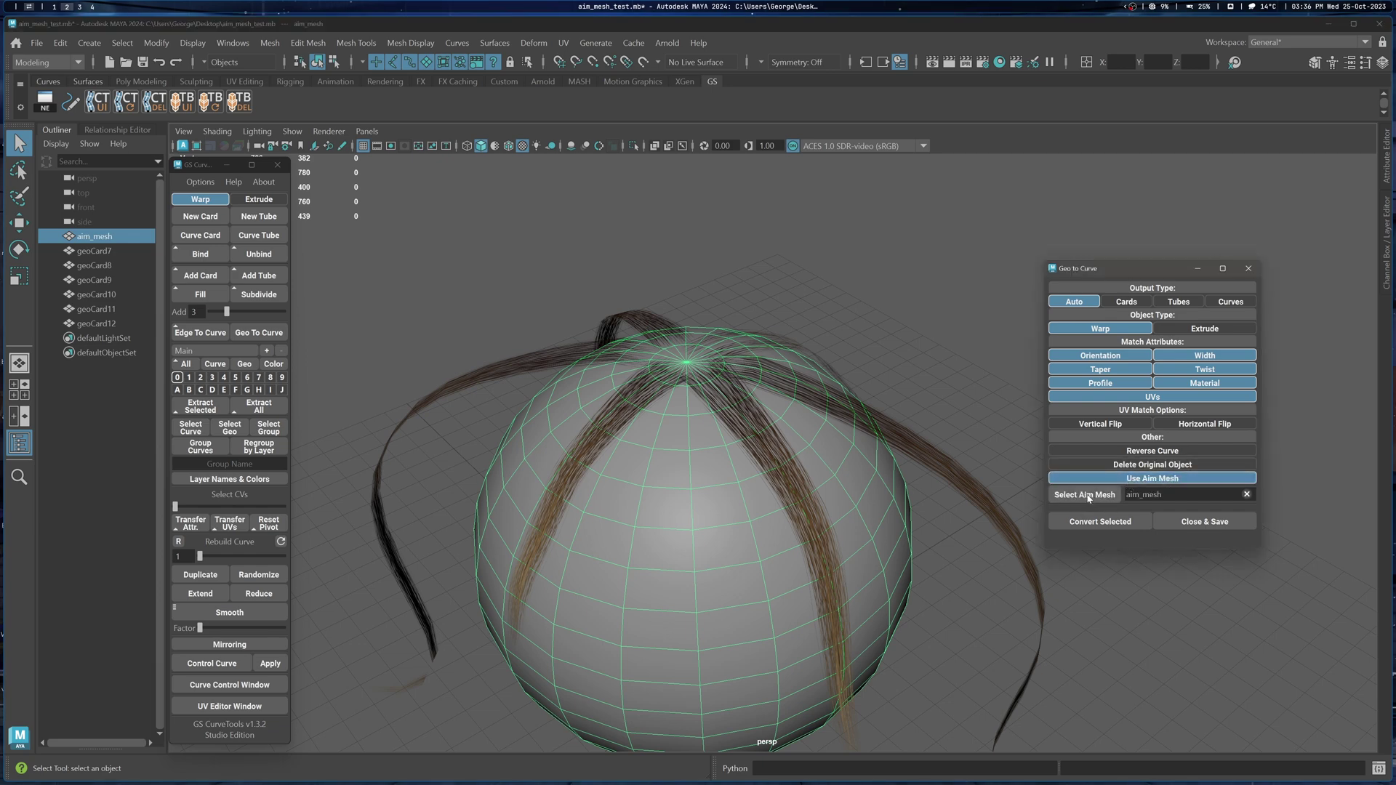
{"action": "middle_click_drag", "start_coordinate": [818, 349], "coordinate": [827, 363], "text": "alt"}
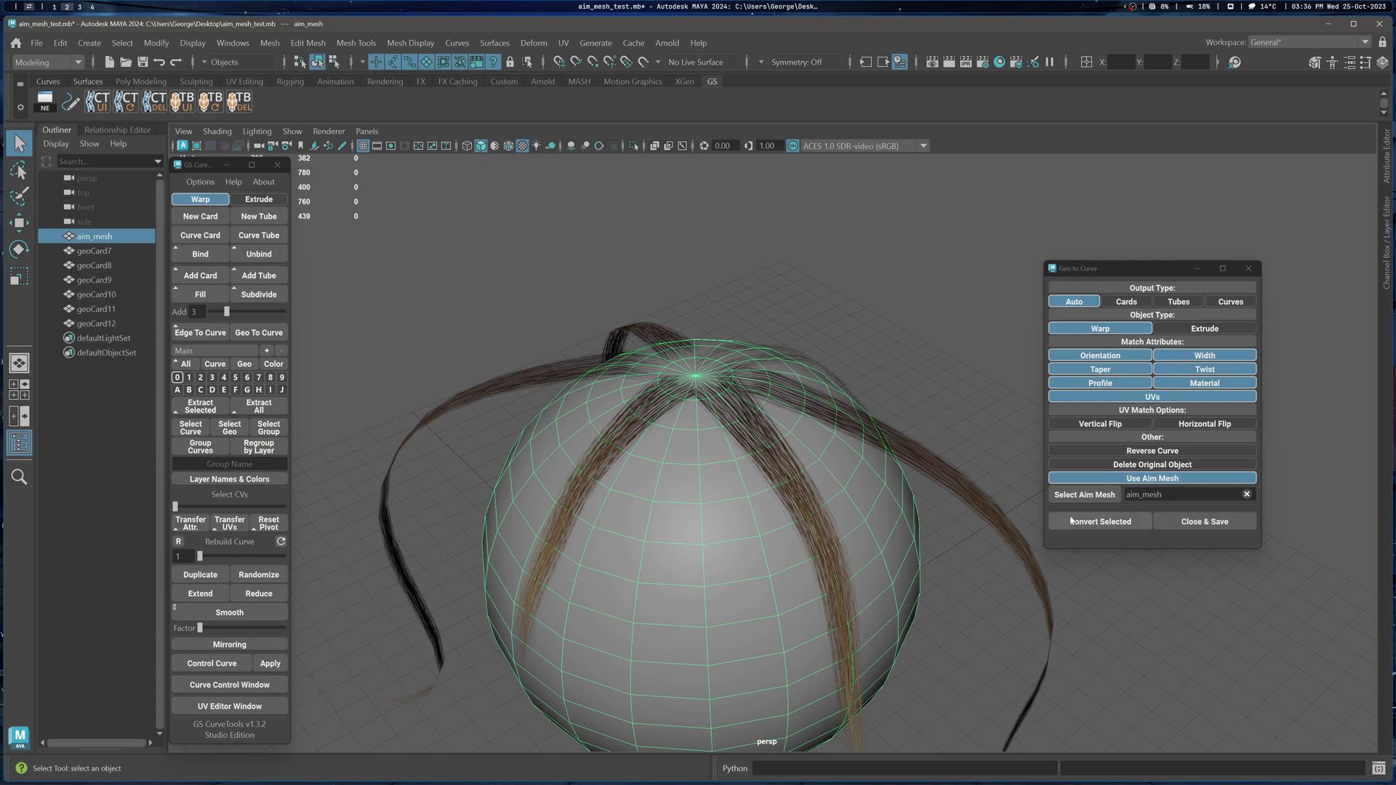
{"action": "middle_click_drag", "start_coordinate": [760, 326], "coordinate": [773, 293], "text": "alt"}
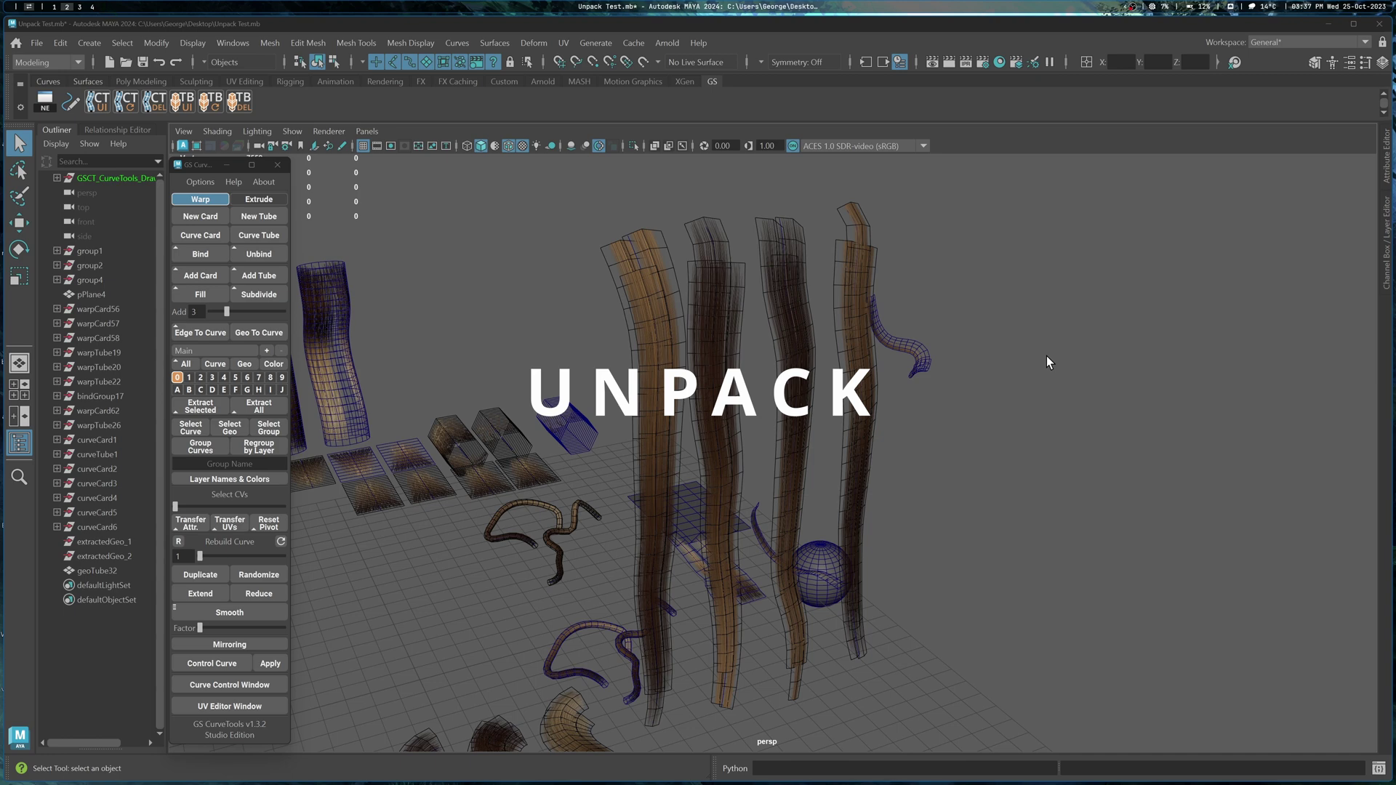
{"action": "left_click", "coordinate": [261, 332]}
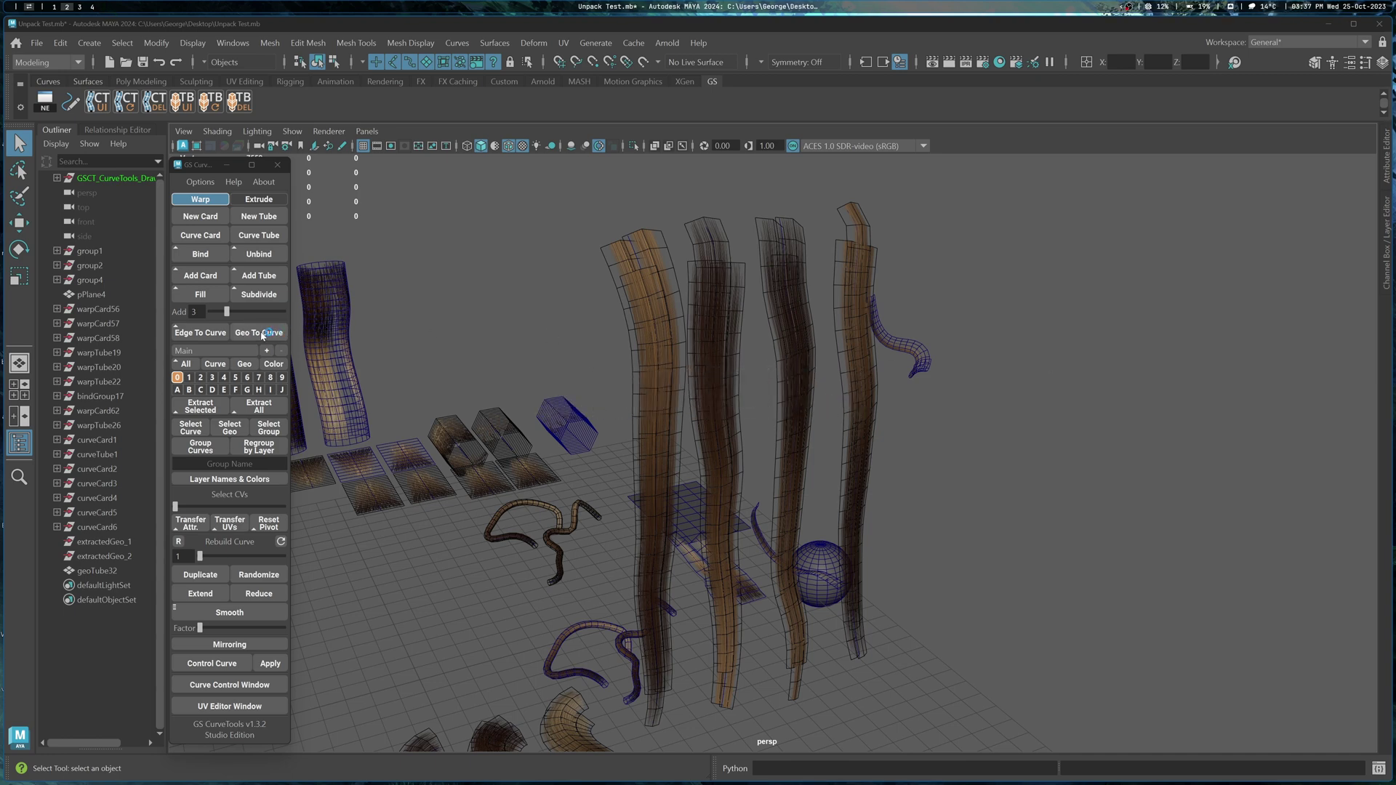
{"action": "middle_click_drag", "start_coordinate": [552, 297], "coordinate": [557, 299], "text": "alt"}
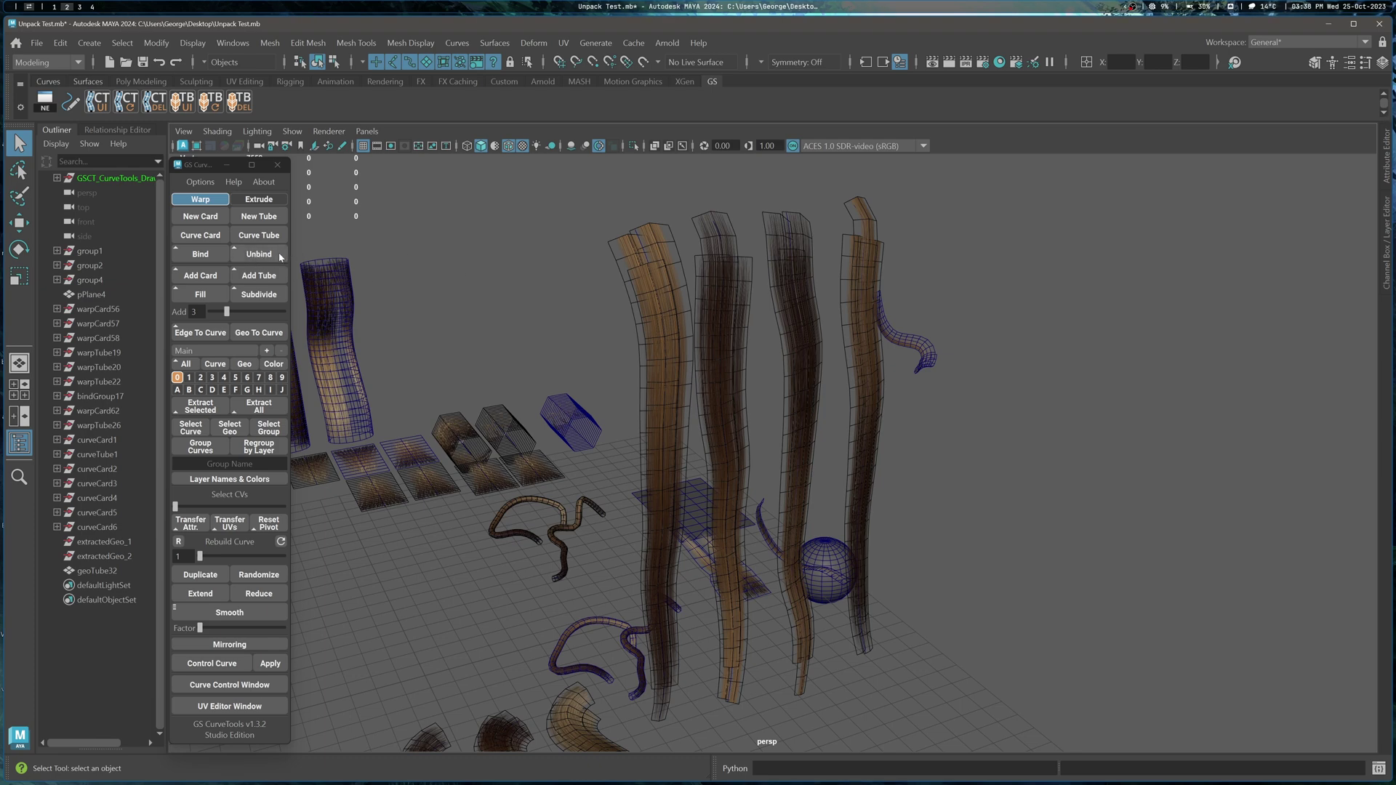
- Select the curve of the bound hair card at the near end of the row and move it away from its neighbours
{"action": "left_click_drag", "start_coordinate": [659, 302], "coordinate": [663, 321]}
{"action": "key", "text": "w"}
{"action": "left_click_drag", "start_coordinate": [673, 255], "coordinate": [573, 218]}
{"action": "middle_click_drag", "start_coordinate": [601, 247], "coordinate": [606, 294], "text": "alt"}
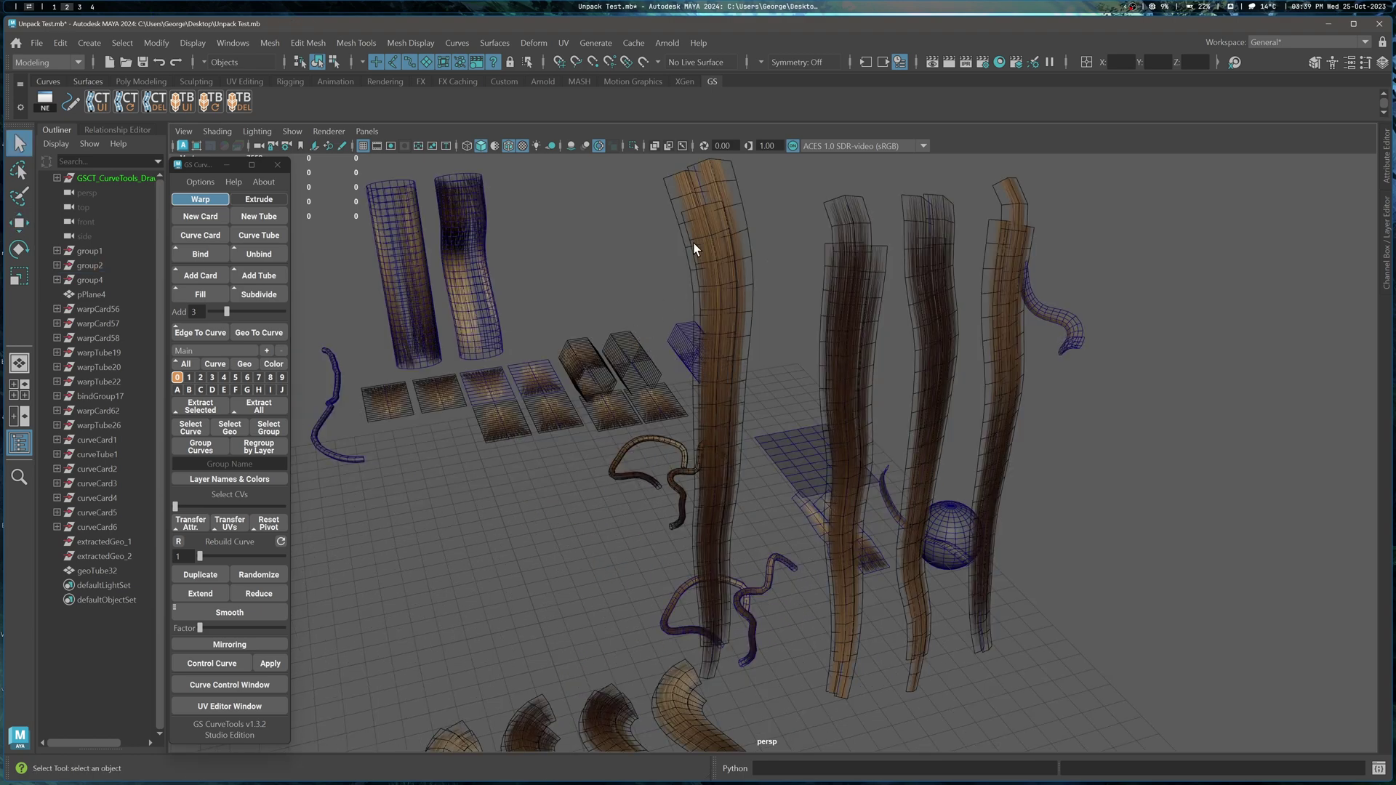
- Unbind the separated hair card's curve and select the freed guide curve
{"action": "left_click", "coordinate": [736, 247]}
{"action": "left_click_drag", "start_coordinate": [737, 247], "coordinate": [701, 275], "text": "alt"}
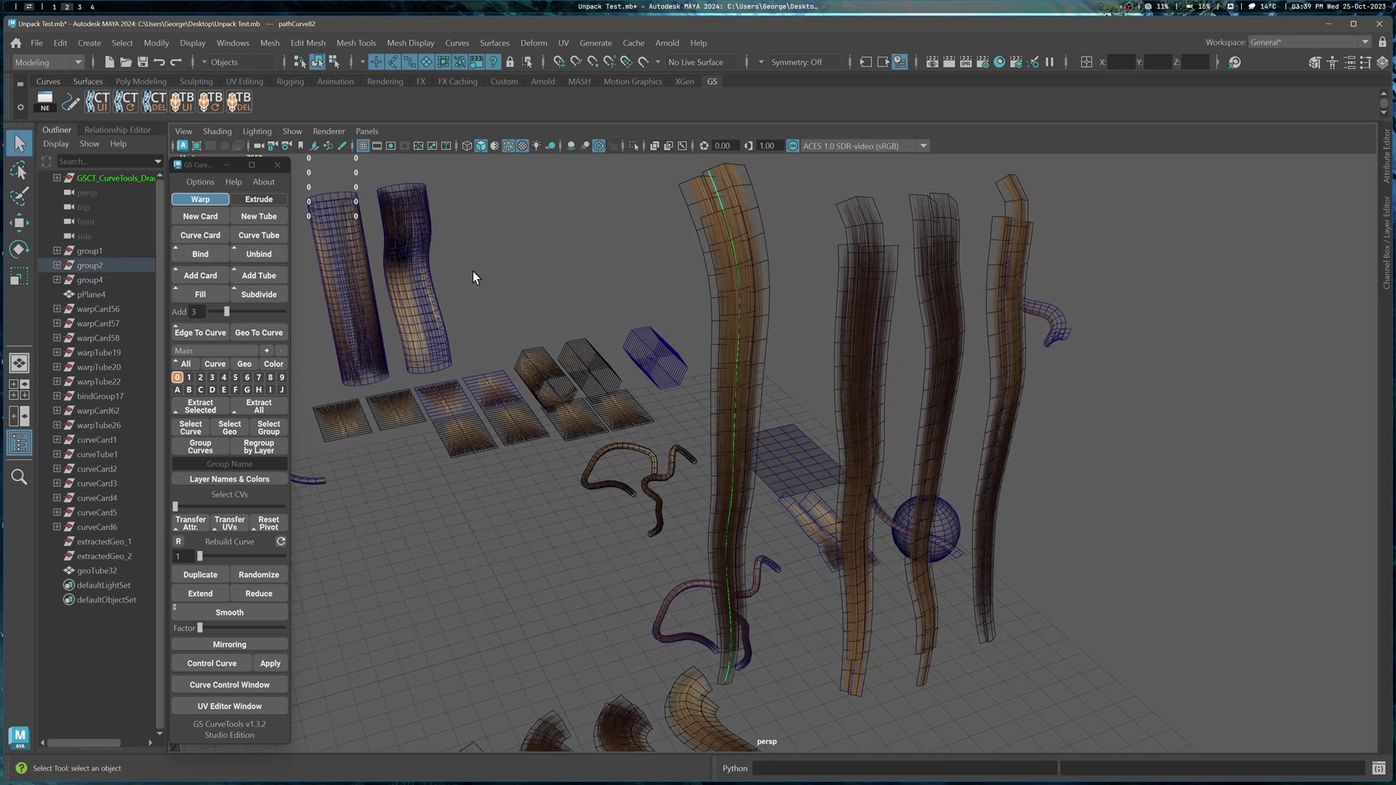
{"action": "left_click_drag", "start_coordinate": [473, 272], "coordinate": [480, 252], "text": "alt"}
{"action": "left_click", "coordinate": [253, 251]}
{"action": "left_click_drag", "start_coordinate": [568, 384], "coordinate": [899, 264], "text": "alt"}
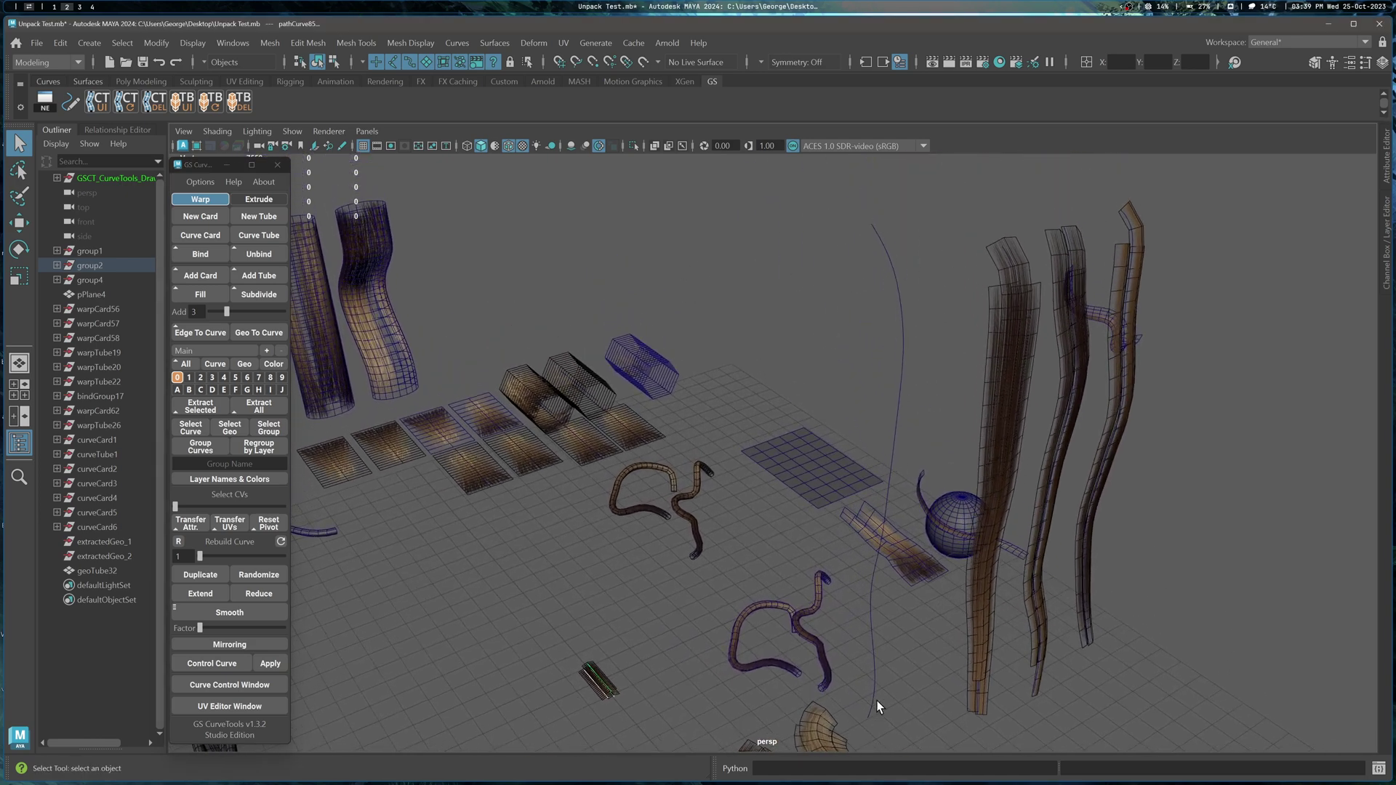
{"action": "left_click_drag", "start_coordinate": [880, 709], "coordinate": [858, 493], "text": "alt"}
{"action": "left_click_drag", "start_coordinate": [870, 304], "coordinate": [926, 306]}
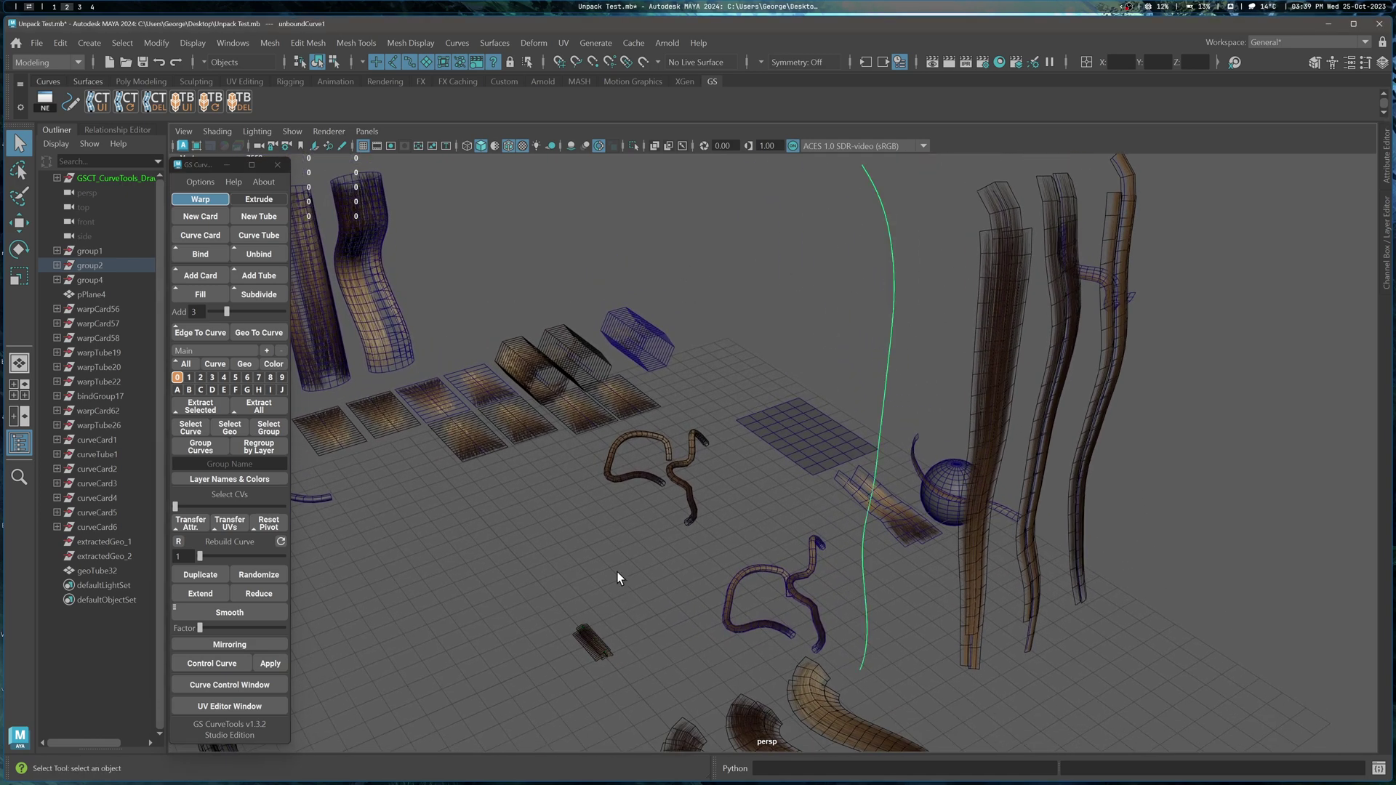
- Frame the small unbound cards on the grid, turn off wireframe on shaded and inspect them
{"action": "left_click", "coordinate": [589, 644]}
{"action": "key", "text": "f"}
{"action": "left_click_drag", "start_coordinate": [767, 479], "coordinate": [677, 407], "text": "alt"}
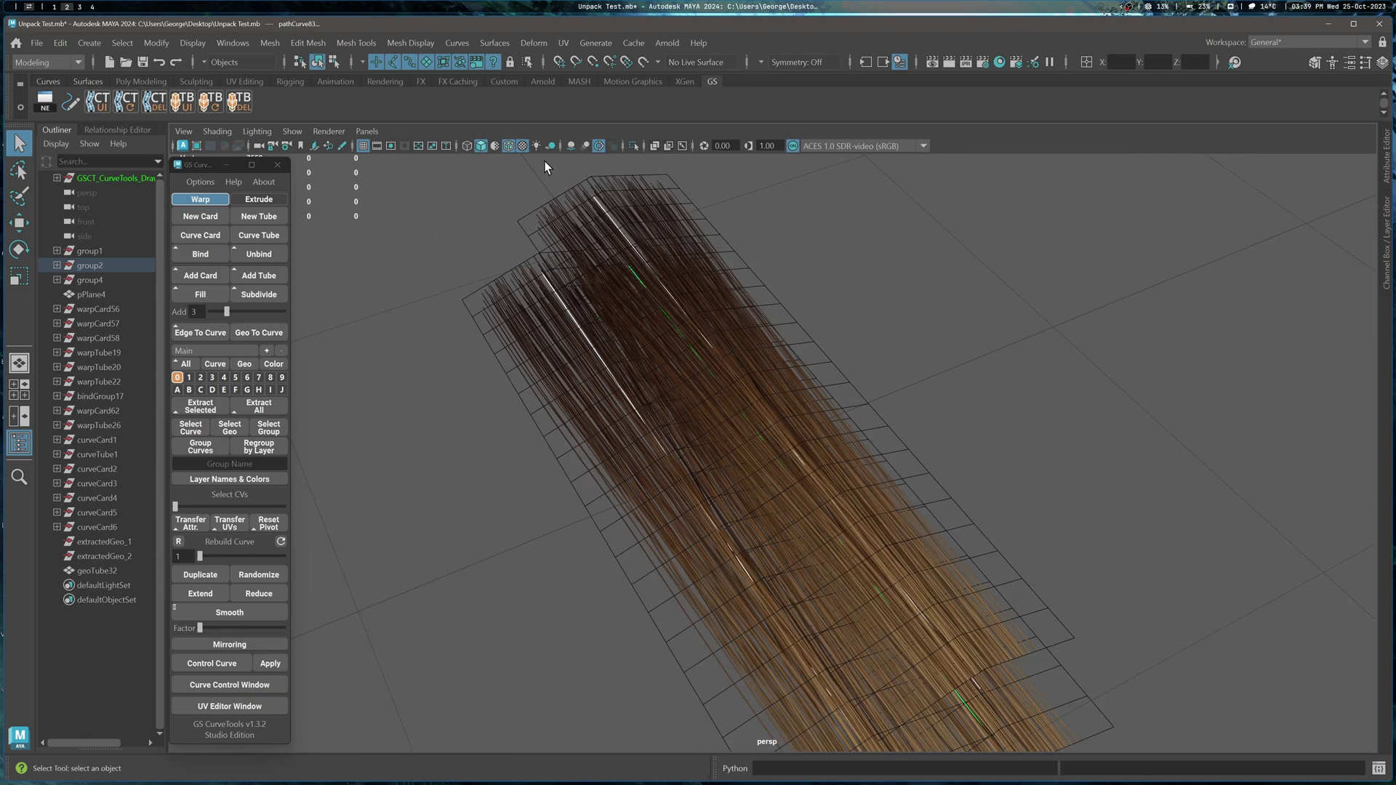
{"action": "left_click", "coordinate": [511, 151]}
{"action": "mouse_move", "coordinate": [522, 171]}
{"action": "left_mouse_down", "text": "alt"}
{"action": "mouse_move", "coordinate": [727, 365]}
{"action": "mouse_move", "coordinate": [767, 427]}
{"action": "mouse_move", "coordinate": [729, 403]}
{"action": "mouse_move", "coordinate": [748, 337]}
{"action": "mouse_move", "coordinate": [707, 329]}
{"action": "mouse_move", "coordinate": [713, 311]}
{"action": "left_mouse_up", "text": "alt"}
- Adjust the placement of the unbound cards with the Move tool and undo unwanted moves
{"action": "key", "text": "w"}
{"action": "key", "text": "ctrl+z"}
{"action": "key", "text": "ctrl+z"}
{"action": "key", "text": "ctrl+z"}
{"action": "key", "text": "ctrl+z"}
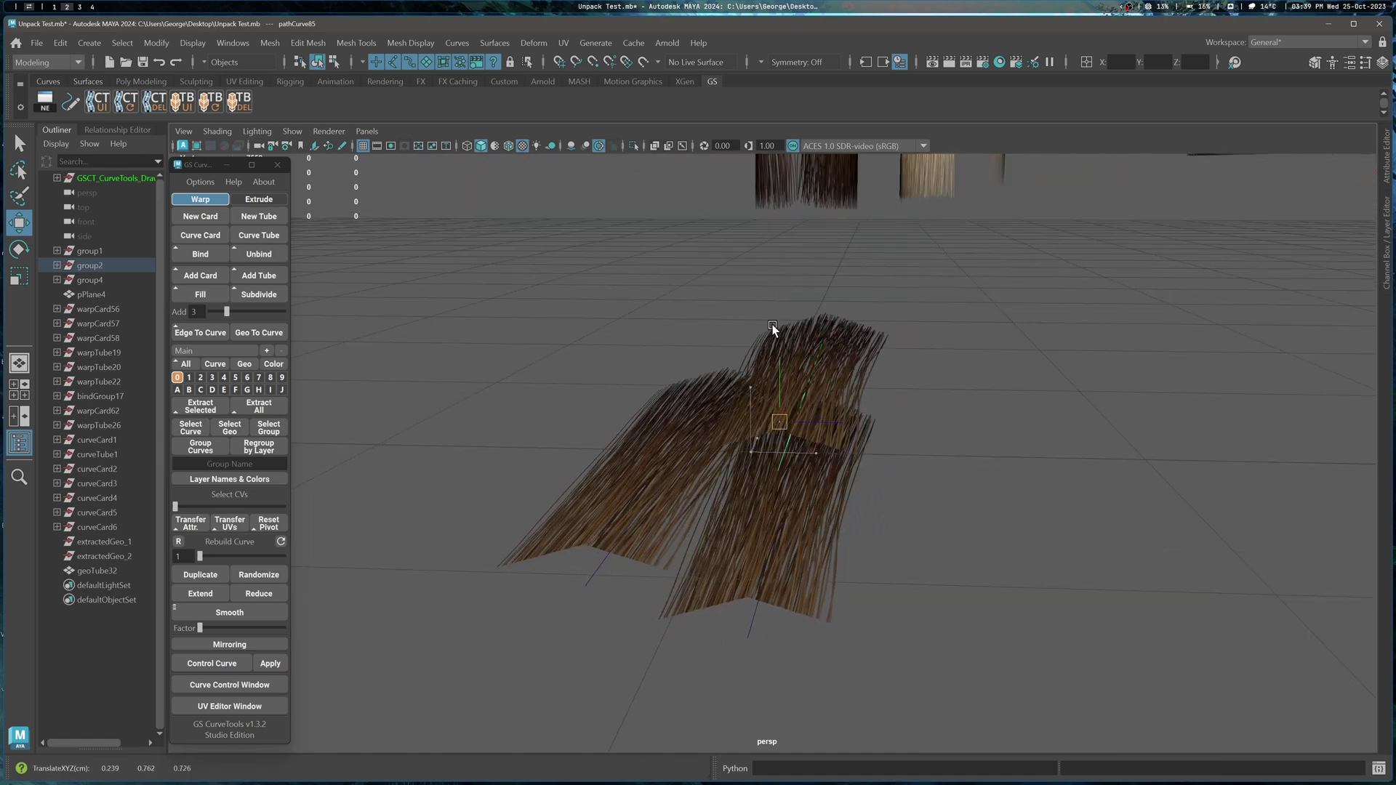
- Select the unbound cards together with the long guide curve and bind them to it
{"action": "scroll", "coordinate": [749, 399], "scroll_direction": "down", "scroll_amount": 6}
{"action": "left_click_drag", "start_coordinate": [750, 412], "coordinate": [626, 618], "text": "alt"}
{"action": "left_click", "coordinate": [806, 314], "text": "shift"}
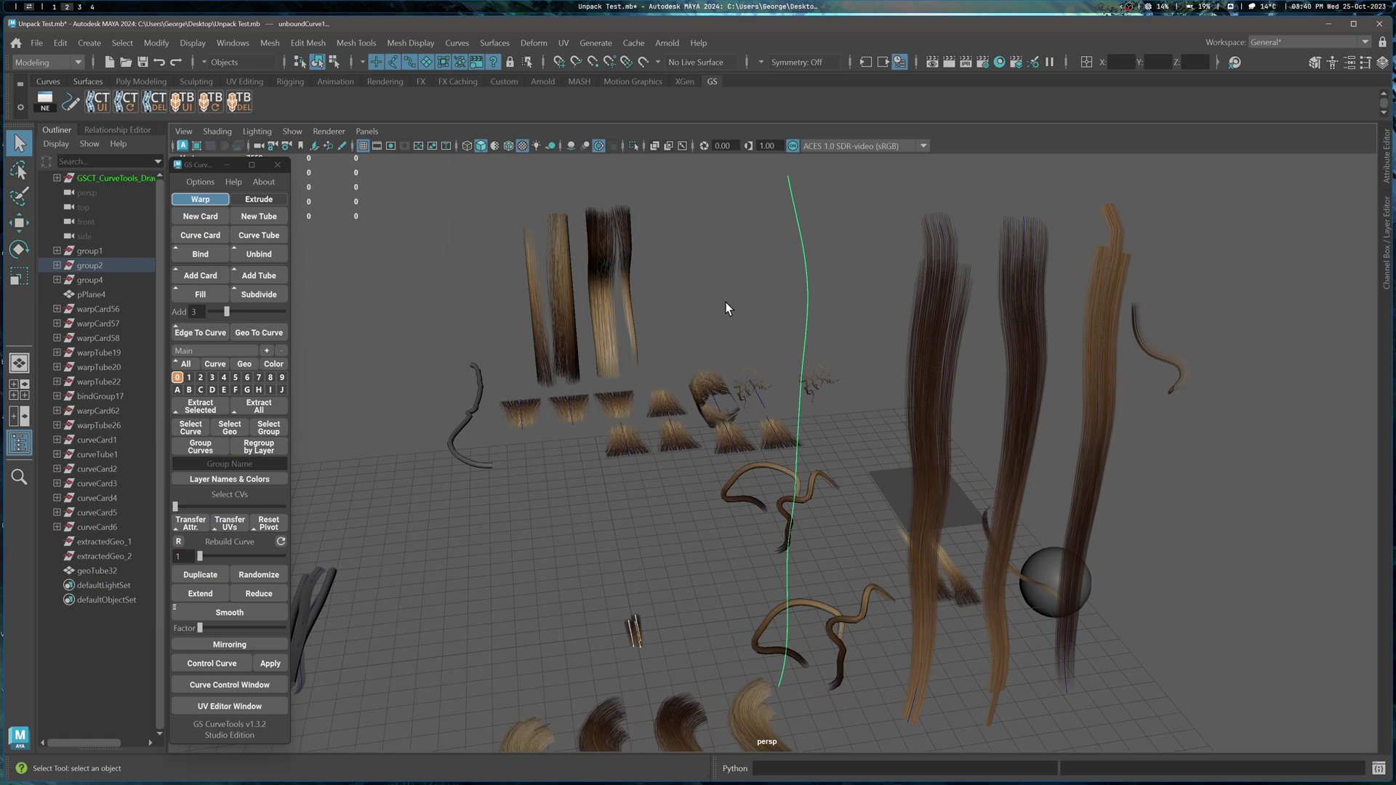
{"action": "left_click", "coordinate": [202, 255]}
{"action": "middle_click_drag", "start_coordinate": [918, 443], "coordinate": [813, 383], "text": "alt"}
{"action": "left_click", "coordinate": [762, 341]}
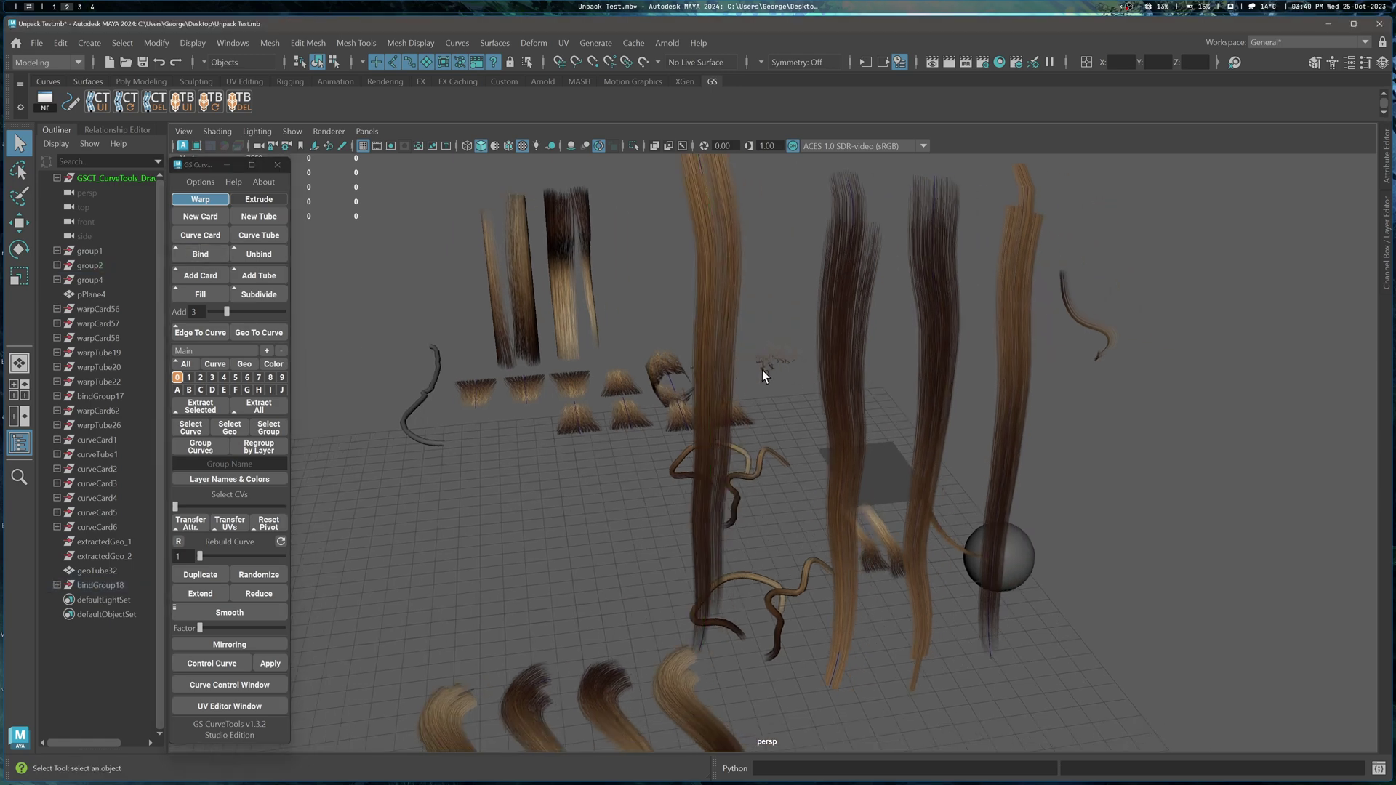
- Turn wireframe on shaded back on and select the curve of the newly bound hair card
{"action": "left_click_drag", "start_coordinate": [775, 342], "coordinate": [861, 216], "text": "alt"}
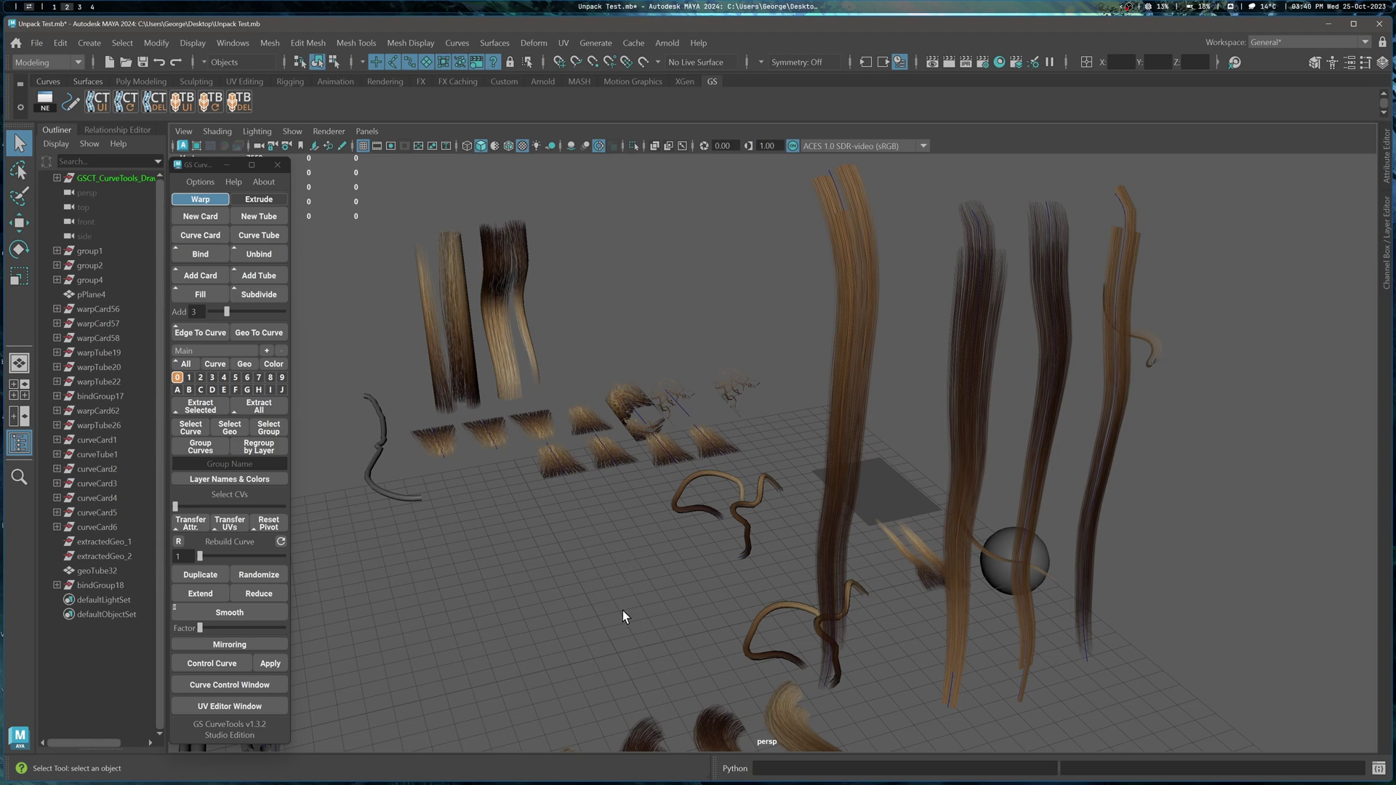
{"action": "middle_click_drag", "start_coordinate": [619, 590], "coordinate": [601, 618], "text": "alt"}
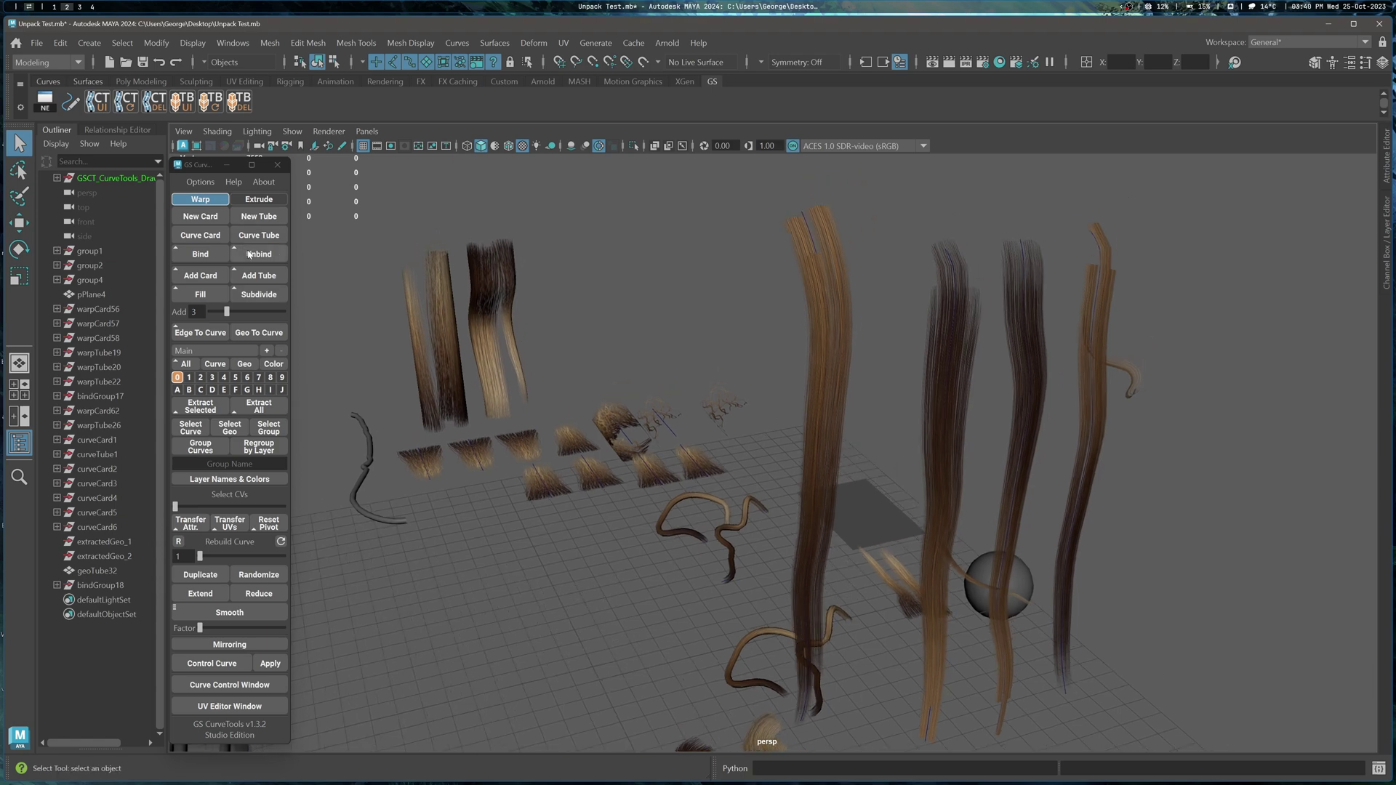
{"action": "left_click_drag", "start_coordinate": [848, 390], "coordinate": [744, 205], "text": "alt"}
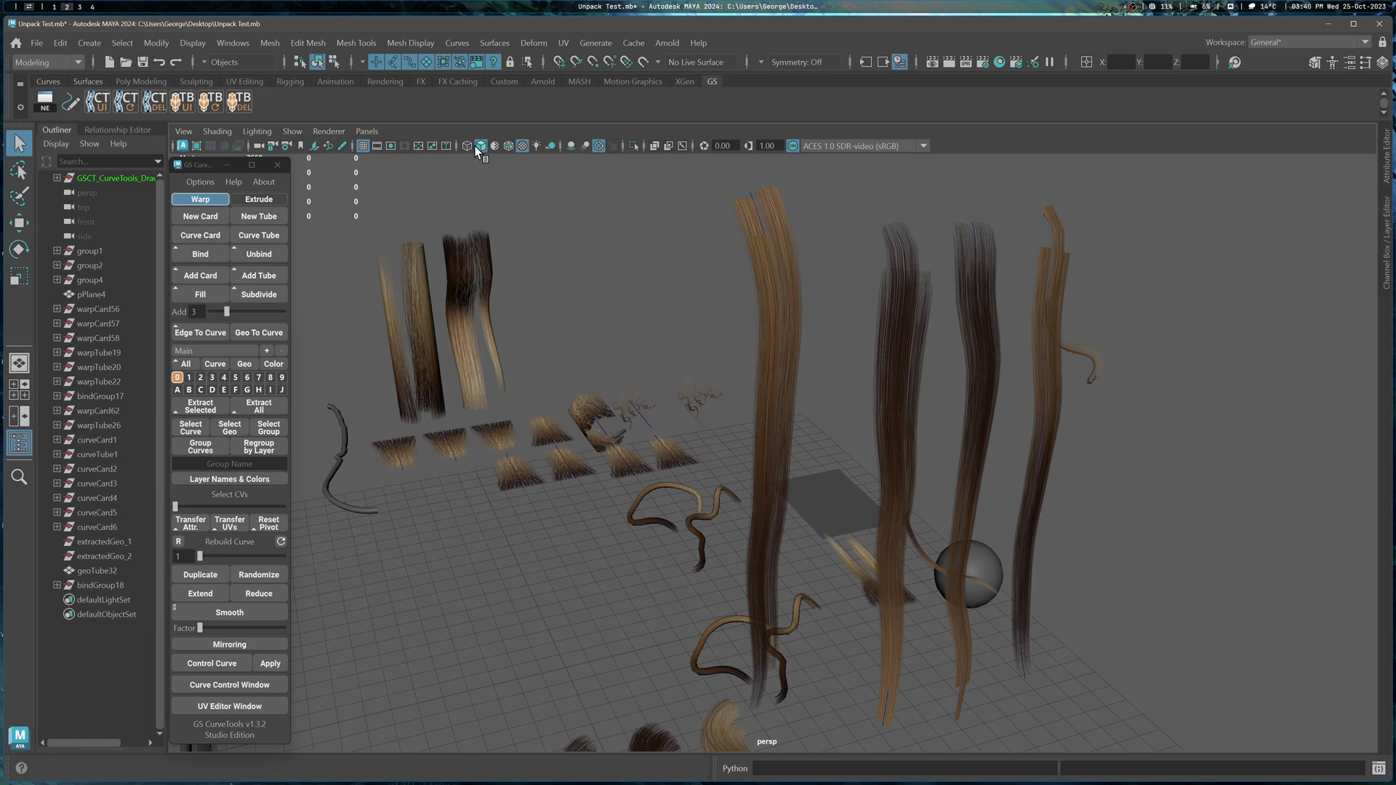
{"action": "left_click", "coordinate": [509, 146]}
{"action": "left_click_drag", "start_coordinate": [734, 222], "coordinate": [655, 284]}
{"action": "mouse_move", "coordinate": [654, 285]}
{"action": "middle_mouse_down", "text": "alt"}
{"action": "mouse_move", "coordinate": [686, 287]}
{"action": "mouse_move", "coordinate": [671, 287]}
{"action": "middle_mouse_up", "text": "alt"}
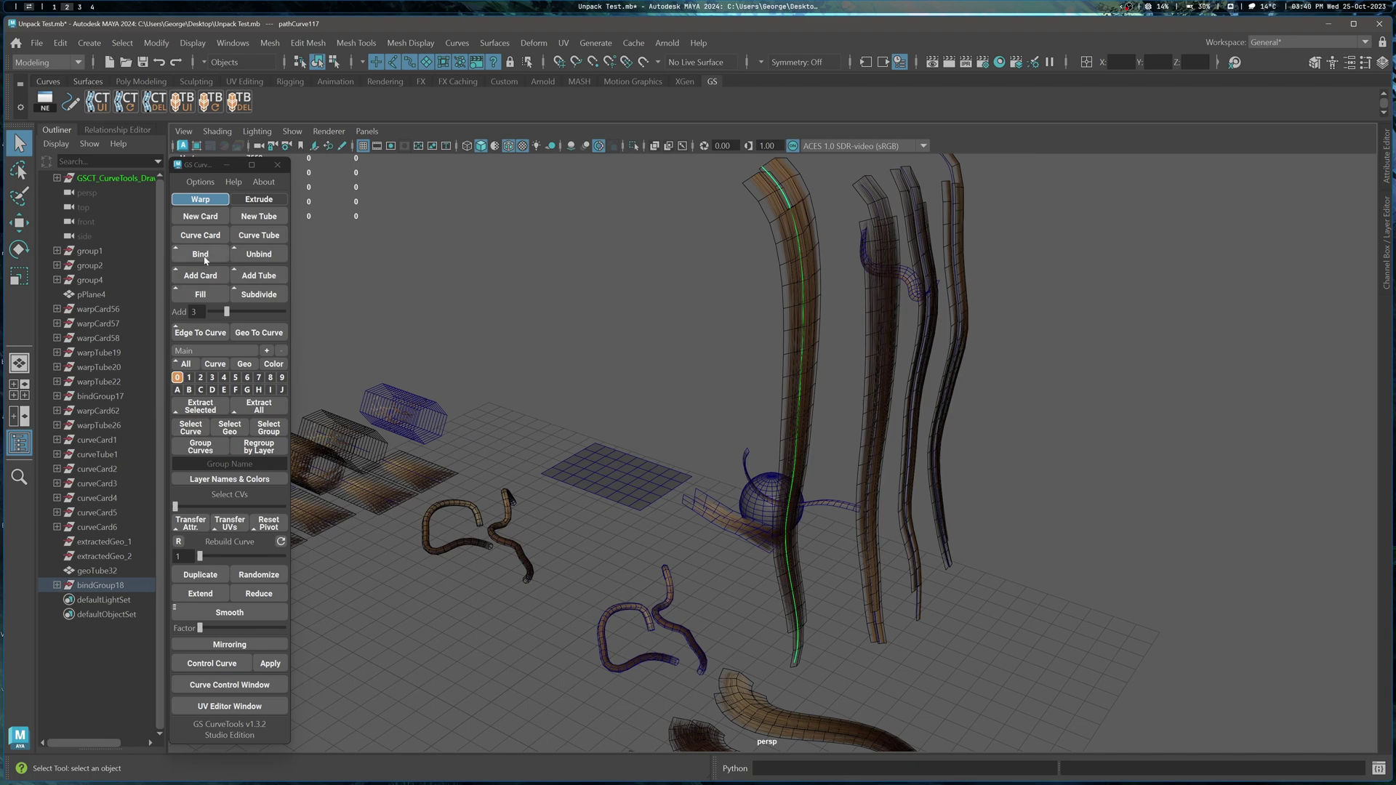
- Try moving a middle control vertex of the bound card's curve, undo the move and return to object selection
{"action": "middle_click_drag", "start_coordinate": [843, 361], "coordinate": [834, 380], "text": "alt"}
{"action": "right_click_drag", "start_coordinate": [829, 377], "coordinate": [718, 355]}
{"action": "left_click", "coordinate": [790, 382]}
{"action": "key", "text": "w"}
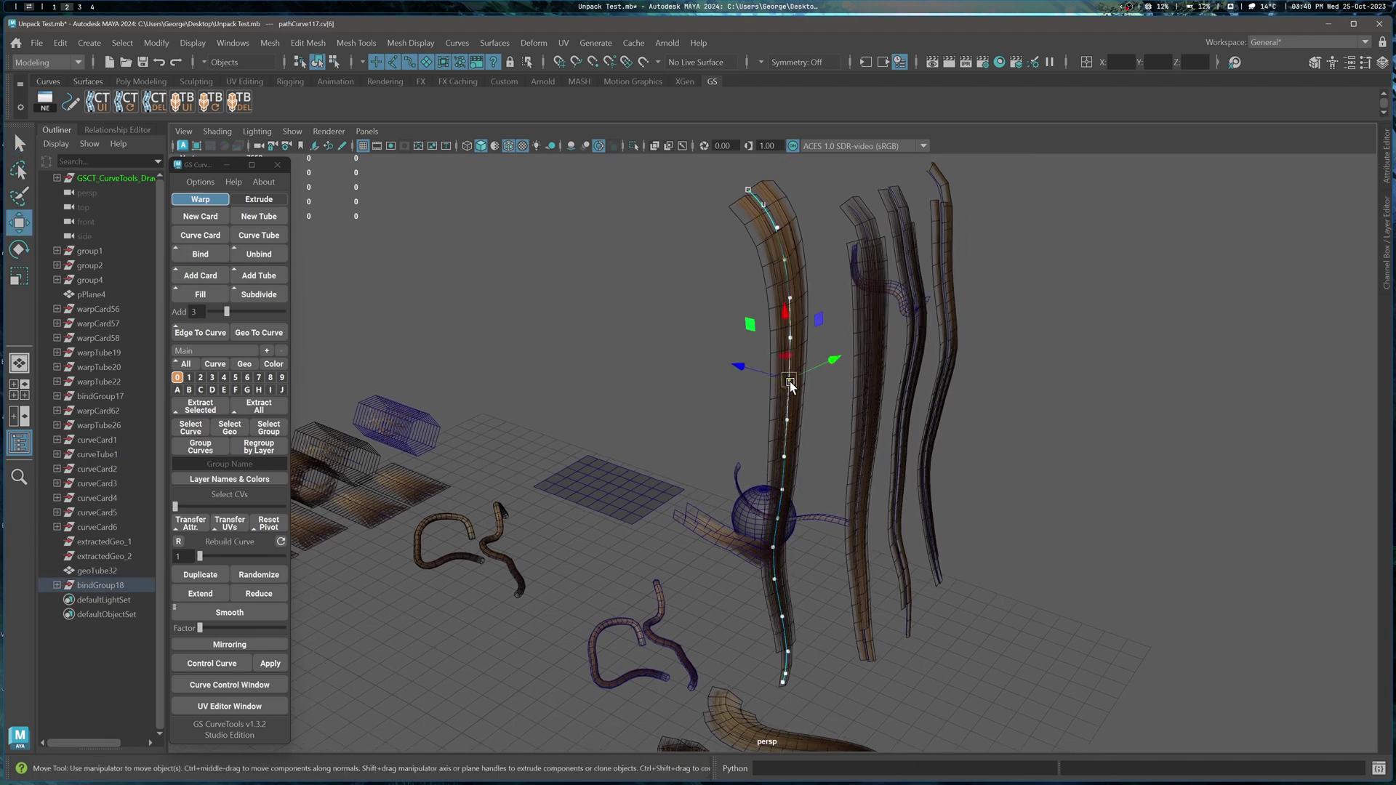
{"action": "left_click_drag", "start_coordinate": [790, 383], "coordinate": [713, 371]}
{"action": "key", "text": "ctrl+z"}
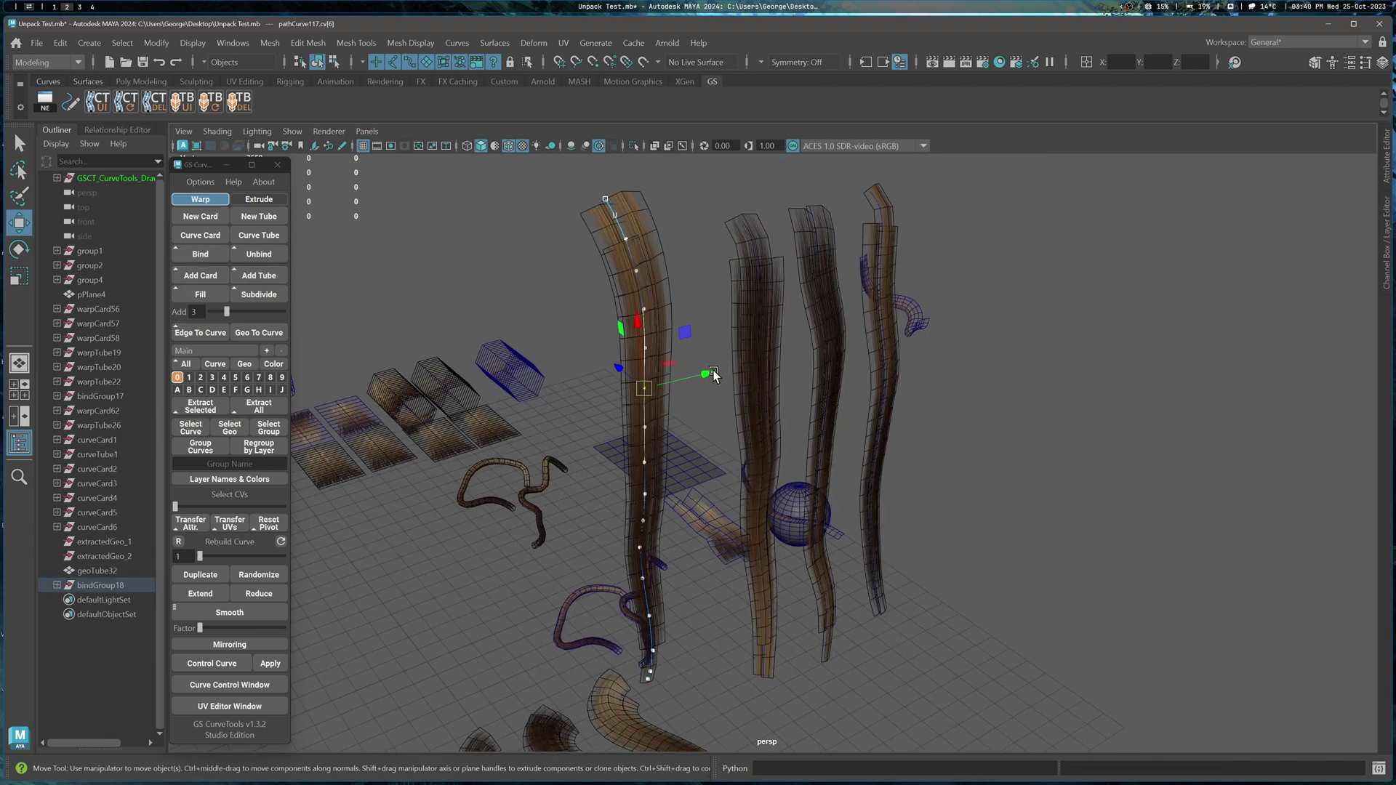
{"action": "key", "text": "q"}
{"action": "right_click_drag", "start_coordinate": [532, 269], "coordinate": [578, 246]}
- Unbind the cards from the selected bound hair card's curve
{"action": "left_click_drag", "start_coordinate": [655, 256], "coordinate": [711, 248], "text": "alt"}
{"action": "right_click_drag", "start_coordinate": [711, 248], "coordinate": [751, 325], "text": "alt"}
{"action": "middle_click_drag", "start_coordinate": [751, 325], "coordinate": [759, 336], "text": "alt"}
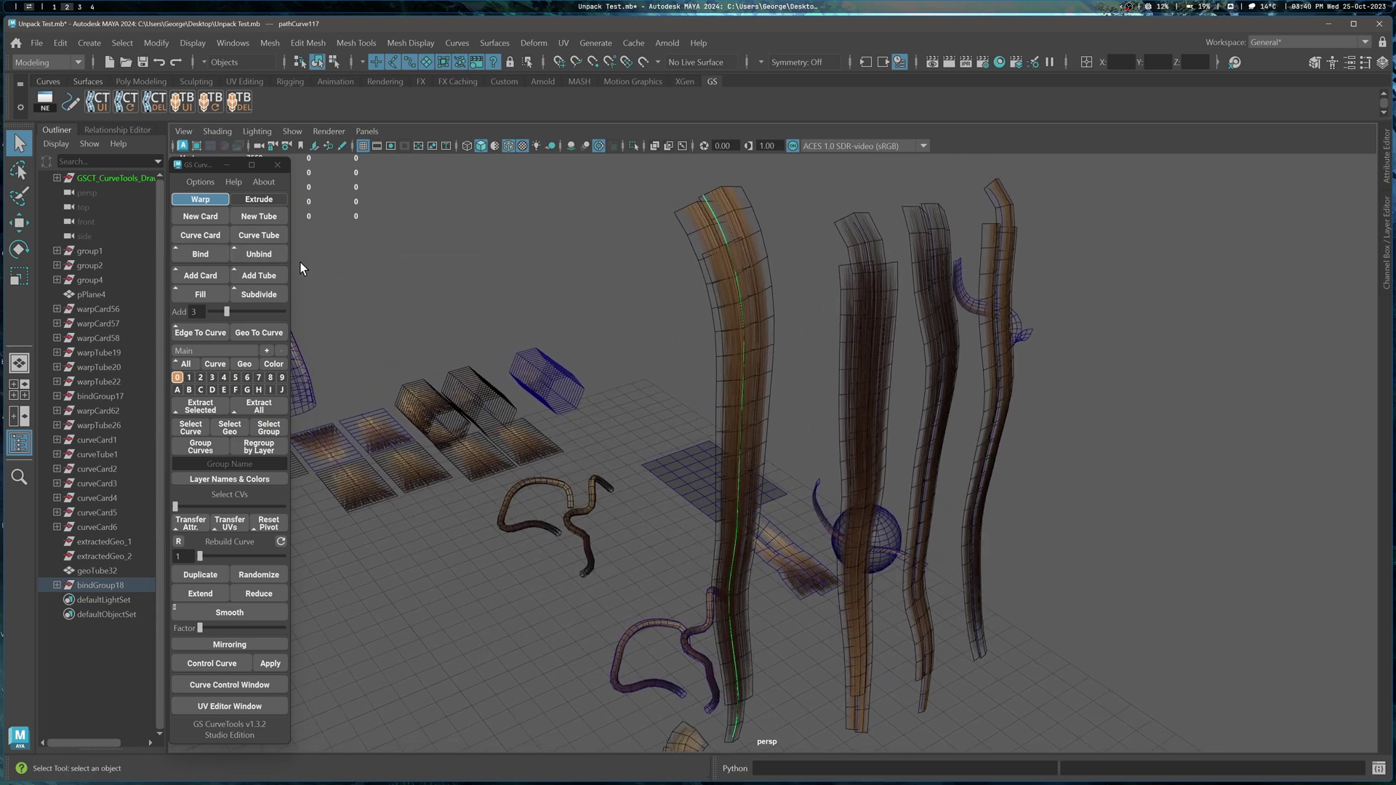
{"action": "left_click", "coordinate": [253, 255]}
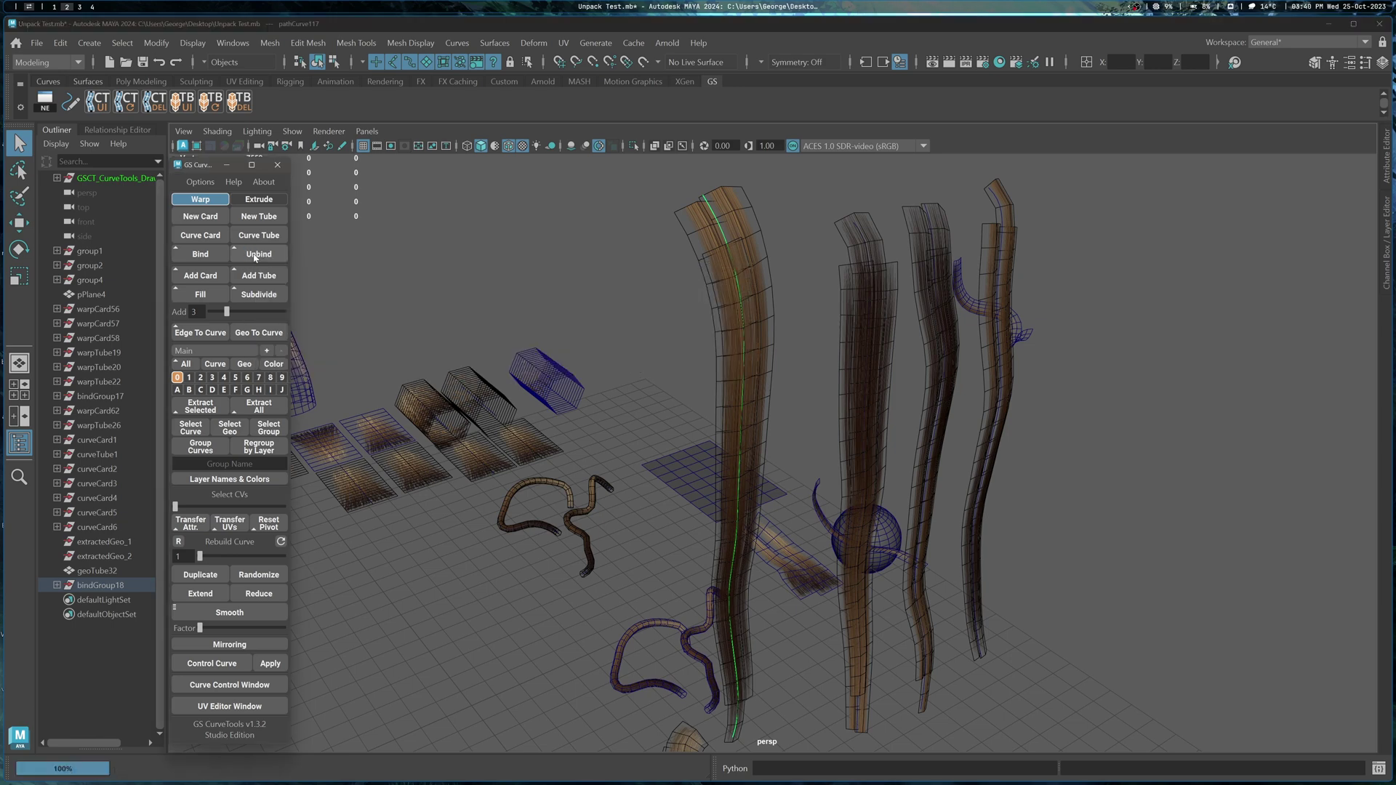
- Move the three unpacked cards together away from the original bound card, and shift the bound card slightly in the opposite direction
{"action": "left_click_drag", "start_coordinate": [677, 325], "coordinate": [717, 324], "text": "alt"}
{"action": "key", "text": "w"}
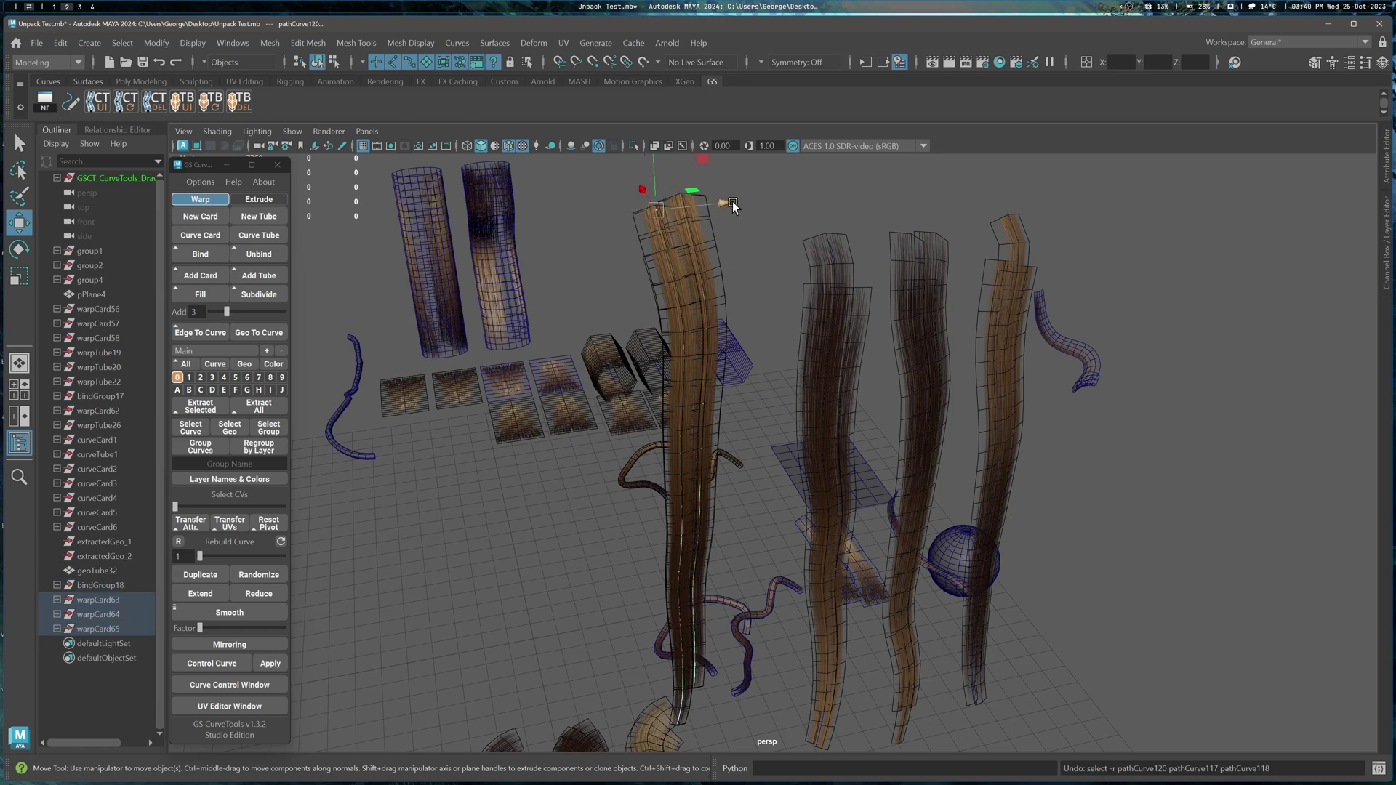
{"action": "left_click_drag", "start_coordinate": [726, 202], "coordinate": [630, 212], "text": "shift"}
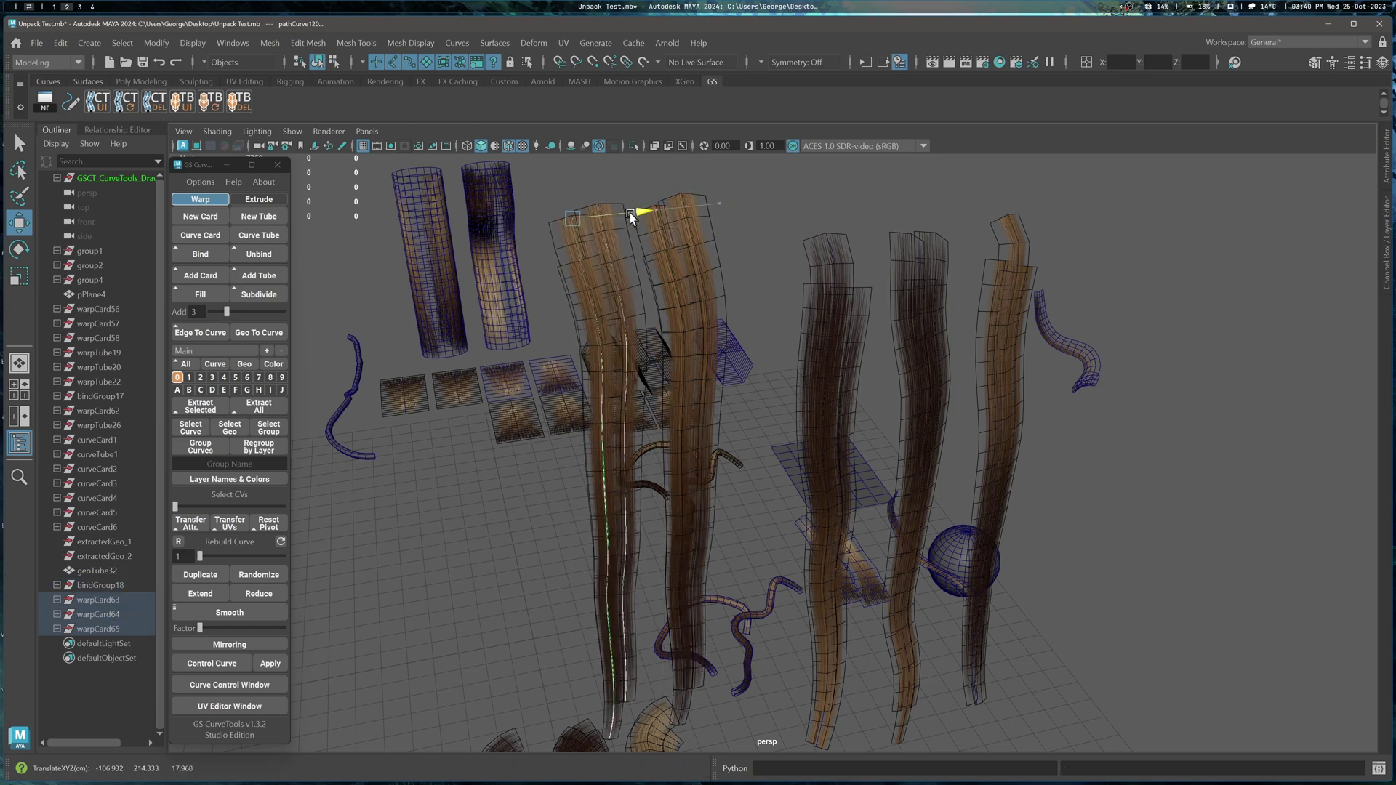
{"action": "left_click_drag", "start_coordinate": [726, 265], "coordinate": [684, 250], "text": "alt"}
{"action": "left_click", "coordinate": [726, 272]}
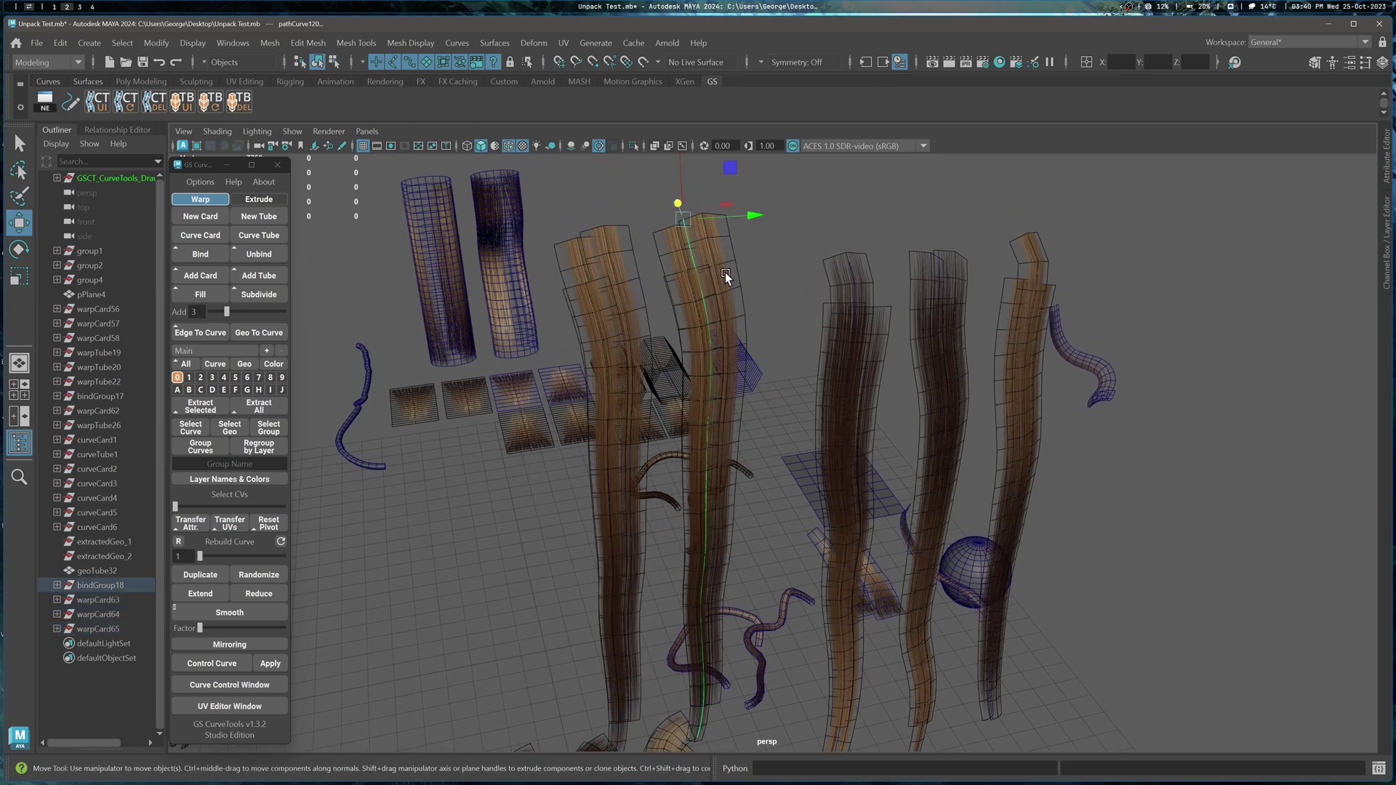
{"action": "middle_click_drag", "start_coordinate": [748, 240], "coordinate": [740, 290]}
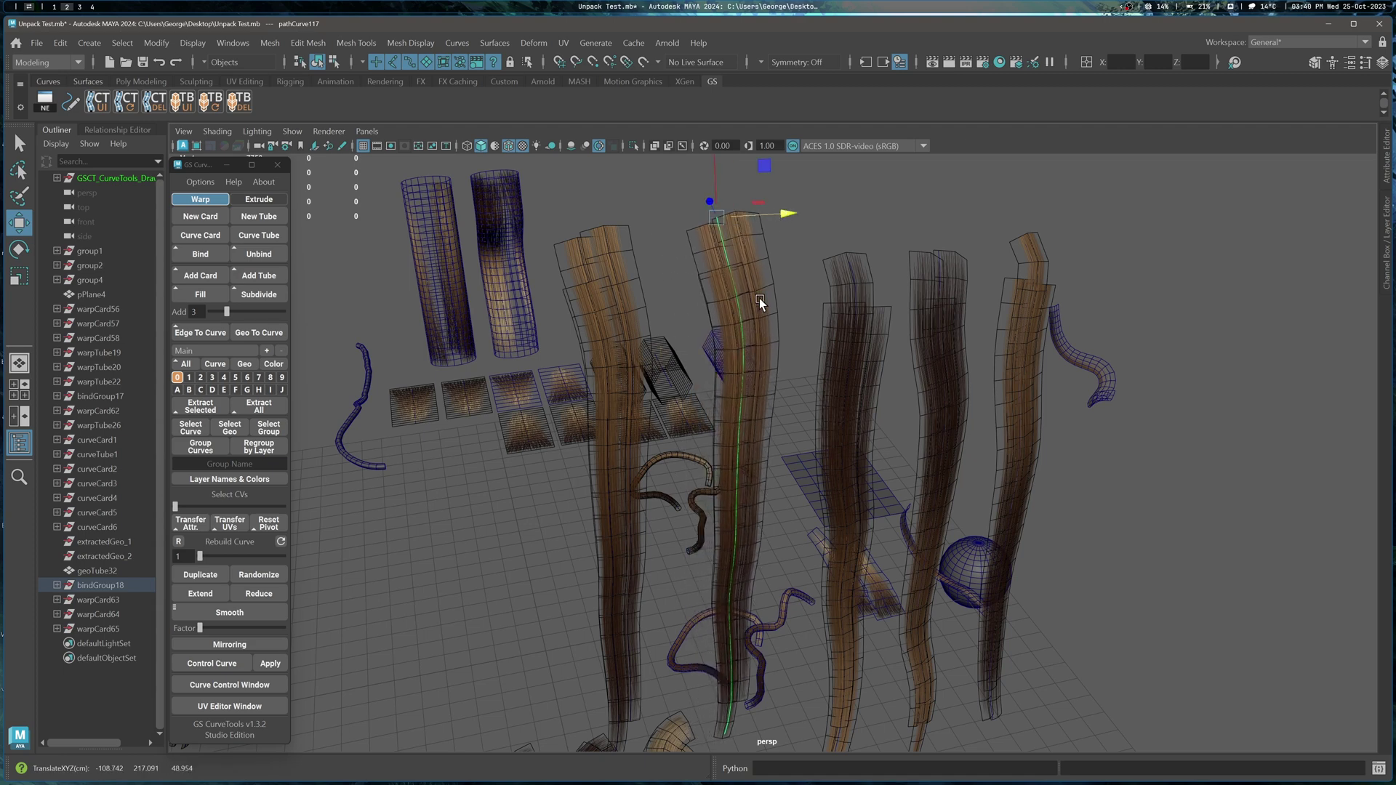
- Select the curves of the three unpacked cards one at a time, try moving the last one and undo the move
{"action": "left_click", "coordinate": [646, 312]}
{"action": "left_click_drag", "start_coordinate": [646, 312], "coordinate": [645, 283], "text": "alt"}
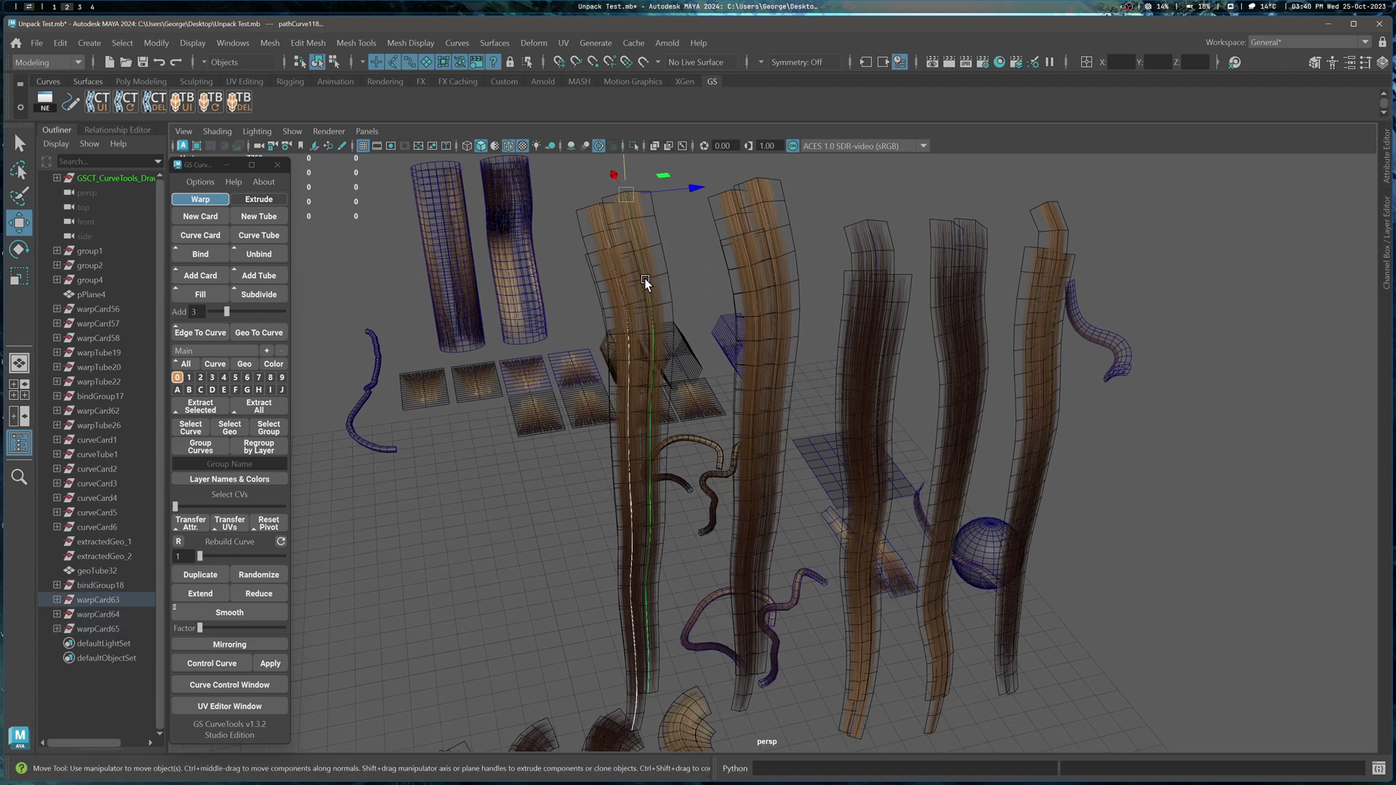
{"action": "left_click", "coordinate": [618, 286]}
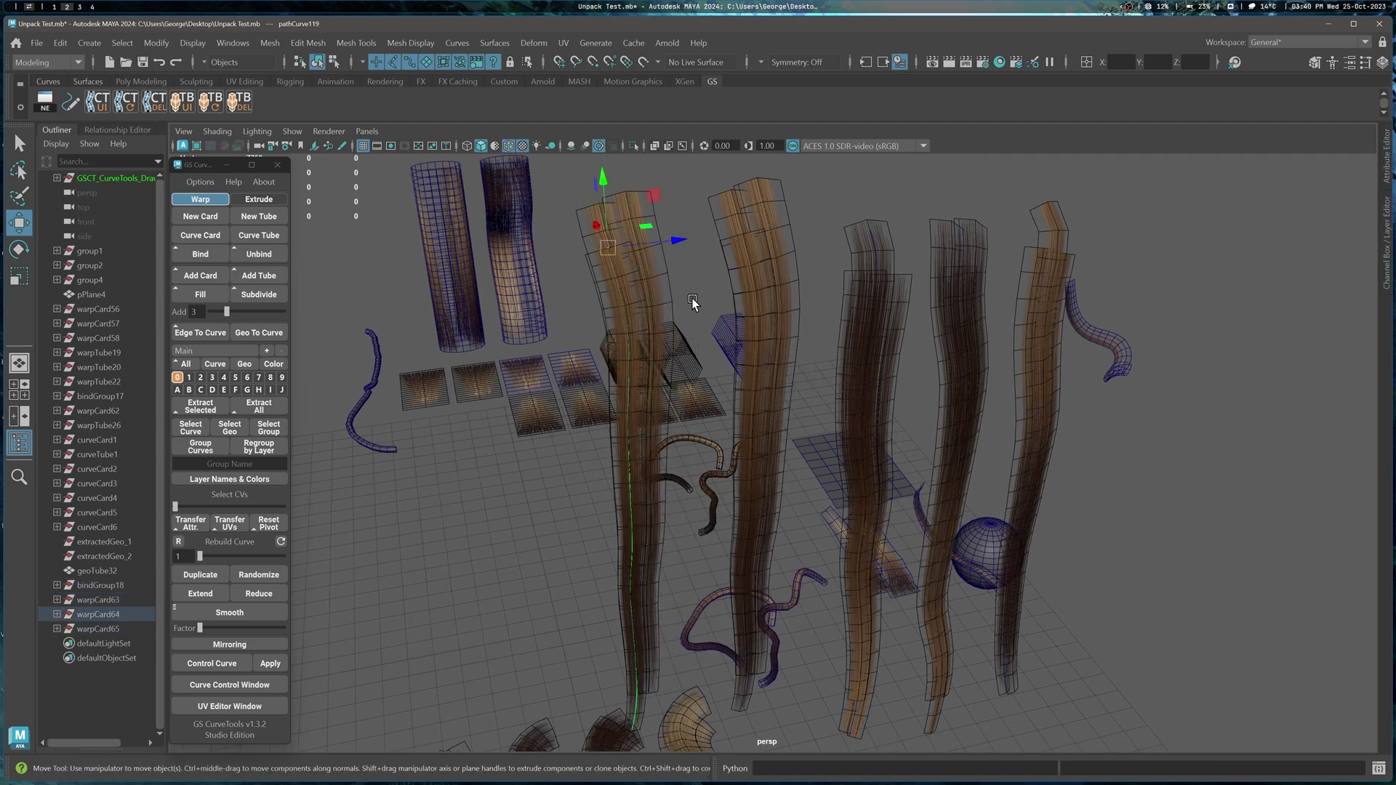
{"action": "left_click", "coordinate": [603, 217]}
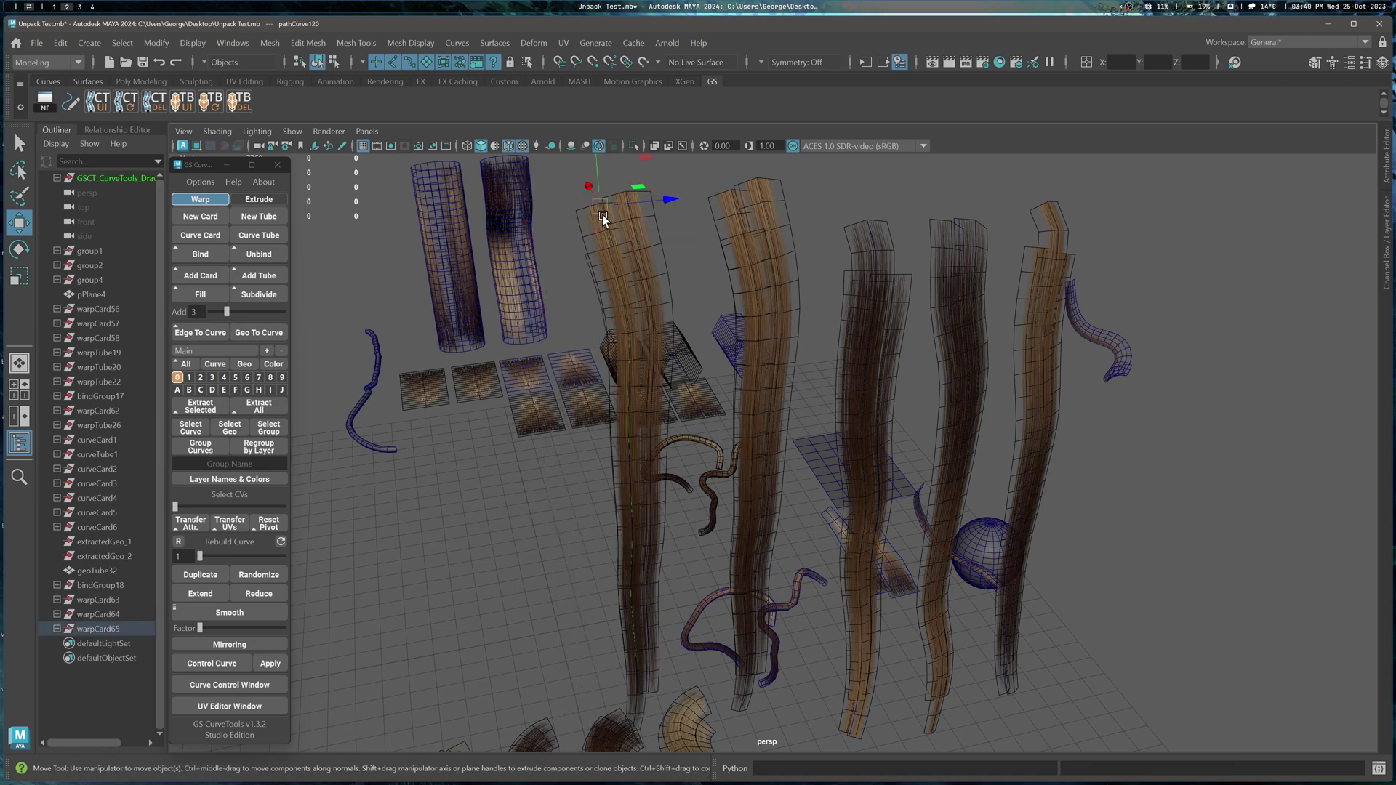
{"action": "middle_click_drag", "start_coordinate": [673, 273], "coordinate": [586, 272]}
{"action": "key", "text": "ctrl+z"}
- Review the selected unpacked card's parameters in the Curve Control Window, close it and clear the selection
{"action": "left_click", "coordinate": [257, 684]}
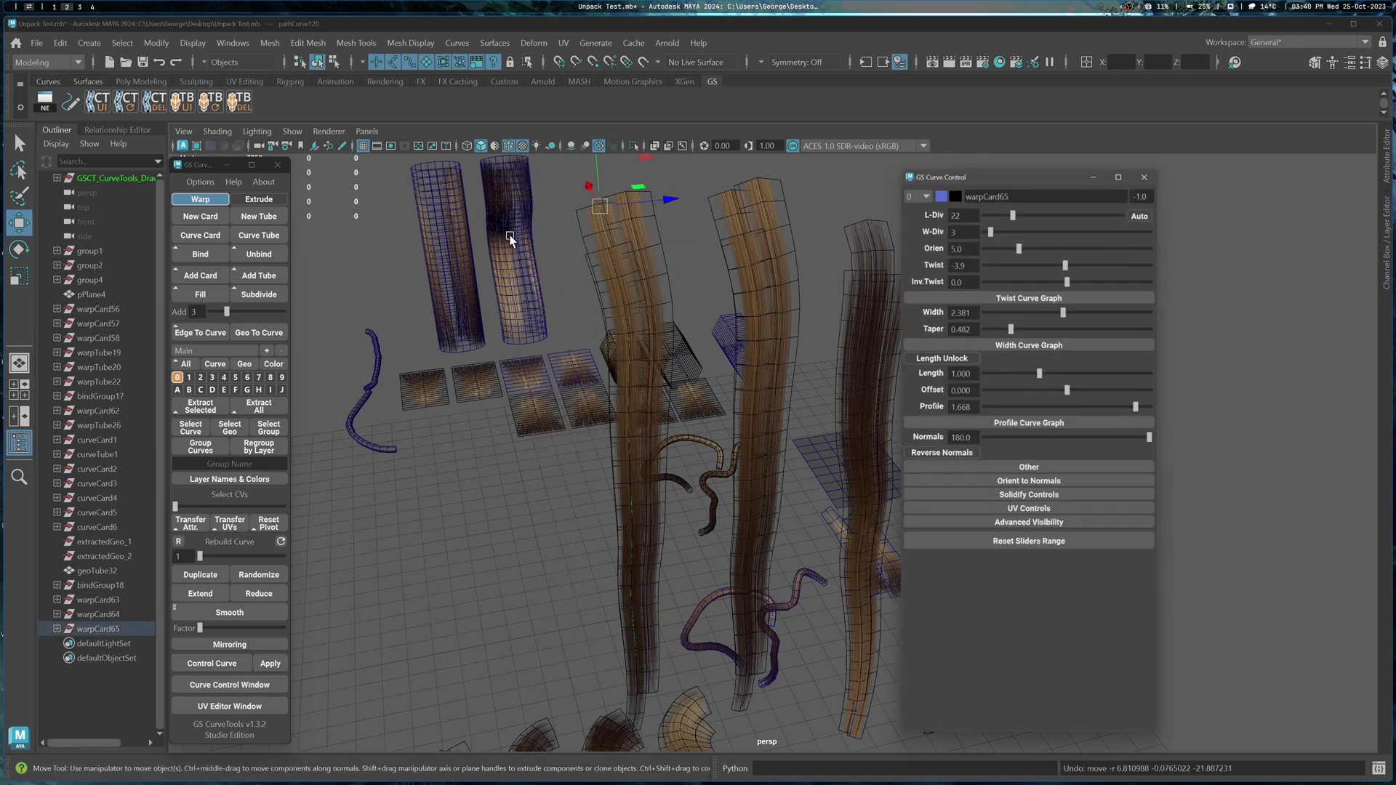
{"action": "left_click", "coordinate": [1143, 179]}
{"action": "middle_click_drag", "start_coordinate": [782, 209], "coordinate": [722, 246], "text": "alt"}
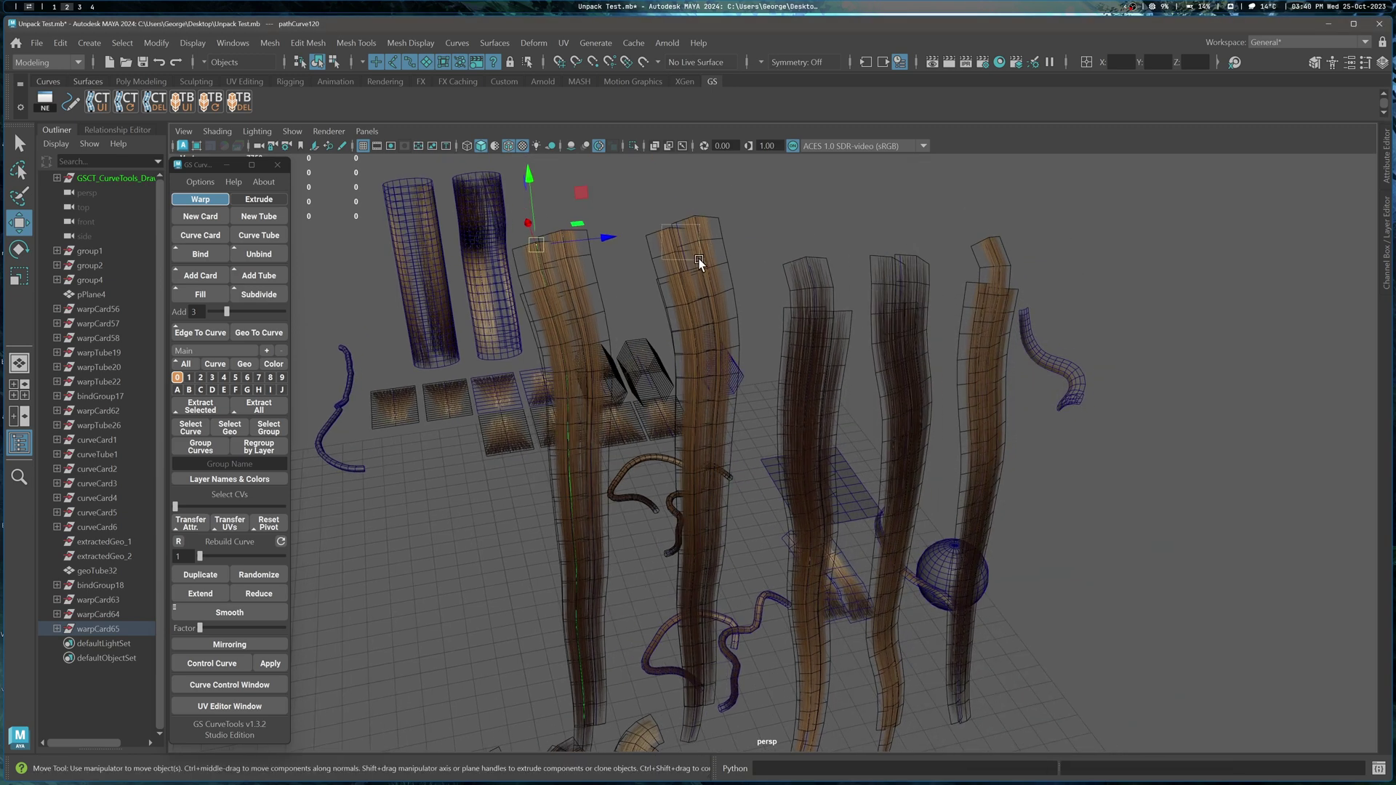
{"action": "left_click", "coordinate": [698, 258]}
{"action": "left_click", "coordinate": [735, 249]}
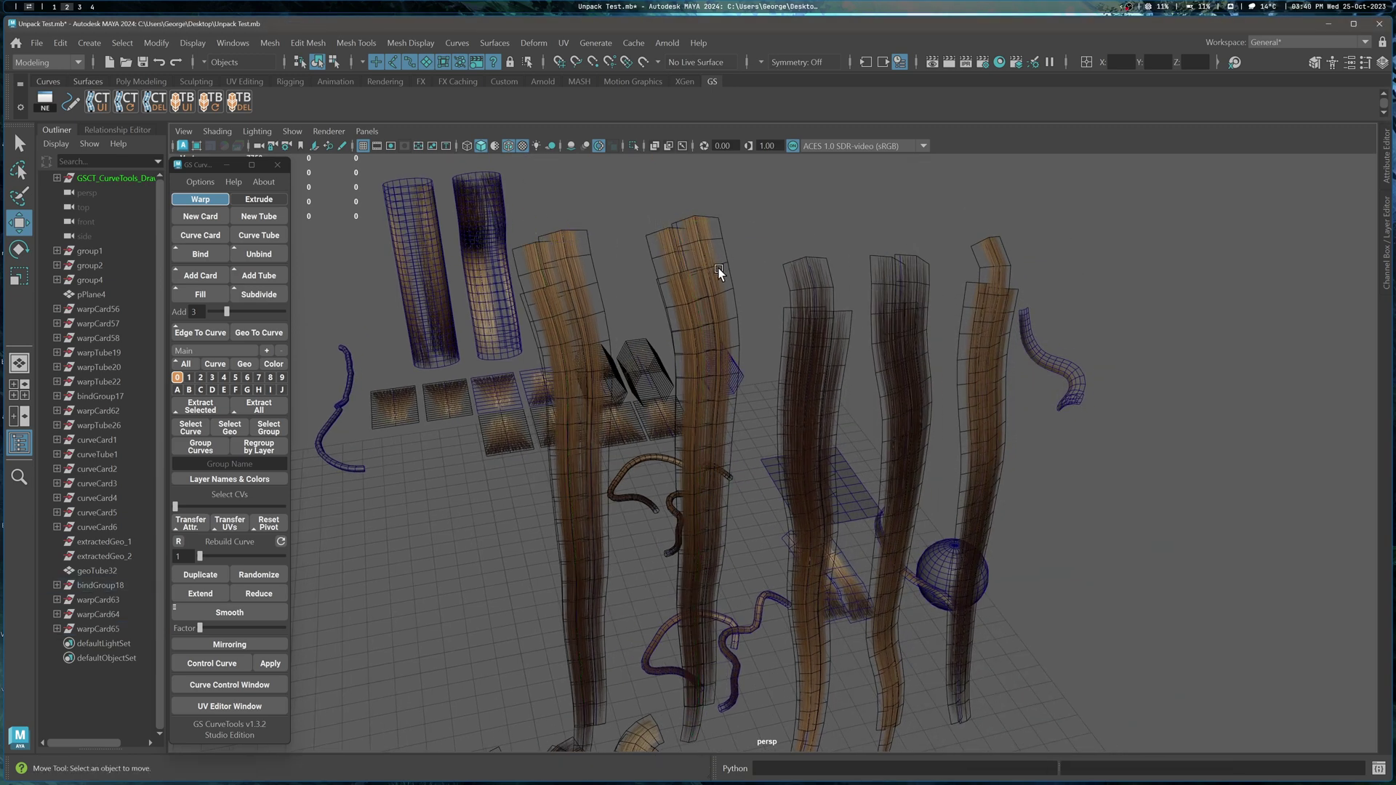
- Return to the Select tool, inspect the original bound card by selecting its curve, and deselect it
{"action": "middle_click_drag", "start_coordinate": [721, 239], "coordinate": [695, 235], "text": "alt"}
{"action": "key", "text": "q"}
{"action": "scroll", "coordinate": [696, 236], "scroll_direction": "down", "scroll_amount": 1}
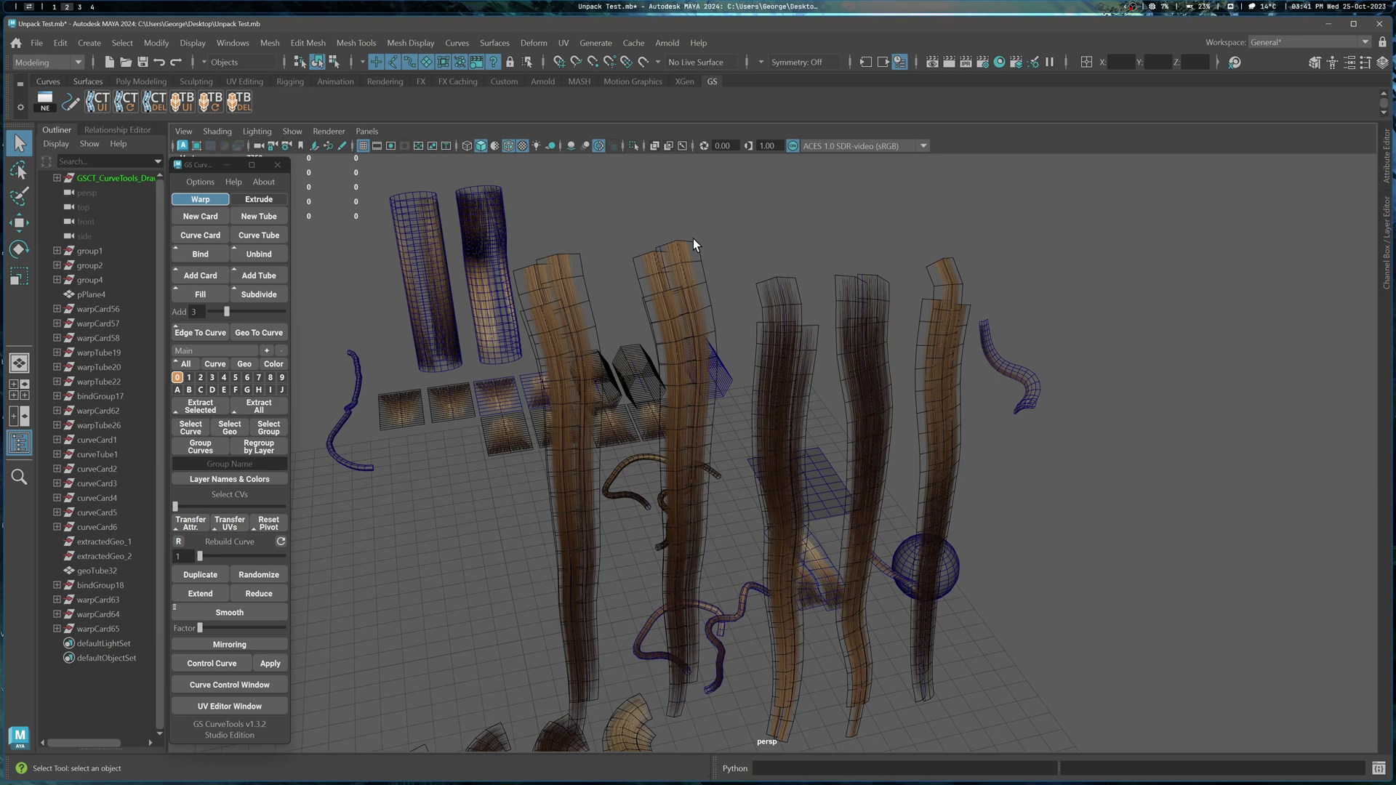
{"action": "left_click", "coordinate": [693, 239]}
{"action": "left_click_drag", "start_coordinate": [693, 238], "coordinate": [671, 308], "text": "alt"}
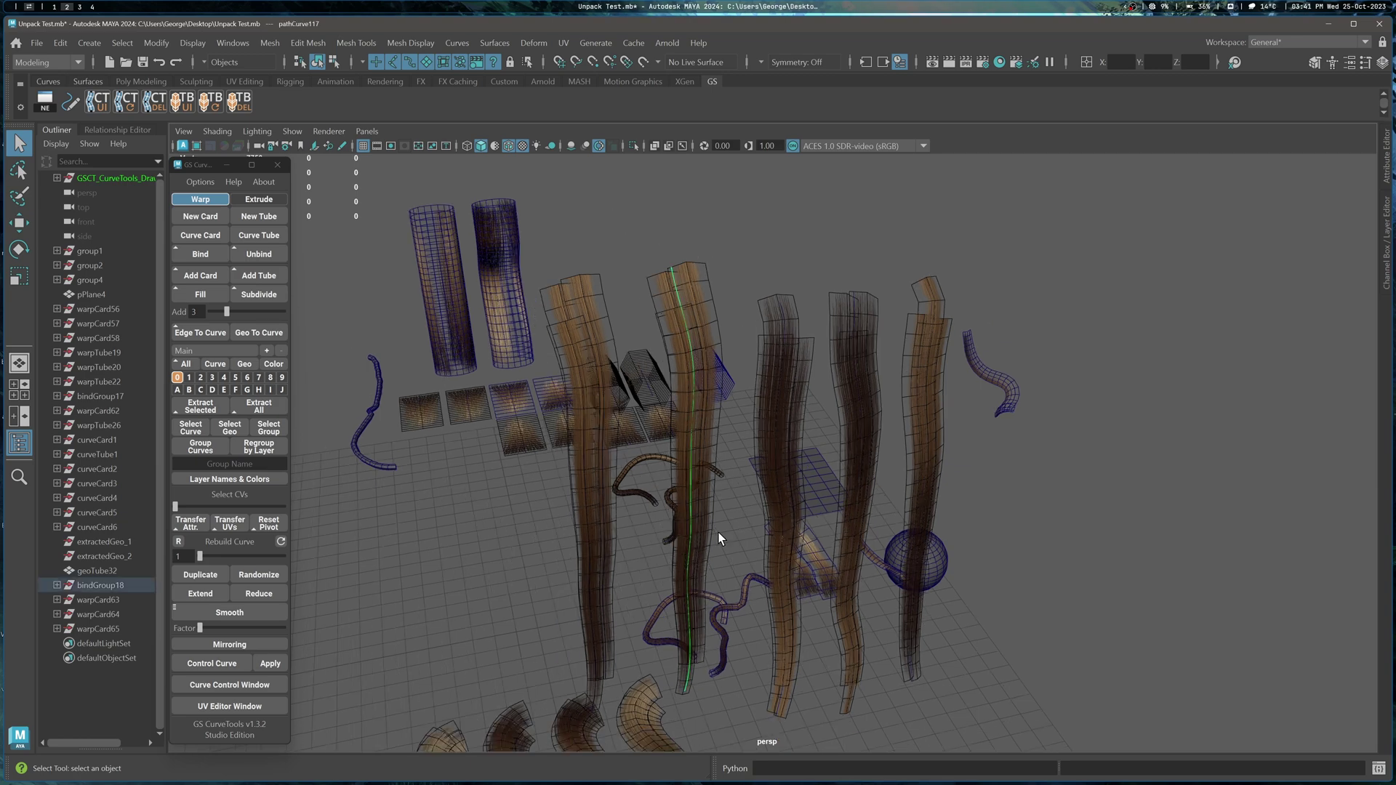
{"action": "scroll", "coordinate": [525, 239], "scroll_direction": "up", "scroll_amount": 2}
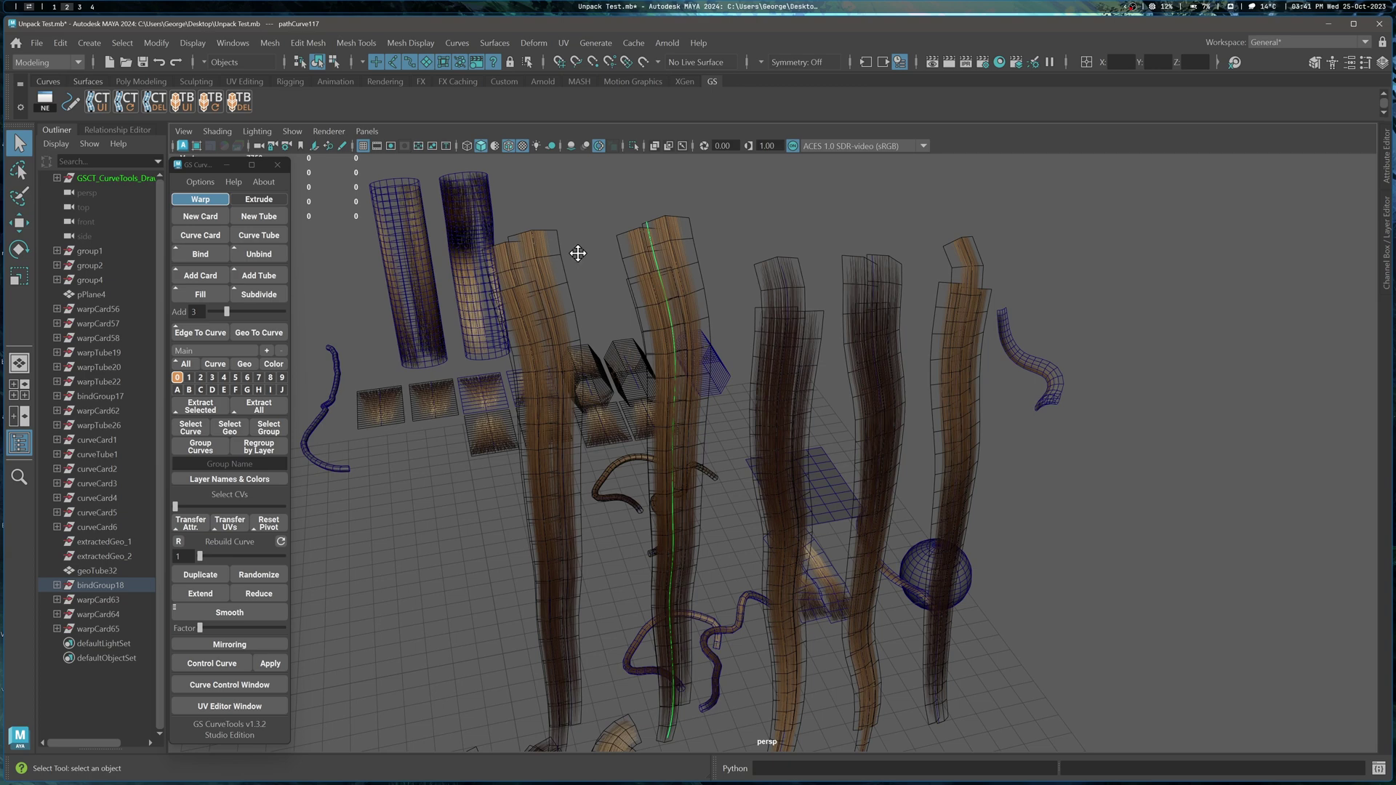
{"action": "middle_click_drag", "start_coordinate": [578, 253], "coordinate": [608, 254], "text": "alt"}
{"action": "left_click", "coordinate": [663, 221]}
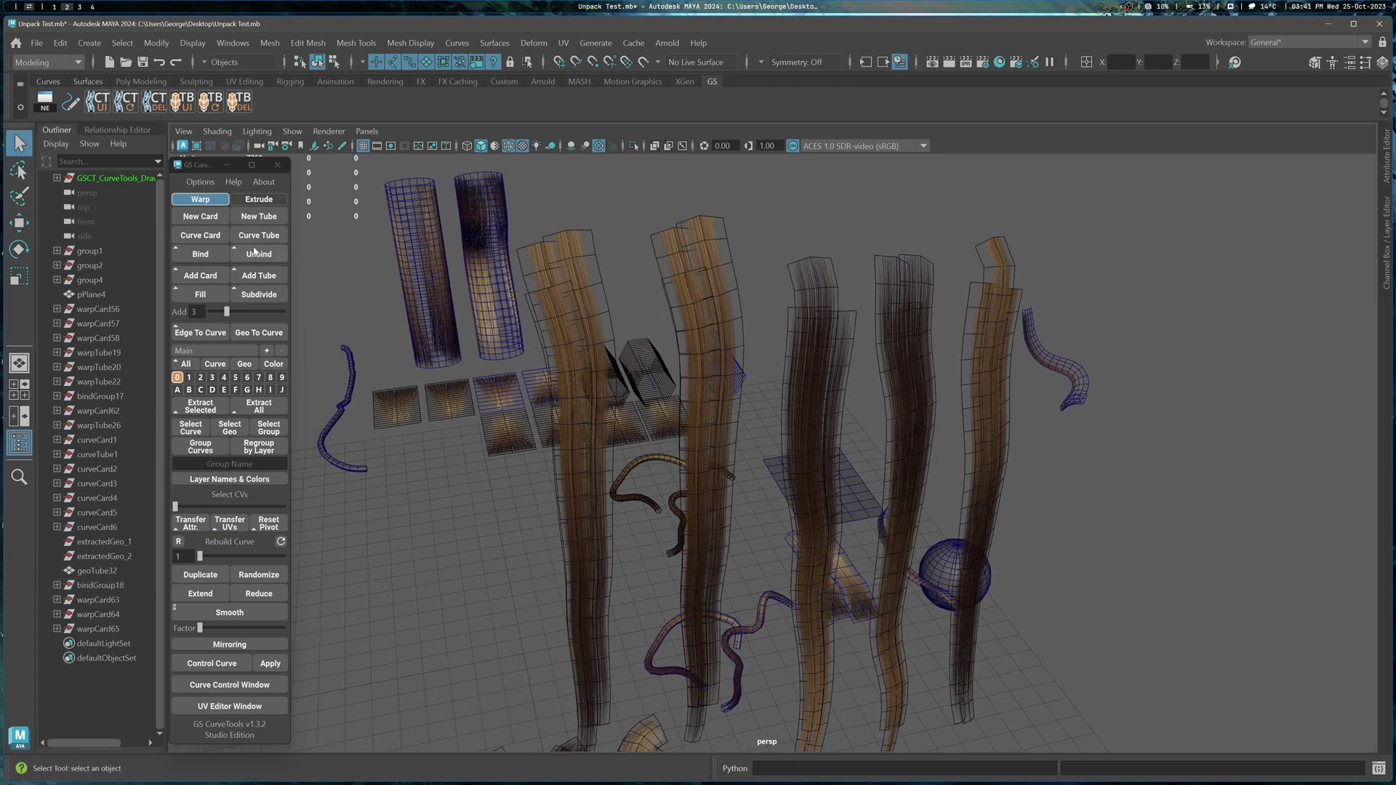
- Try moving two of the unpacked cards sideways individually, undoing each move
{"action": "left_click", "coordinate": [570, 263]}
{"action": "key", "text": "w"}
{"action": "middle_click_drag", "start_coordinate": [620, 264], "coordinate": [668, 263]}
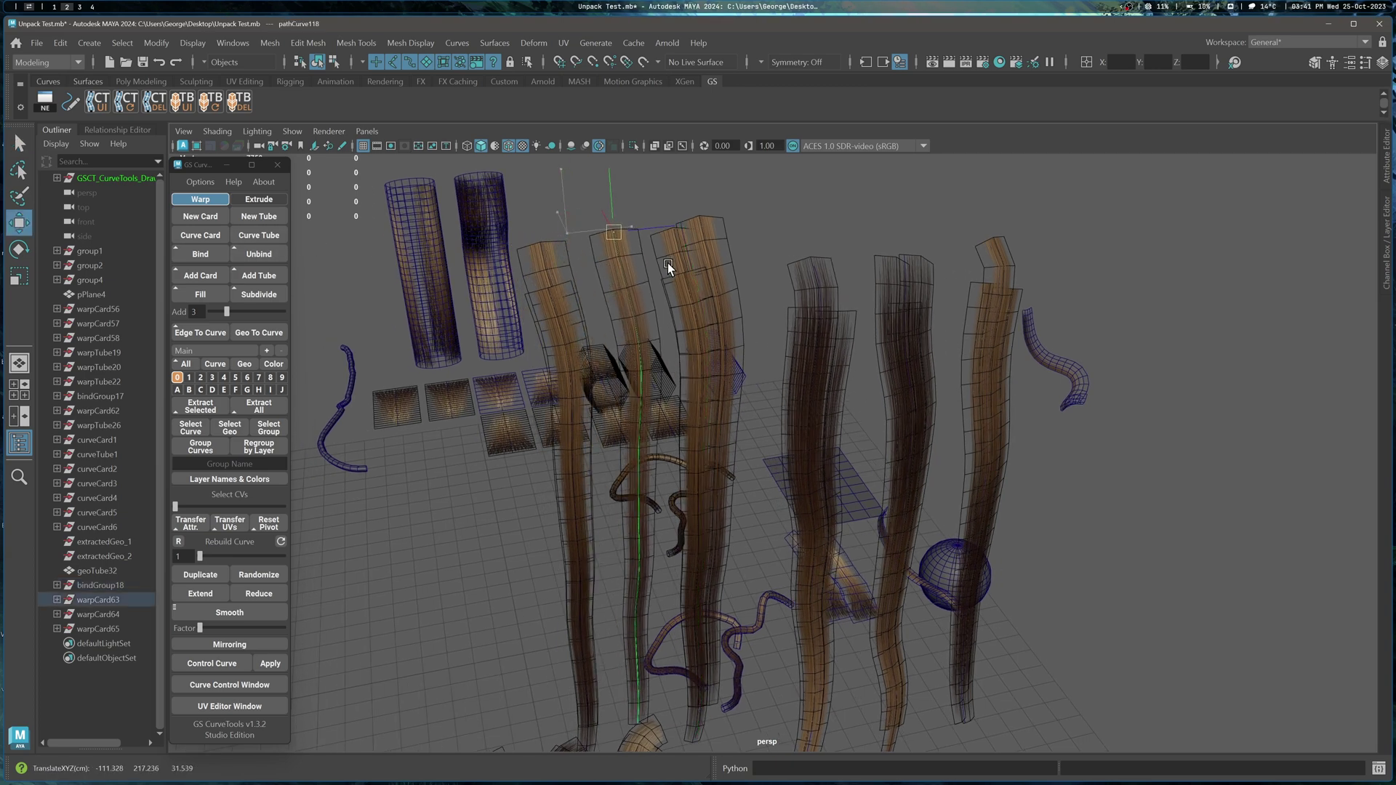
{"action": "key", "text": "ctrl+z"}
{"action": "left_click", "coordinate": [545, 264]}
{"action": "middle_click_drag", "start_coordinate": [552, 250], "coordinate": [463, 256]}
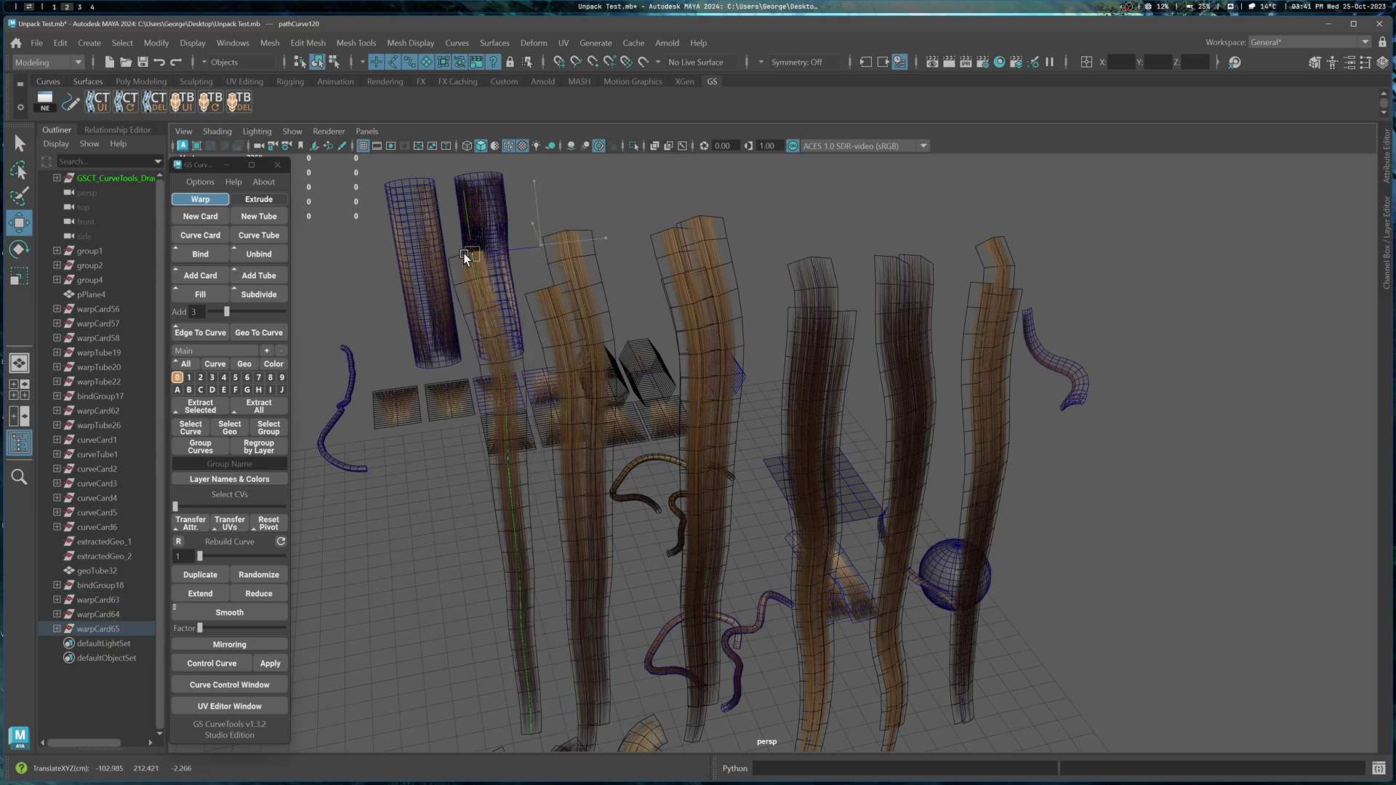
{"action": "key", "text": "ctrl+z"}
- Select the original bound card's curve and examine the Unbind/Unpack options in the detached GS CurveTools options list before closing it
{"action": "left_click", "coordinate": [743, 246]}
{"action": "left_click_drag", "start_coordinate": [672, 230], "coordinate": [710, 255]}
{"action": "left_click", "coordinate": [724, 278]}
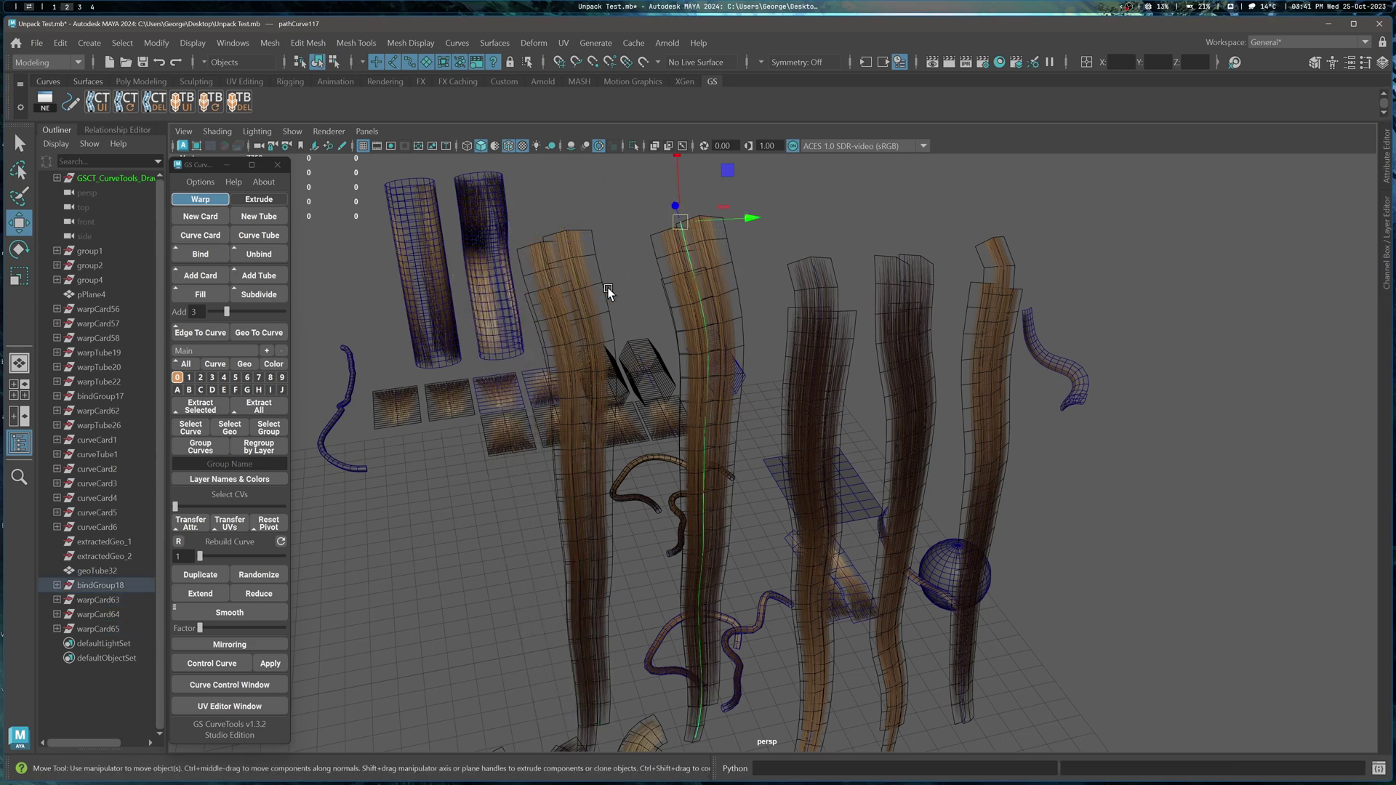
{"action": "middle_click_drag", "start_coordinate": [704, 308], "coordinate": [761, 264], "text": "alt"}
{"action": "key", "text": "q"}
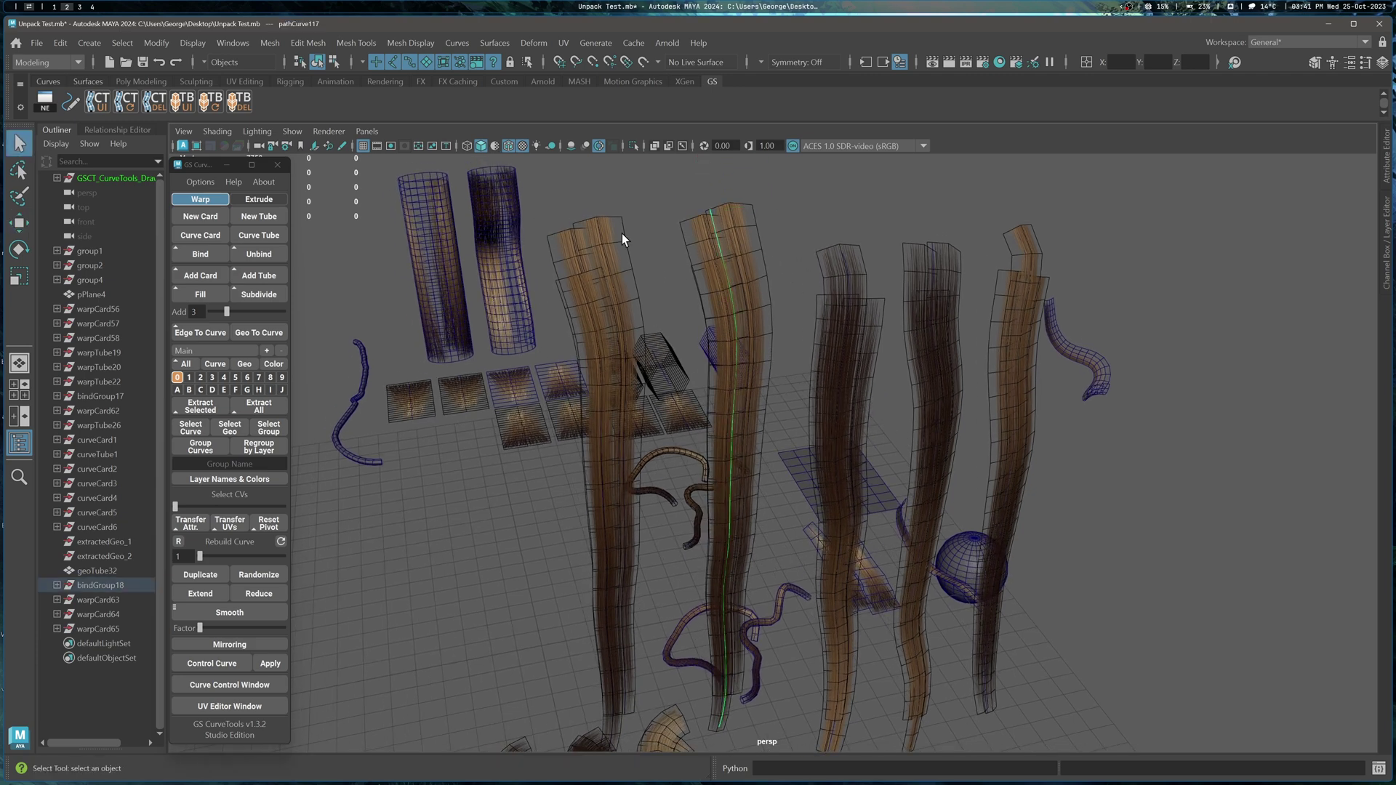
{"action": "left_click", "coordinate": [195, 184]}
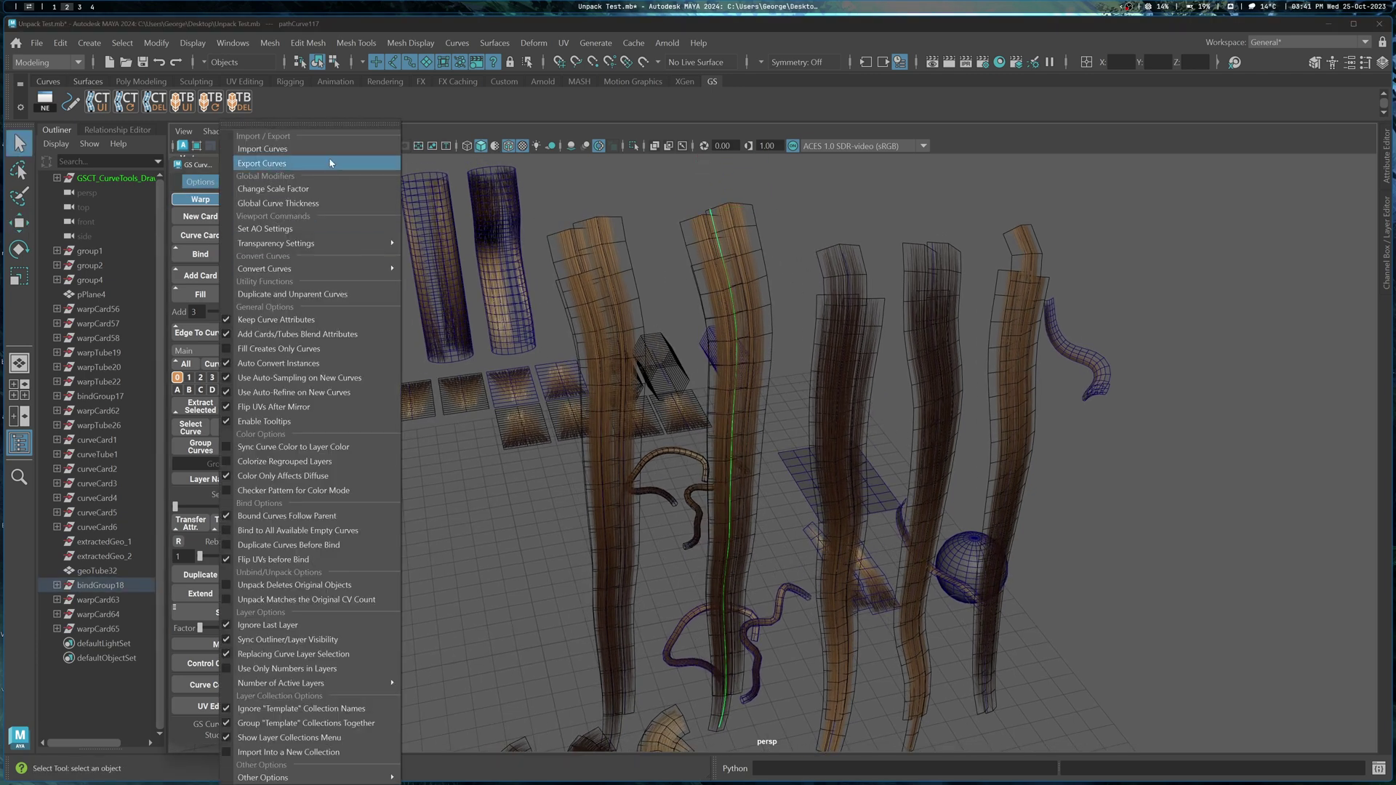
{"action": "left_click", "coordinate": [313, 125]}
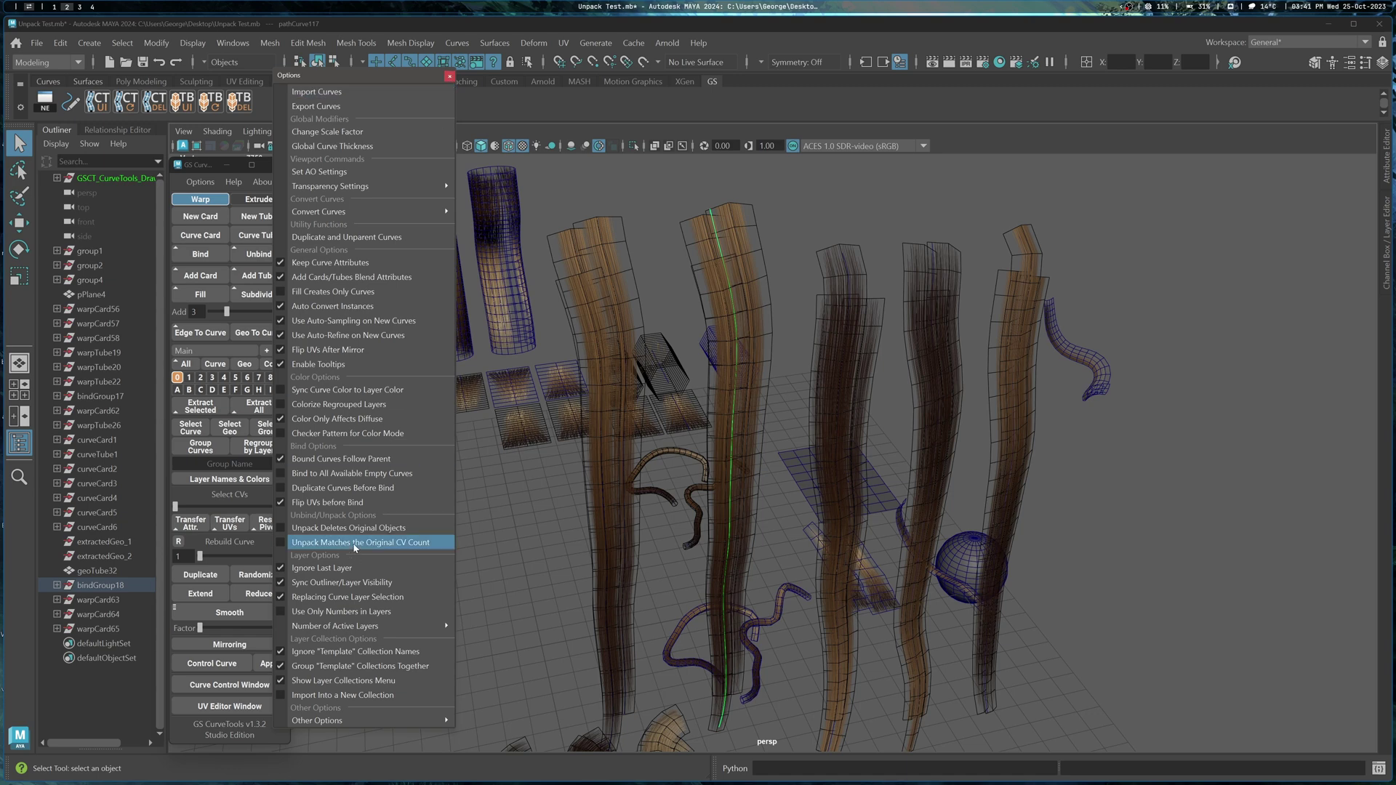
{"action": "left_click", "coordinate": [450, 75]}
- Reselect the original bound card's curve and unpack it with deletion of the original bound object
{"action": "left_click_drag", "start_coordinate": [791, 292], "coordinate": [625, 246], "text": "alt"}
{"action": "left_click", "coordinate": [746, 199]}
{"action": "left_click", "coordinate": [682, 227]}
{"action": "left_click", "coordinate": [260, 254]}
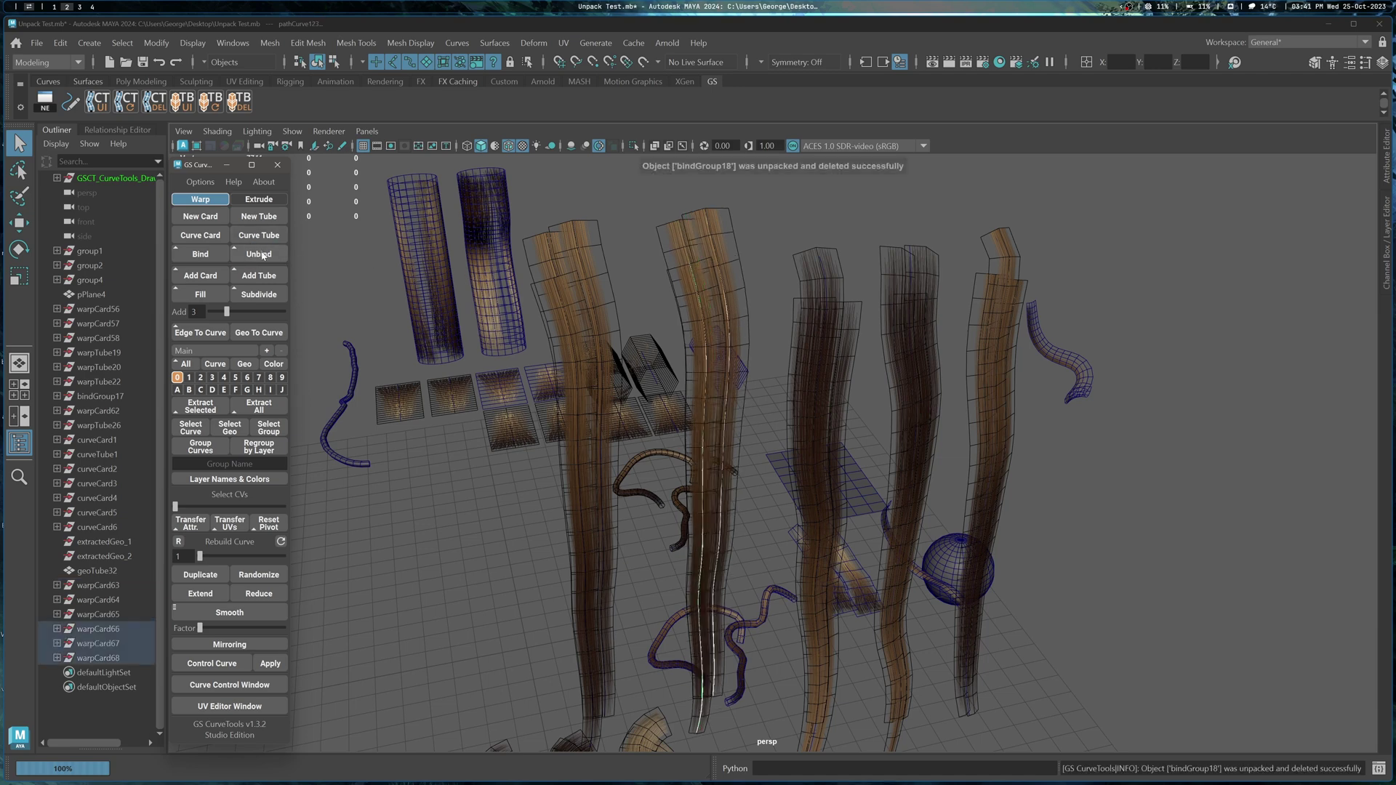
- Move the newly unpacked cards slightly toward the first unpacked set, select the first set's cards and clear the selection
{"action": "key", "text": "w"}
{"action": "left_click_drag", "start_coordinate": [725, 221], "coordinate": [554, 331]}
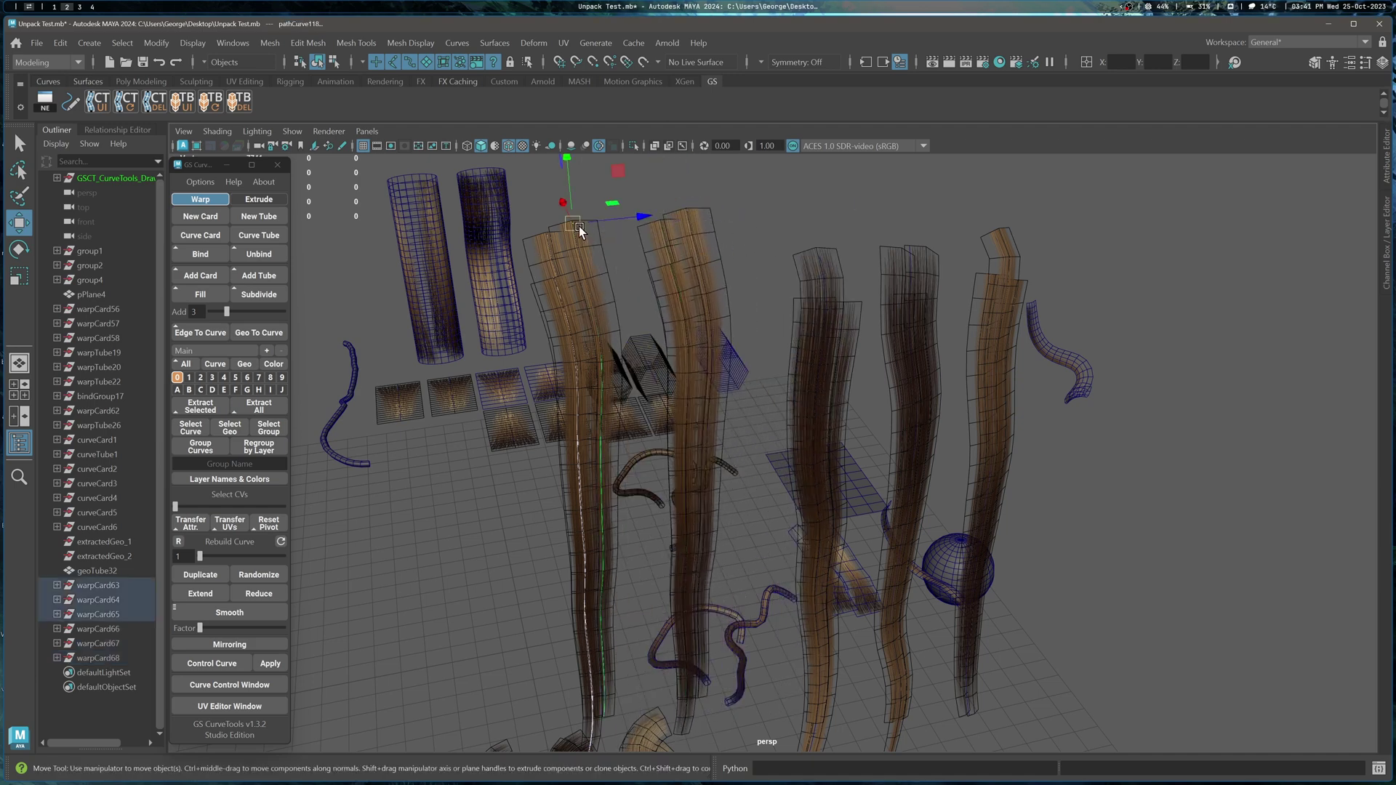
{"action": "mouse_move", "coordinate": [579, 226]}
{"action": "left_mouse_down"}
{"action": "mouse_move", "coordinate": [560, 246]}
{"action": "mouse_move", "coordinate": [573, 217]}
{"action": "left_mouse_up"}
{"action": "scroll", "coordinate": [672, 243], "scroll_direction": "down", "scroll_amount": 4}
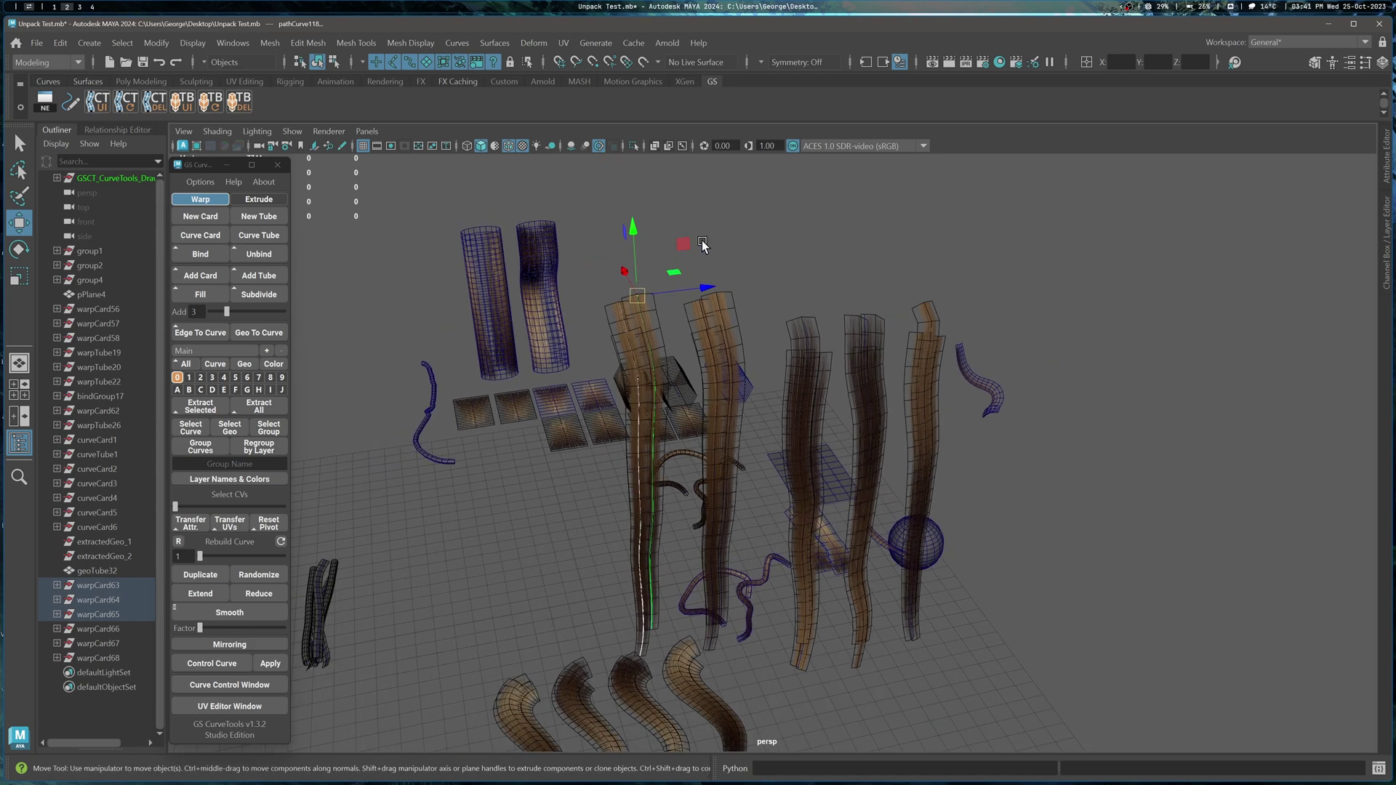
{"action": "left_click", "coordinate": [703, 245]}
- Examine the second set of unpacked cards and the neighbouring dark hair card by selecting their curves in turn
{"action": "scroll", "coordinate": [729, 319], "scroll_direction": "up", "scroll_amount": 4}
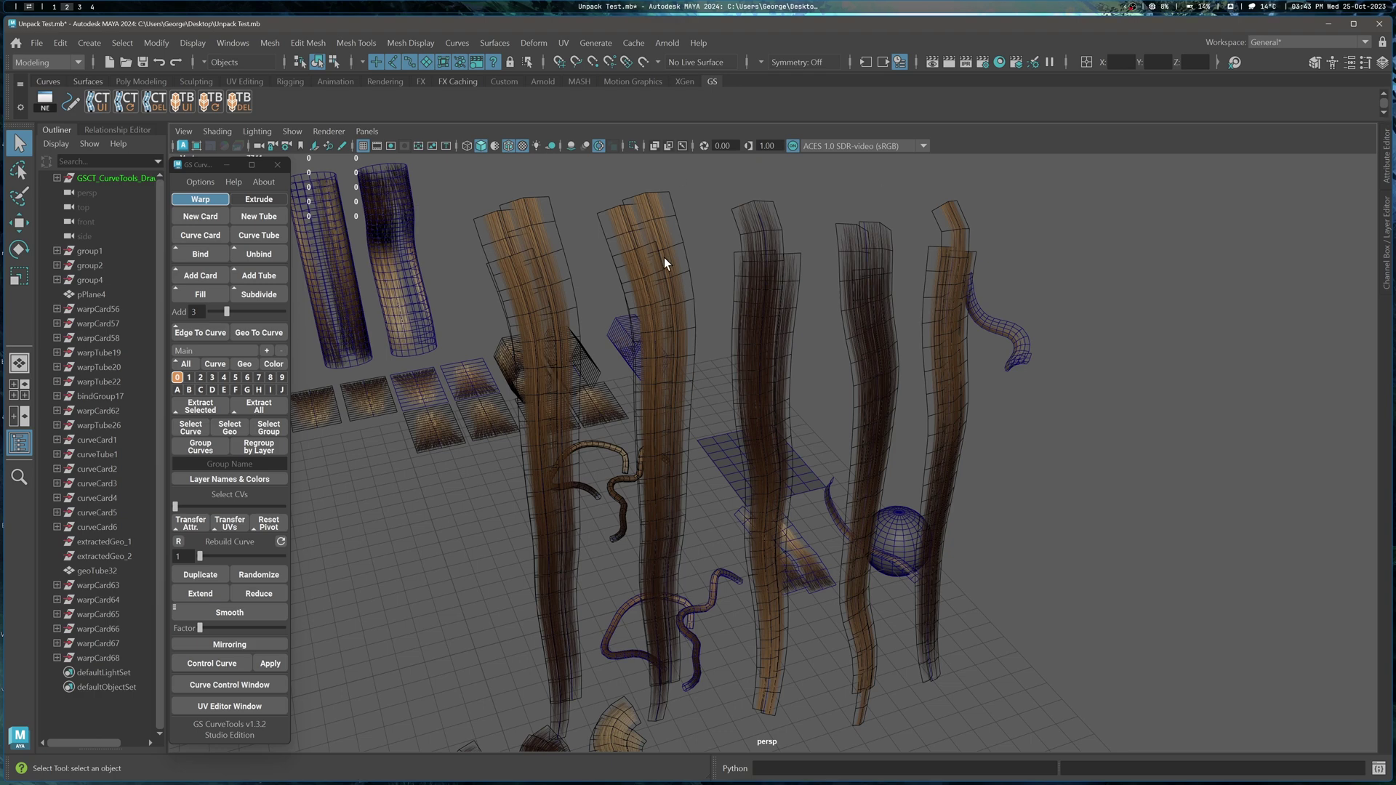
{"action": "scroll", "coordinate": [665, 257], "scroll_direction": "up", "scroll_amount": 3}
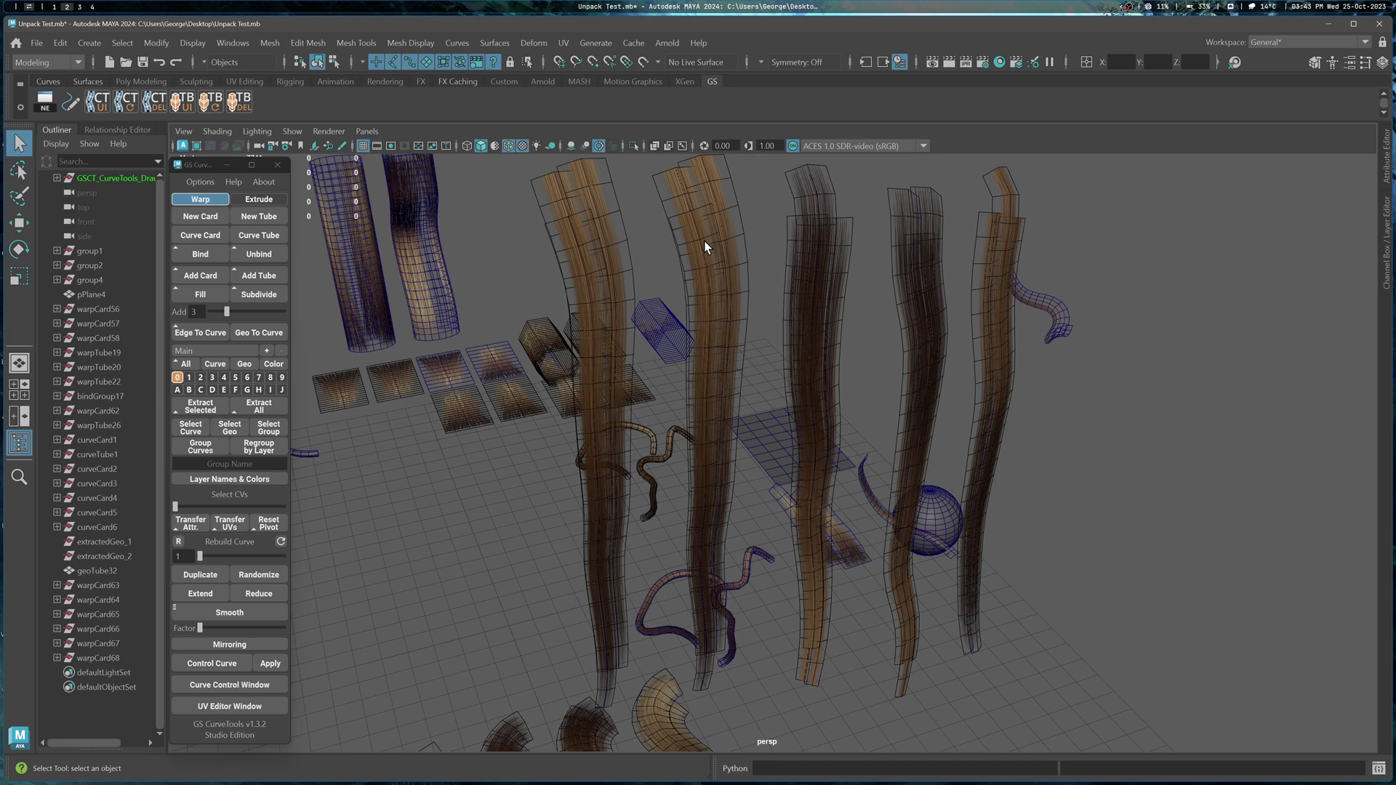
{"action": "left_click_drag", "start_coordinate": [708, 247], "coordinate": [730, 249], "text": "alt"}
{"action": "middle_click_drag", "start_coordinate": [730, 250], "coordinate": [701, 260], "text": "alt"}
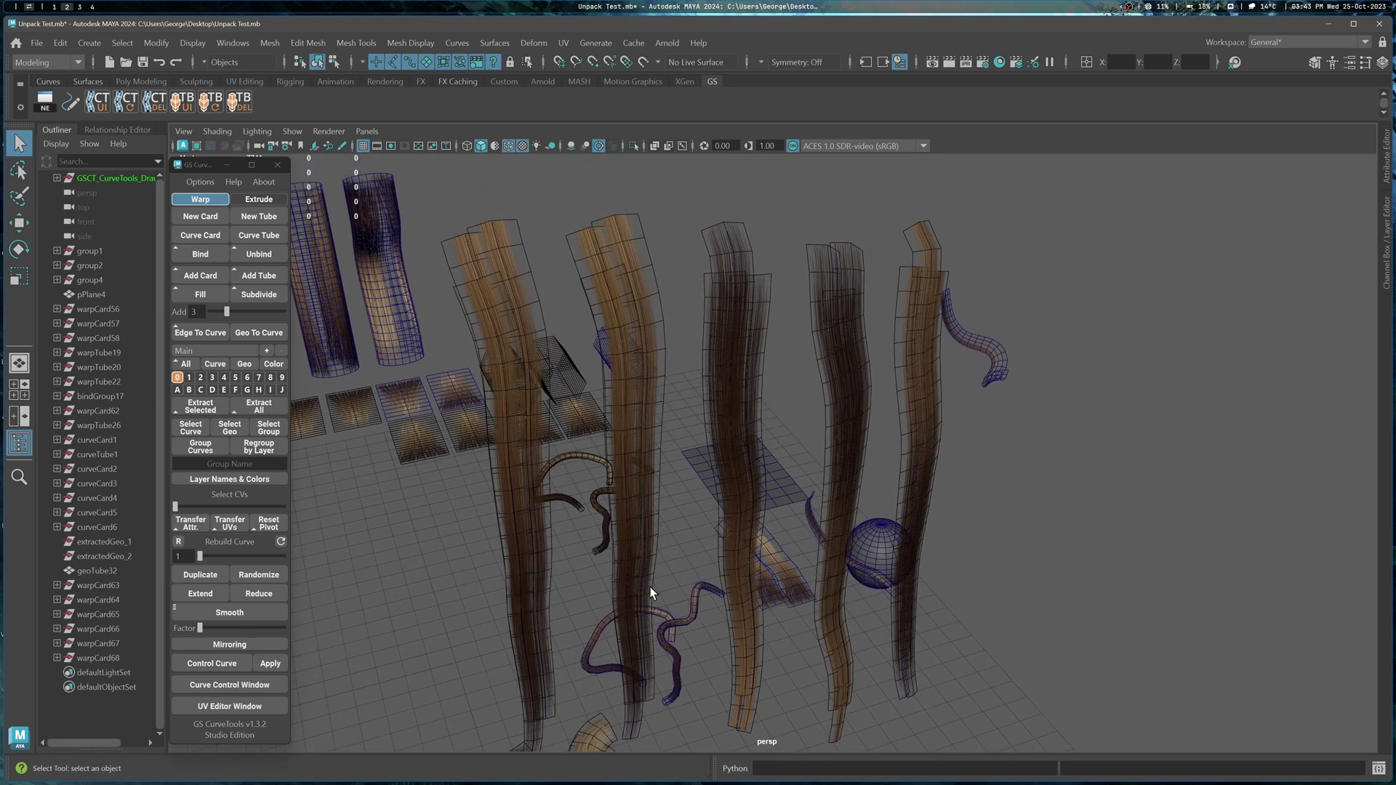
{"action": "left_click", "coordinate": [650, 264]}
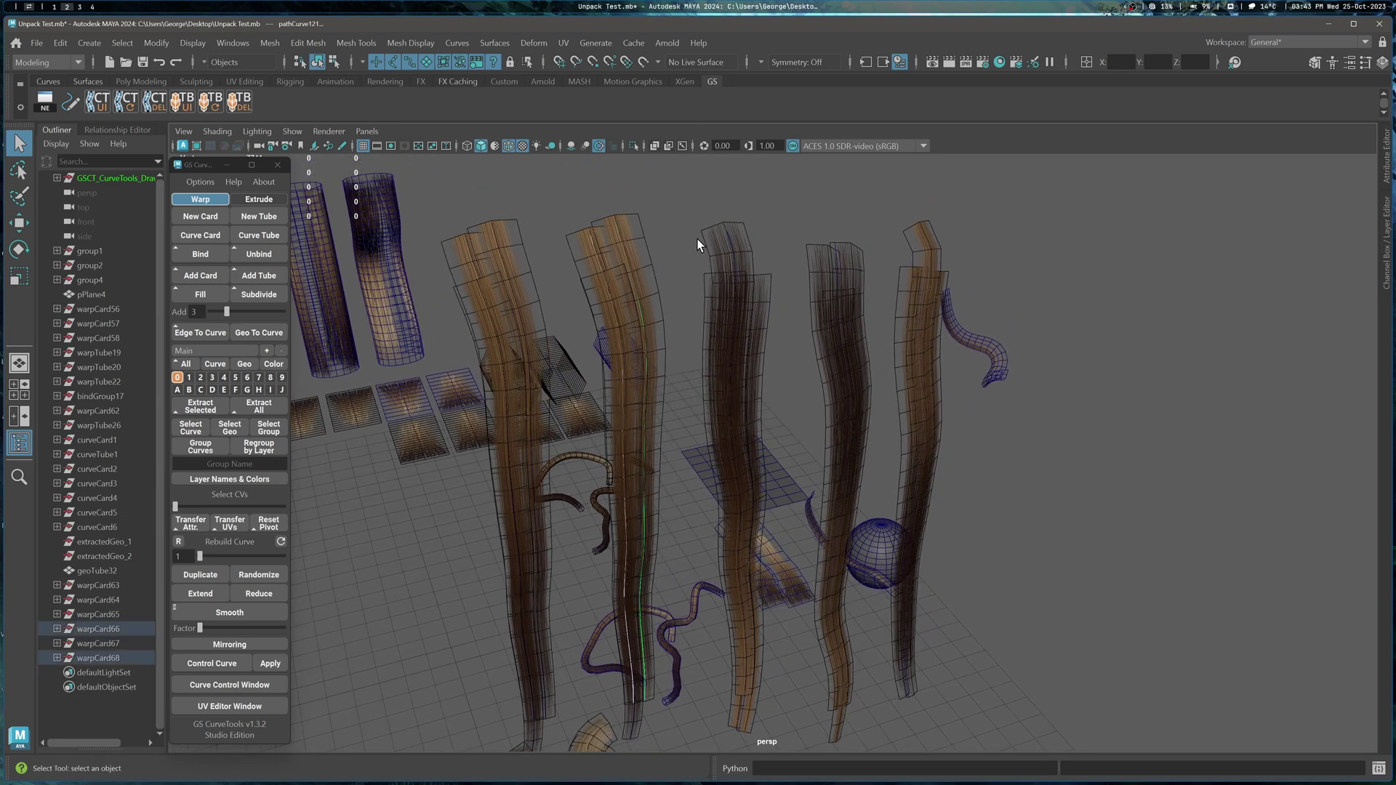
{"action": "left_click", "coordinate": [739, 247]}
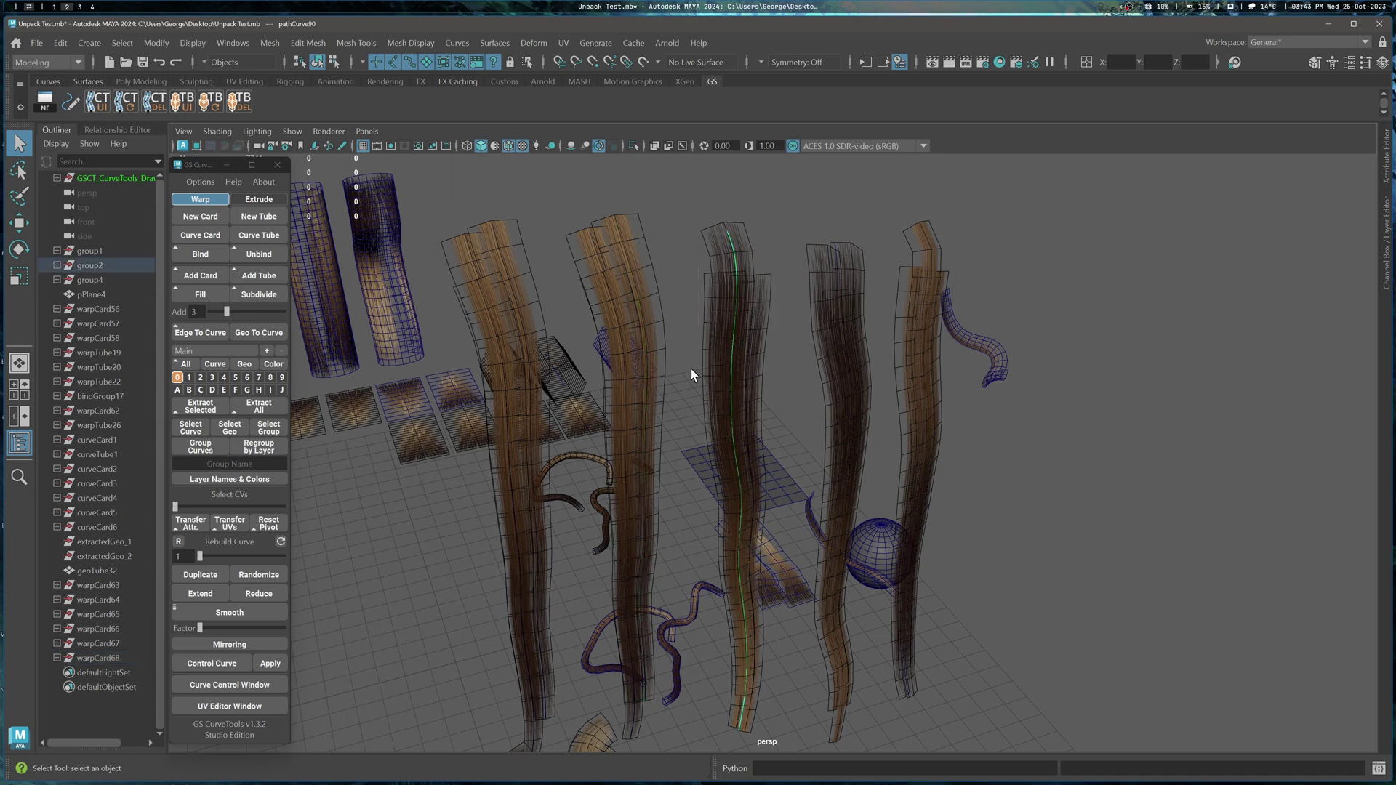
{"action": "left_click", "coordinate": [654, 301]}
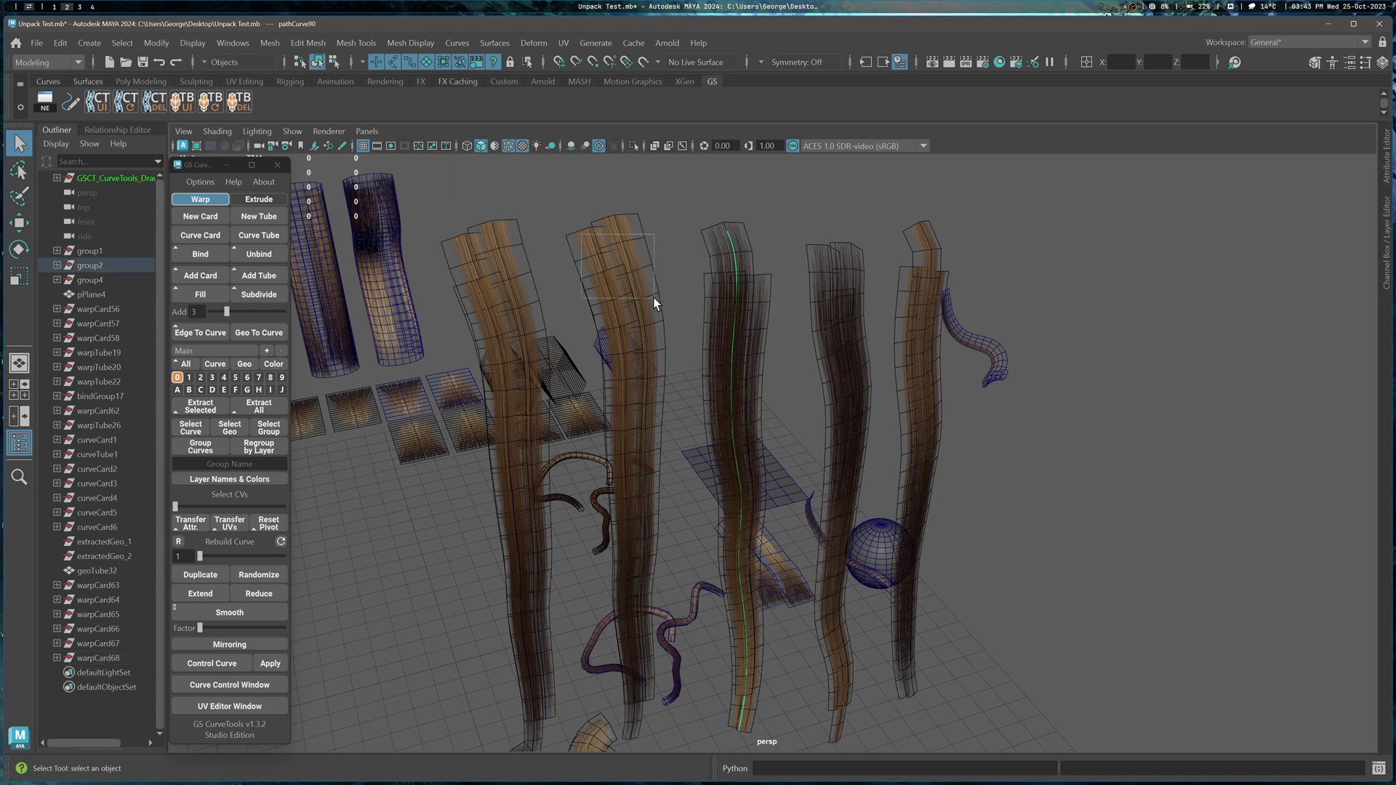
{"action": "left_click", "coordinate": [669, 246]}
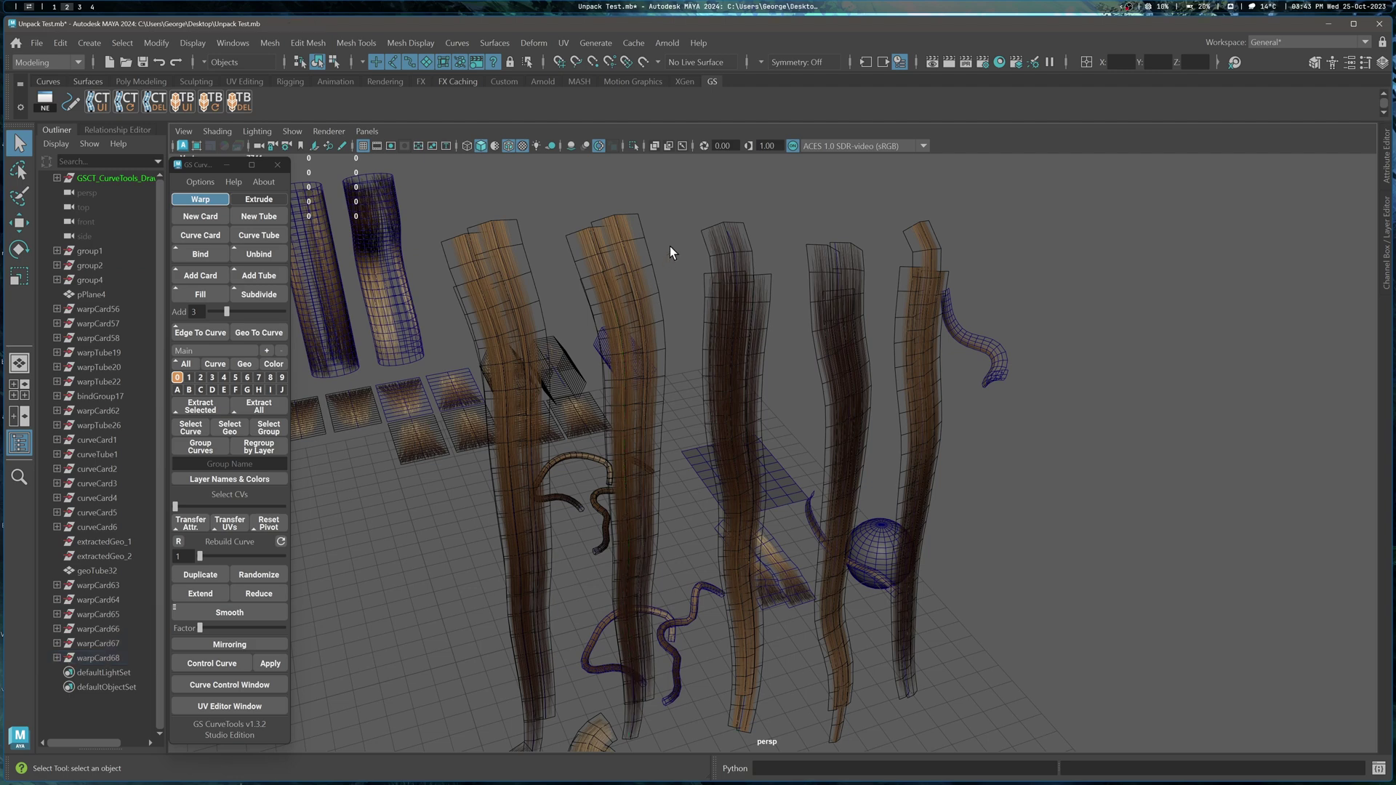
{"action": "left_click", "coordinate": [742, 298]}
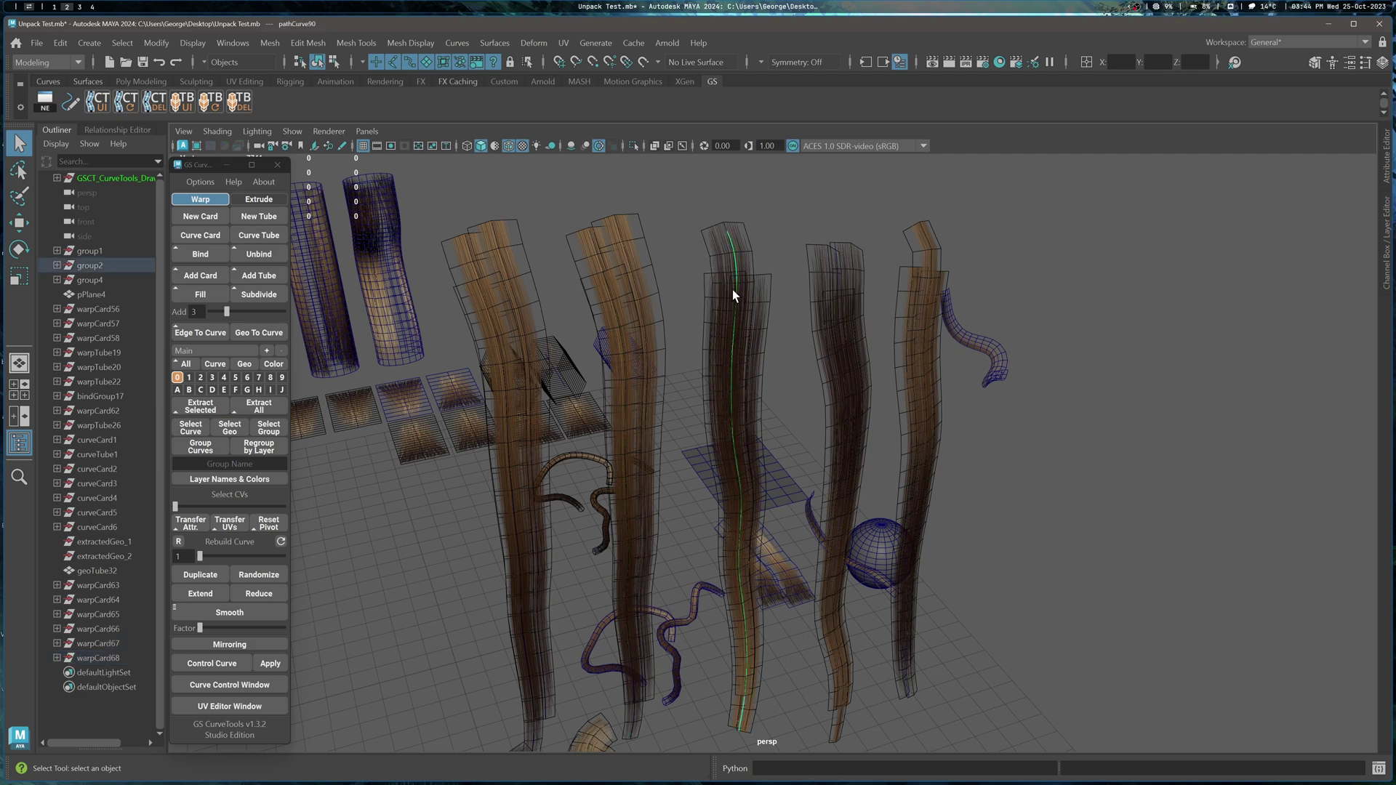
{"action": "left_click_drag", "start_coordinate": [731, 289], "coordinate": [718, 312], "text": "alt"}
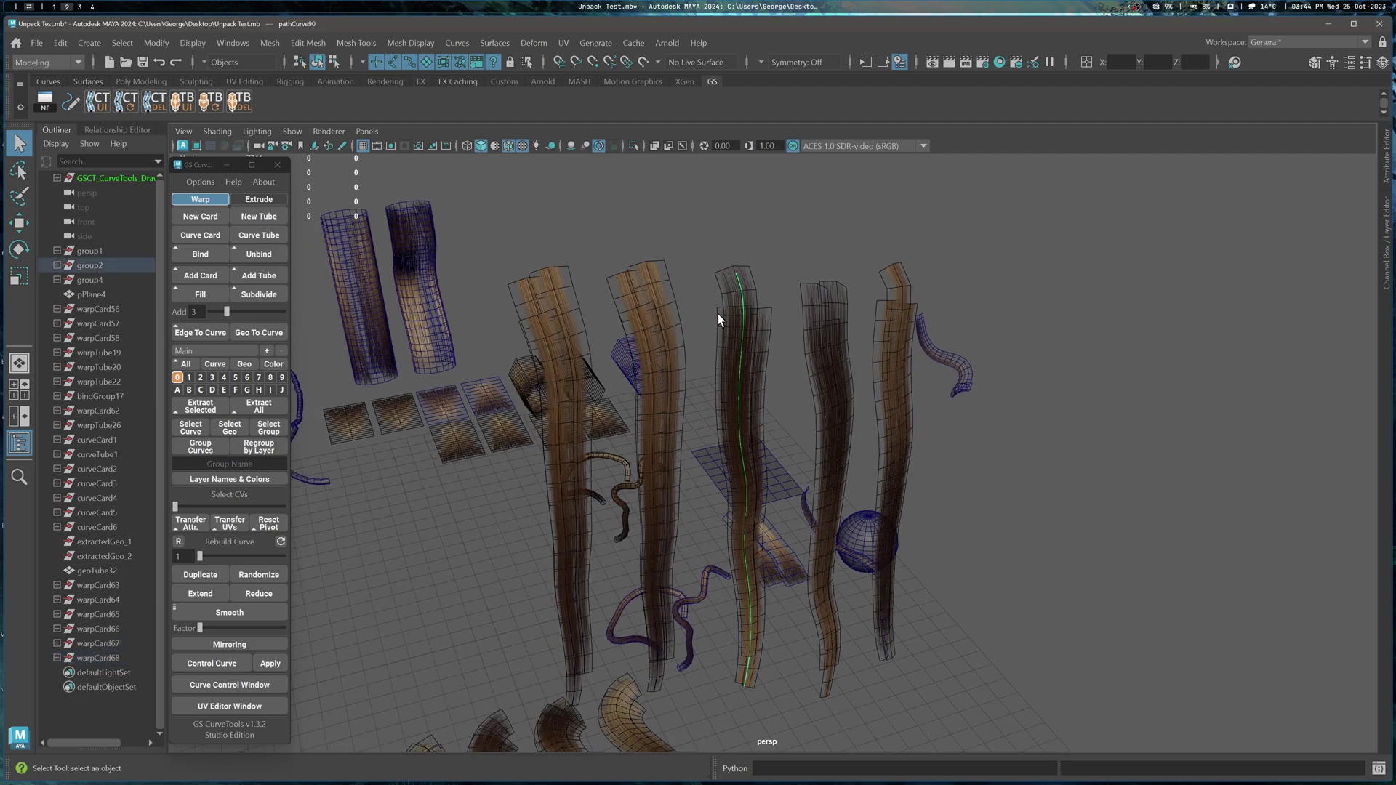
{"action": "left_click", "coordinate": [696, 283]}
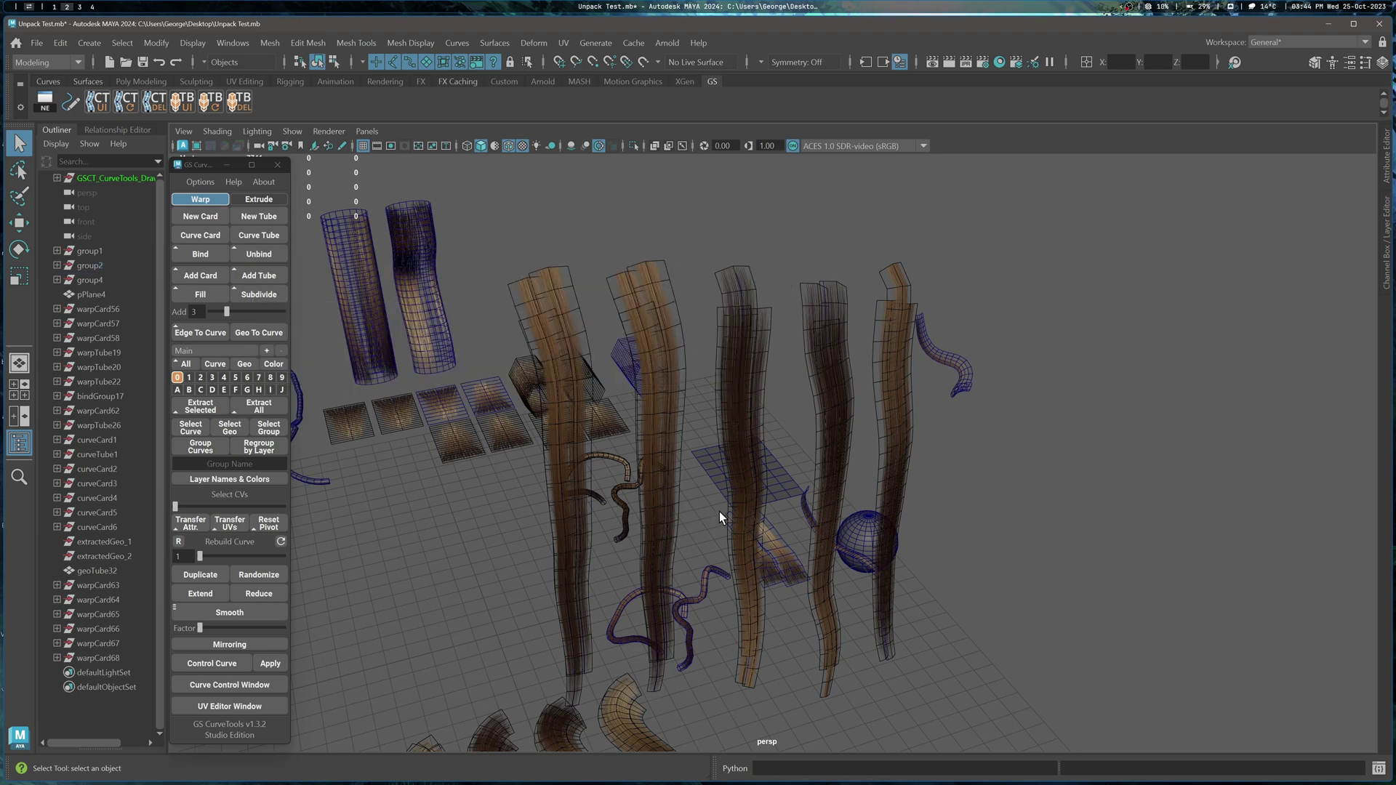
{"action": "left_click", "coordinate": [749, 328]}
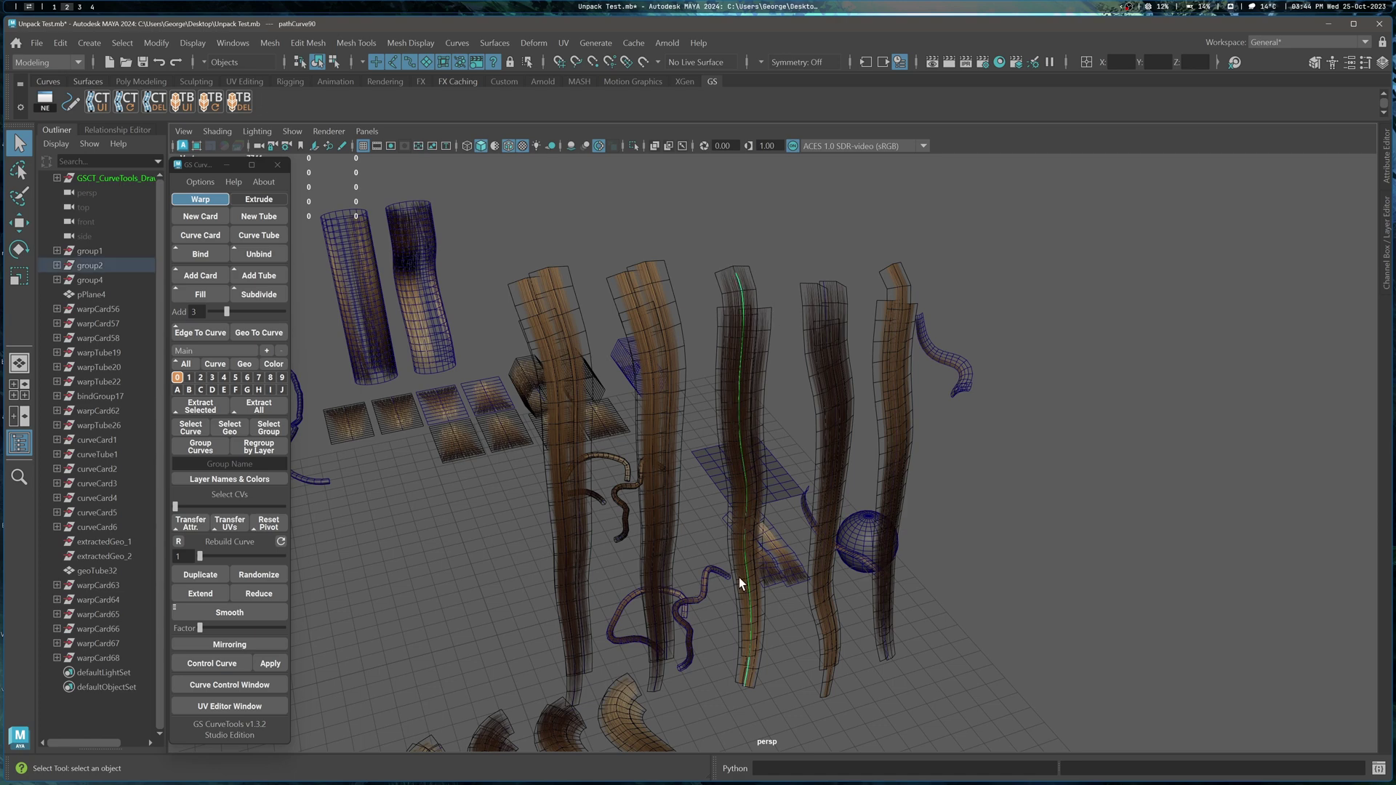
{"action": "scroll", "coordinate": [758, 416], "scroll_direction": "up", "scroll_amount": 1}
{"action": "scroll", "coordinate": [757, 416], "scroll_direction": "up", "scroll_amount": 1}
{"action": "left_click", "coordinate": [251, 336]}
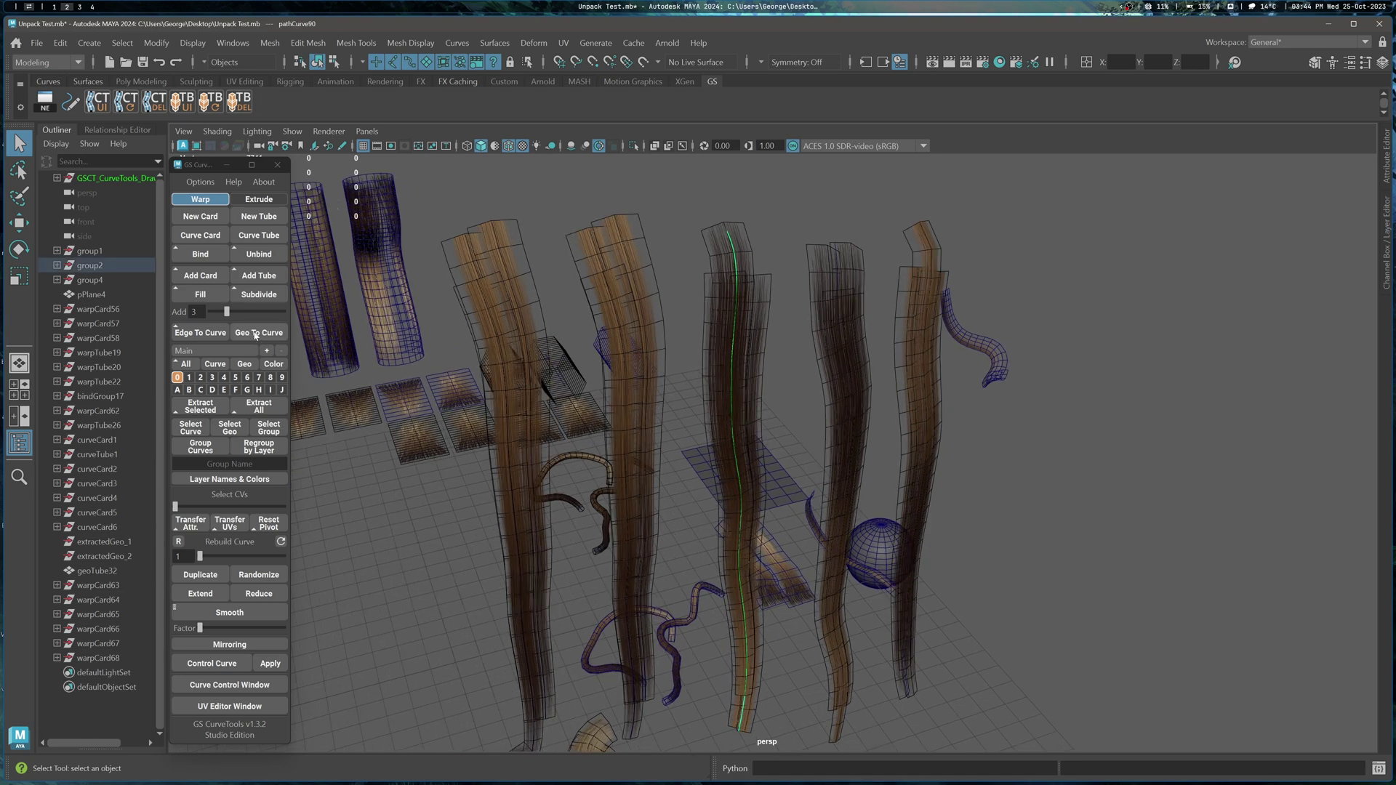
{"action": "left_click", "coordinate": [1196, 258]}
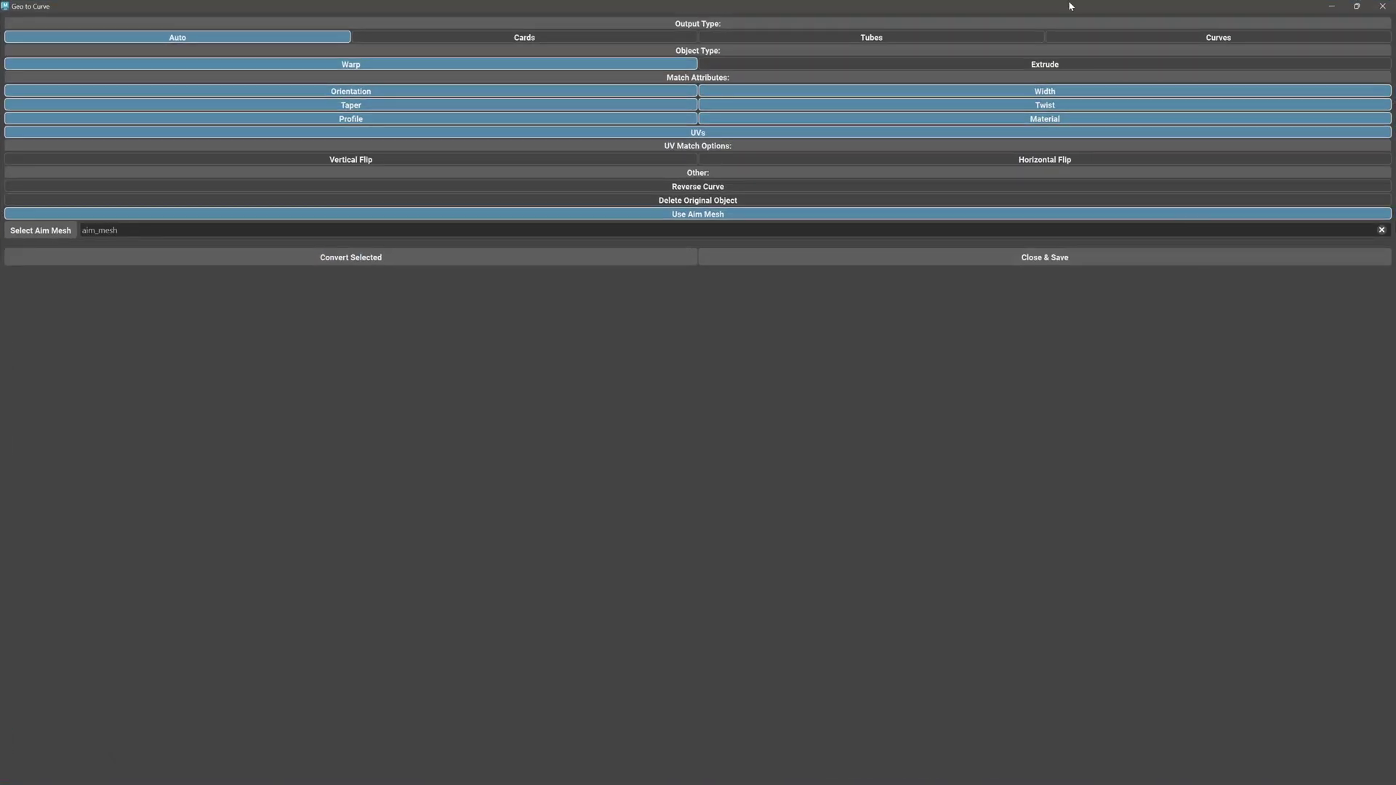
{"action": "double_click", "coordinate": [1069, 6]}
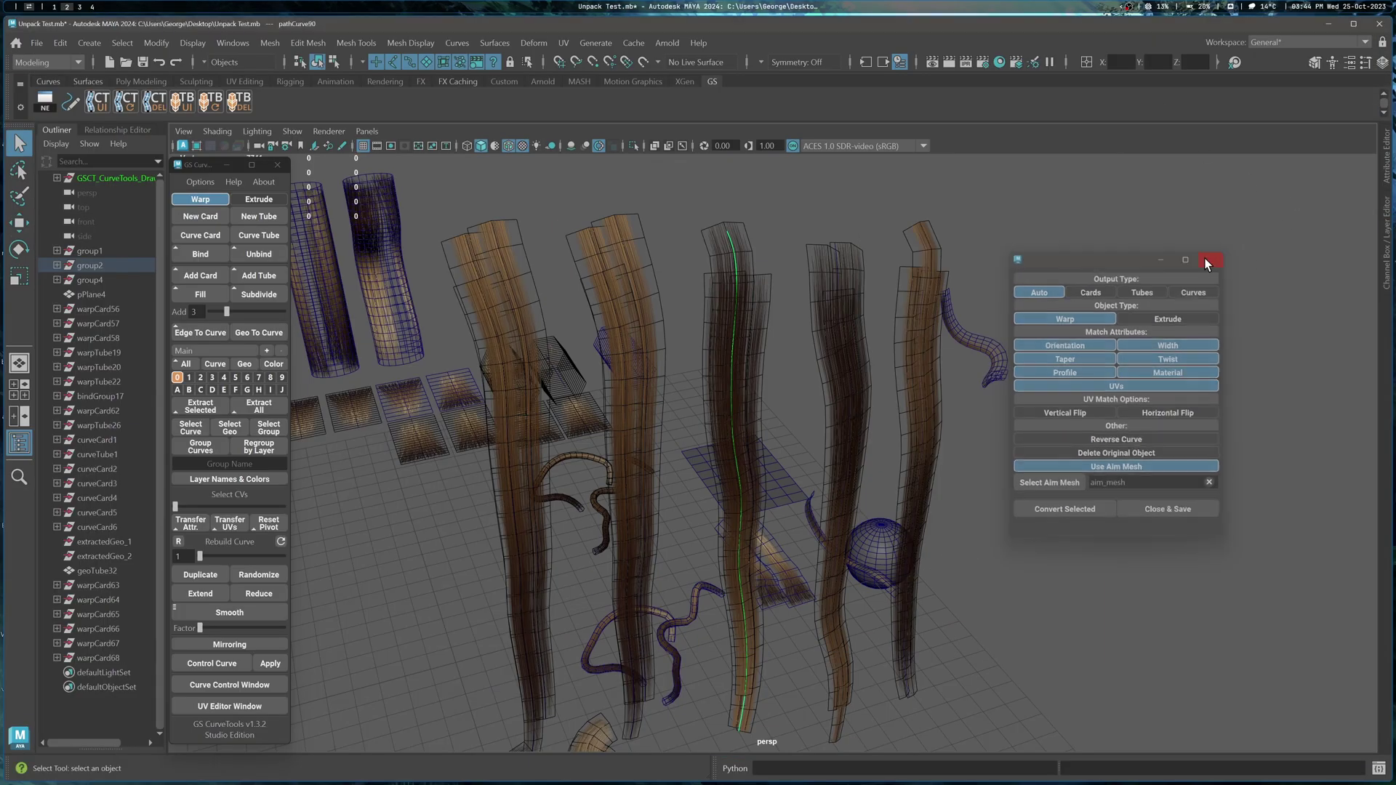
{"action": "left_click", "coordinate": [1212, 261]}
- Select the middle dark hair card in the row of bound cards and unbind it
{"action": "left_click", "coordinate": [803, 329]}
{"action": "right_click_drag", "start_coordinate": [803, 329], "coordinate": [758, 245], "text": "alt"}
{"action": "middle_click_drag", "start_coordinate": [757, 245], "coordinate": [746, 274], "text": "alt"}
{"action": "middle_click_drag", "start_coordinate": [689, 335], "coordinate": [747, 285], "text": "alt"}
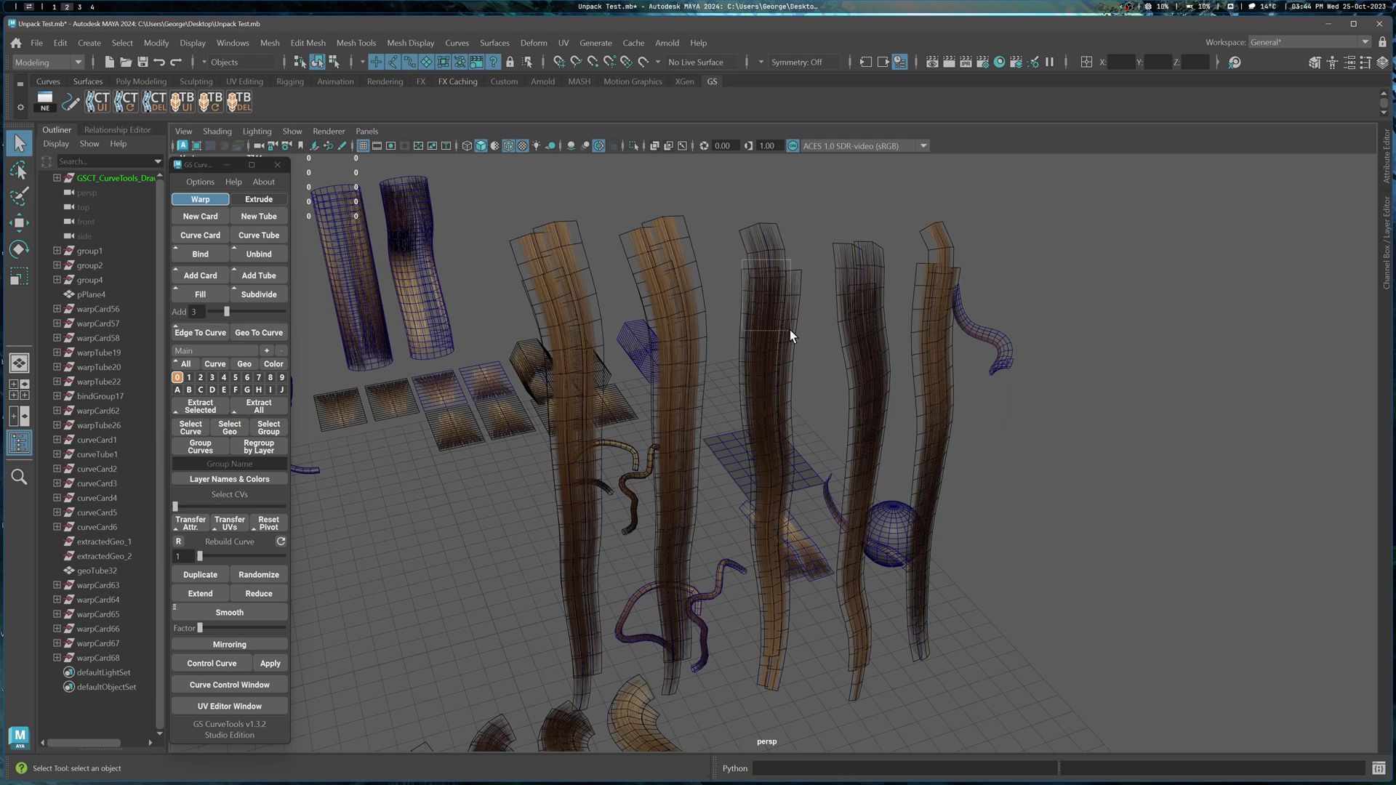
{"action": "left_click_drag", "start_coordinate": [790, 330], "coordinate": [790, 329]}
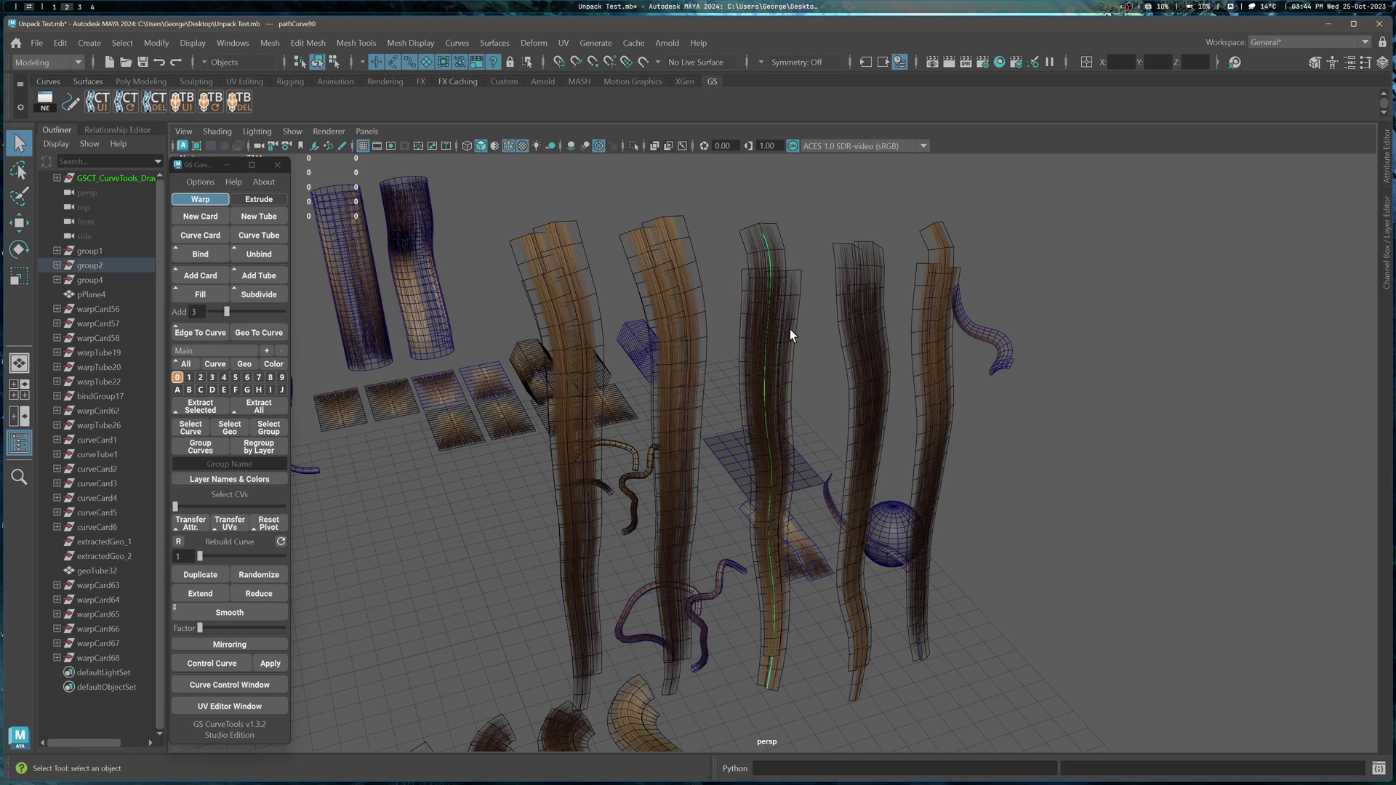
{"action": "left_click", "coordinate": [251, 258]}
{"action": "middle_click_drag", "start_coordinate": [477, 596], "coordinate": [514, 537], "text": "alt"}
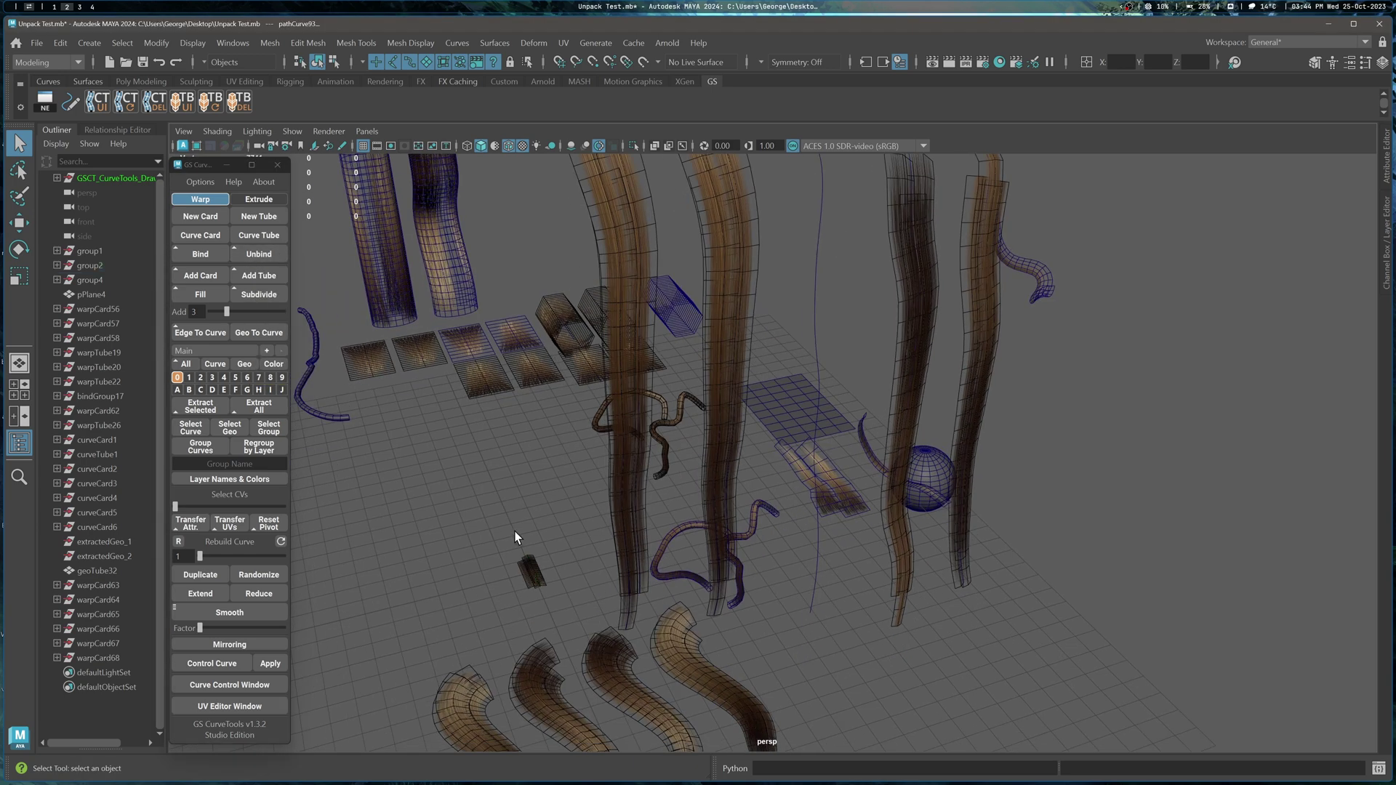
- Frame the small unbound cards and raise a middle control vertex on the curve of one outer card
{"action": "left_click_drag", "start_coordinate": [515, 537], "coordinate": [554, 595]}
{"action": "key", "text": "f"}
{"action": "right_click_drag", "start_coordinate": [804, 430], "coordinate": [702, 432], "text": "alt"}
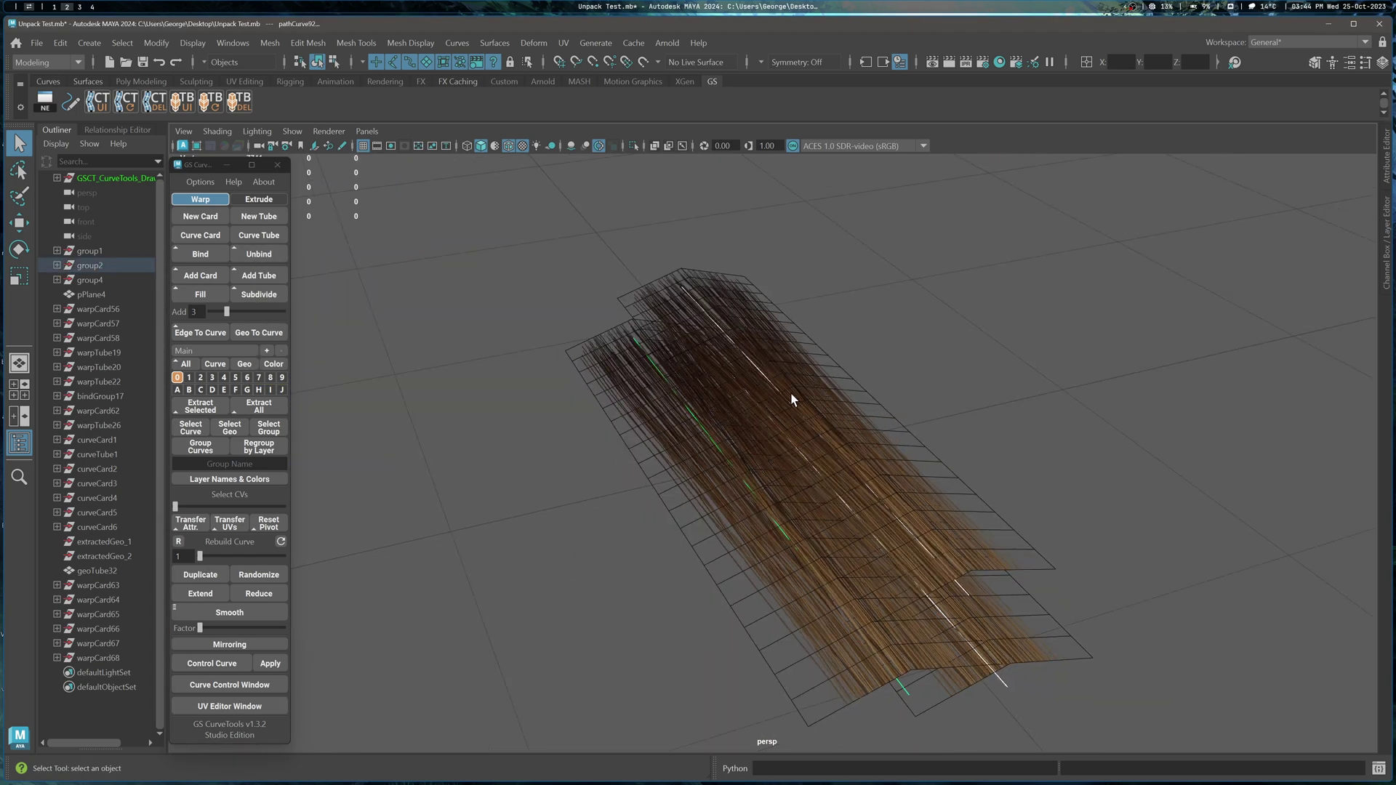
{"action": "left_click", "coordinate": [788, 395]}
{"action": "left_click", "coordinate": [775, 392]}
{"action": "left_click_drag", "start_coordinate": [784, 420], "coordinate": [914, 398], "text": "alt"}
{"action": "right_click_drag", "start_coordinate": [915, 402], "coordinate": [829, 404]}
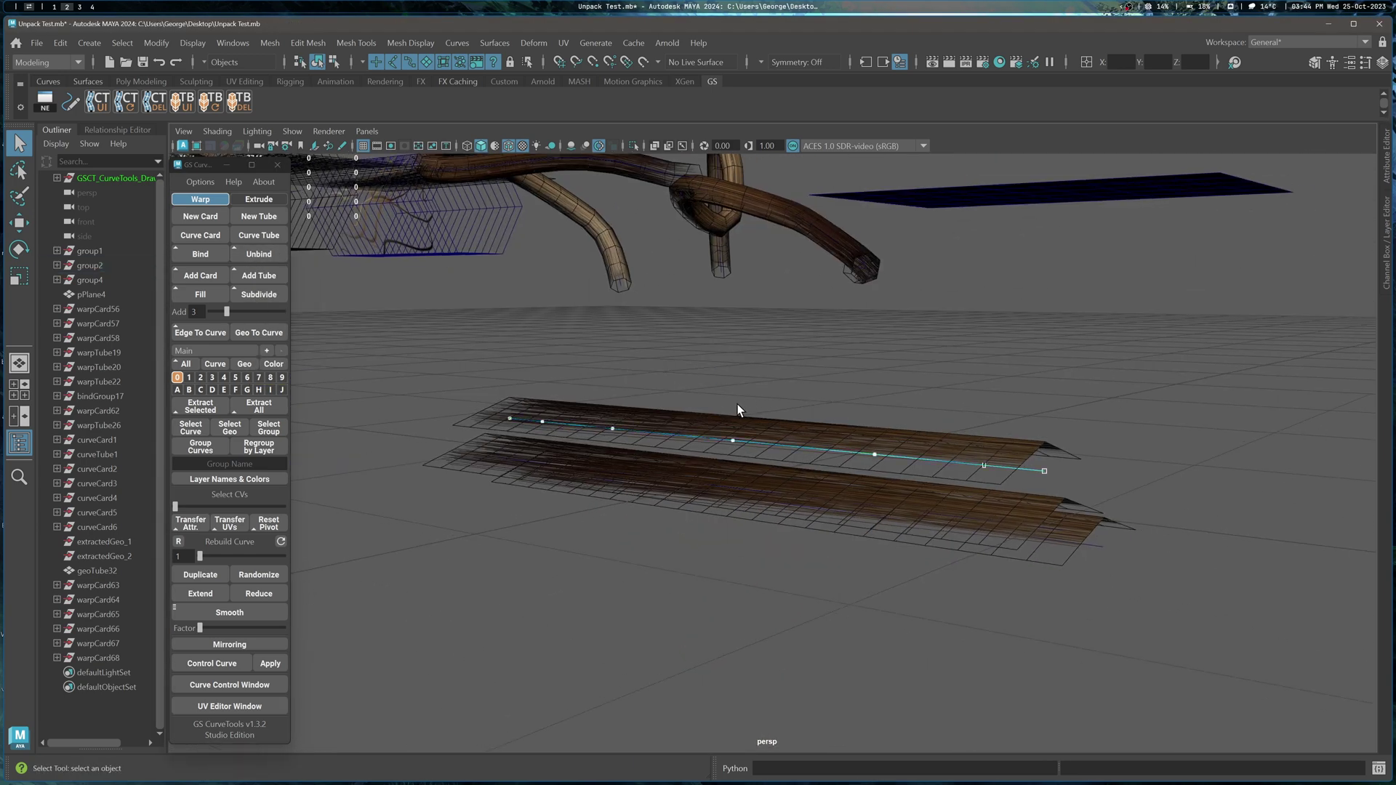
{"action": "left_click", "coordinate": [733, 439]}
{"action": "key", "text": "w"}
{"action": "left_click_drag", "start_coordinate": [734, 439], "coordinate": [758, 386]}
- Bend the neighbouring unbound card outward by moving a middle control vertex of its curve, and clear the selection
{"action": "left_click_drag", "start_coordinate": [693, 467], "coordinate": [731, 494]}
{"action": "left_click_drag", "start_coordinate": [731, 487], "coordinate": [699, 523], "text": "alt"}
{"action": "left_click", "coordinate": [705, 513]}
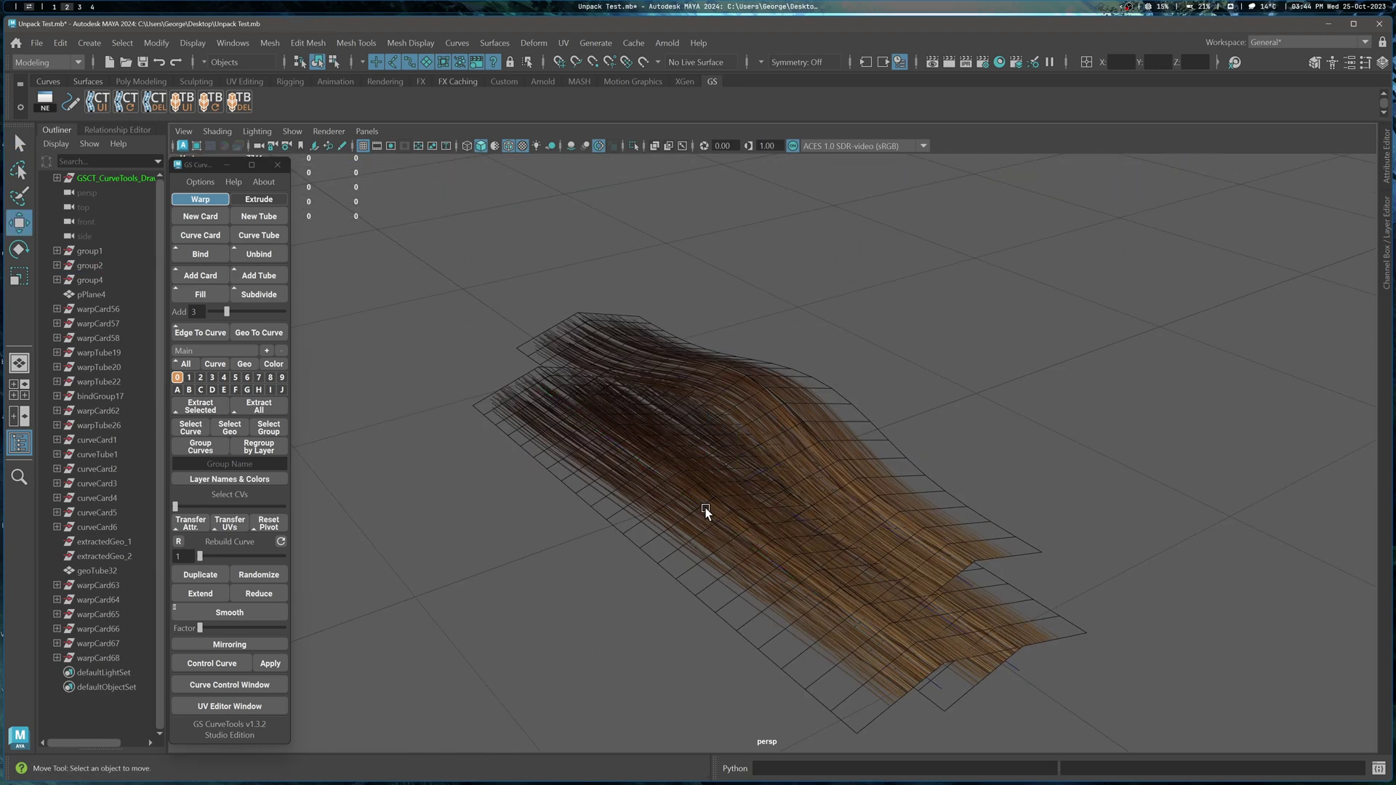
{"action": "left_click", "coordinate": [718, 516]}
{"action": "right_click_drag", "start_coordinate": [718, 515], "coordinate": [685, 490]}
{"action": "left_click_drag", "start_coordinate": [686, 490], "coordinate": [614, 573]}
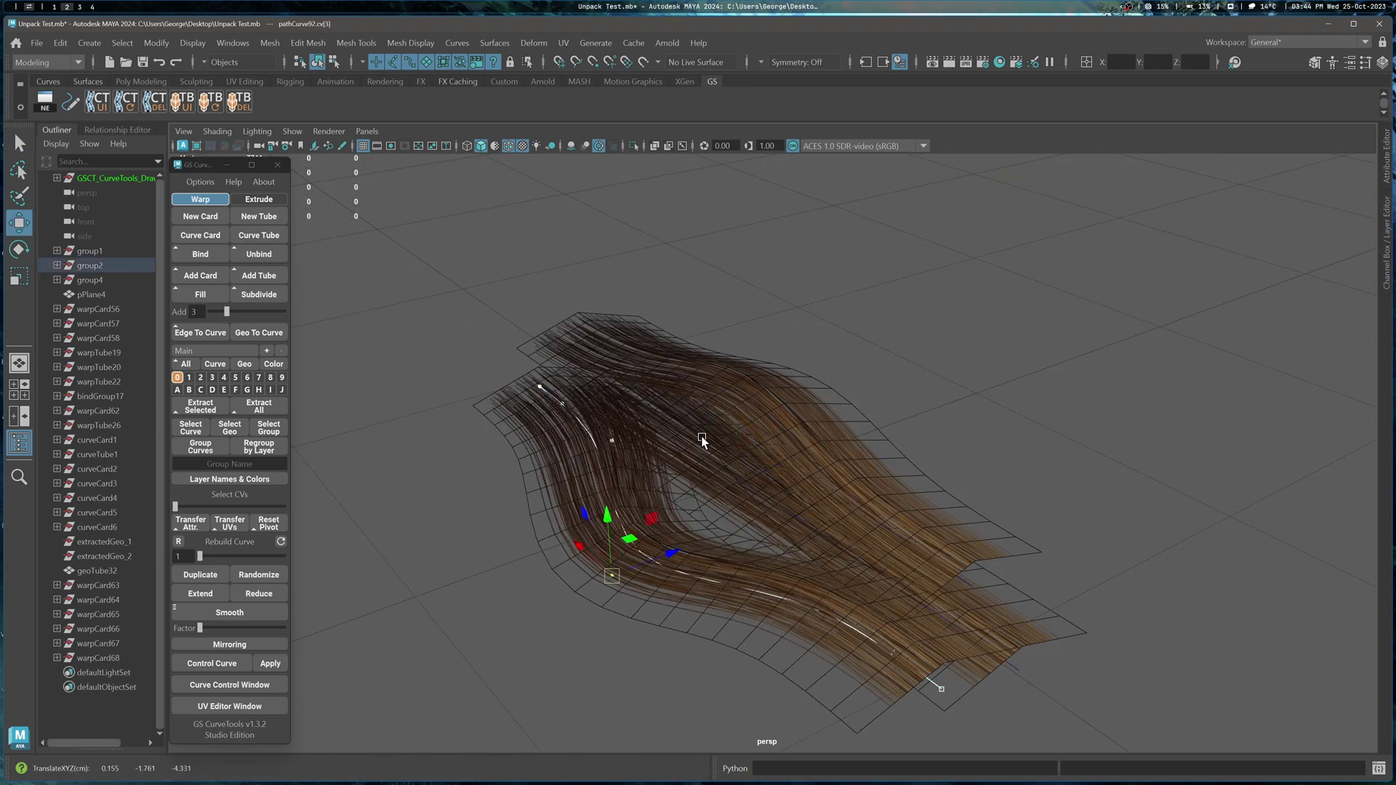
{"action": "key", "text": "q"}
{"action": "left_click", "coordinate": [879, 283]}
- Select the leftover unbound curve together with the edited small cards and bind them
{"action": "scroll", "coordinate": [826, 381], "scroll_direction": "down", "scroll_amount": 12}
{"action": "scroll", "coordinate": [884, 340], "scroll_direction": "down", "scroll_amount": 6}
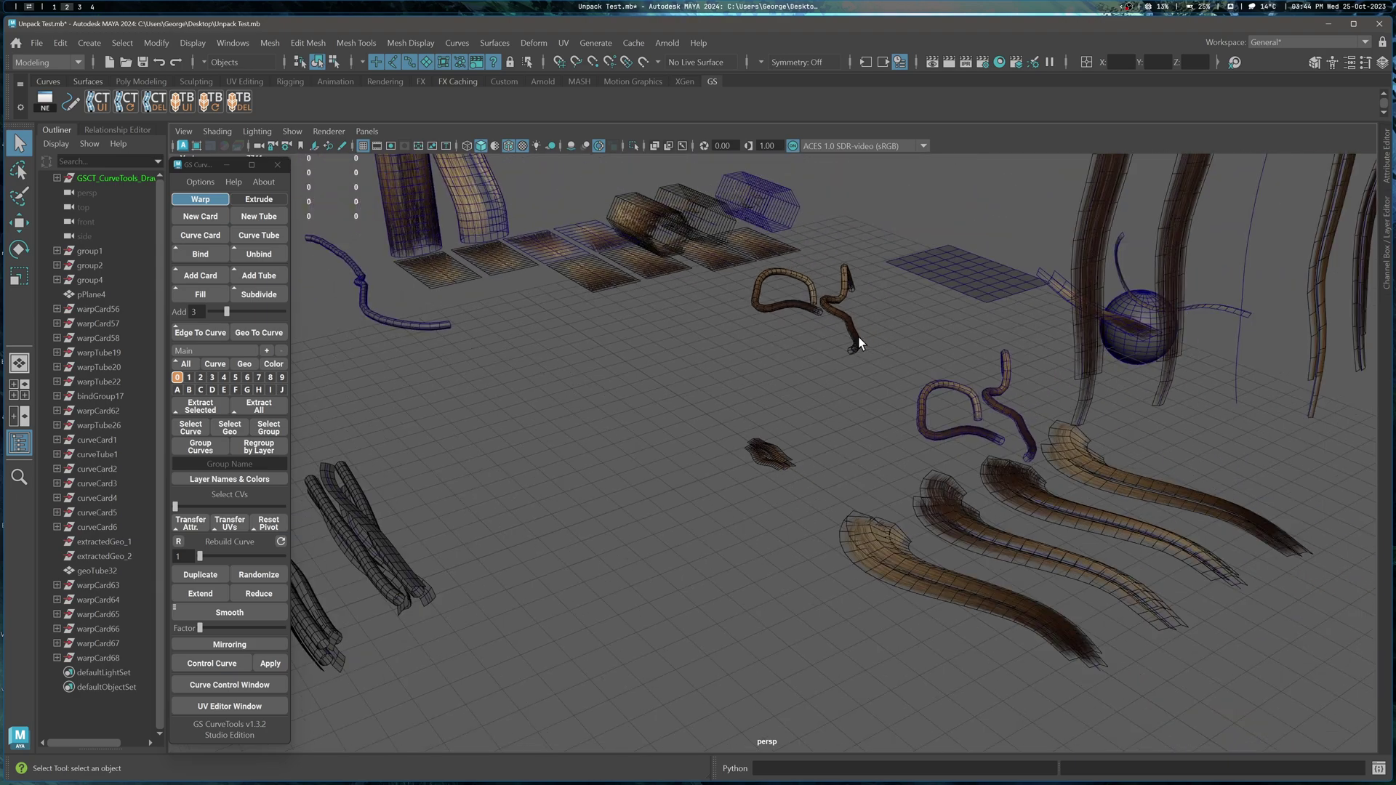
{"action": "middle_click_drag", "start_coordinate": [857, 334], "coordinate": [756, 426], "text": "alt"}
{"action": "scroll", "coordinate": [1021, 247], "scroll_direction": "down", "scroll_amount": 2}
{"action": "left_click", "coordinate": [965, 263]}
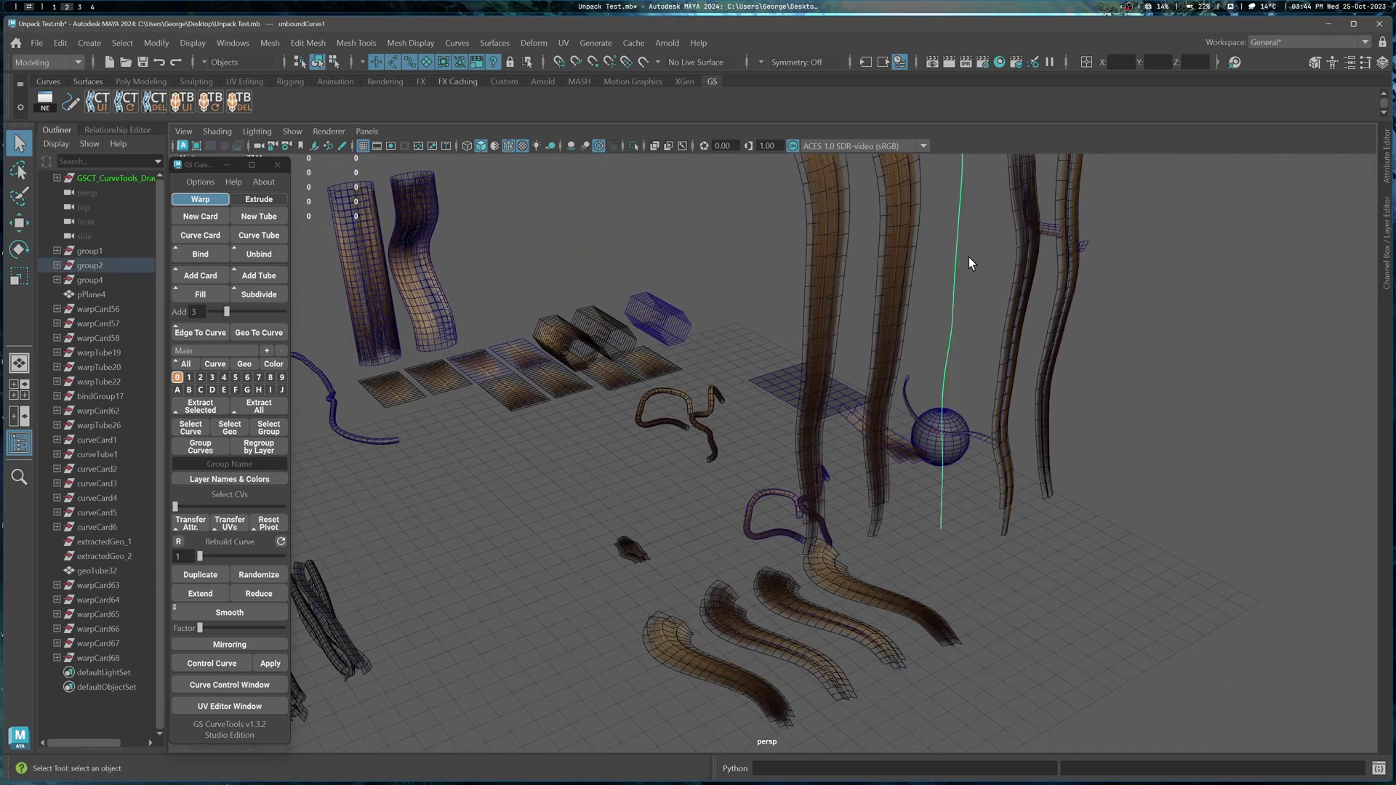
{"action": "left_click_drag", "start_coordinate": [603, 552], "coordinate": [644, 565], "text": "shift"}
{"action": "middle_click_drag", "start_coordinate": [657, 486], "coordinate": [608, 549], "text": "alt"}
{"action": "left_click", "coordinate": [209, 257]}
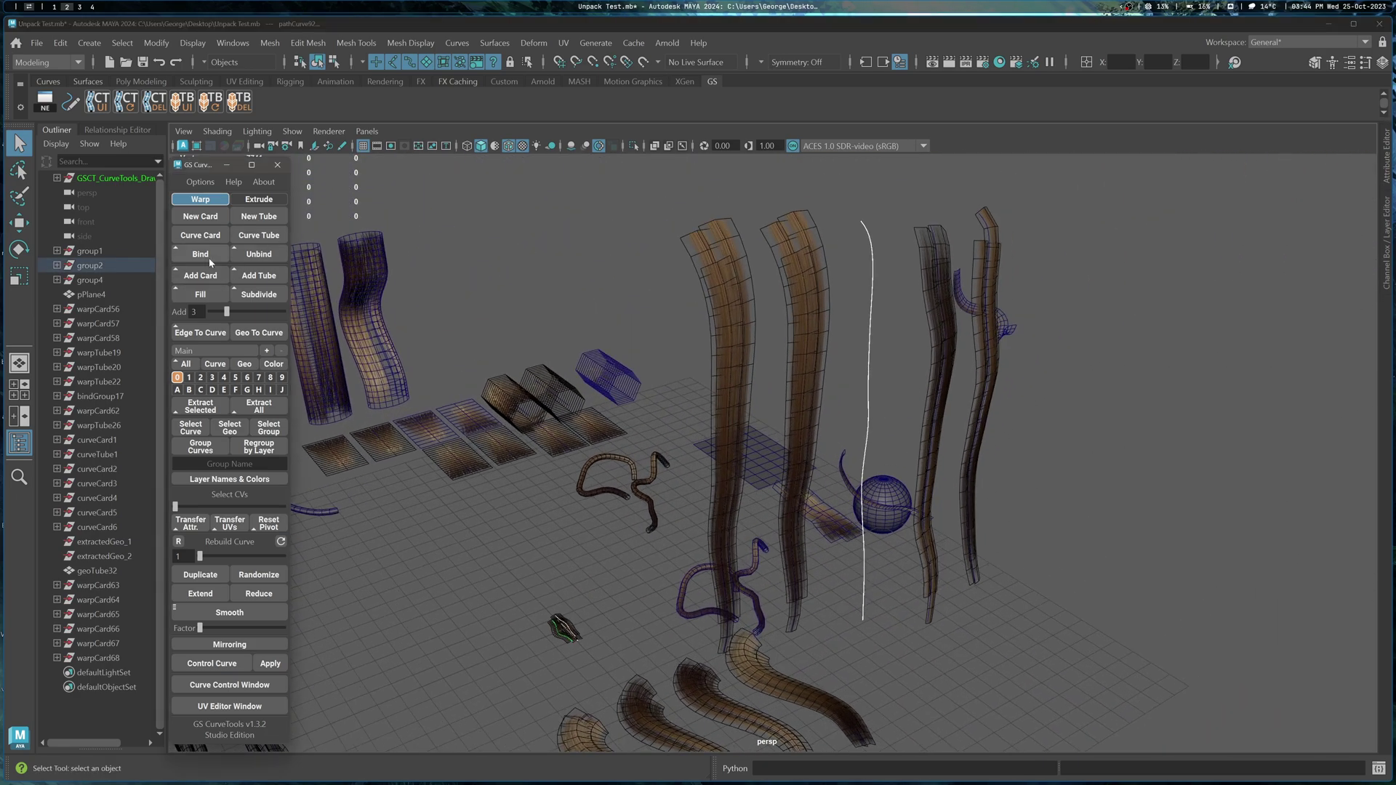
- Try to unpack the second dark bound card with deletion of the original bound object
{"action": "middle_click_drag", "start_coordinate": [849, 348], "coordinate": [775, 352], "text": "alt"}
{"action": "scroll", "coordinate": [775, 352], "scroll_direction": "up", "scroll_amount": 3}
{"action": "left_click_drag", "start_coordinate": [775, 352], "coordinate": [747, 347], "text": "alt"}
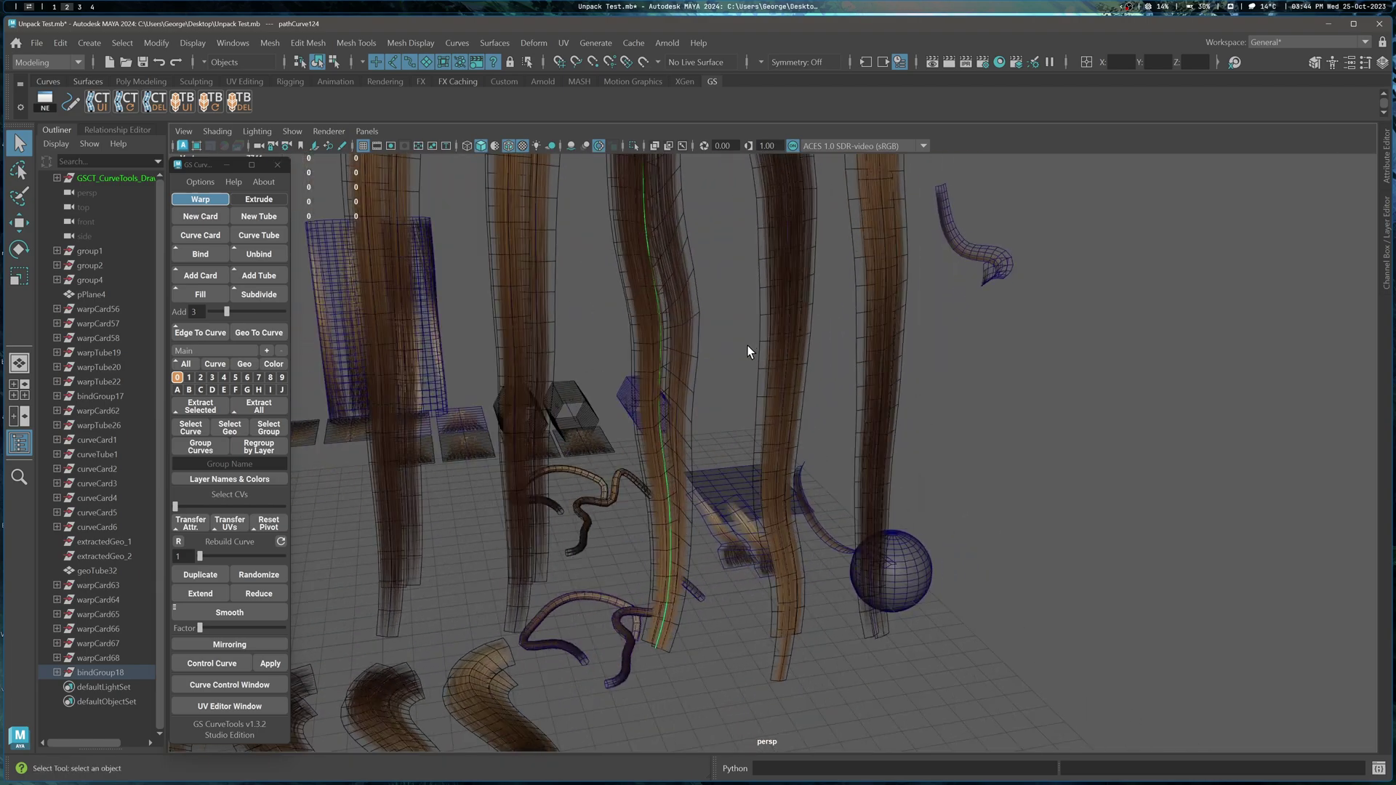
{"action": "scroll", "coordinate": [748, 347], "scroll_direction": "down", "scroll_amount": 3}
{"action": "middle_click_drag", "start_coordinate": [655, 335], "coordinate": [717, 405], "text": "alt"}
{"action": "left_click_drag", "start_coordinate": [751, 452], "coordinate": [811, 374], "text": "alt"}
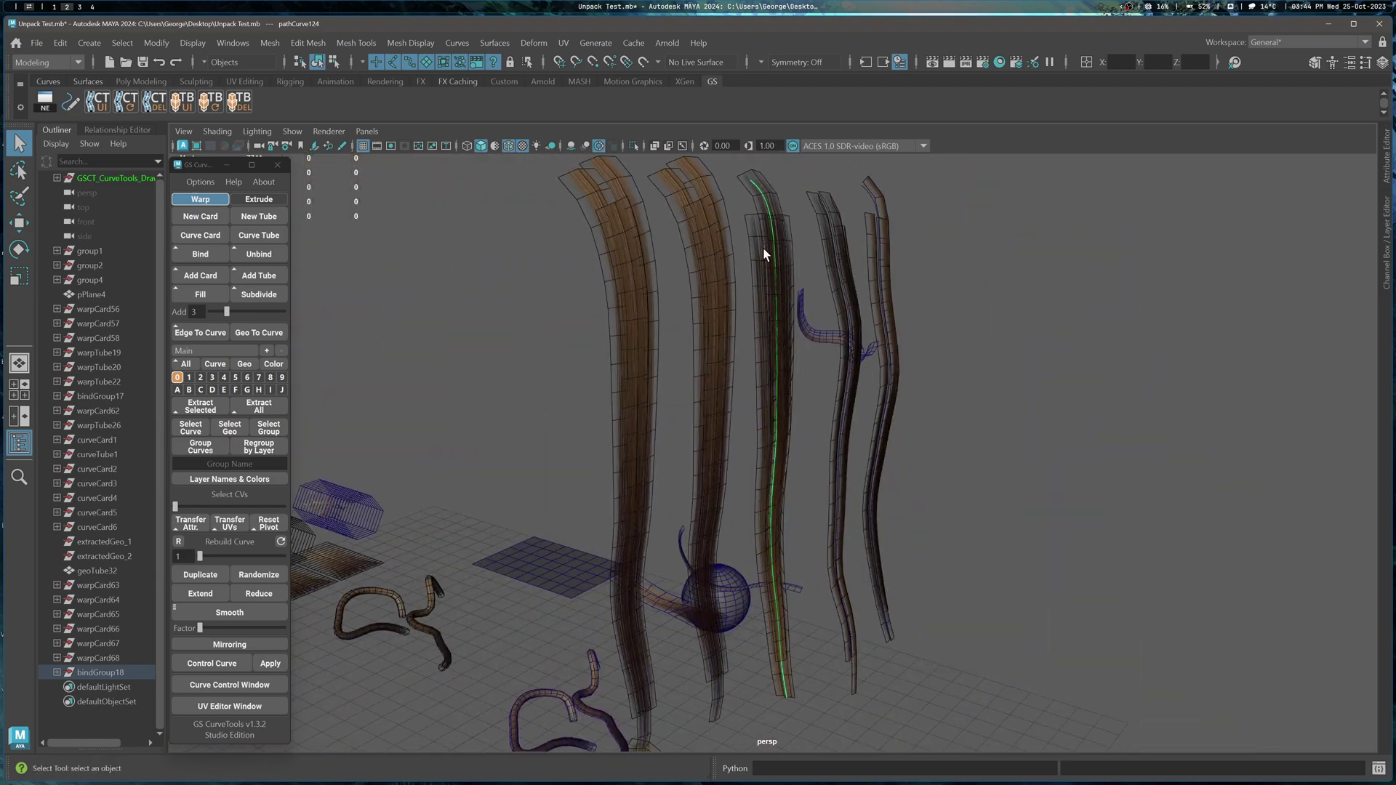
{"action": "left_click_drag", "start_coordinate": [756, 321], "coordinate": [692, 339], "text": "alt"}
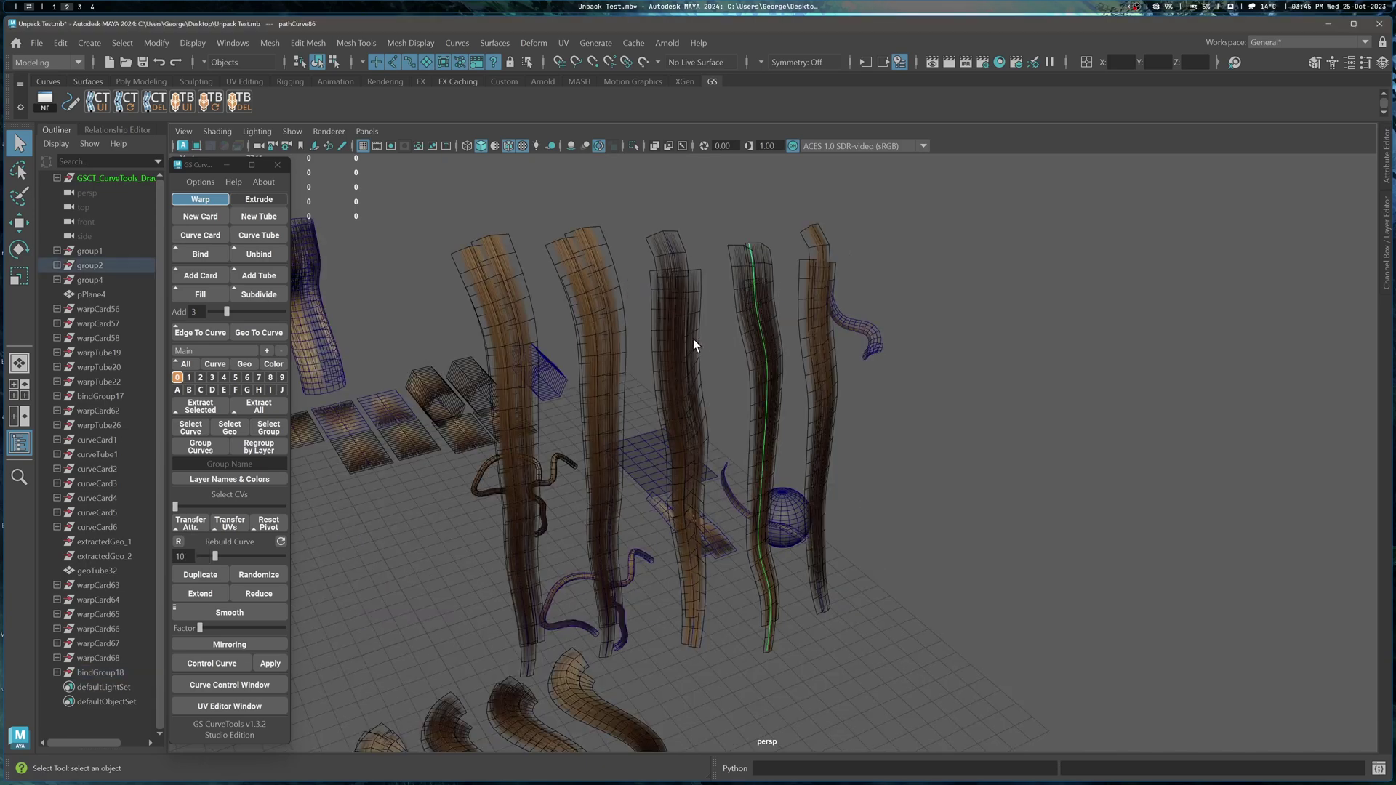
{"action": "left_click", "coordinate": [259, 255]}
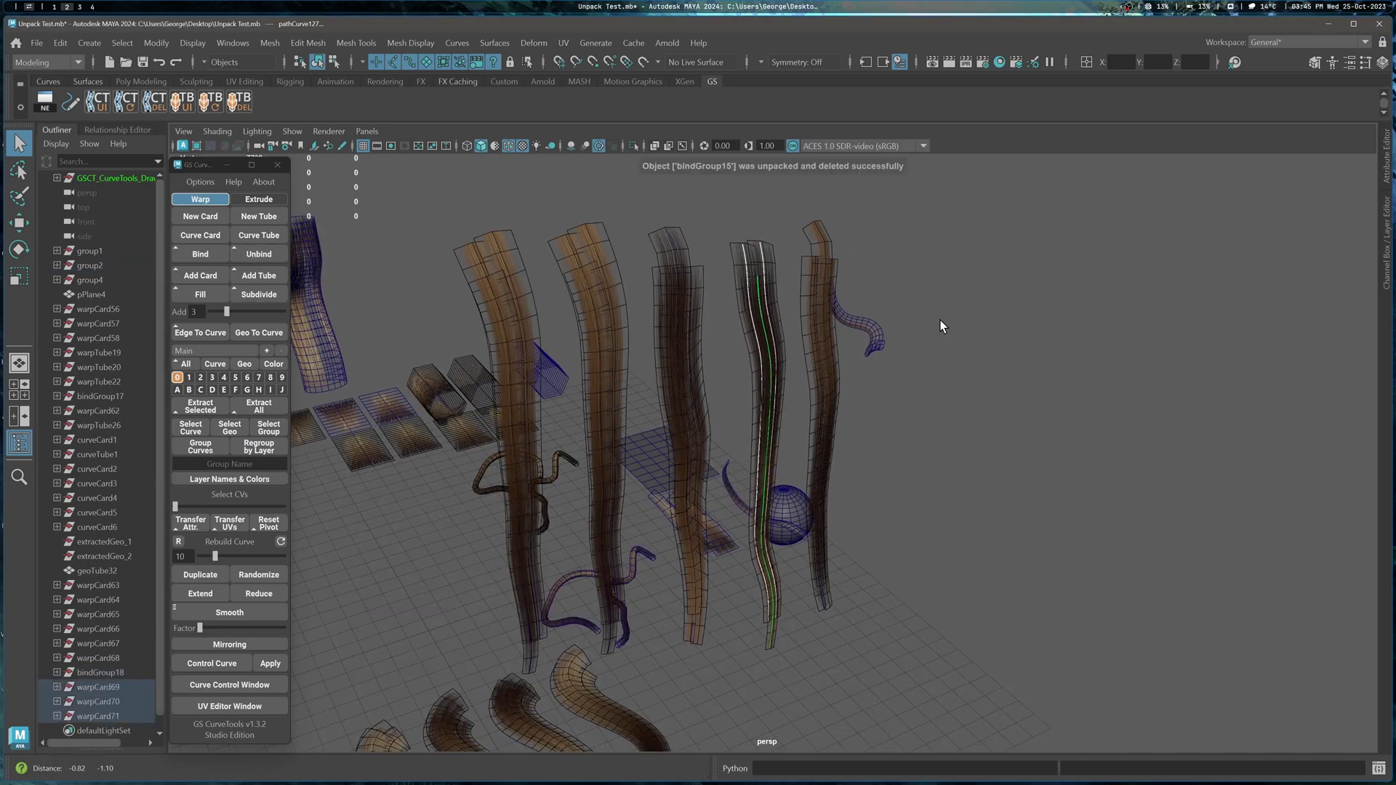
- Undo the unpacking of the second dark card and return to the Select tool
{"action": "left_click_drag", "start_coordinate": [940, 320], "coordinate": [752, 271], "text": "alt"}
{"action": "key", "text": "w"}
{"action": "key", "text": "ctrl+z"}
{"action": "key", "text": "ctrl+z"}
{"action": "left_click_drag", "start_coordinate": [940, 318], "coordinate": [791, 301], "text": "alt"}
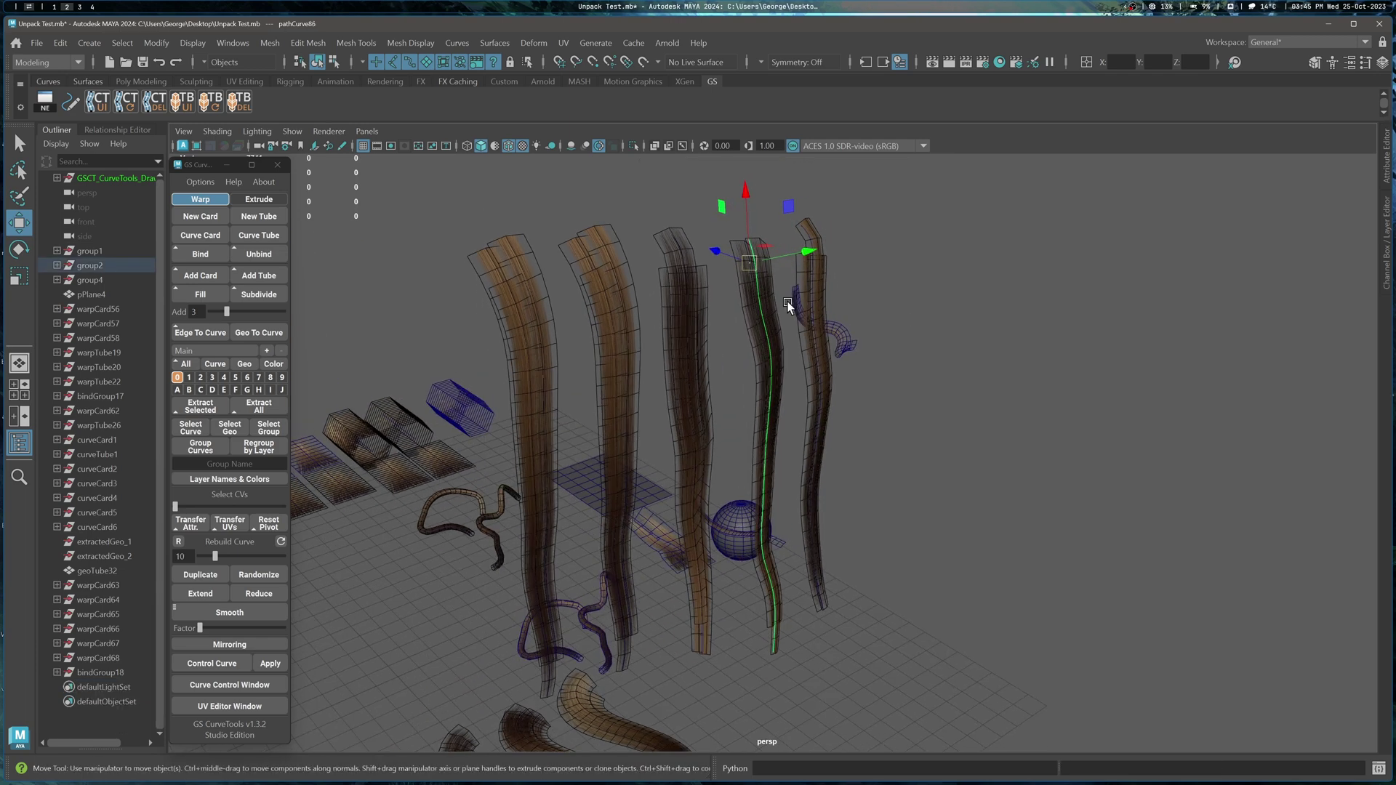
{"action": "key", "text": "q"}
- Select the curve of the narrow bound card at the far end of the row and unpack it with deletion of the original
{"action": "left_click_drag", "start_coordinate": [757, 256], "coordinate": [893, 346], "text": "alt"}
{"action": "left_click", "coordinate": [893, 347]}
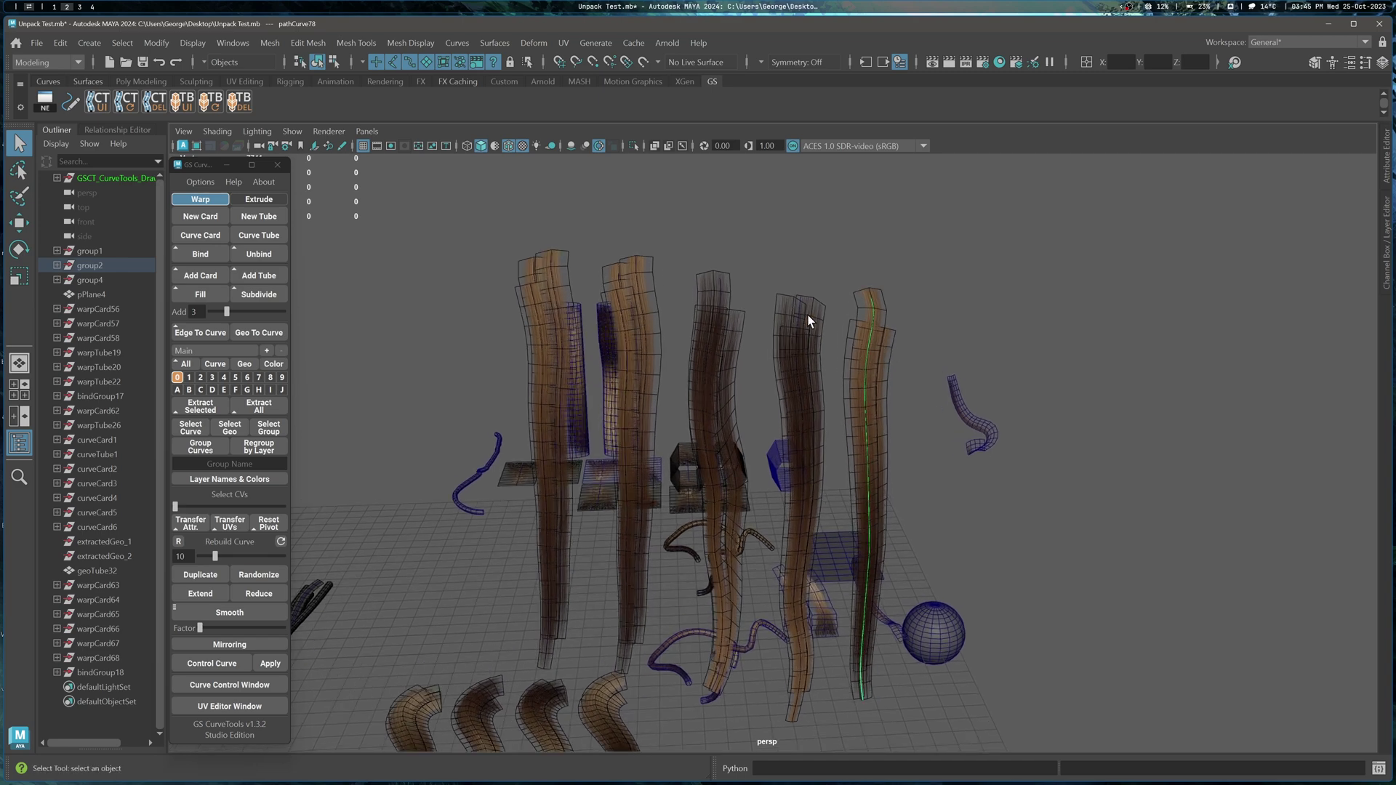
{"action": "left_click_drag", "start_coordinate": [416, 280], "coordinate": [489, 249], "text": "alt"}
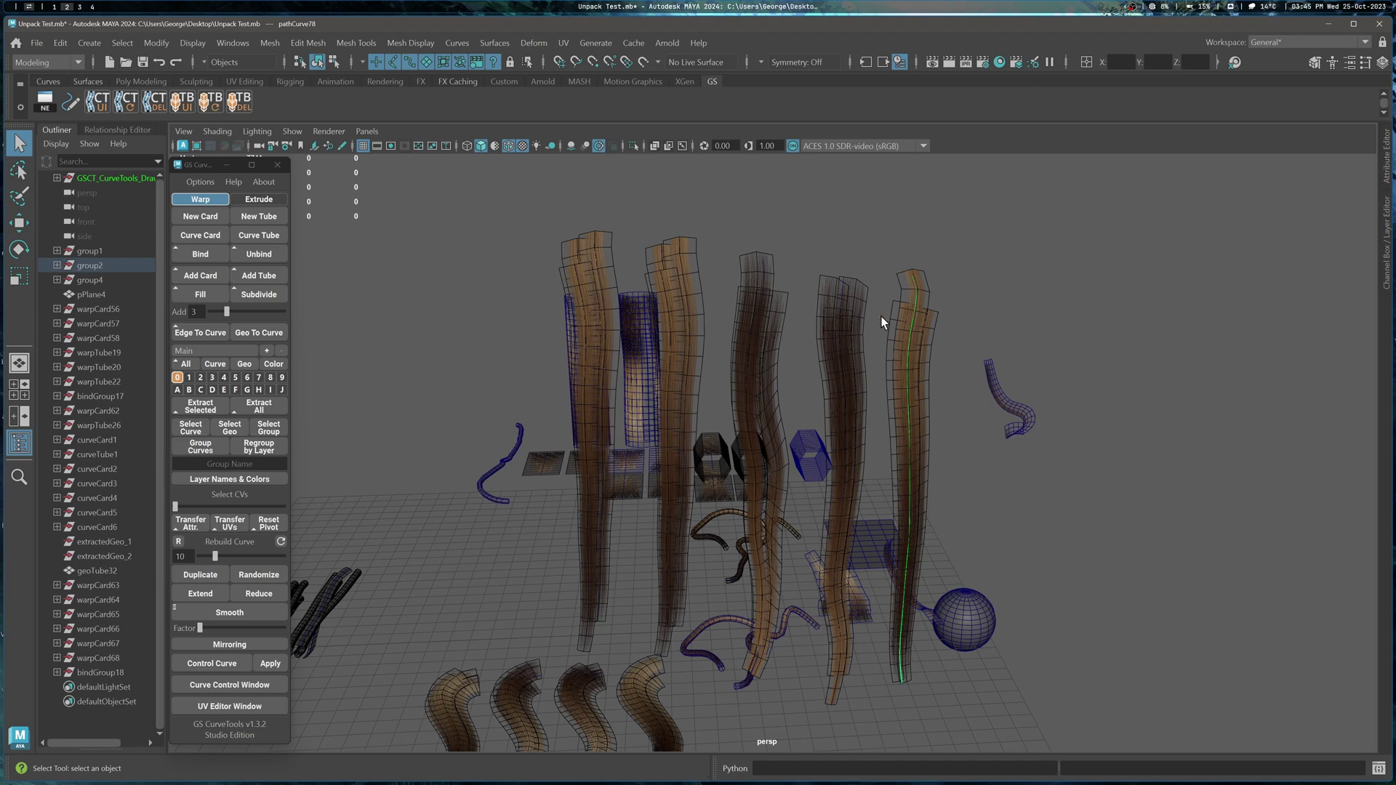
{"action": "left_click_drag", "start_coordinate": [881, 316], "coordinate": [819, 287], "text": "alt"}
{"action": "left_click_drag", "start_coordinate": [797, 337], "coordinate": [810, 329], "text": "alt"}
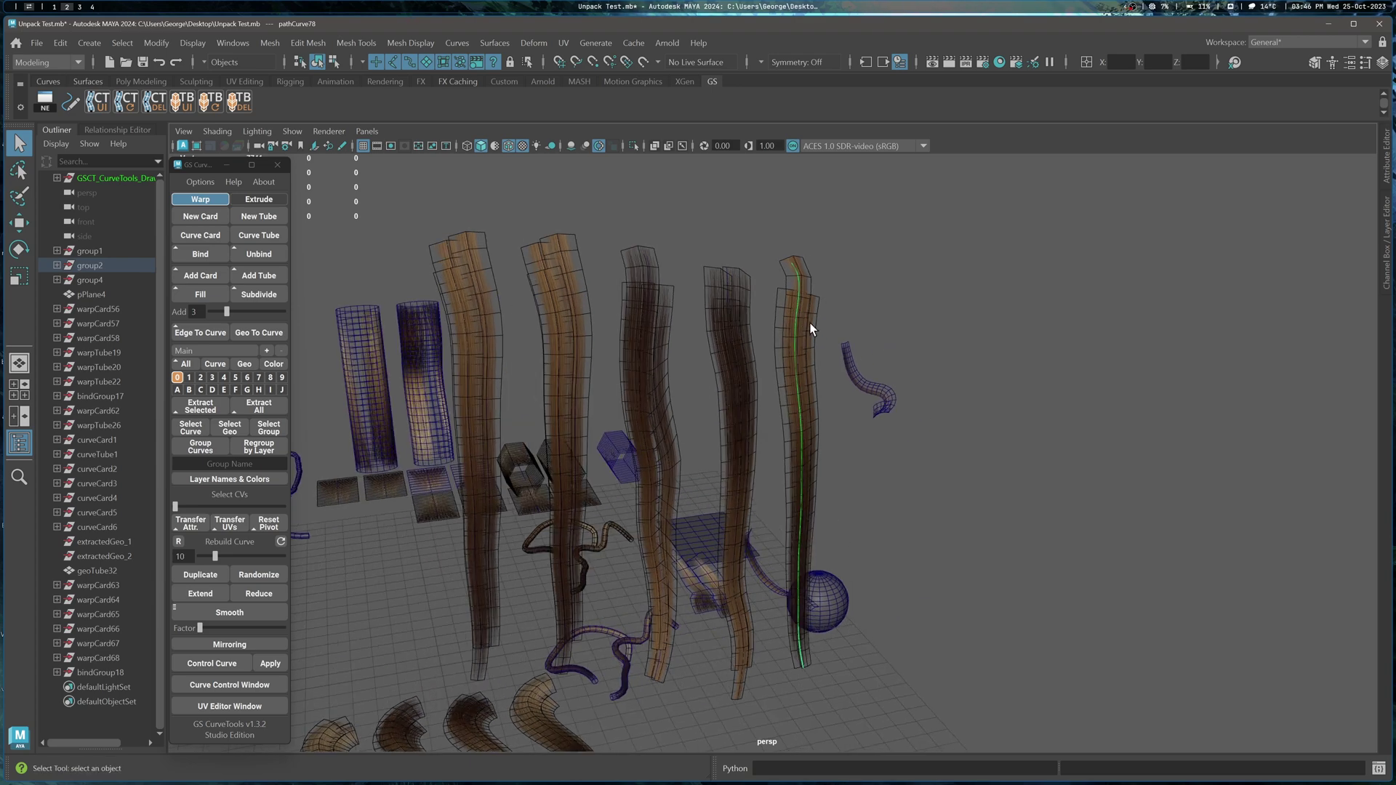
{"action": "scroll", "coordinate": [810, 329], "scroll_direction": "up", "scroll_amount": 2}
{"action": "left_click", "coordinate": [260, 251], "text": "ctrl+shift"}
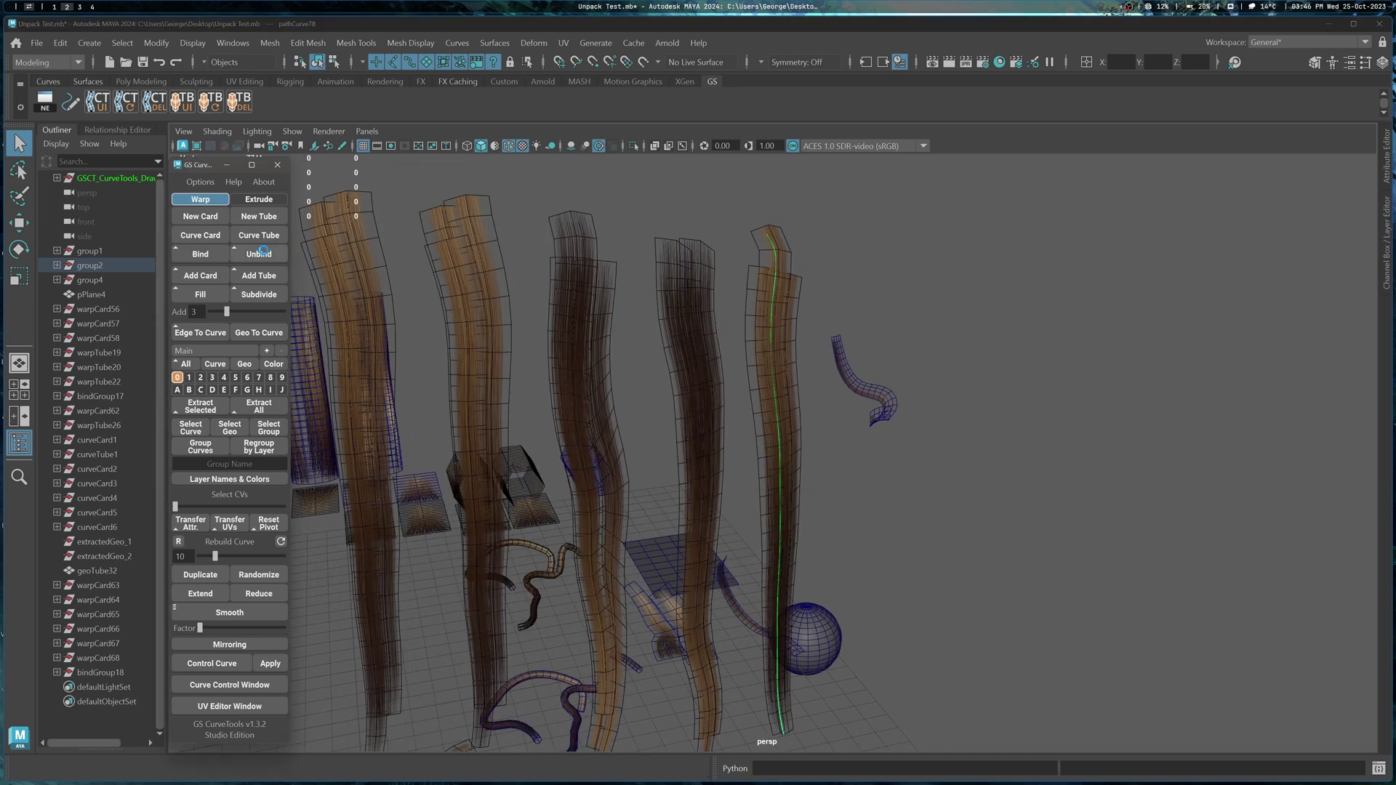
- Shift a control vertex near the top of one newly unpacked card's curve sideways and clear the selection
{"action": "left_click", "coordinate": [776, 271]}
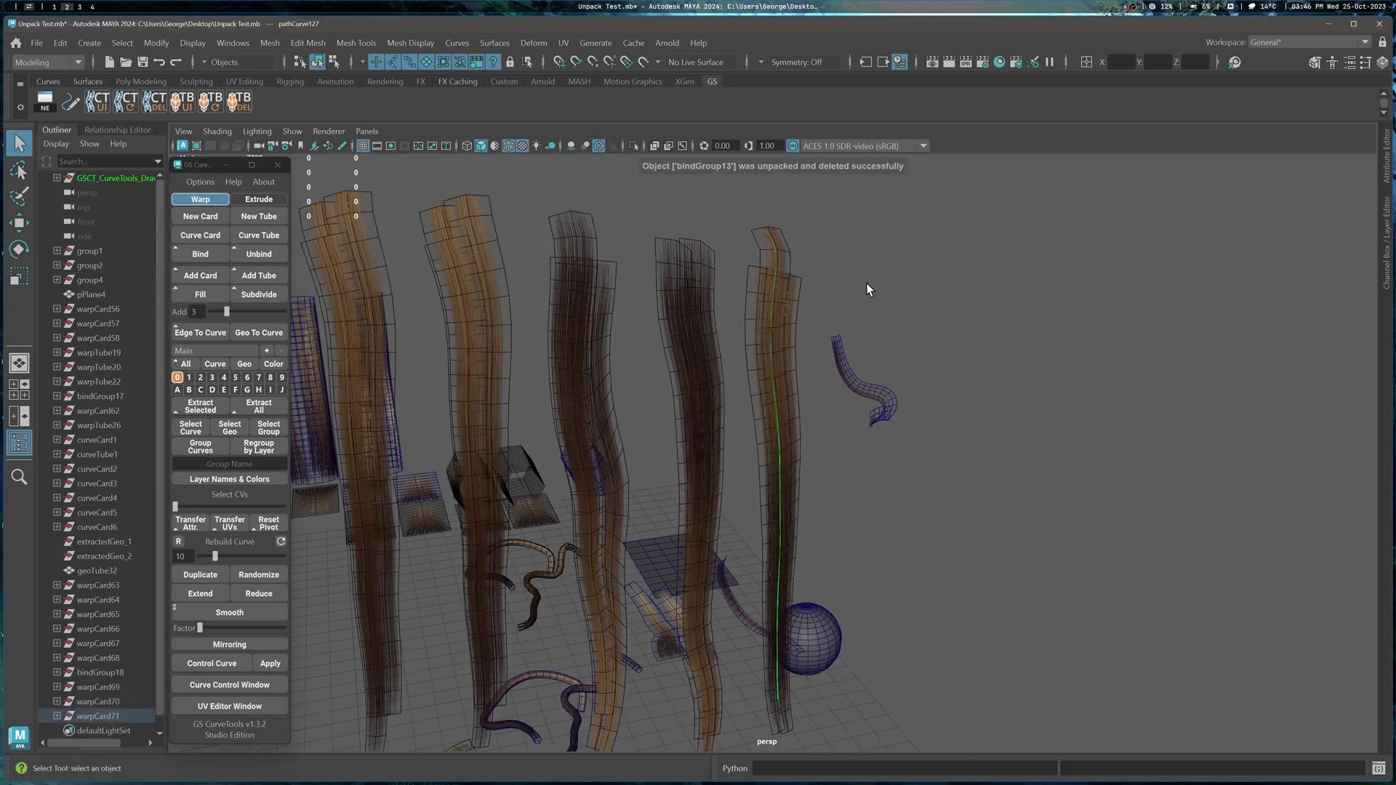
{"action": "right_click_drag", "start_coordinate": [867, 285], "coordinate": [807, 287]}
{"action": "key", "text": "w"}
{"action": "left_click_drag", "start_coordinate": [756, 288], "coordinate": [801, 326]}
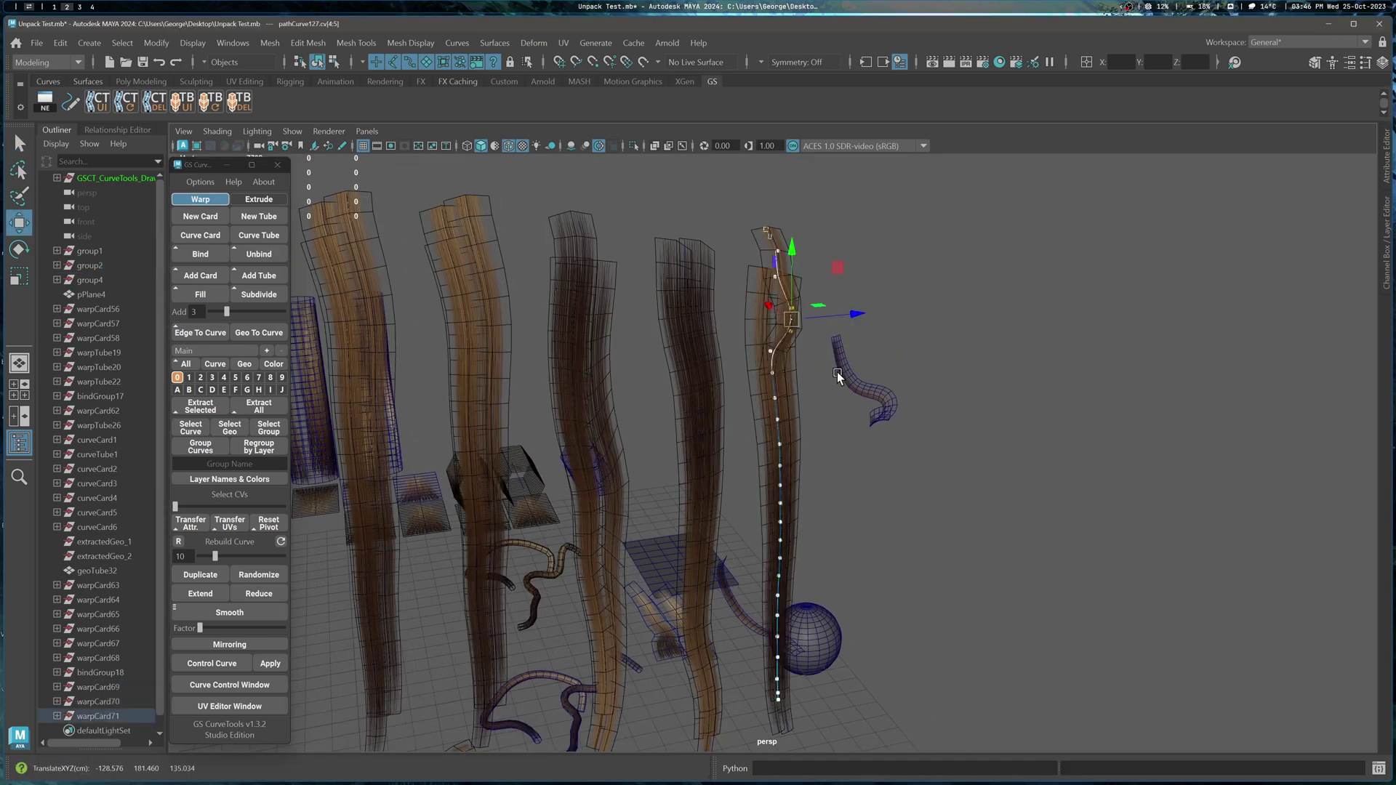
{"action": "key", "text": "q"}
{"action": "right_click_drag", "start_coordinate": [837, 373], "coordinate": [948, 243]}
{"action": "left_click", "coordinate": [834, 306]}
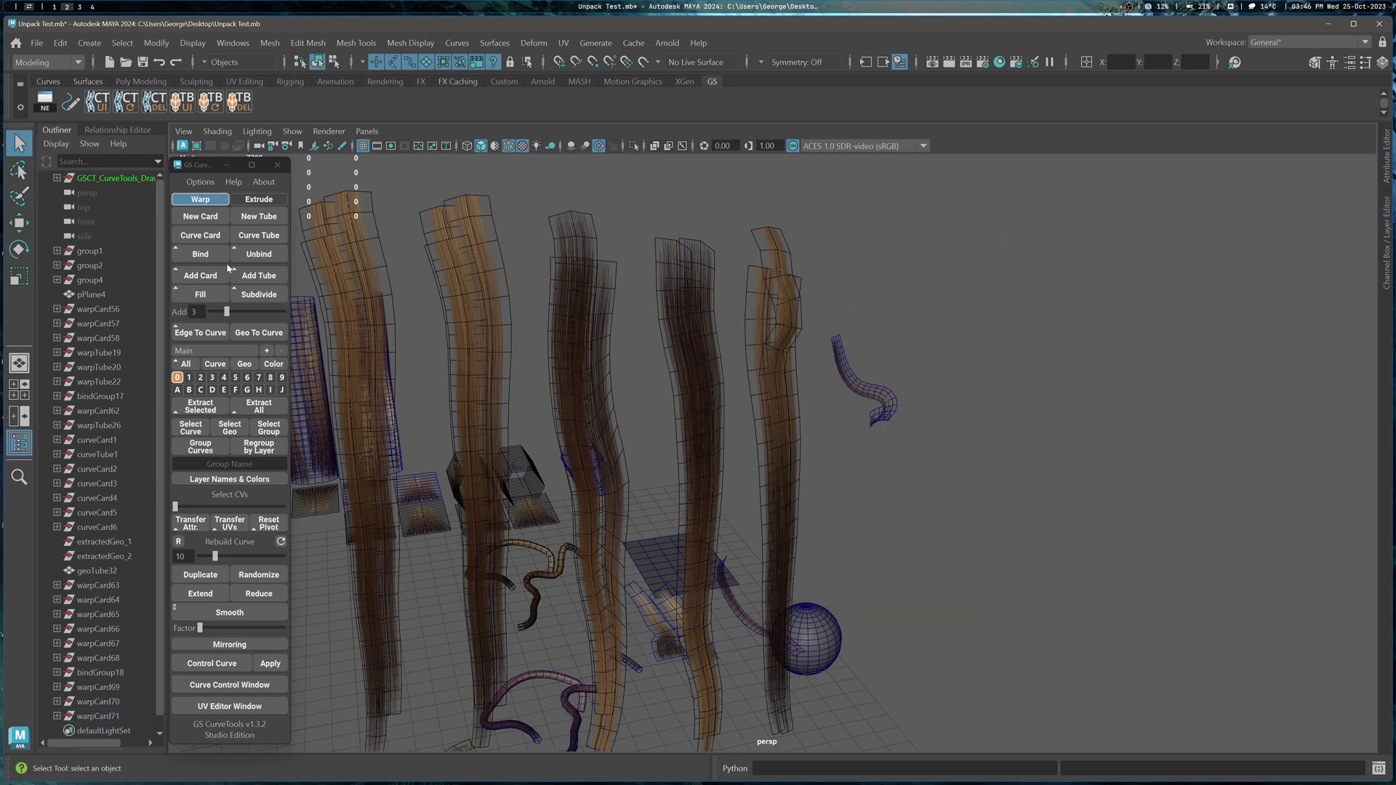
{"action": "middle_click_drag", "start_coordinate": [901, 374], "coordinate": [975, 421], "text": "alt"}
{"action": "right_click_drag", "start_coordinate": [975, 415], "coordinate": [822, 302], "text": "alt"}
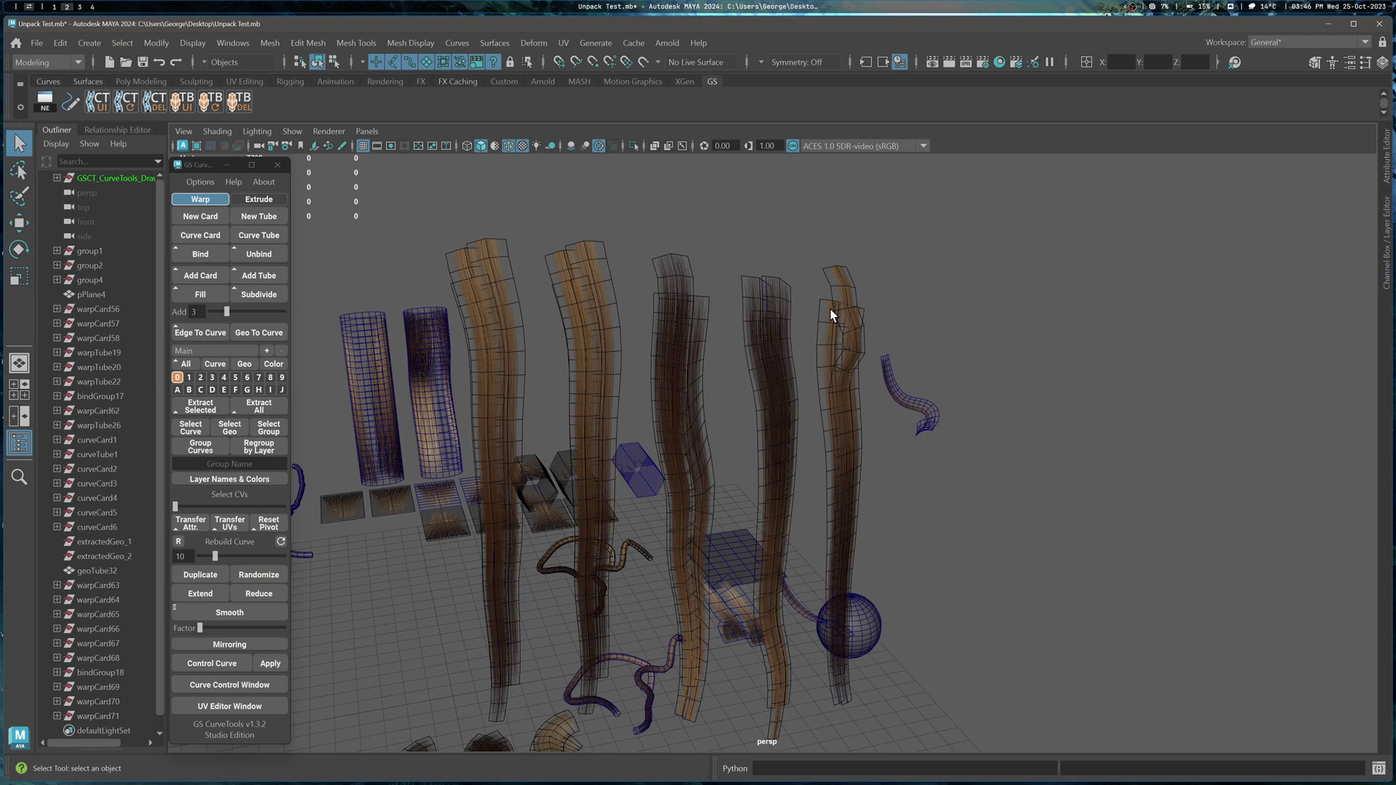
{"action": "middle_click_drag", "start_coordinate": [906, 331], "coordinate": [950, 270], "text": "alt"}
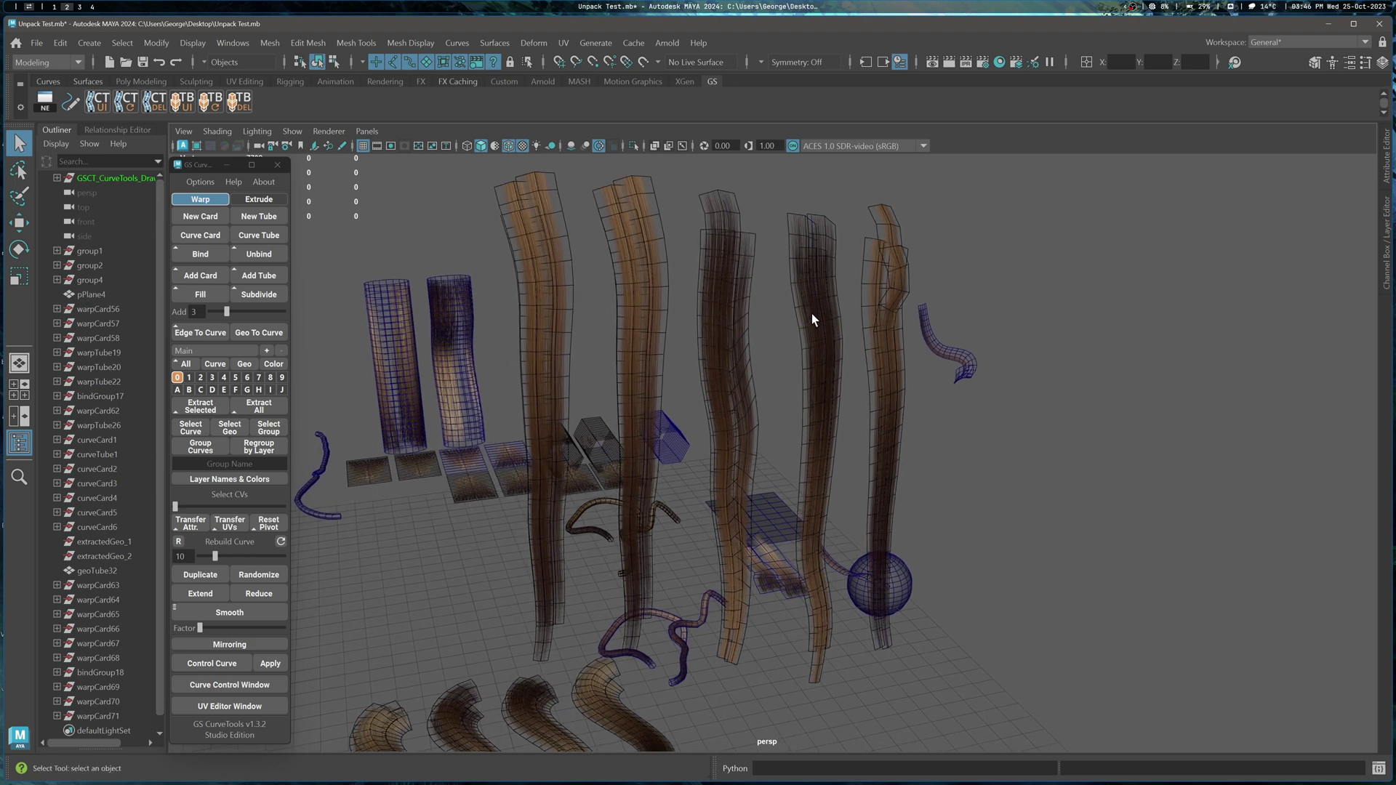
{"action": "left_click_drag", "start_coordinate": [812, 313], "coordinate": [755, 364], "text": "alt"}
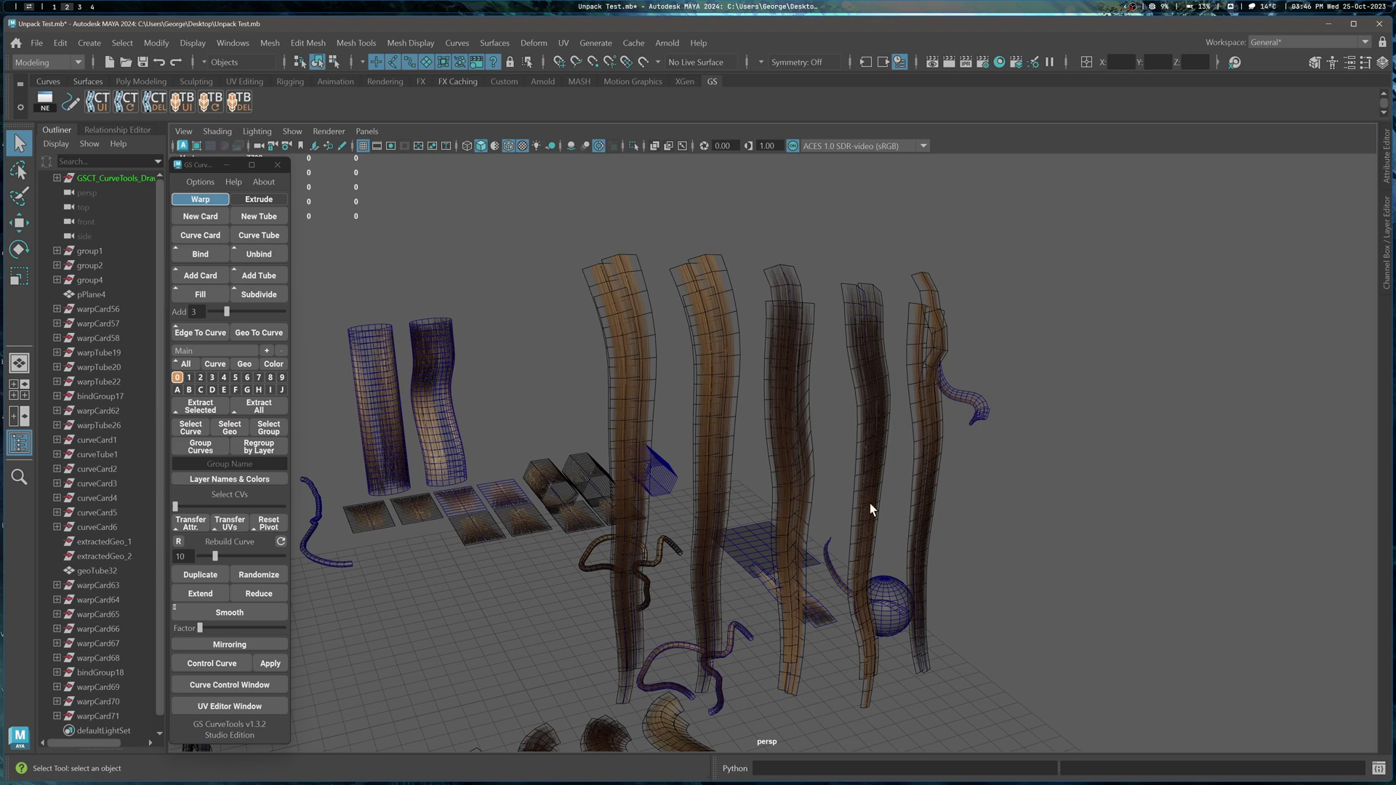
{"action": "middle_click_drag", "start_coordinate": [813, 394], "coordinate": [815, 319], "text": "alt"}
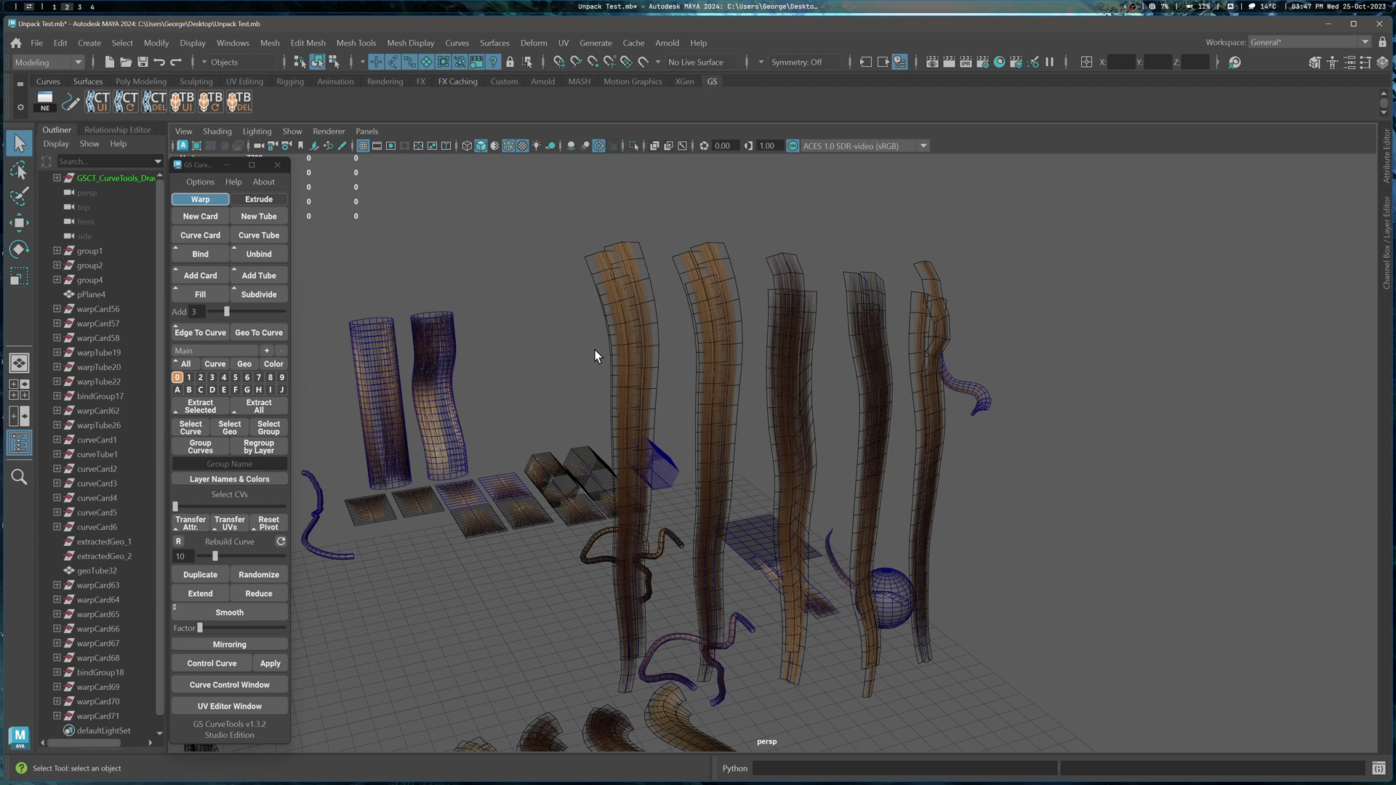
{"action": "left_click_drag", "start_coordinate": [595, 350], "coordinate": [739, 290], "text": "alt"}
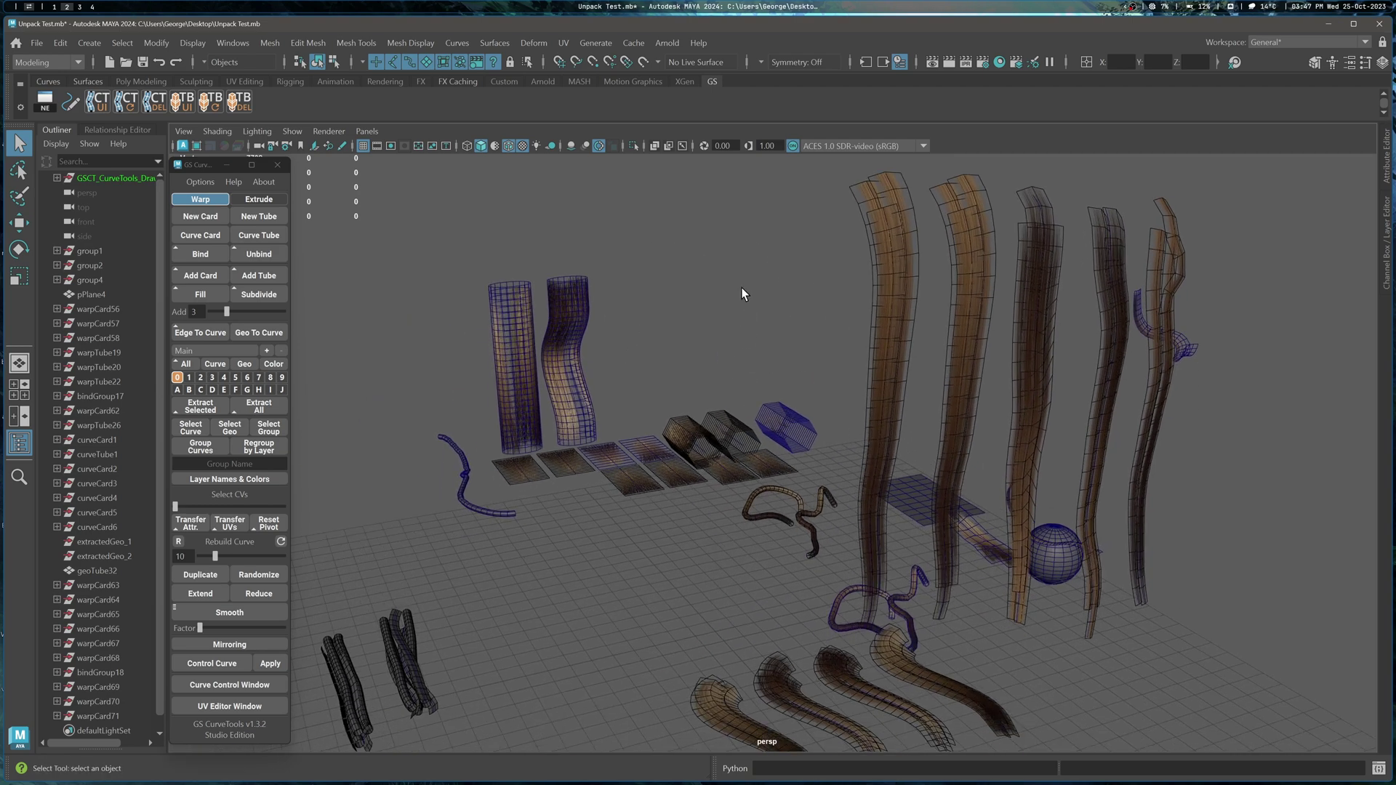
- Create a new warp card on the grid and frame it in the viewport
{"action": "left_click", "coordinate": [509, 145]}
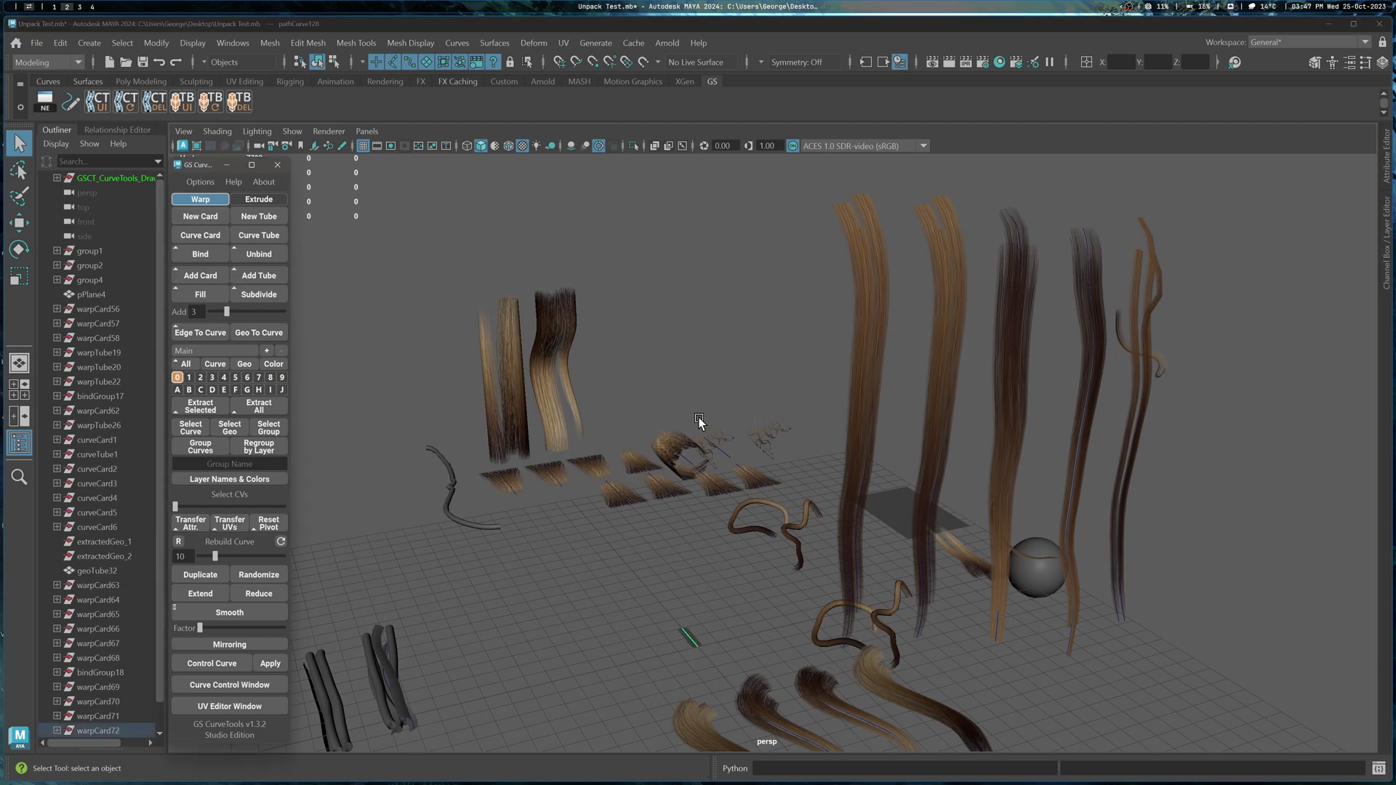
{"action": "right_click_drag", "start_coordinate": [699, 418], "coordinate": [670, 237], "text": "alt"}
{"action": "key", "text": "w"}
{"action": "key", "text": "f"}
{"action": "left_click_drag", "start_coordinate": [756, 335], "coordinate": [896, 374], "text": "alt"}
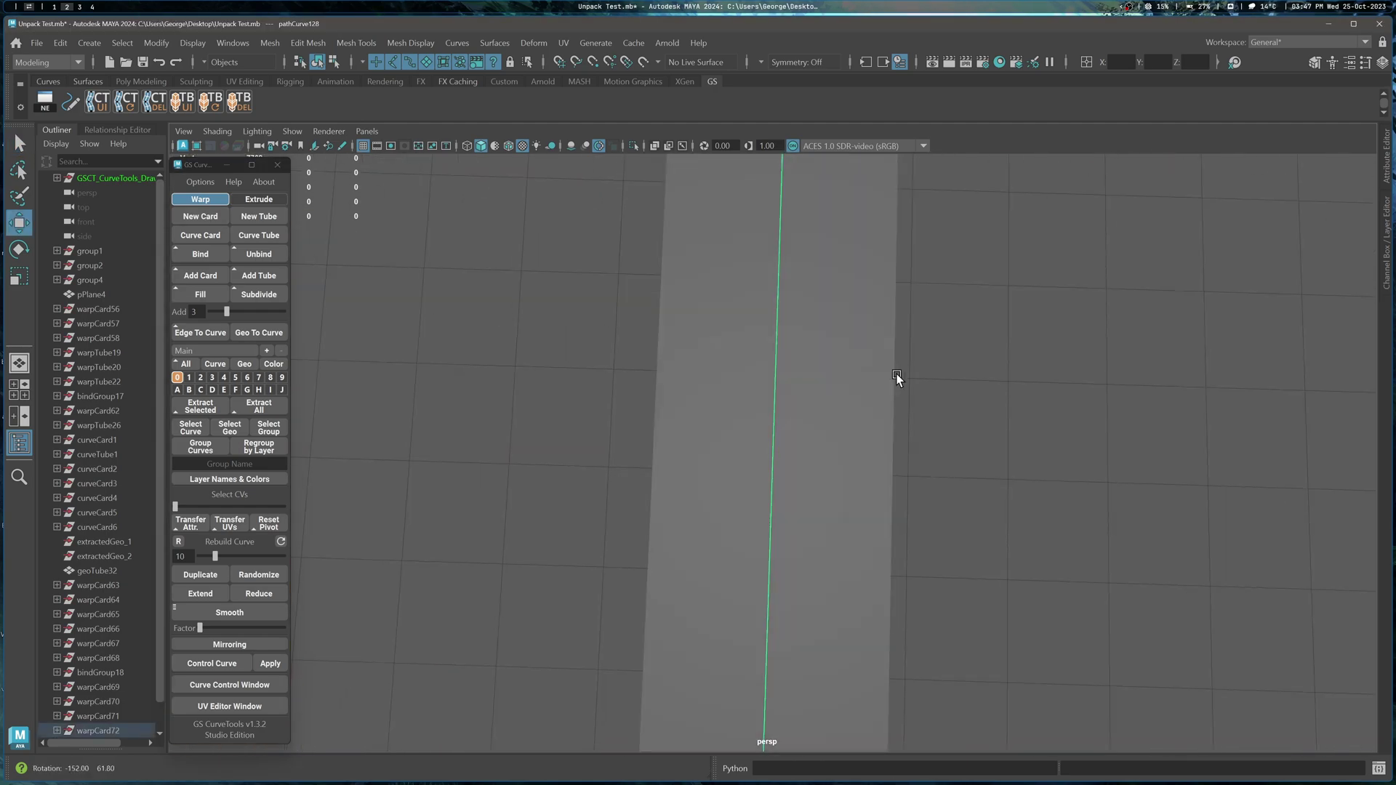
{"action": "right_click_drag", "start_coordinate": [897, 374], "coordinate": [686, 243], "text": "alt"}
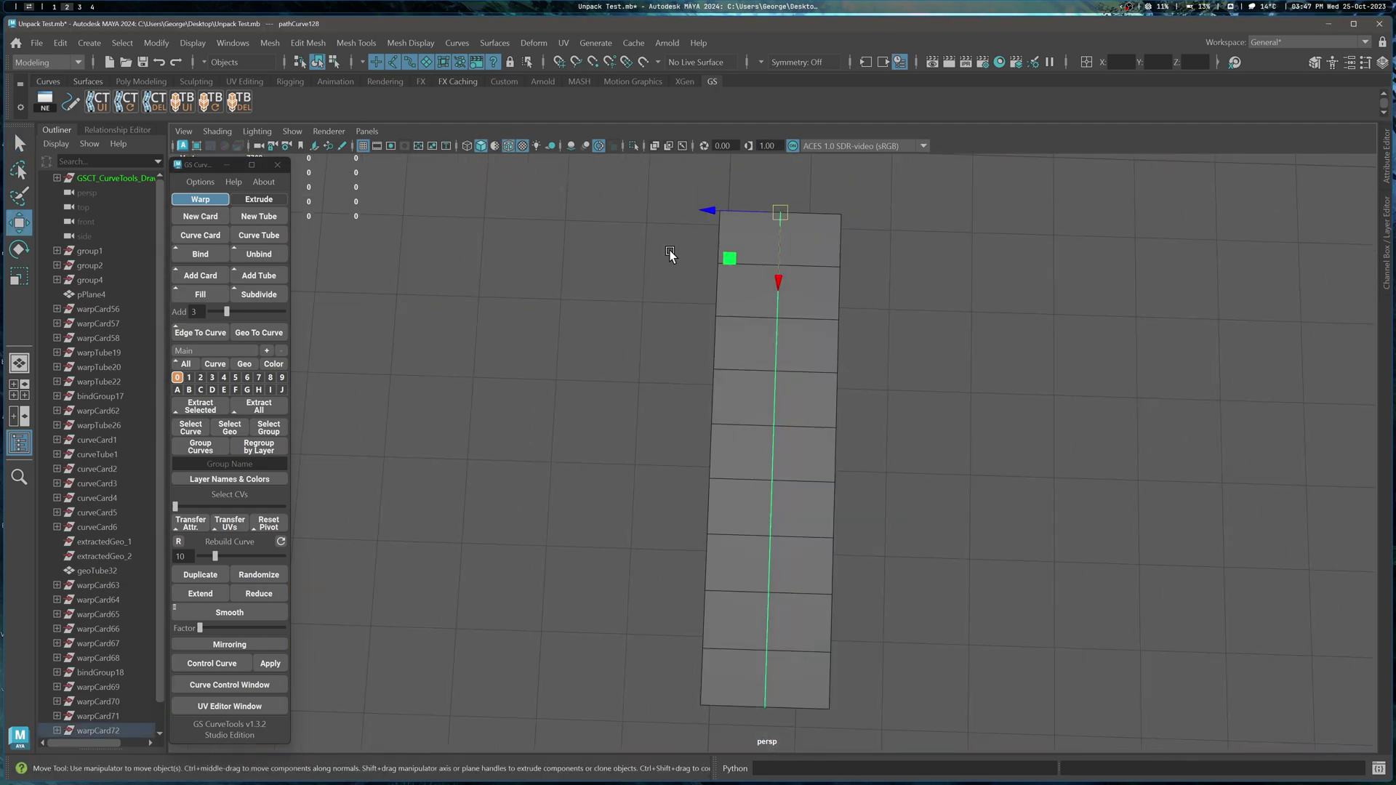
{"action": "left_click_drag", "start_coordinate": [669, 254], "coordinate": [877, 408], "text": "alt"}
{"action": "left_click_drag", "start_coordinate": [594, 549], "coordinate": [802, 440], "text": "alt"}
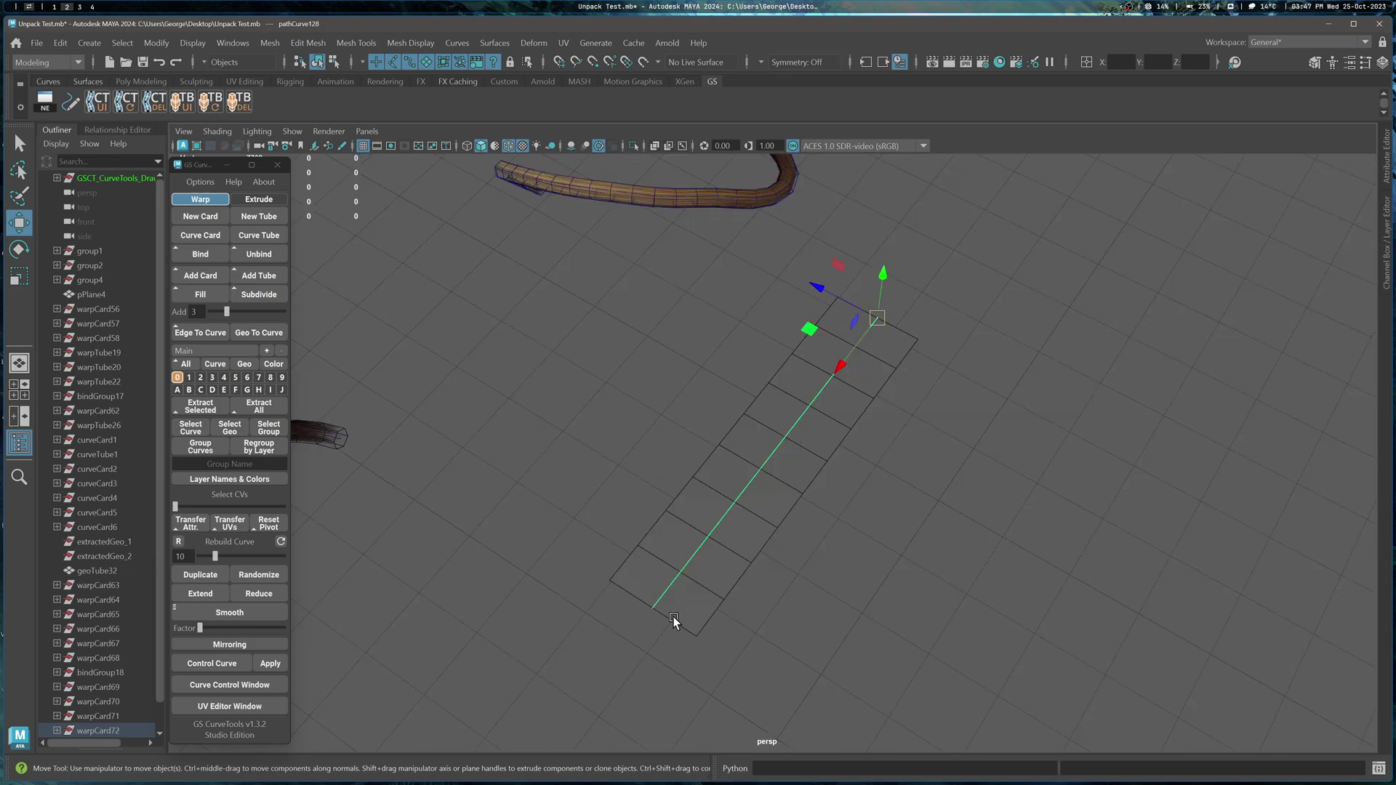
- Create a new warp tube next to the new card and frame it in the viewport
{"action": "left_click_drag", "start_coordinate": [673, 617], "coordinate": [495, 404], "text": "alt"}
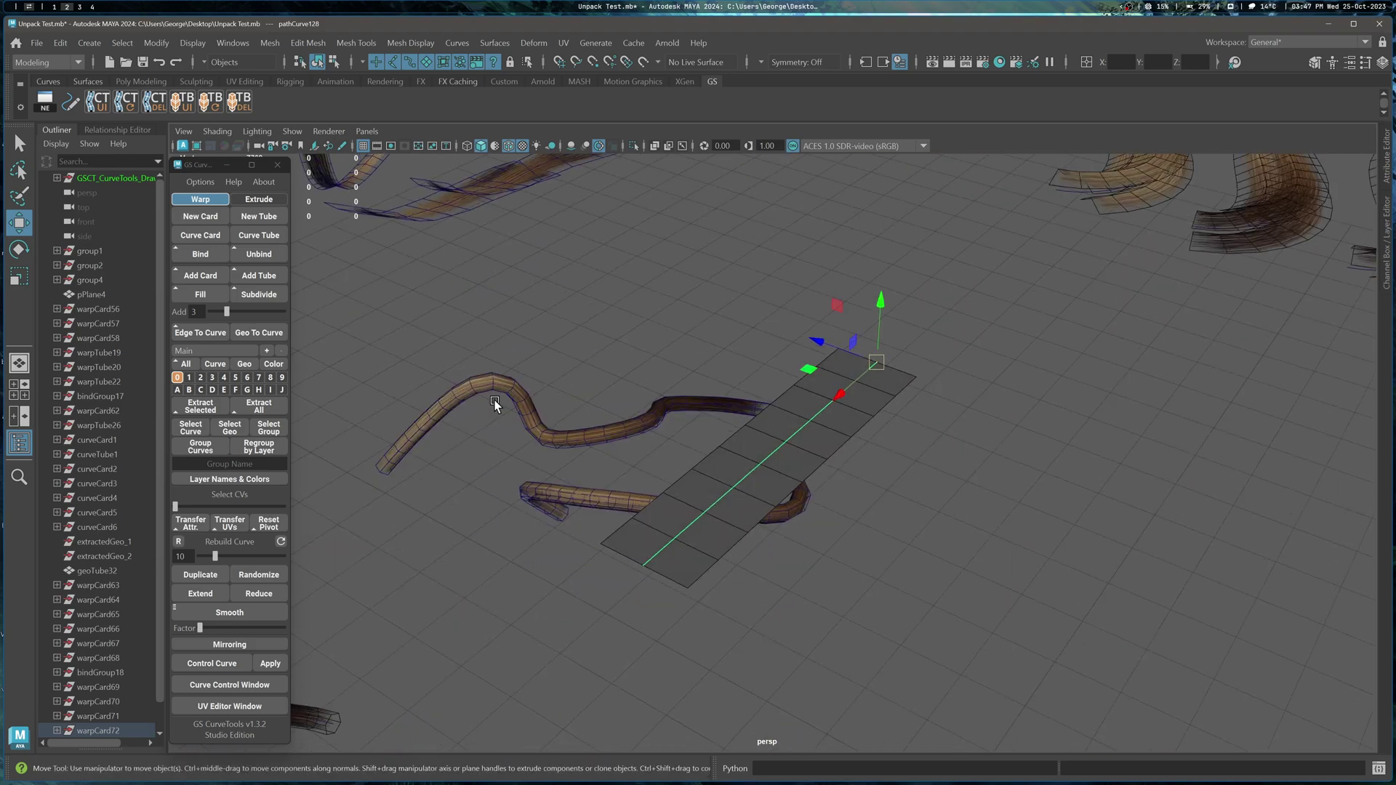
{"action": "left_click", "coordinate": [274, 235]}
{"action": "mouse_move", "coordinate": [867, 561]}
{"action": "left_mouse_down", "text": "alt"}
{"action": "mouse_move", "coordinate": [841, 552]}
{"action": "mouse_move", "coordinate": [876, 545]}
{"action": "left_mouse_up", "text": "alt"}
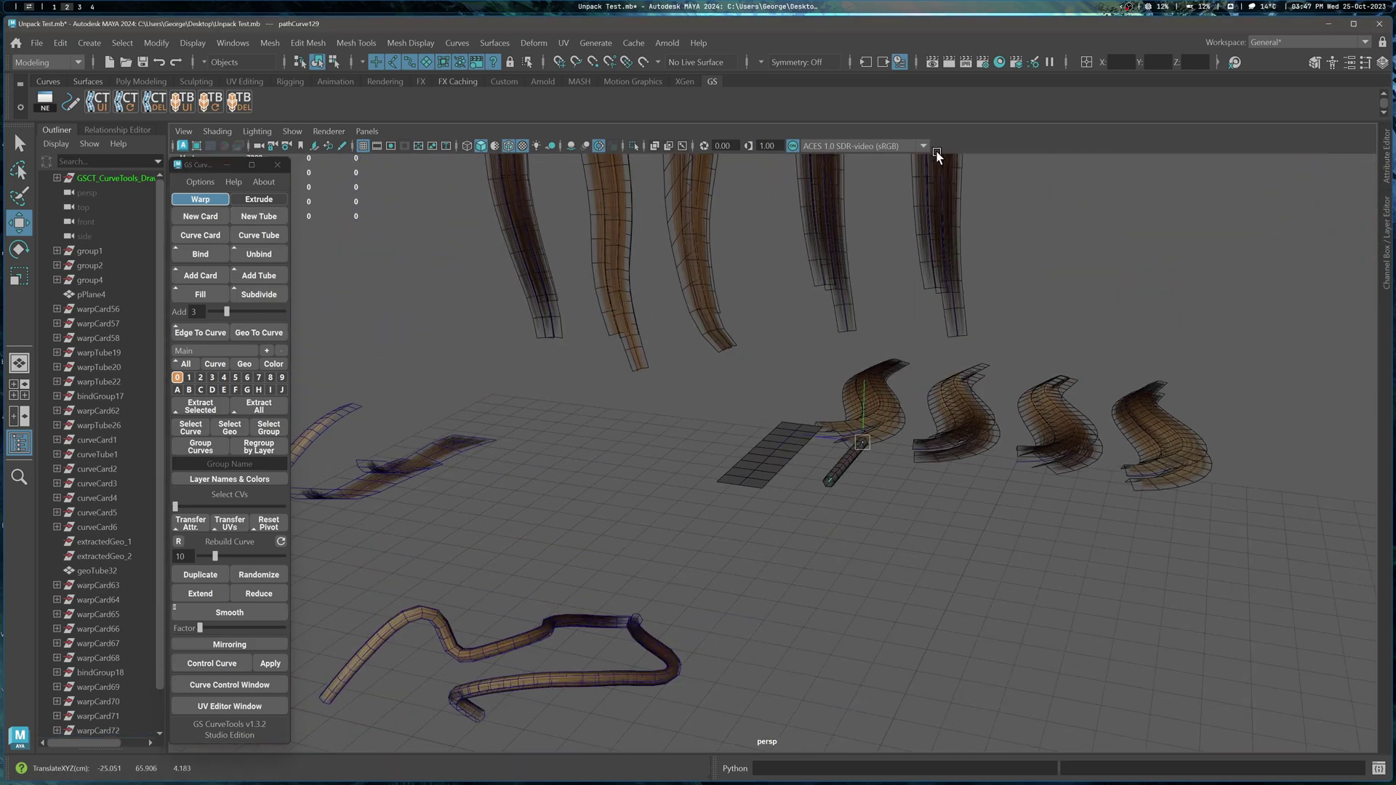
{"action": "key", "text": "f"}
- Reshape the new tube into an arch by moving its curve's control vertices, return to the Select tool and clear the selection
{"action": "left_click_drag", "start_coordinate": [928, 417], "coordinate": [836, 436], "text": "alt"}
{"action": "right_click_drag", "start_coordinate": [836, 436], "coordinate": [452, 414], "text": "alt"}
{"action": "left_click_drag", "start_coordinate": [736, 531], "coordinate": [627, 393], "text": "alt"}
{"action": "left_click", "coordinate": [627, 393]}
{"action": "left_click_drag", "start_coordinate": [710, 404], "coordinate": [654, 330]}
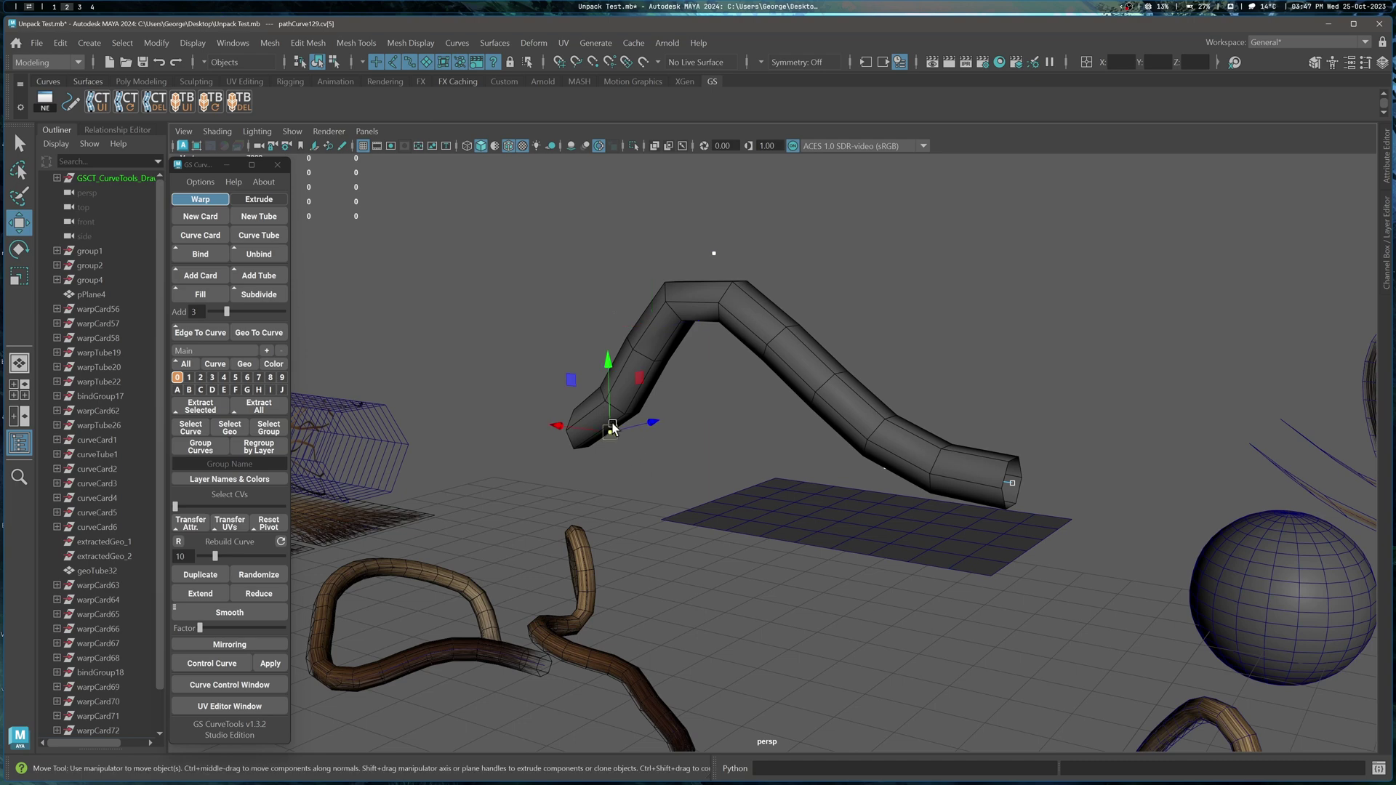
{"action": "key", "text": "q"}
{"action": "left_click", "coordinate": [581, 457]}
{"action": "scroll", "coordinate": [881, 343], "scroll_direction": "down", "scroll_amount": 6}
{"action": "scroll", "coordinate": [797, 431], "scroll_direction": "up", "scroll_amount": 5}
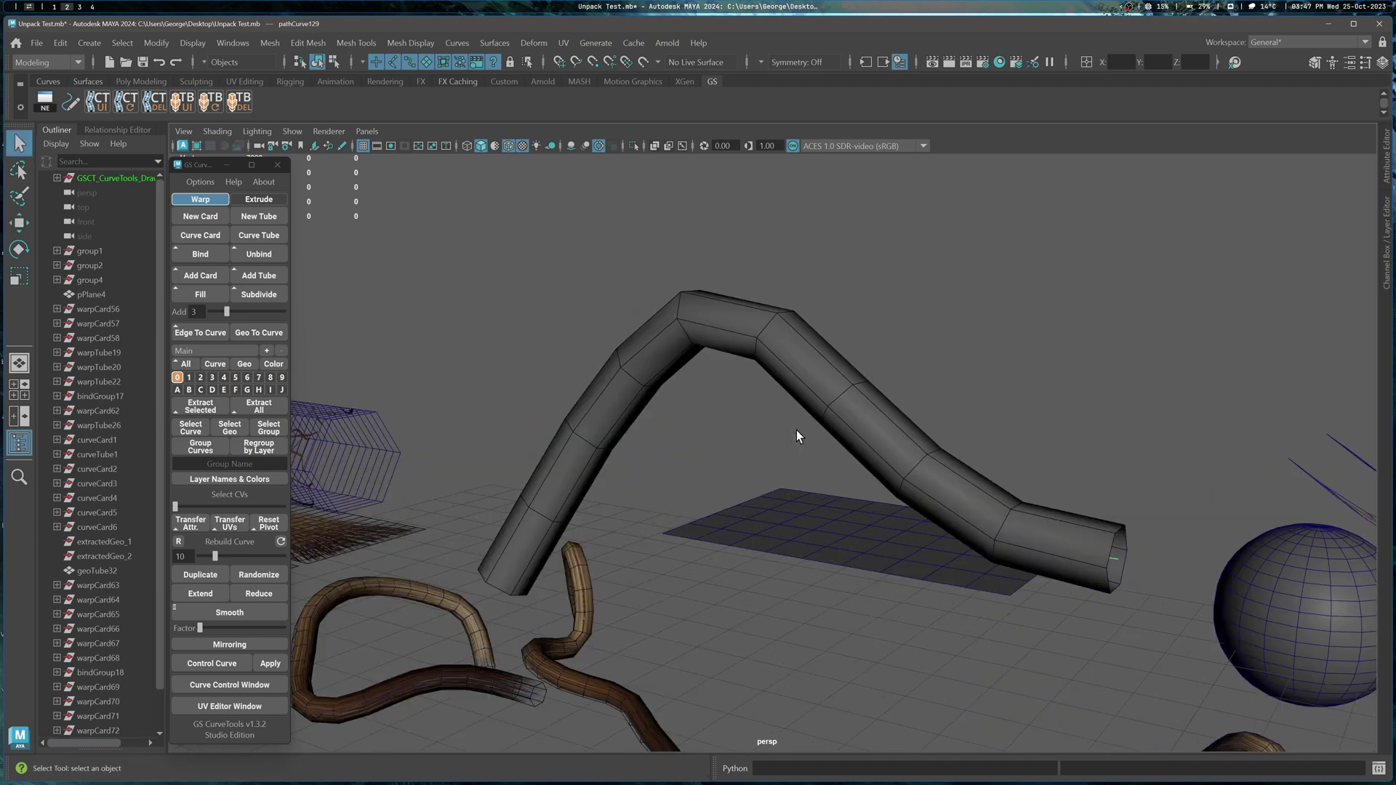
{"action": "scroll", "coordinate": [797, 434], "scroll_direction": "down", "scroll_amount": 10}
{"action": "left_click_drag", "start_coordinate": [797, 433], "coordinate": [609, 484], "text": "alt"}
{"action": "left_click", "coordinate": [690, 570]}
{"action": "left_click_drag", "start_coordinate": [691, 571], "coordinate": [836, 364], "text": "alt"}
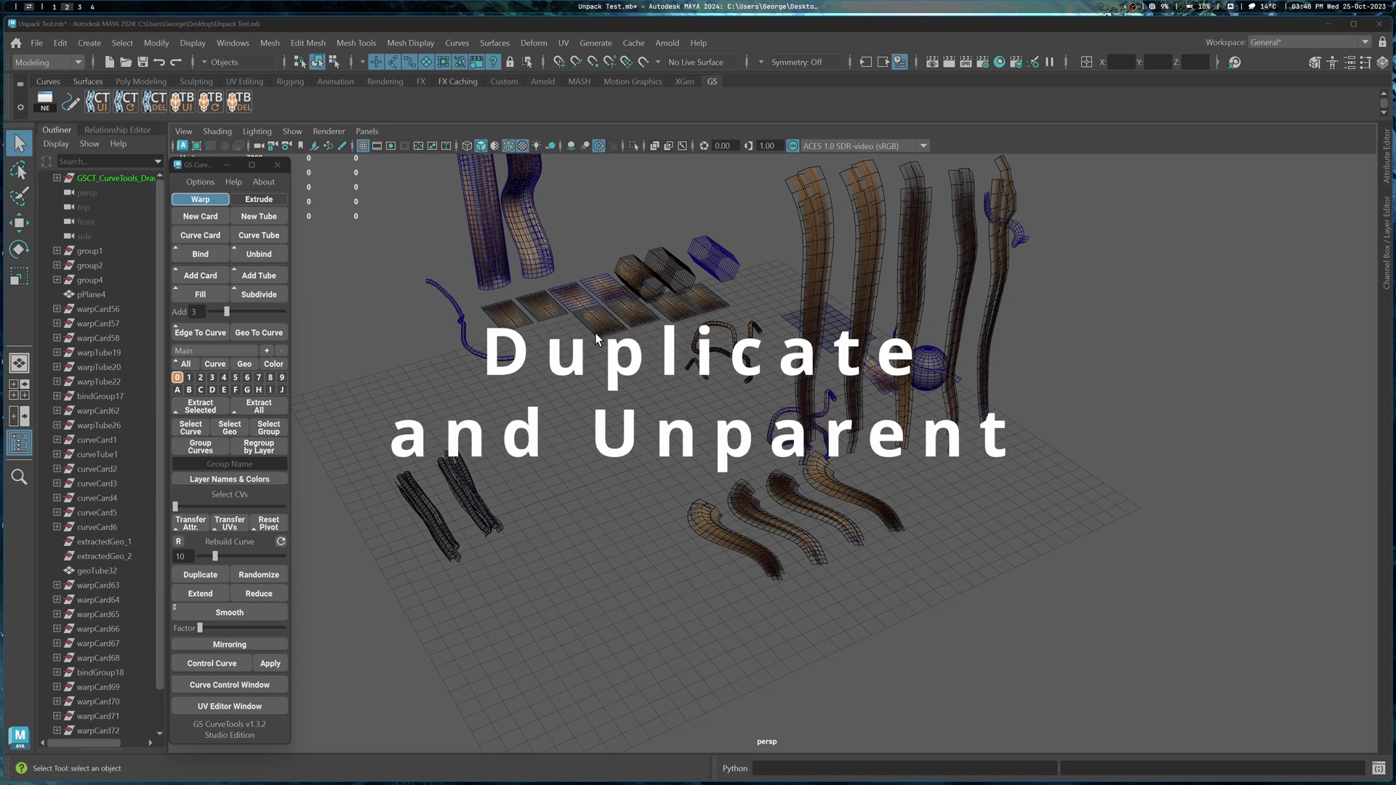
- Detach the GS CurveTools options list as a floating window so that Duplicate and Unparent Curves stays accessible
{"action": "left_click_drag", "start_coordinate": [596, 338], "coordinate": [466, 314], "text": "alt"}
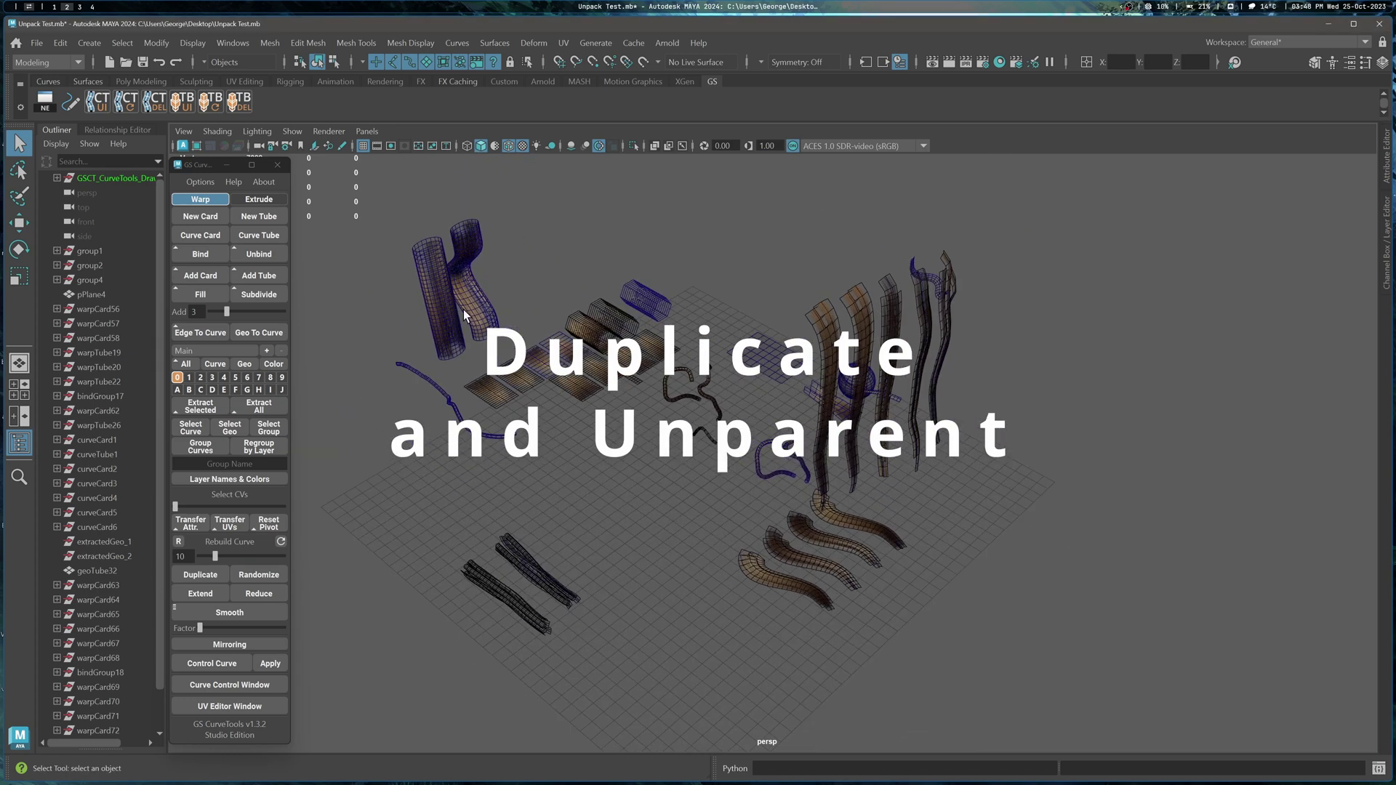
{"action": "left_click", "coordinate": [200, 181]}
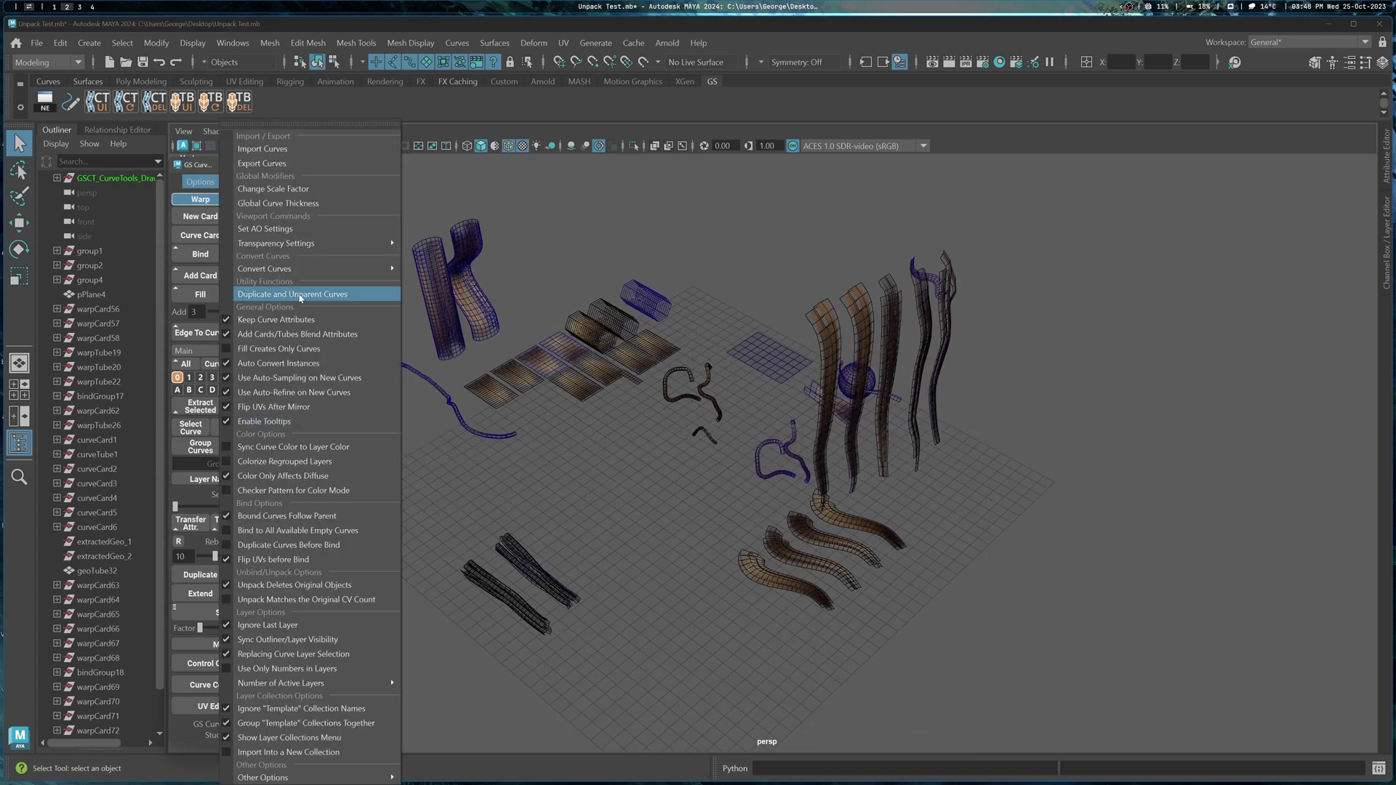
{"action": "left_click", "coordinate": [317, 124]}
{"action": "left_click_drag", "start_coordinate": [873, 403], "coordinate": [942, 465], "text": "alt"}
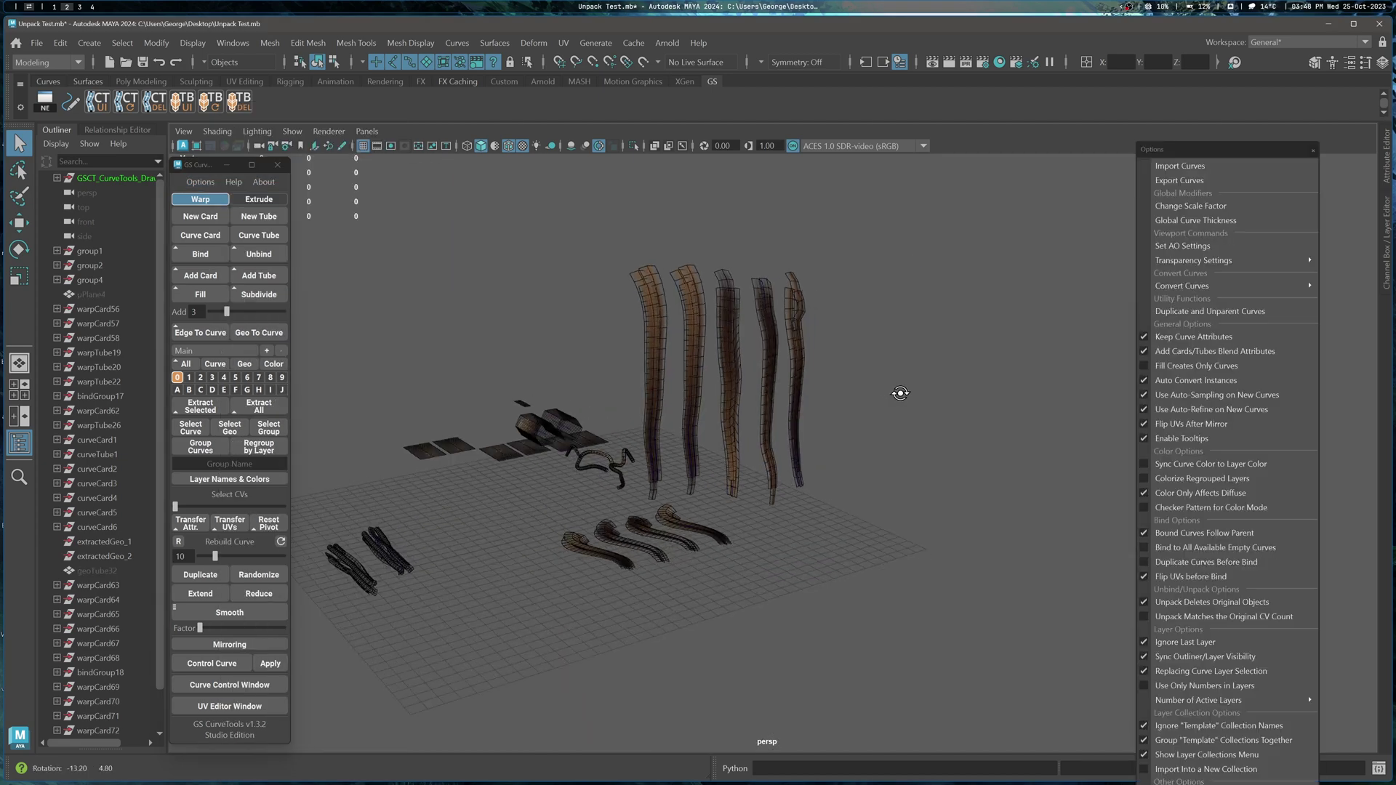
- Select all the cards and tubes in the scene to inspect their curves and clear the selection
{"action": "left_click_drag", "start_coordinate": [420, 283], "coordinate": [875, 538]}
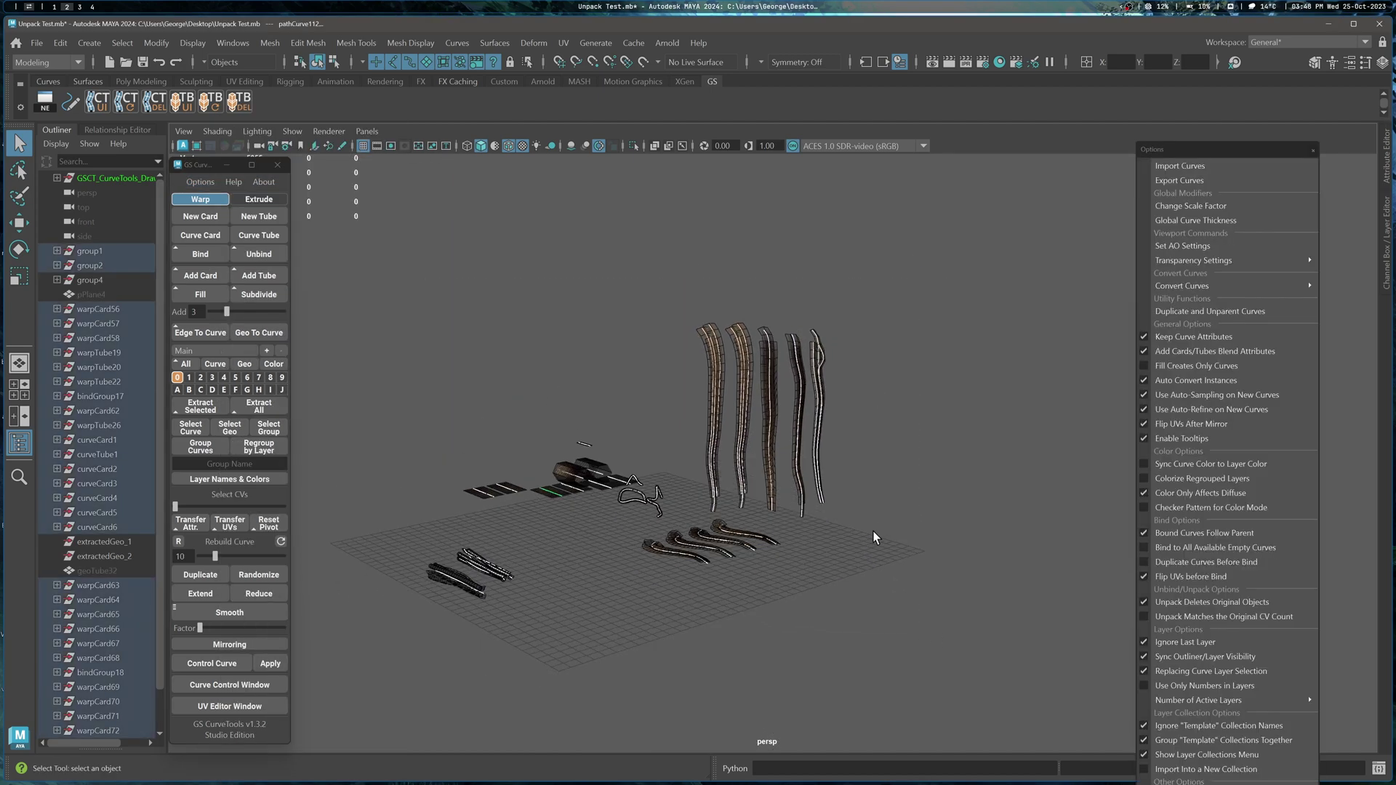
{"action": "left_click_drag", "start_coordinate": [723, 477], "coordinate": [710, 505], "text": "alt"}
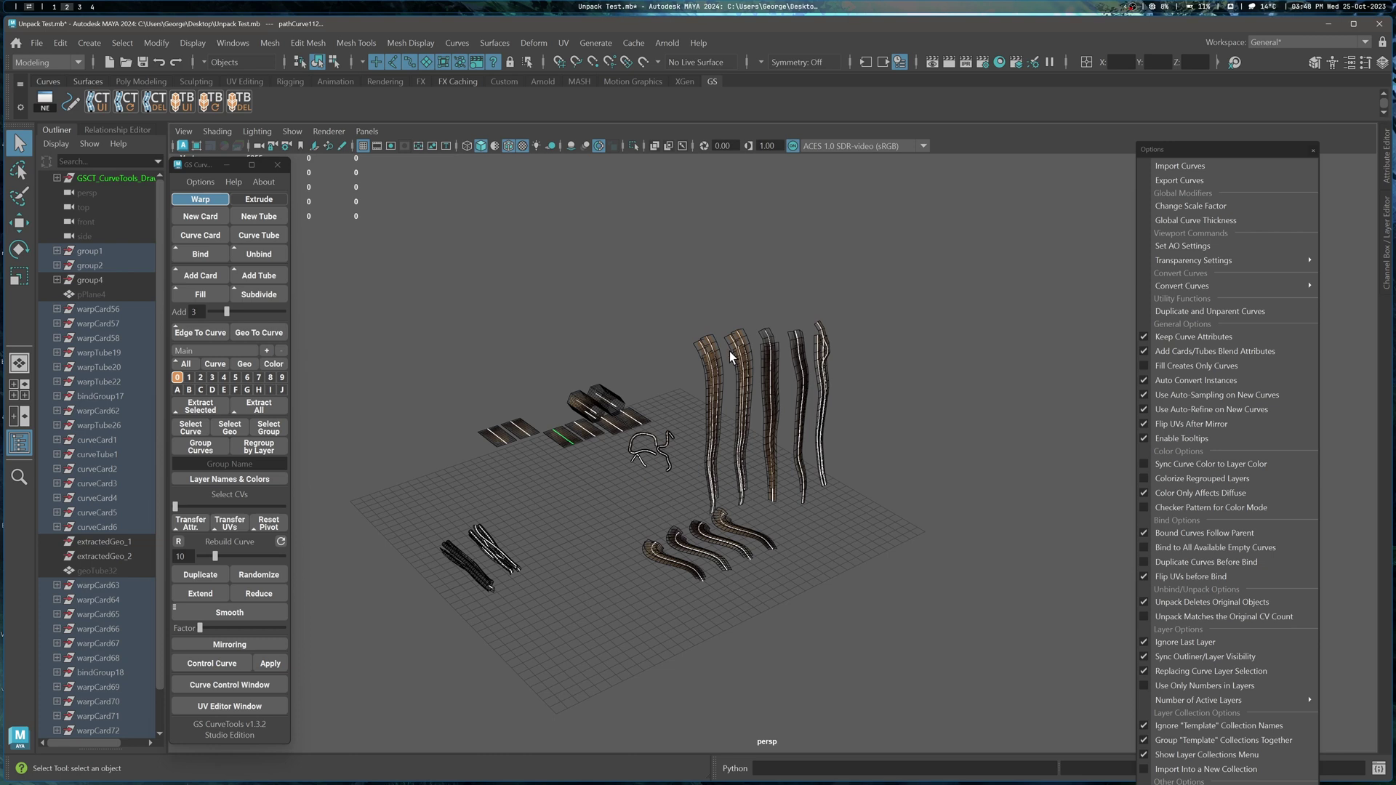
{"action": "left_click", "coordinate": [607, 254]}
- Draw a wavy freehand curve across the grid with the Pencil Curve tool and remove it
{"action": "left_click", "coordinate": [74, 110]}
{"action": "left_click_drag", "start_coordinate": [536, 494], "coordinate": [698, 645]}
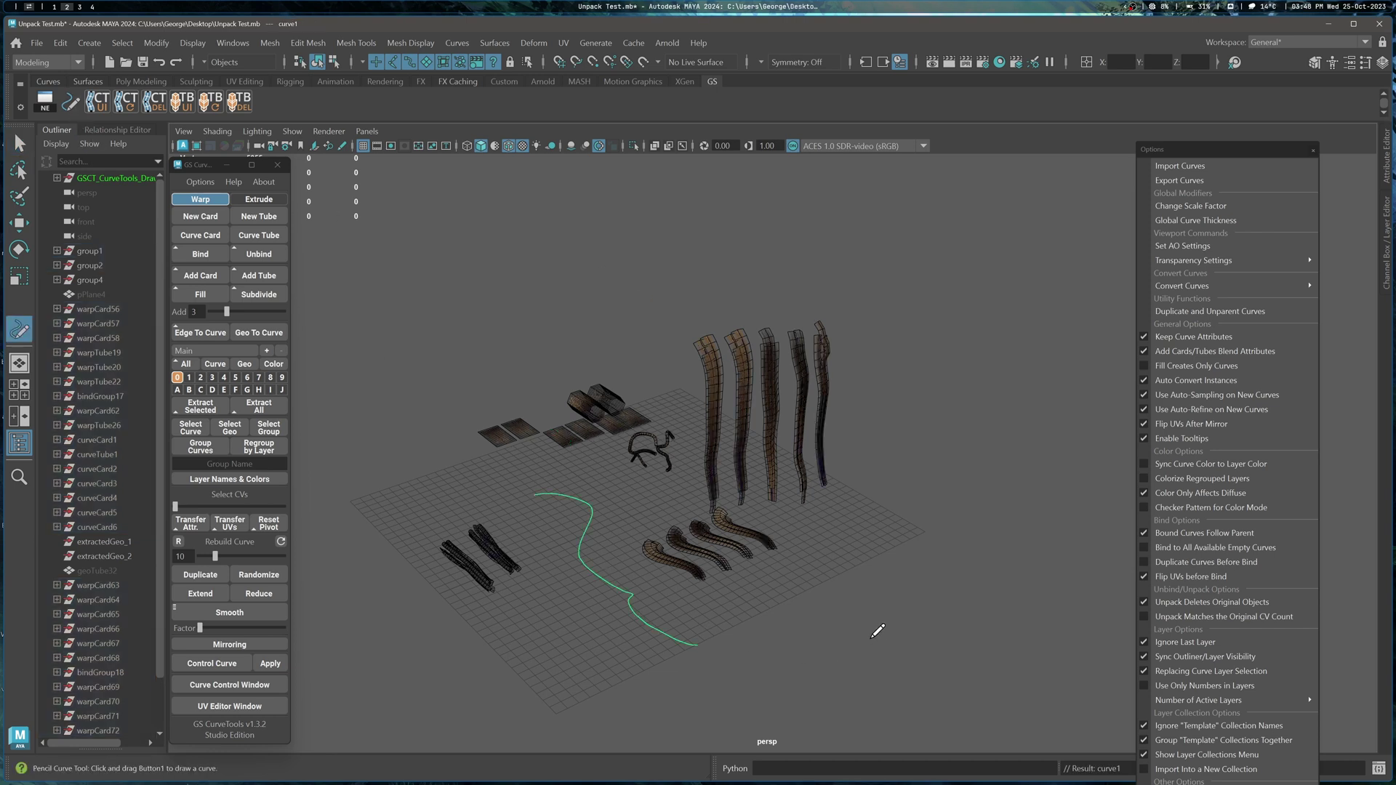
{"action": "key", "text": "q"}
{"action": "left_click", "coordinate": [648, 527]}
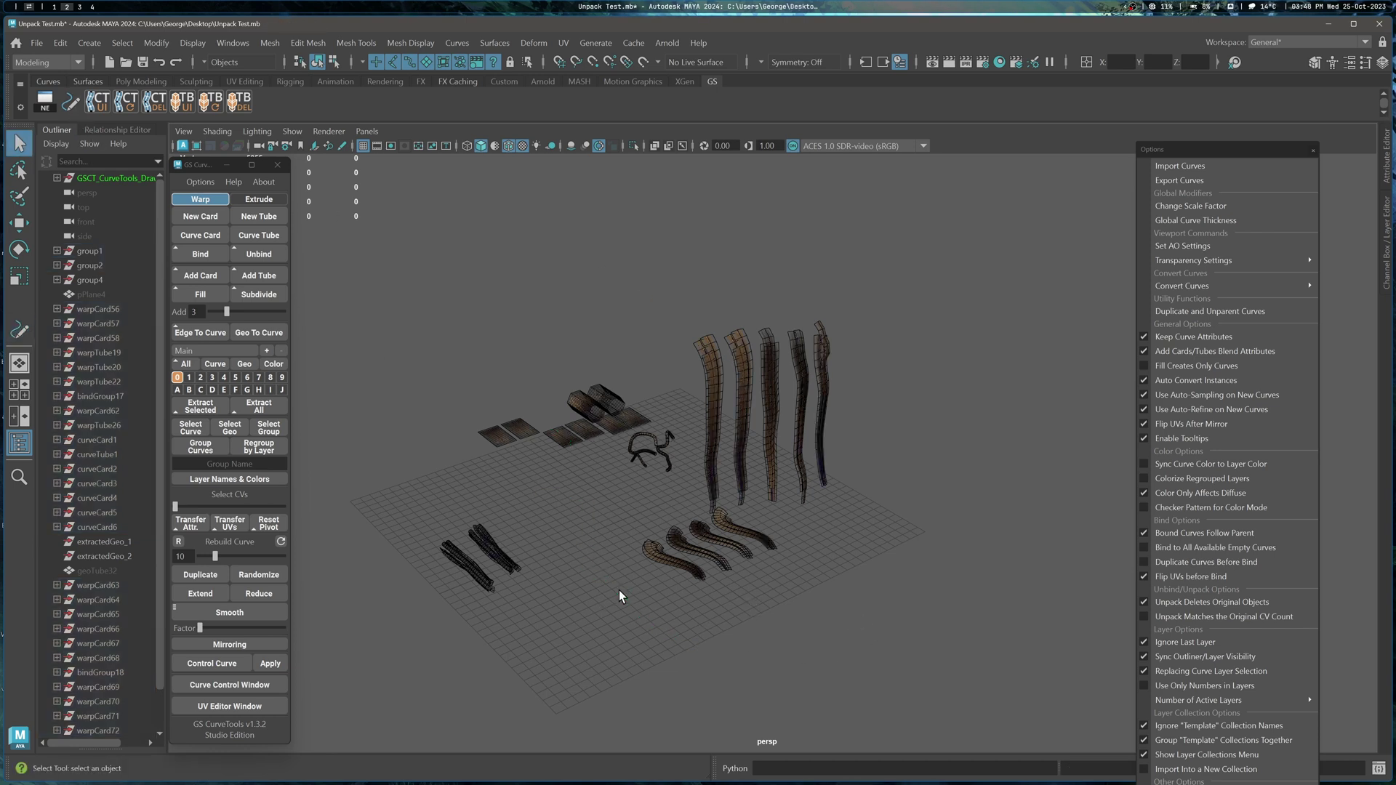
- Select the curves of the tall hanging cards, duplicate them and unparent the duplicates from their groups
{"action": "left_click_drag", "start_coordinate": [441, 669], "coordinate": [874, 315]}
{"action": "key", "text": "f"}
{"action": "left_click", "coordinate": [619, 230]}
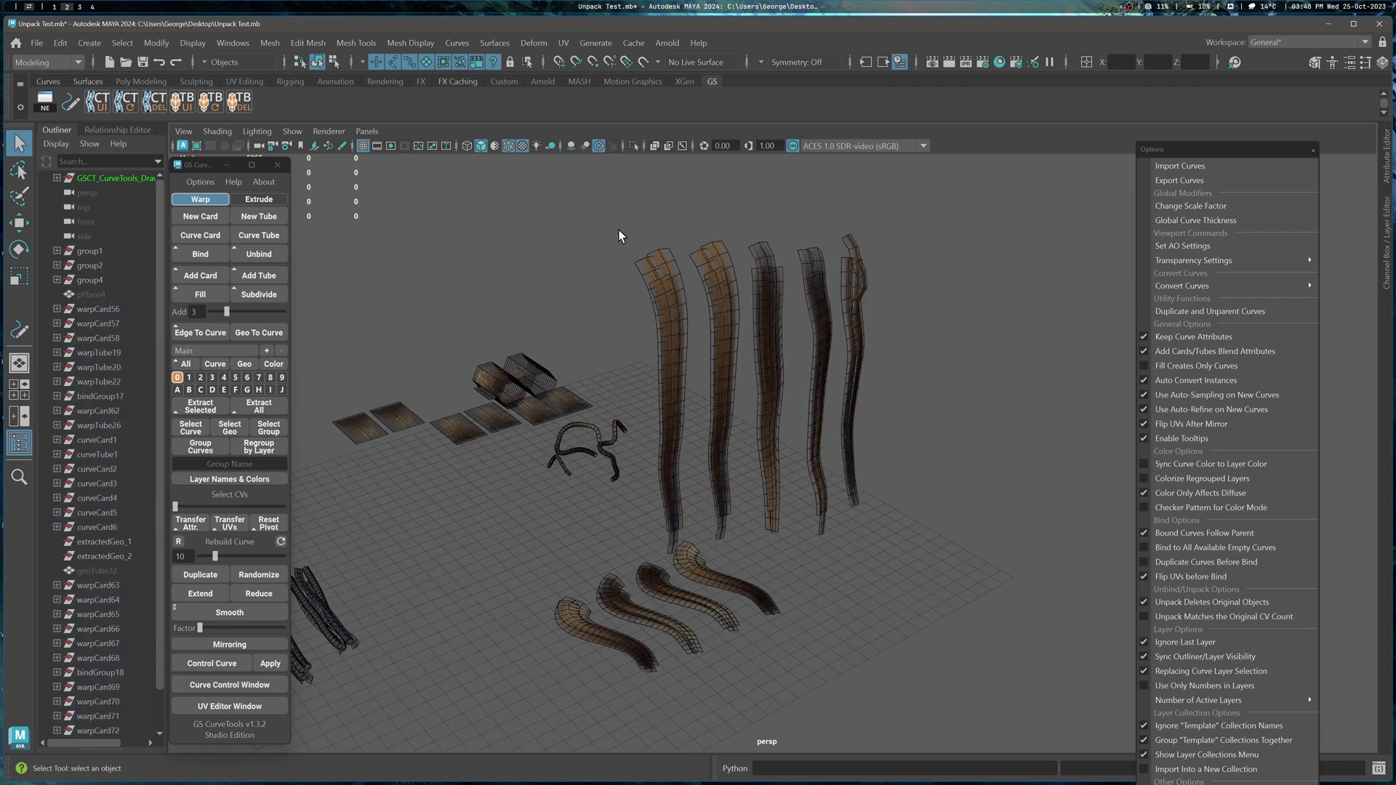
{"action": "left_click_drag", "start_coordinate": [618, 230], "coordinate": [899, 397]}
{"action": "middle_click_drag", "start_coordinate": [899, 397], "coordinate": [949, 426], "text": "alt"}
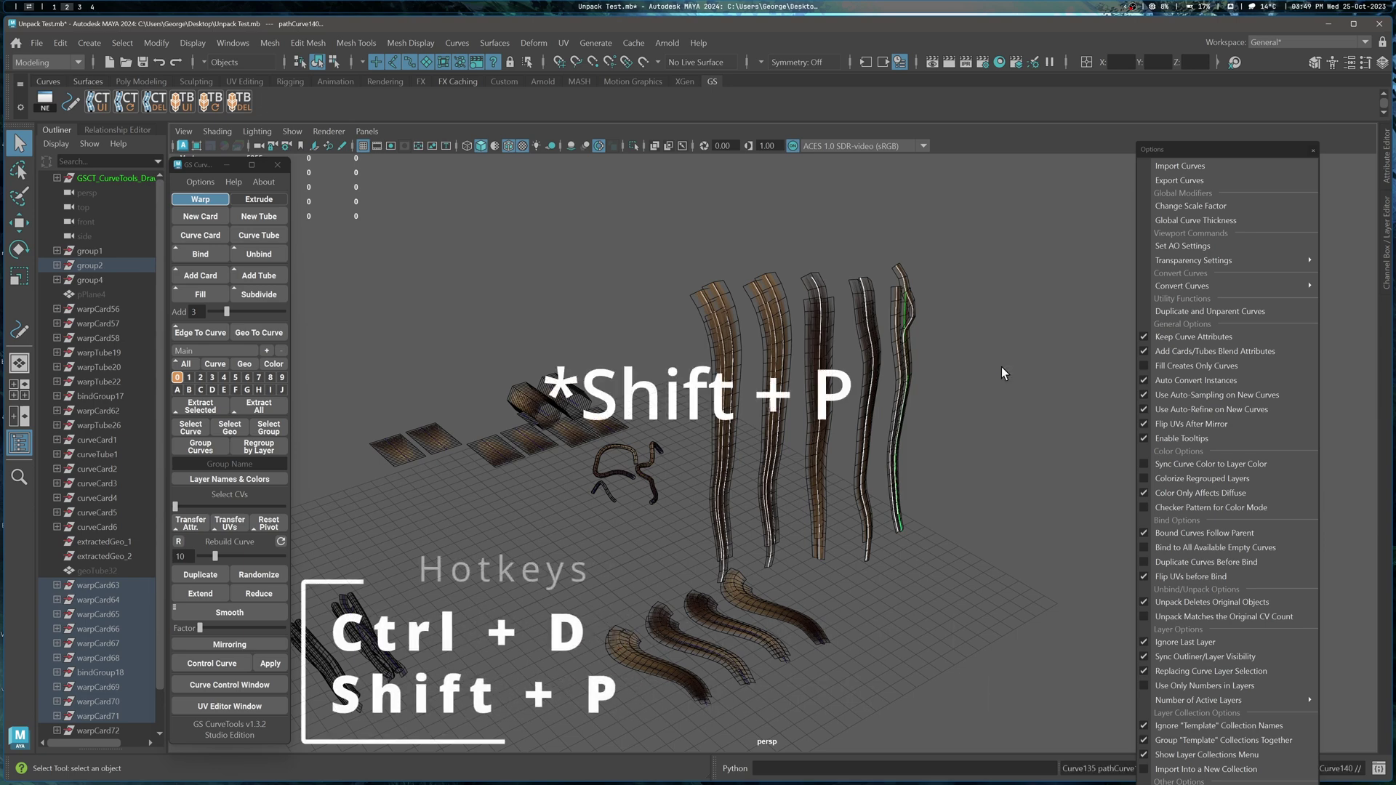
{"action": "key", "text": "ctrl+d"}
{"action": "key", "text": "shift+p"}
{"action": "scroll", "coordinate": [113, 488], "scroll_direction": "down", "scroll_amount": 5}
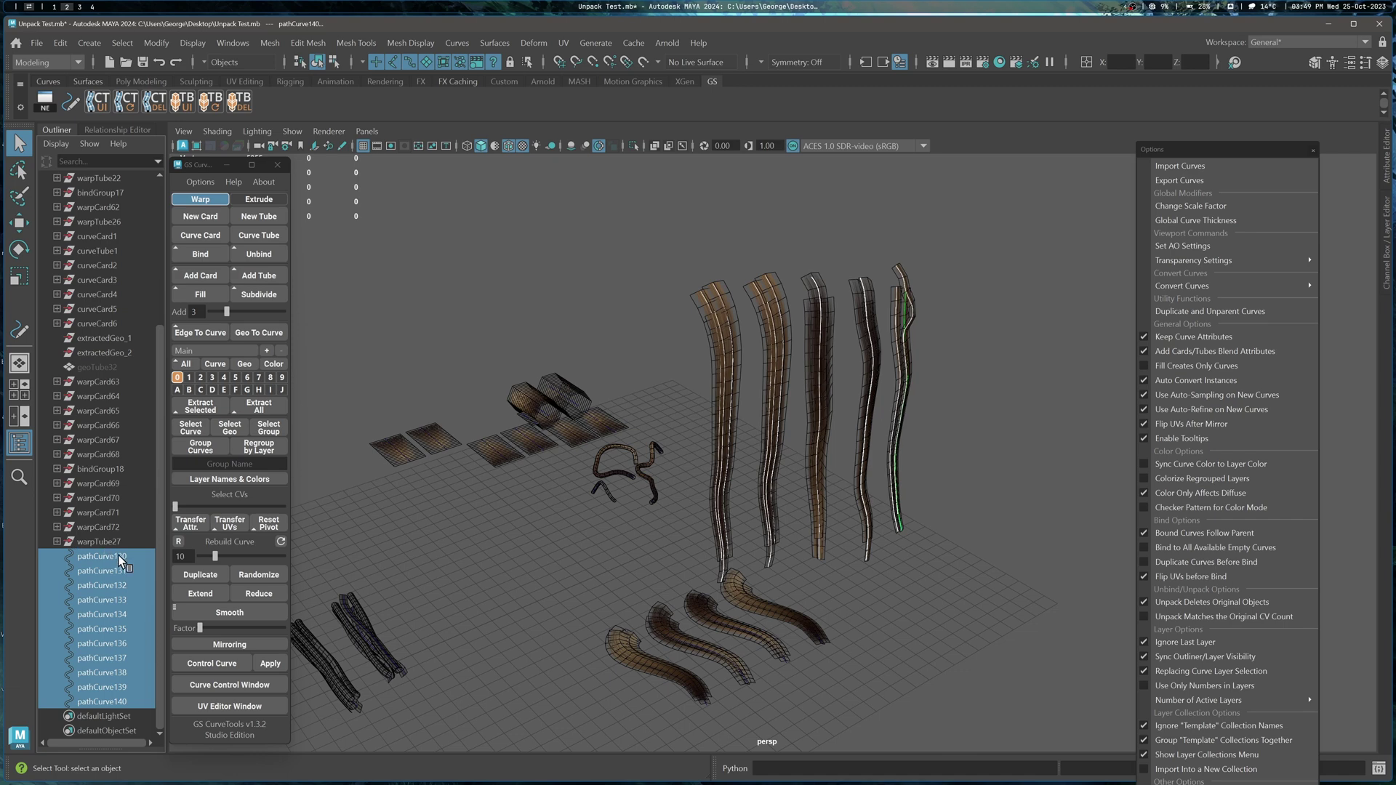
{"action": "scroll", "coordinate": [839, 463], "scroll_direction": "down", "scroll_amount": 4}
- Move the unparented duplicate curves up and away from the tall cards and clear the selection
{"action": "key", "text": "w"}
{"action": "left_click_drag", "start_coordinate": [863, 338], "coordinate": [703, 192]}
{"action": "left_click", "coordinate": [582, 304]}
- Select the tall cards' original curves, undo back to the duplicate curves' selection and delete the duplicates
{"action": "left_click_drag", "start_coordinate": [716, 368], "coordinate": [871, 412]}
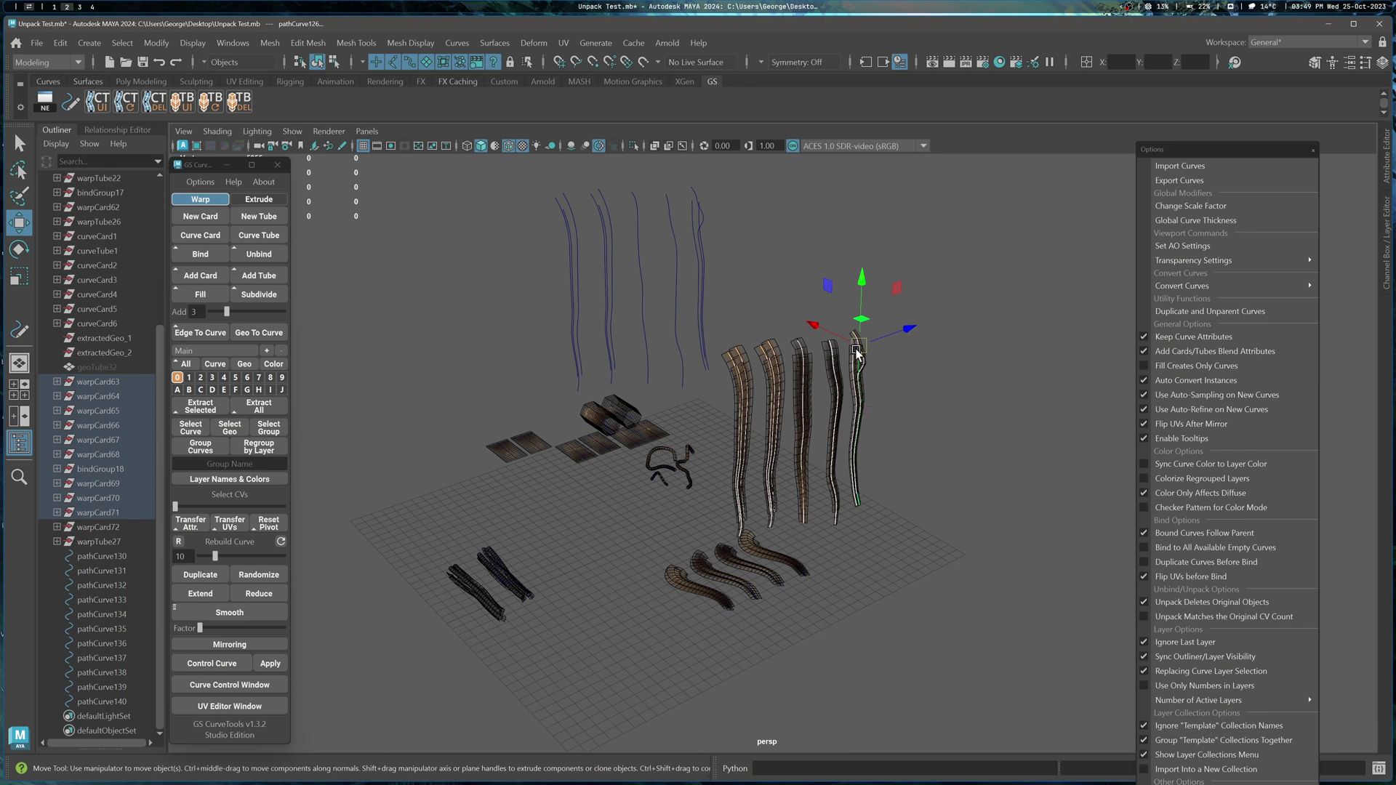
{"action": "left_click_drag", "start_coordinate": [859, 347], "coordinate": [912, 340]}
{"action": "key", "text": "ctrl+z"}
{"action": "key", "text": "ctrl+z"}
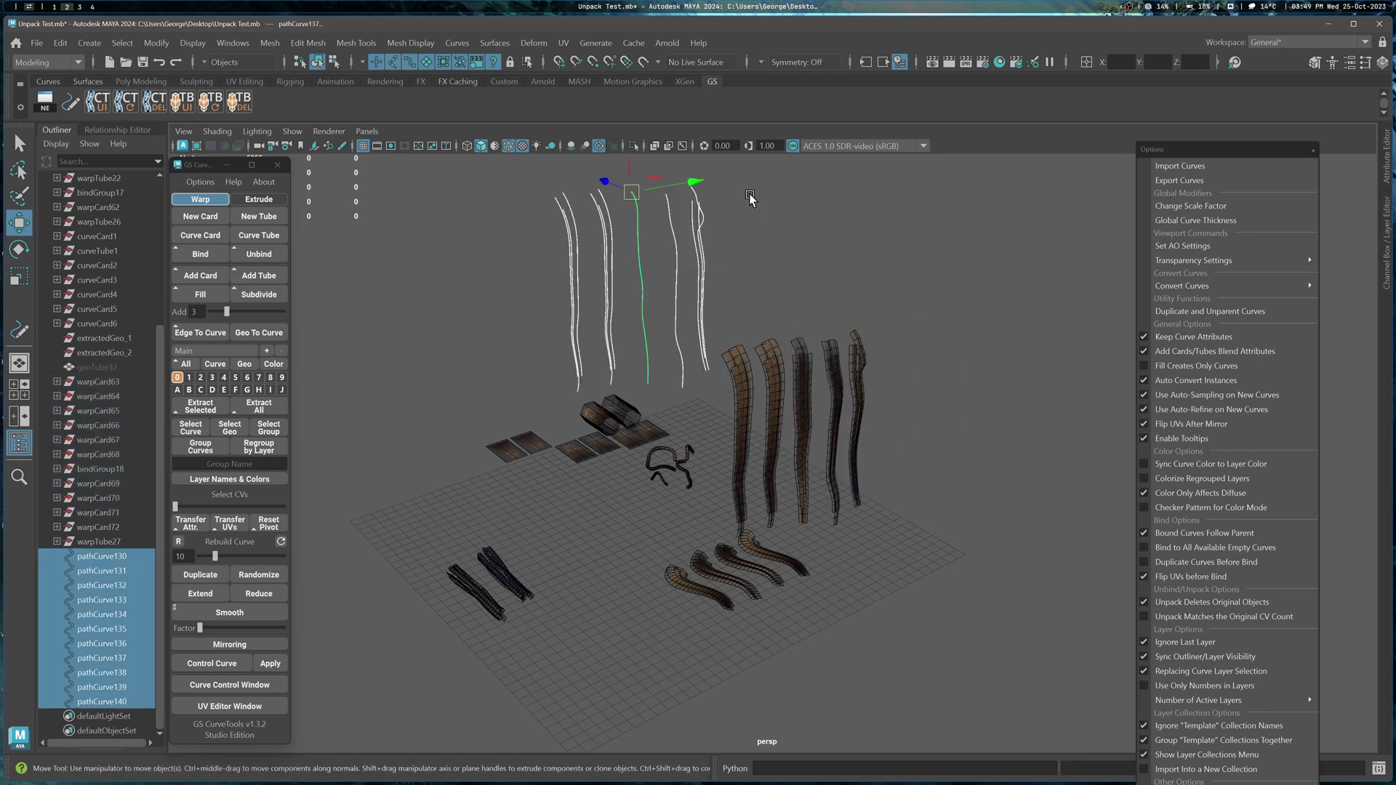
{"action": "key", "text": "Delete"}
- Select all the cards and tubes and run Duplicate and Unparent Curves on them, checking the copies in the Outliner
{"action": "left_click_drag", "start_coordinate": [398, 245], "coordinate": [849, 568]}
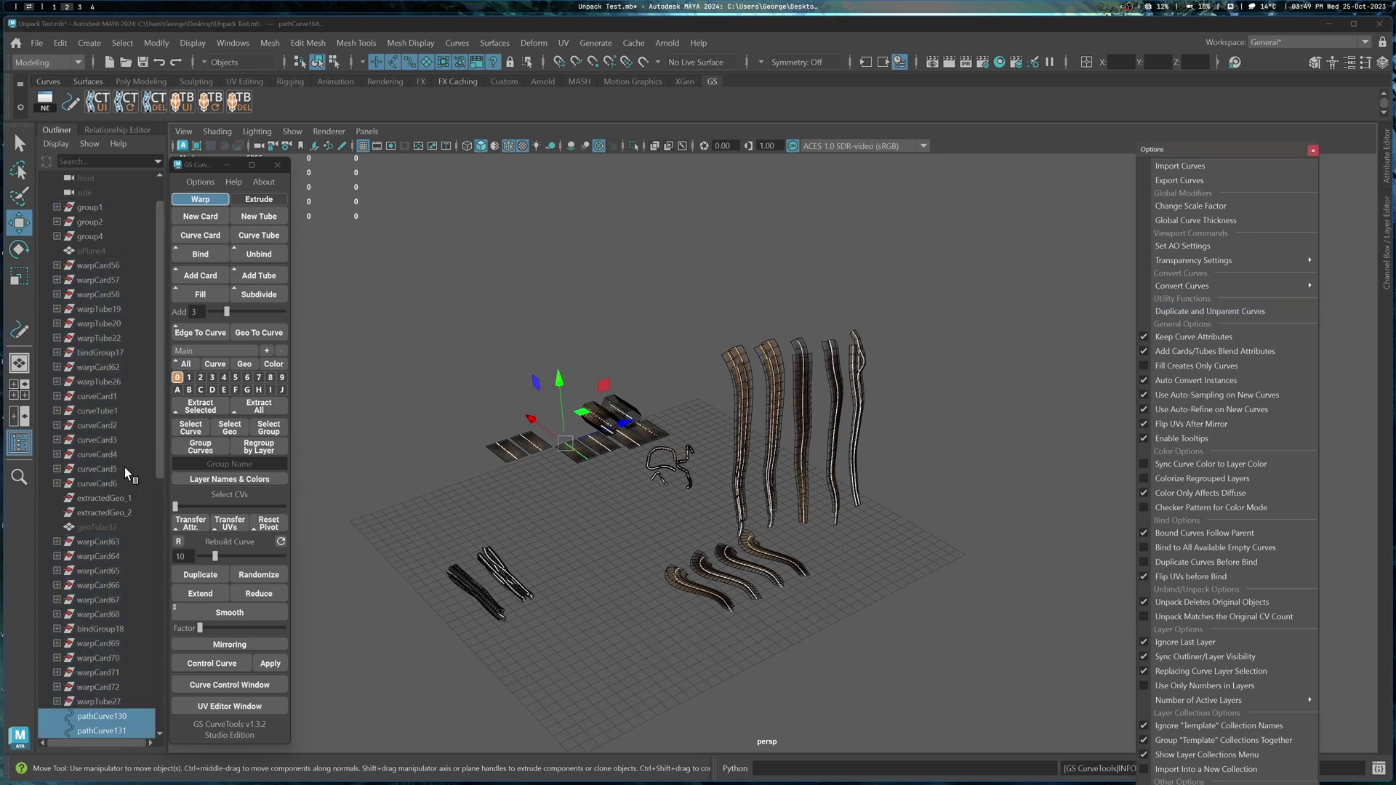
{"action": "scroll", "coordinate": [124, 467], "scroll_direction": "down", "scroll_amount": 12}
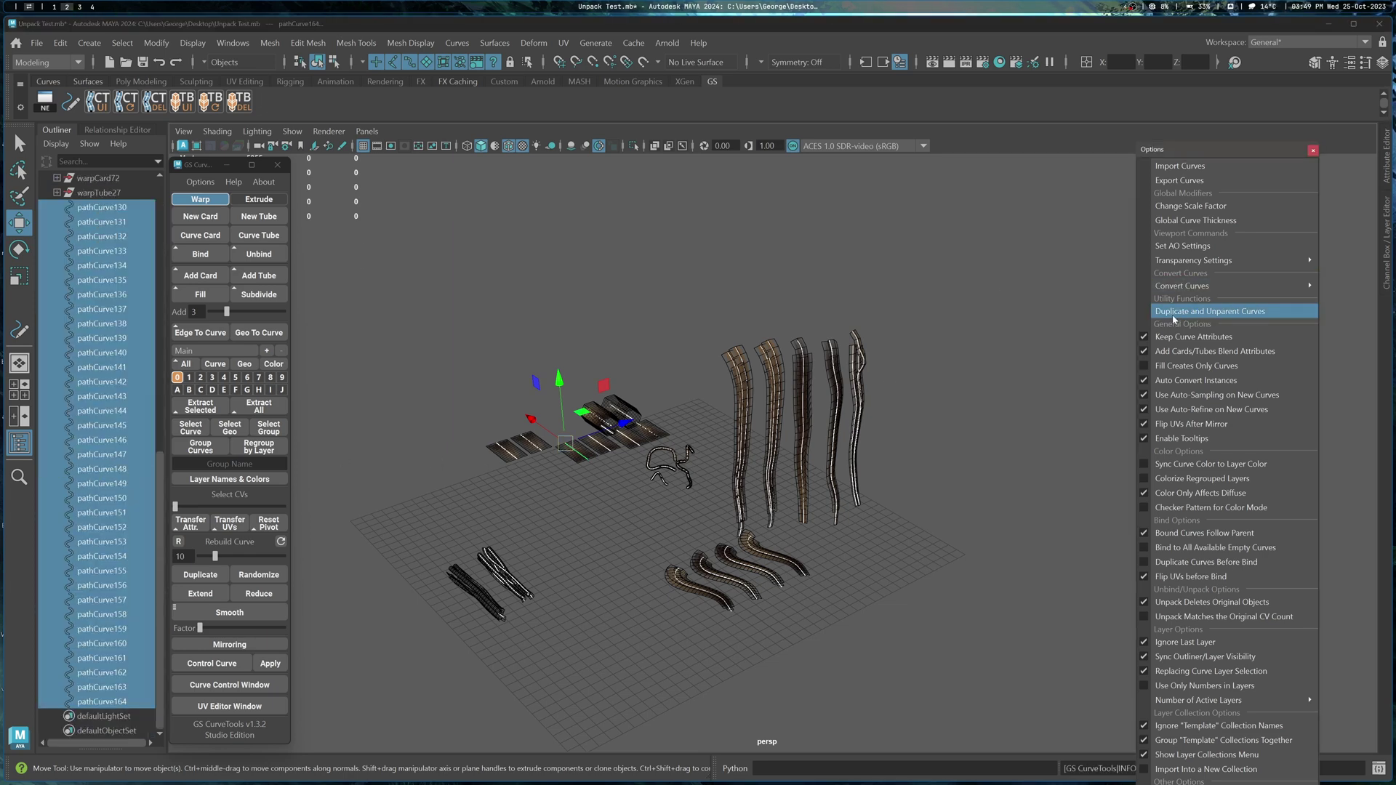
{"action": "left_click", "coordinate": [1221, 313]}
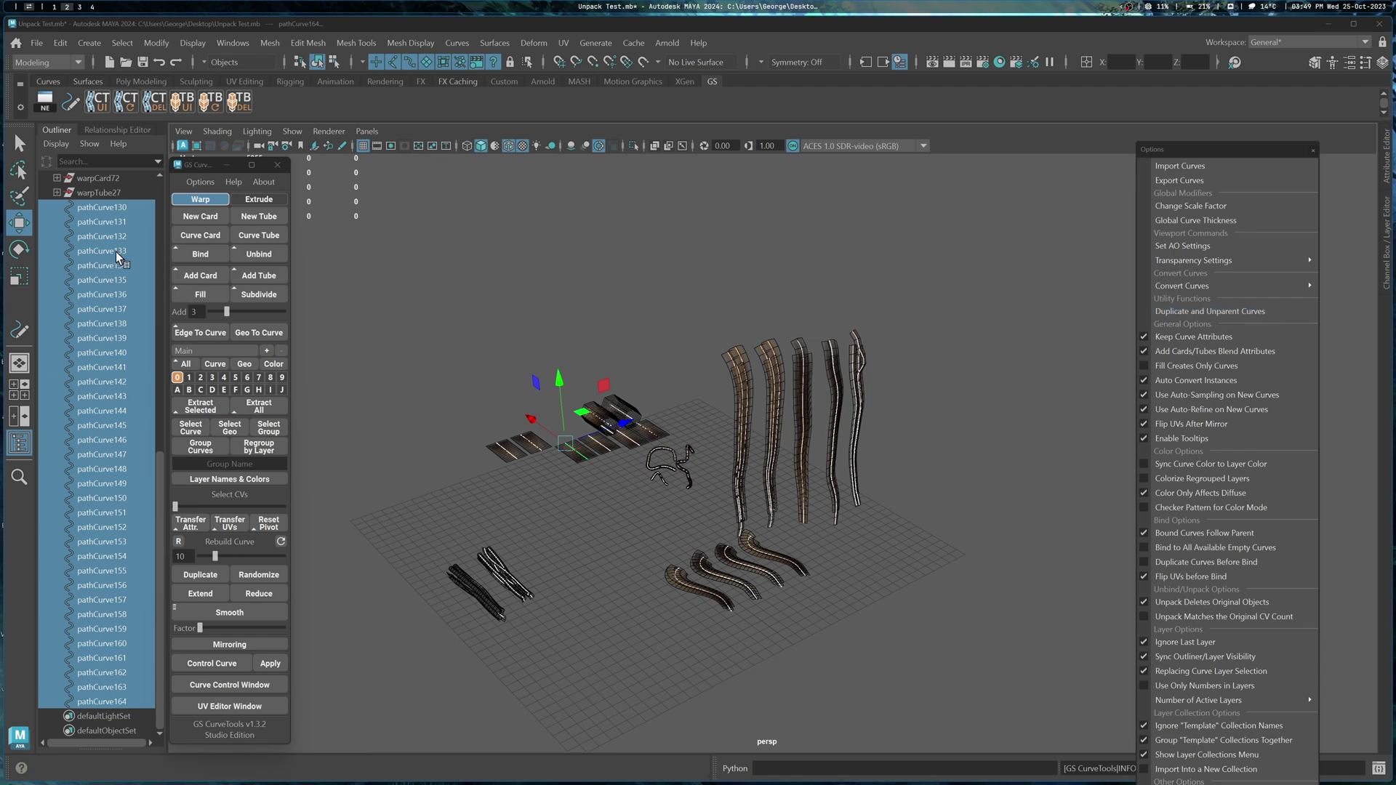
{"action": "scroll", "coordinate": [115, 254], "scroll_direction": "up", "scroll_amount": 12}
{"action": "key", "text": "ctrl+a"}
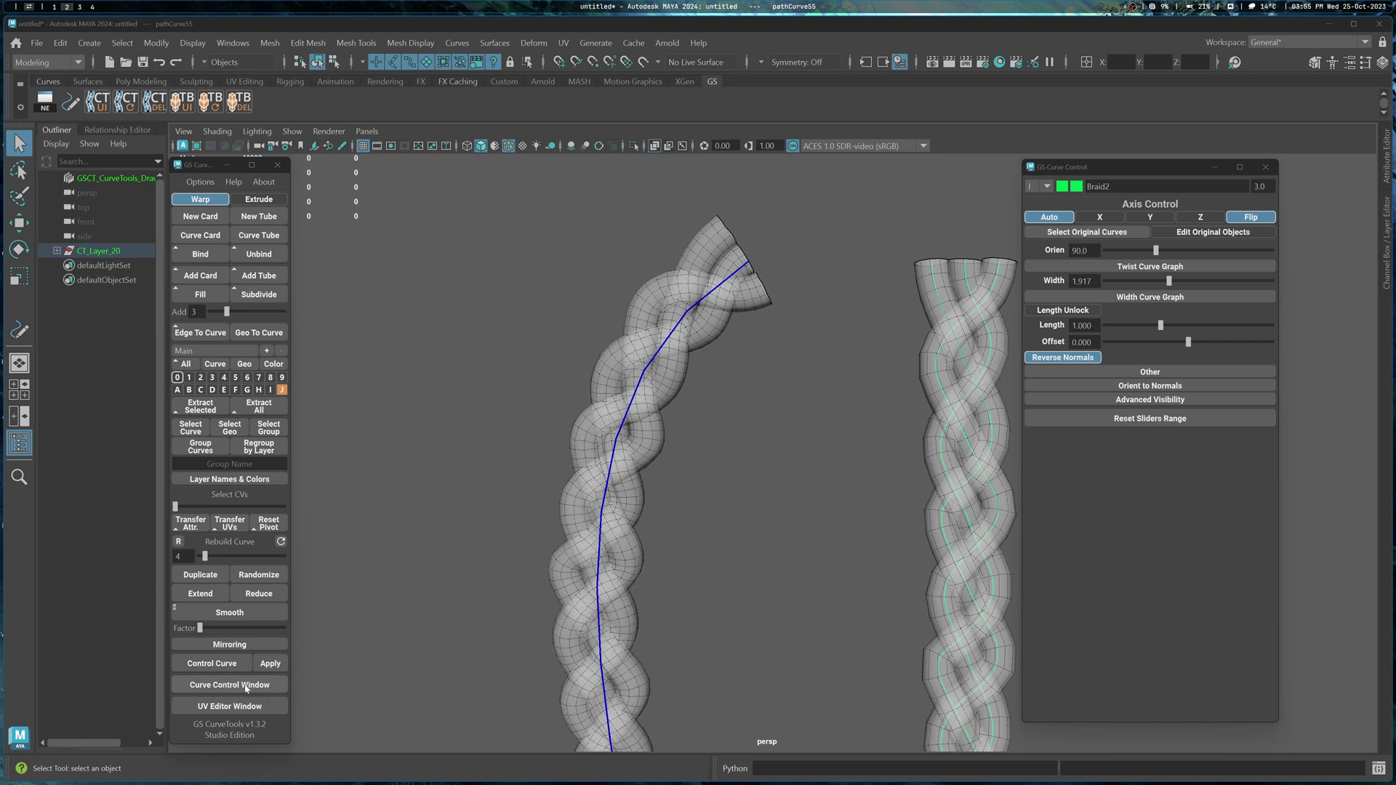
- Expand the Other settings for the bent braid and turn off automatic sampling accuracy
{"action": "left_click", "coordinate": [1173, 373]}
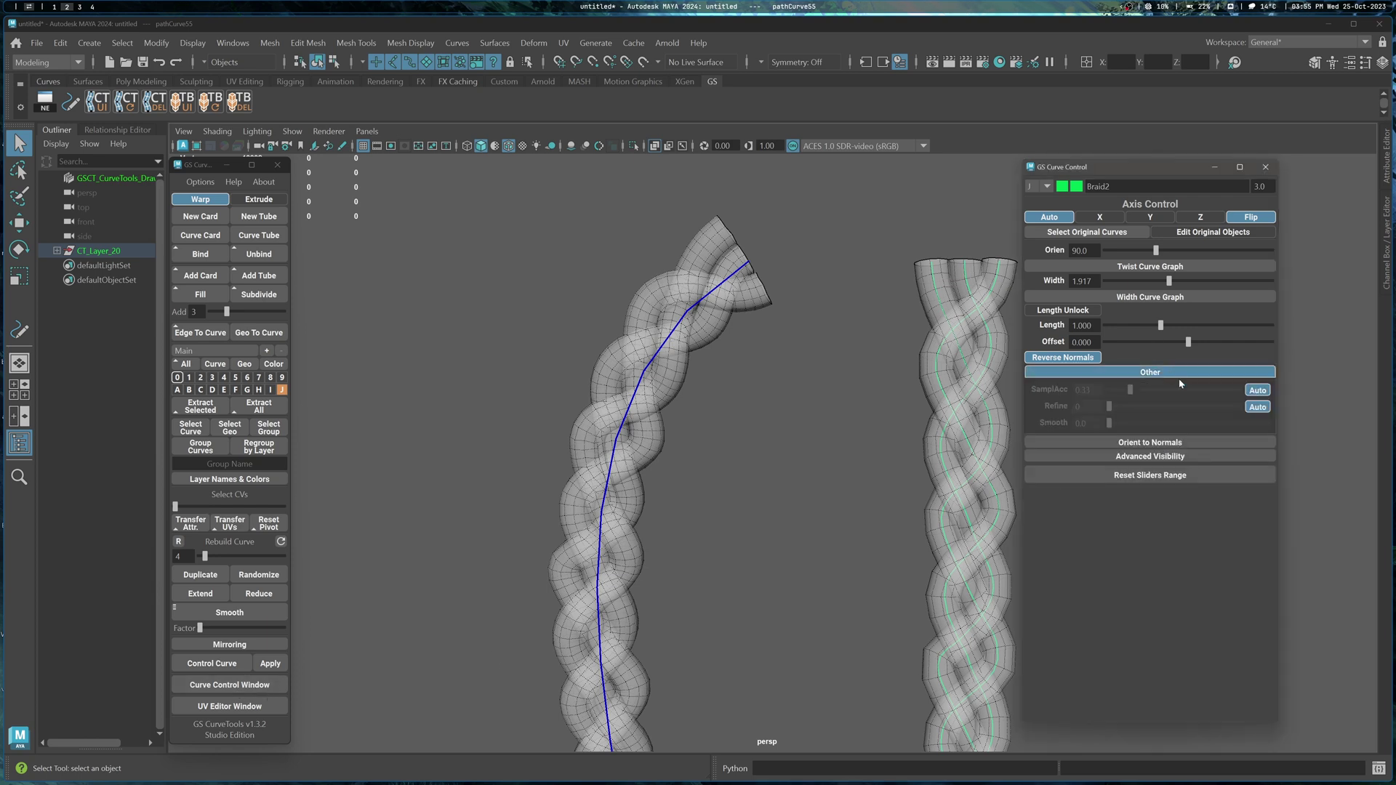
{"action": "middle_click_drag", "start_coordinate": [758, 316], "coordinate": [741, 291], "text": "alt"}
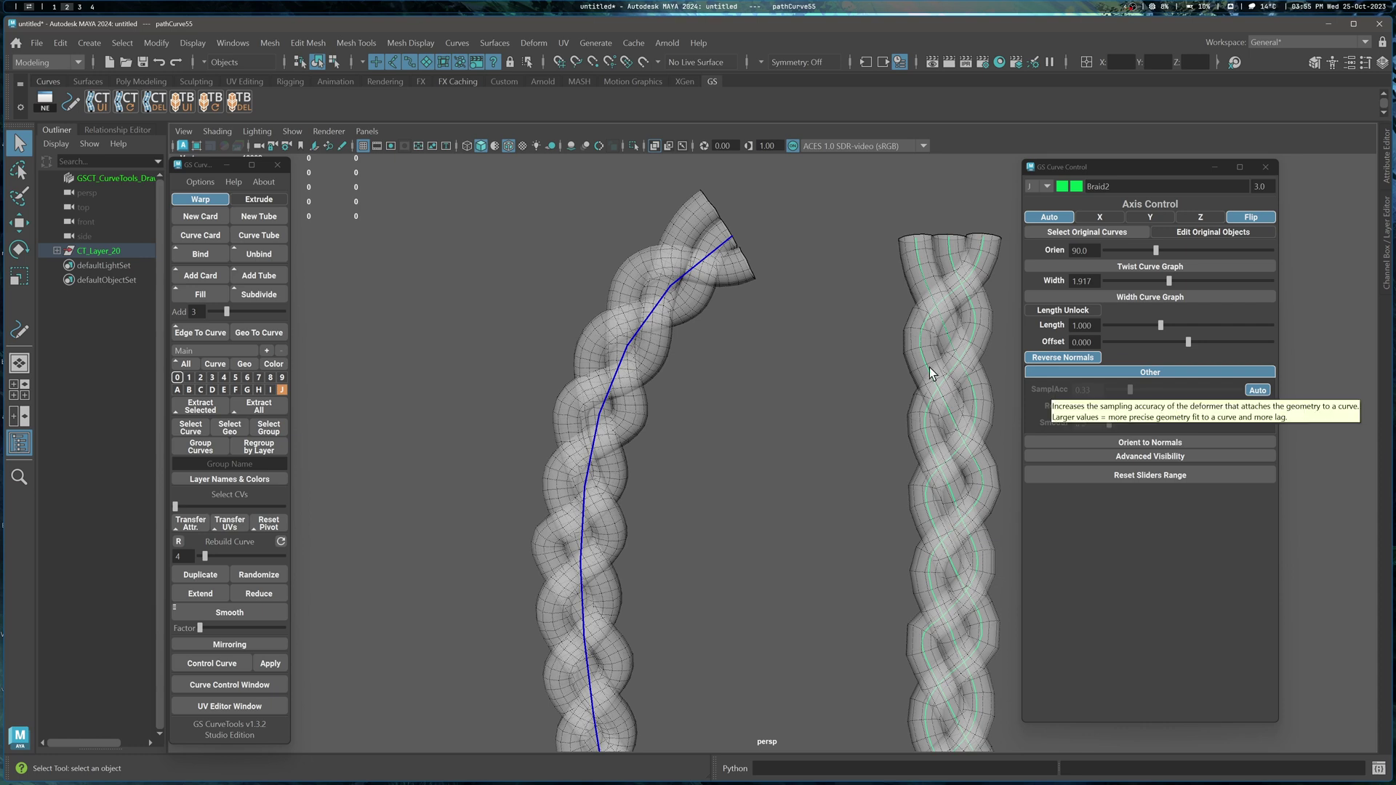
{"action": "left_click", "coordinate": [1258, 390]}
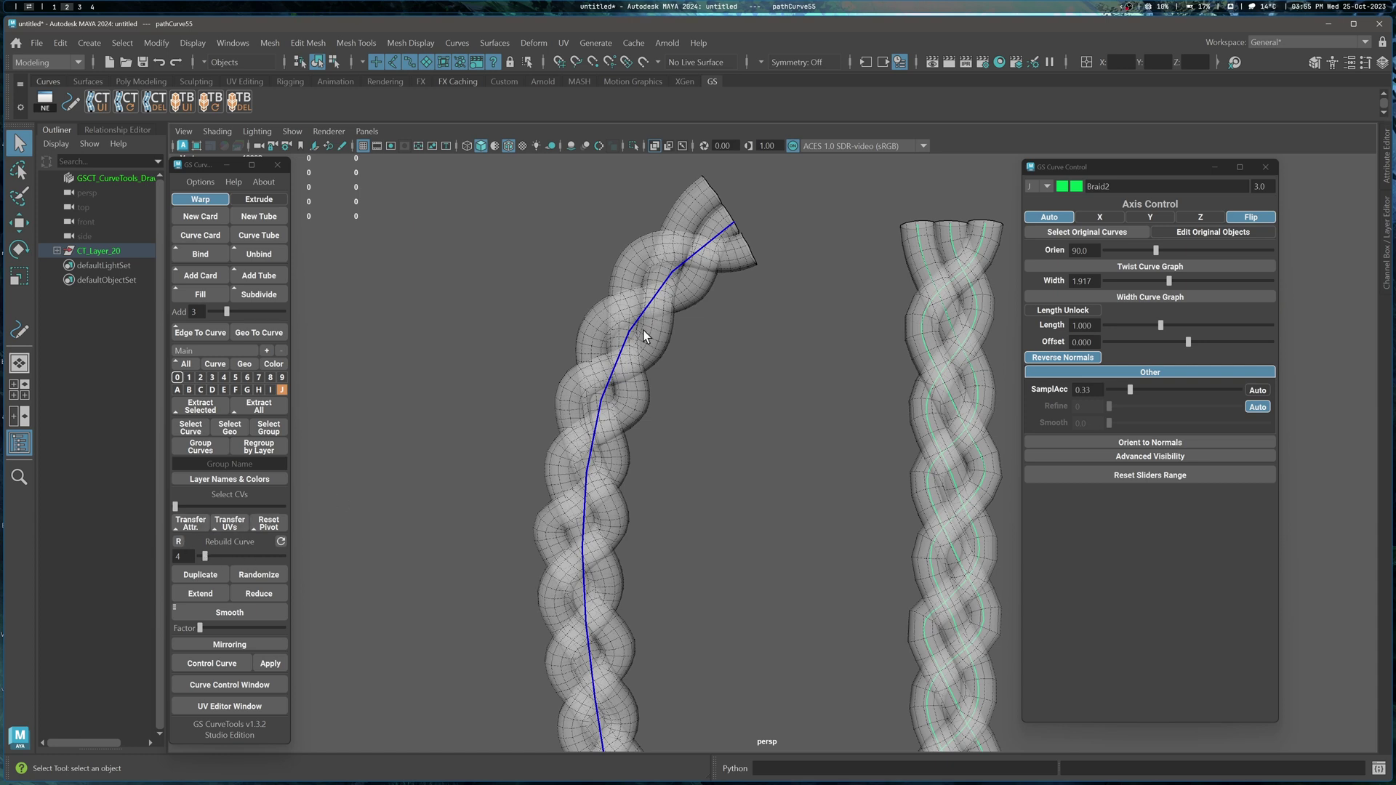
- Rebuild the bent braid's curve with a value of 1, reposition its upper and lower control vertices and reselect the curve
{"action": "left_click_drag", "start_coordinate": [204, 557], "coordinate": [199, 557]}
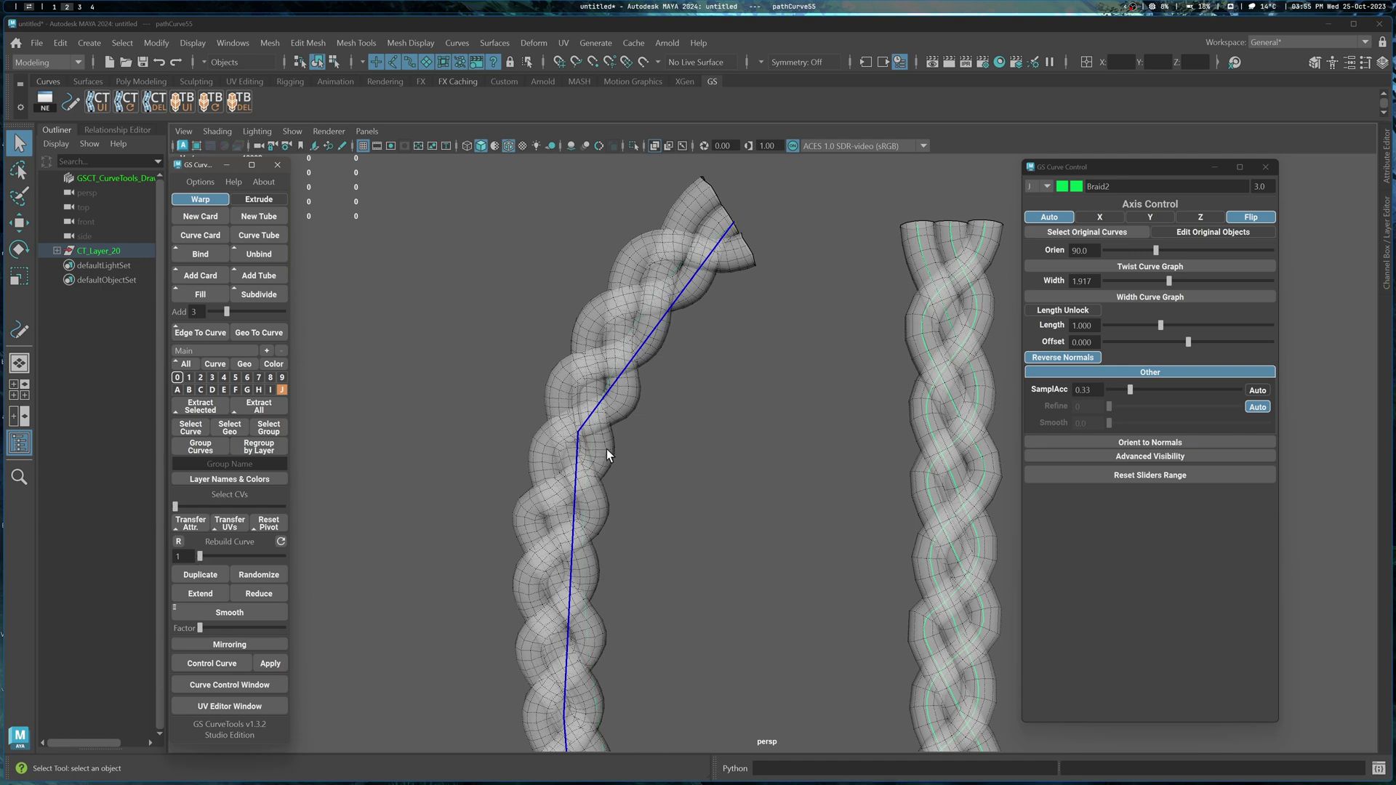
{"action": "scroll", "coordinate": [607, 480], "scroll_direction": "down", "scroll_amount": 8}
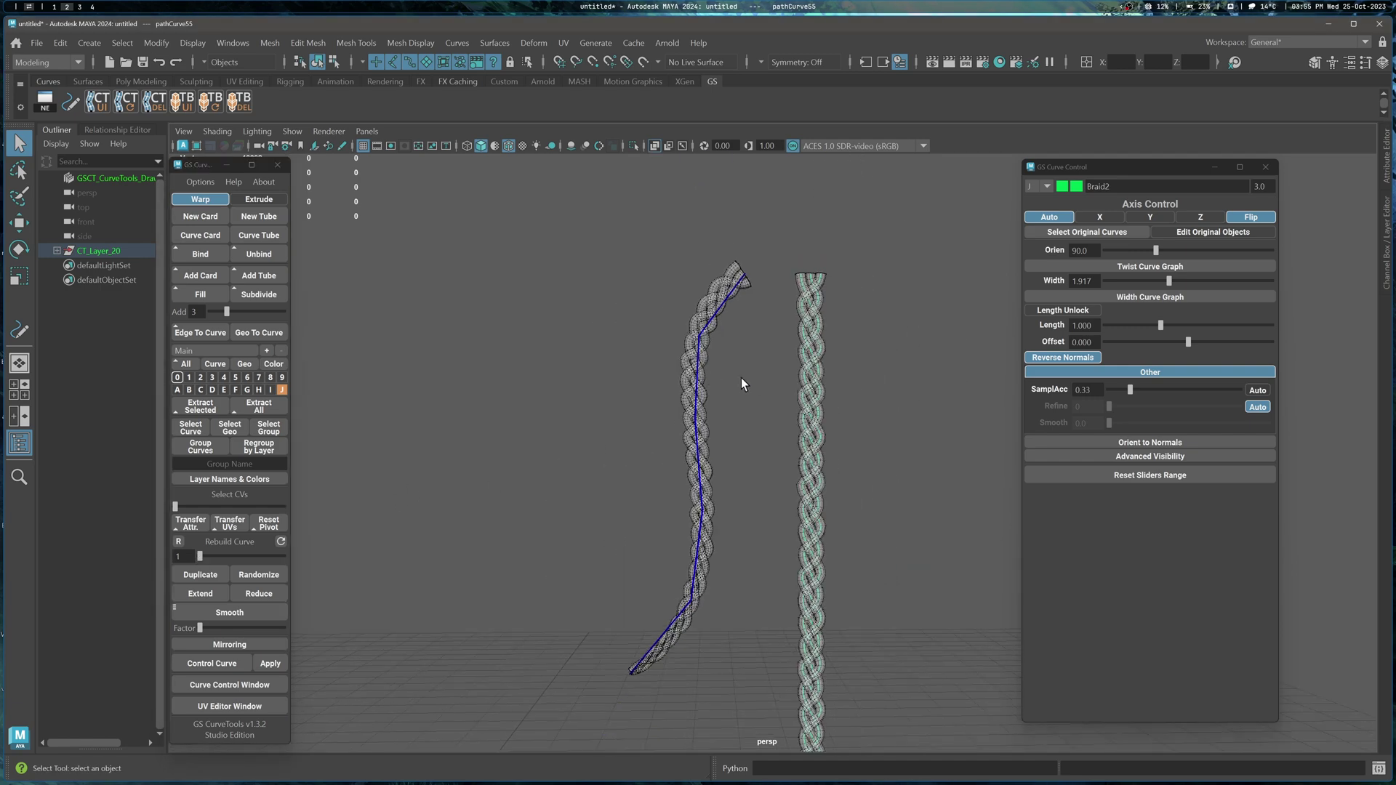
{"action": "key", "text": "w"}
{"action": "left_click_drag", "start_coordinate": [600, 300], "coordinate": [621, 338]}
{"action": "left_click_drag", "start_coordinate": [761, 544], "coordinate": [805, 590]}
{"action": "left_click_drag", "start_coordinate": [790, 573], "coordinate": [786, 613]}
{"action": "left_click_drag", "start_coordinate": [580, 324], "coordinate": [636, 355]}
{"action": "mouse_move", "coordinate": [621, 339]}
{"action": "left_mouse_down"}
{"action": "mouse_move", "coordinate": [722, 396]}
{"action": "mouse_move", "coordinate": [578, 329]}
{"action": "mouse_move", "coordinate": [616, 339]}
{"action": "left_mouse_up"}
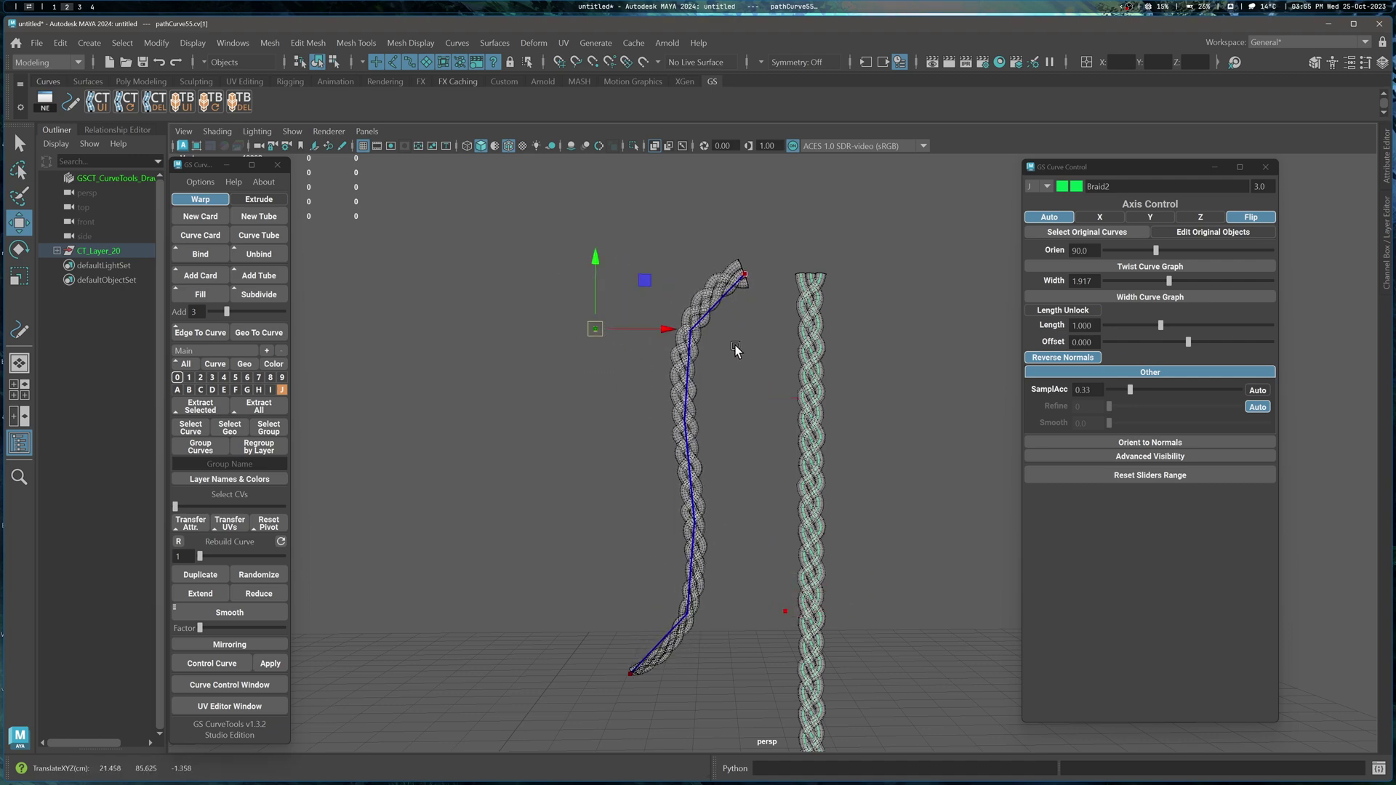
{"action": "right_click_drag", "start_coordinate": [737, 345], "coordinate": [789, 326]}
{"action": "left_click_drag", "start_coordinate": [685, 282], "coordinate": [720, 317]}
- Frame the upper end of the bent braid closely and turn off X-Ray display in the viewport
{"action": "scroll", "coordinate": [723, 312], "scroll_direction": "up", "scroll_amount": 3}
{"action": "middle_click_drag", "start_coordinate": [723, 273], "coordinate": [739, 422], "text": "alt"}
{"action": "scroll", "coordinate": [770, 372], "scroll_direction": "up", "scroll_amount": 3}
{"action": "right_click_drag", "start_coordinate": [738, 422], "coordinate": [770, 448], "text": "alt"}
{"action": "middle_click_drag", "start_coordinate": [770, 448], "coordinate": [811, 510], "text": "alt"}
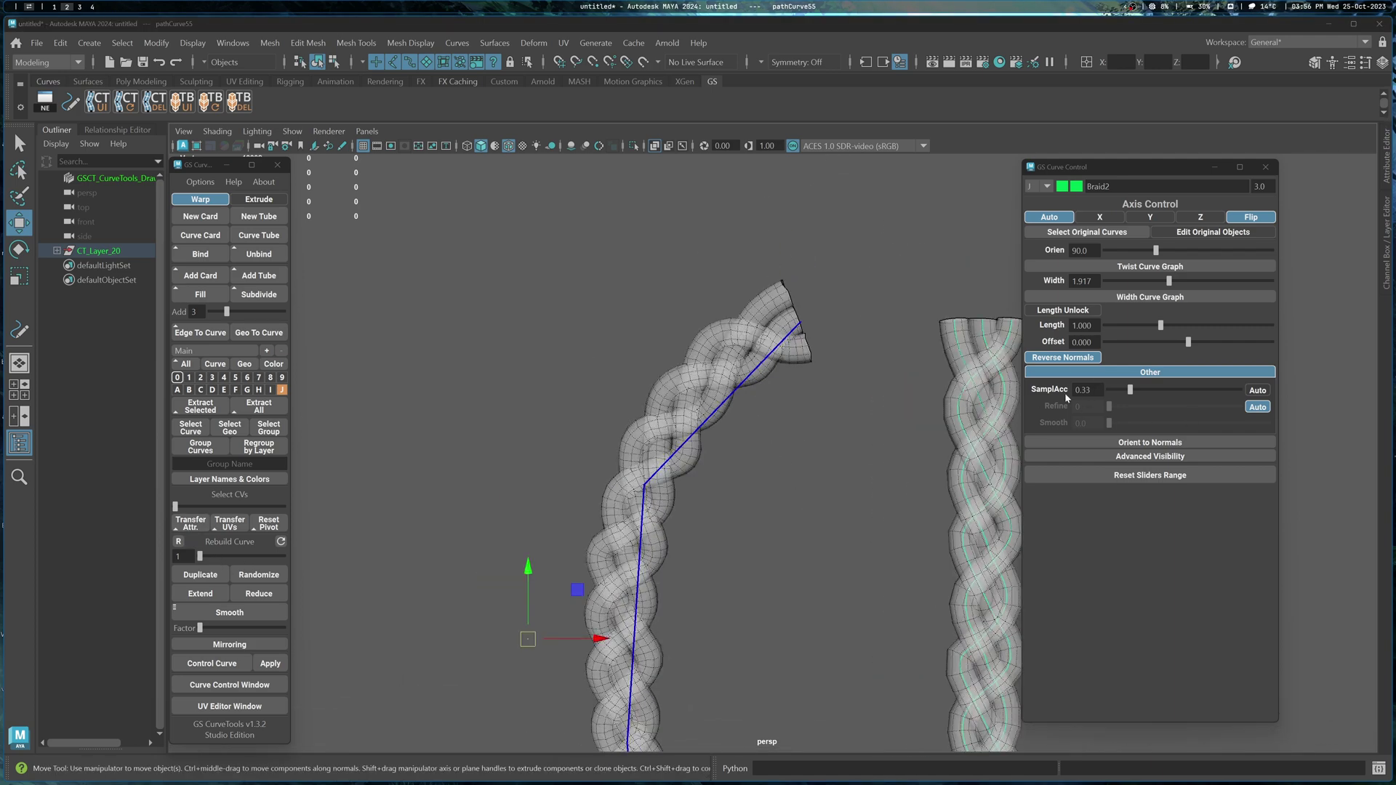
{"action": "scroll", "coordinate": [672, 336], "scroll_direction": "up", "scroll_amount": 3}
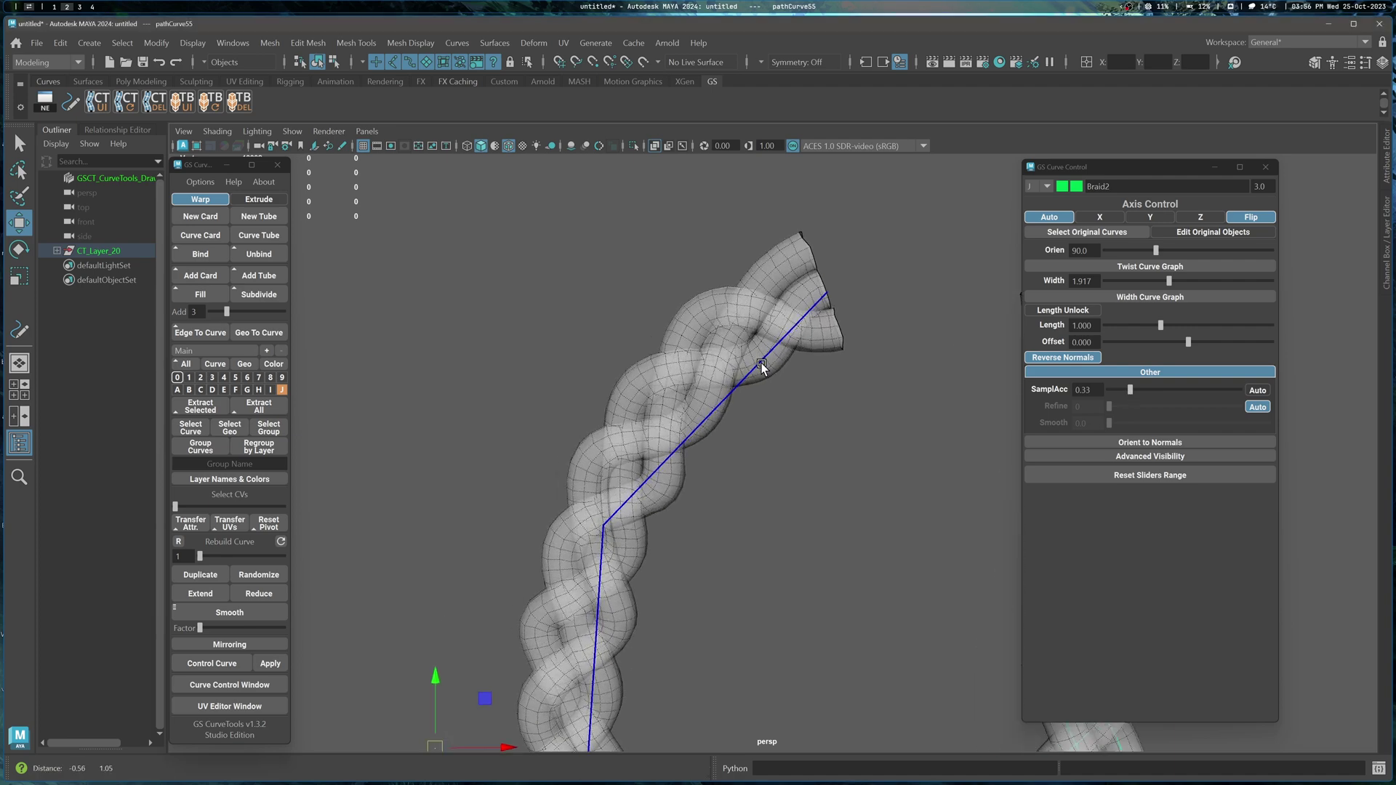
{"action": "middle_click_drag", "start_coordinate": [768, 432], "coordinate": [782, 296], "text": "alt"}
{"action": "scroll", "coordinate": [781, 349], "scroll_direction": "down", "scroll_amount": 1}
{"action": "middle_click_drag", "start_coordinate": [779, 393], "coordinate": [765, 463], "text": "alt"}
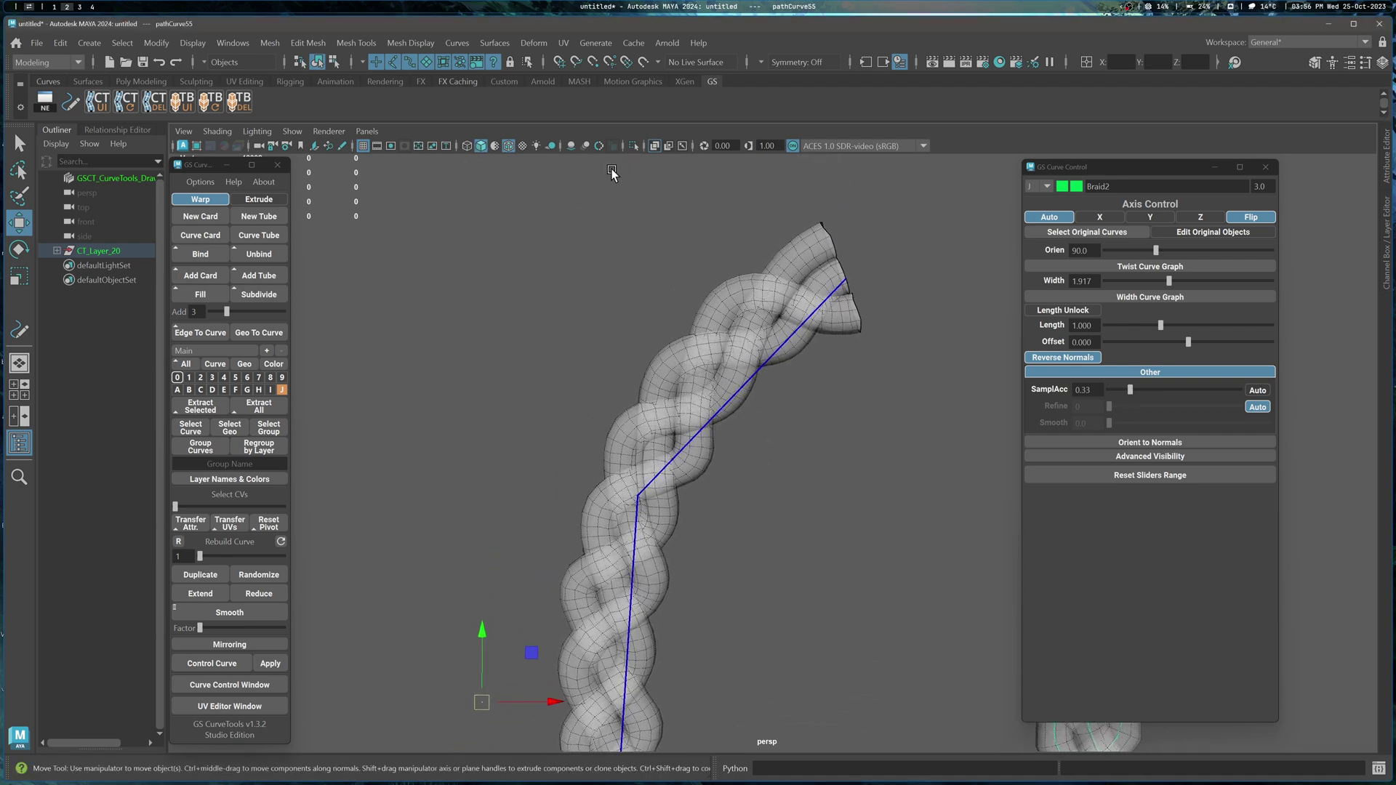
{"action": "left_click", "coordinate": [656, 147]}
{"action": "middle_click_drag", "start_coordinate": [824, 244], "coordinate": [823, 253], "text": "alt"}
{"action": "left_click_drag", "start_coordinate": [824, 256], "coordinate": [760, 374], "text": "alt"}
- Set the braid's sampling accuracy to 0.19 and turn off automatic refine
{"action": "left_click_drag", "start_coordinate": [1130, 393], "coordinate": [1122, 392]}
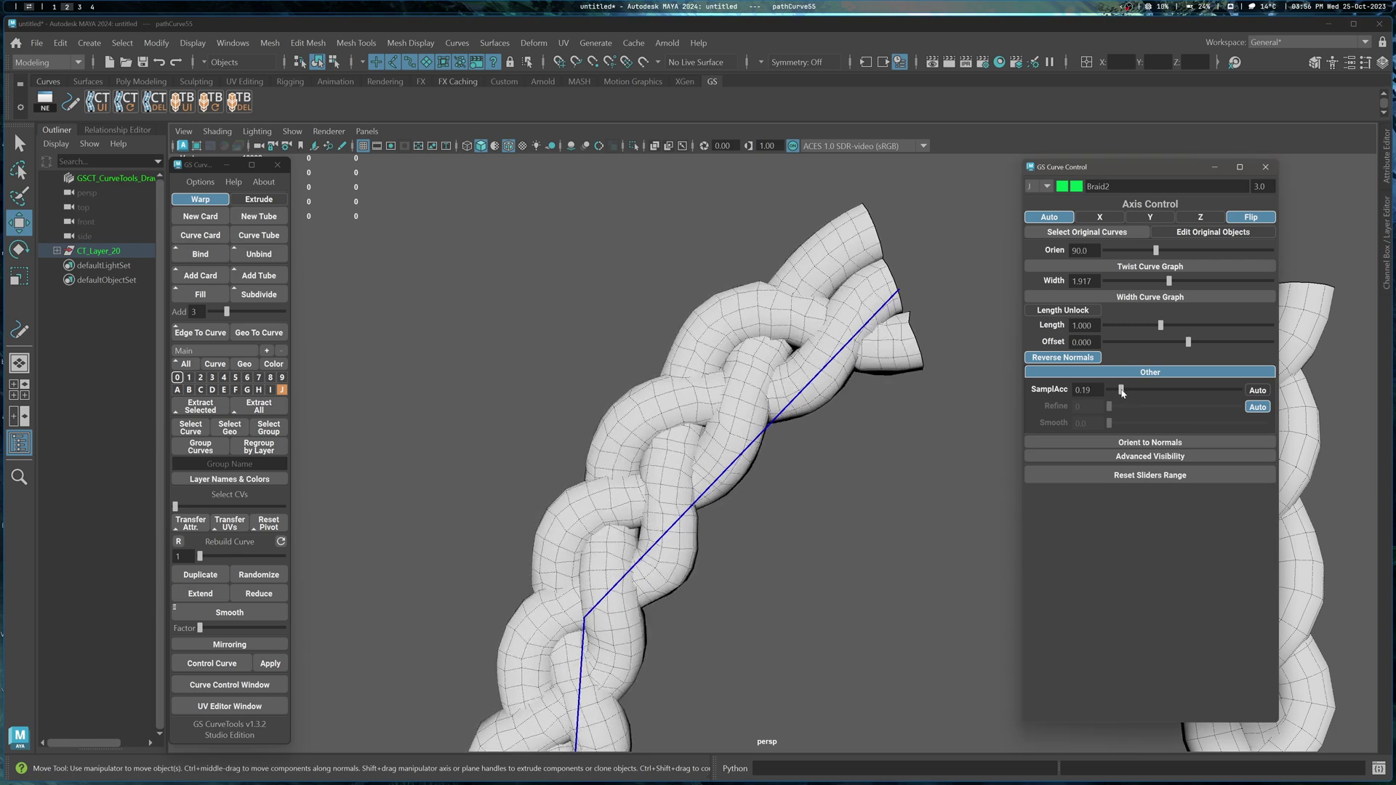
{"action": "left_click", "coordinate": [1253, 408]}
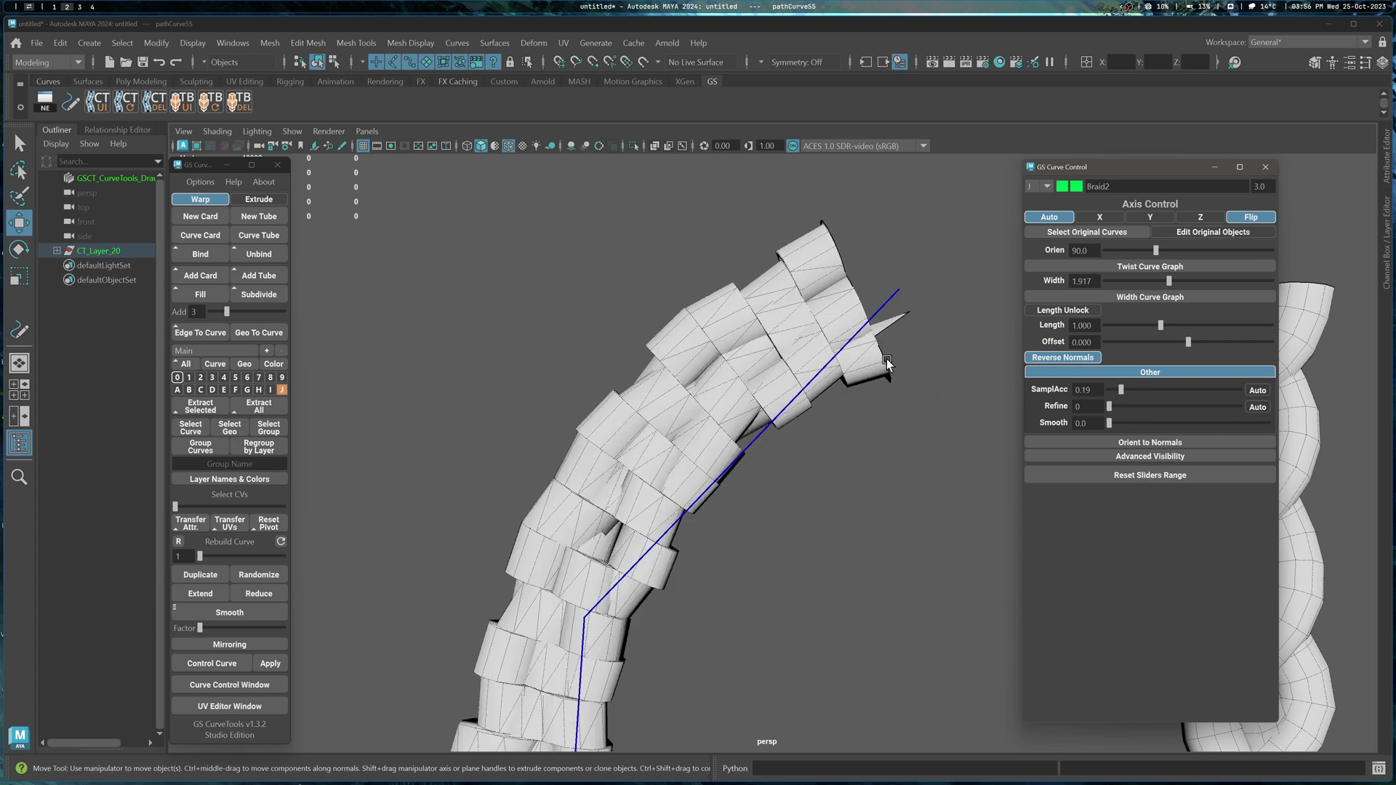
{"action": "middle_click_drag", "start_coordinate": [882, 357], "coordinate": [917, 220], "text": "alt"}
{"action": "left_click_drag", "start_coordinate": [918, 221], "coordinate": [956, 333], "text": "alt"}
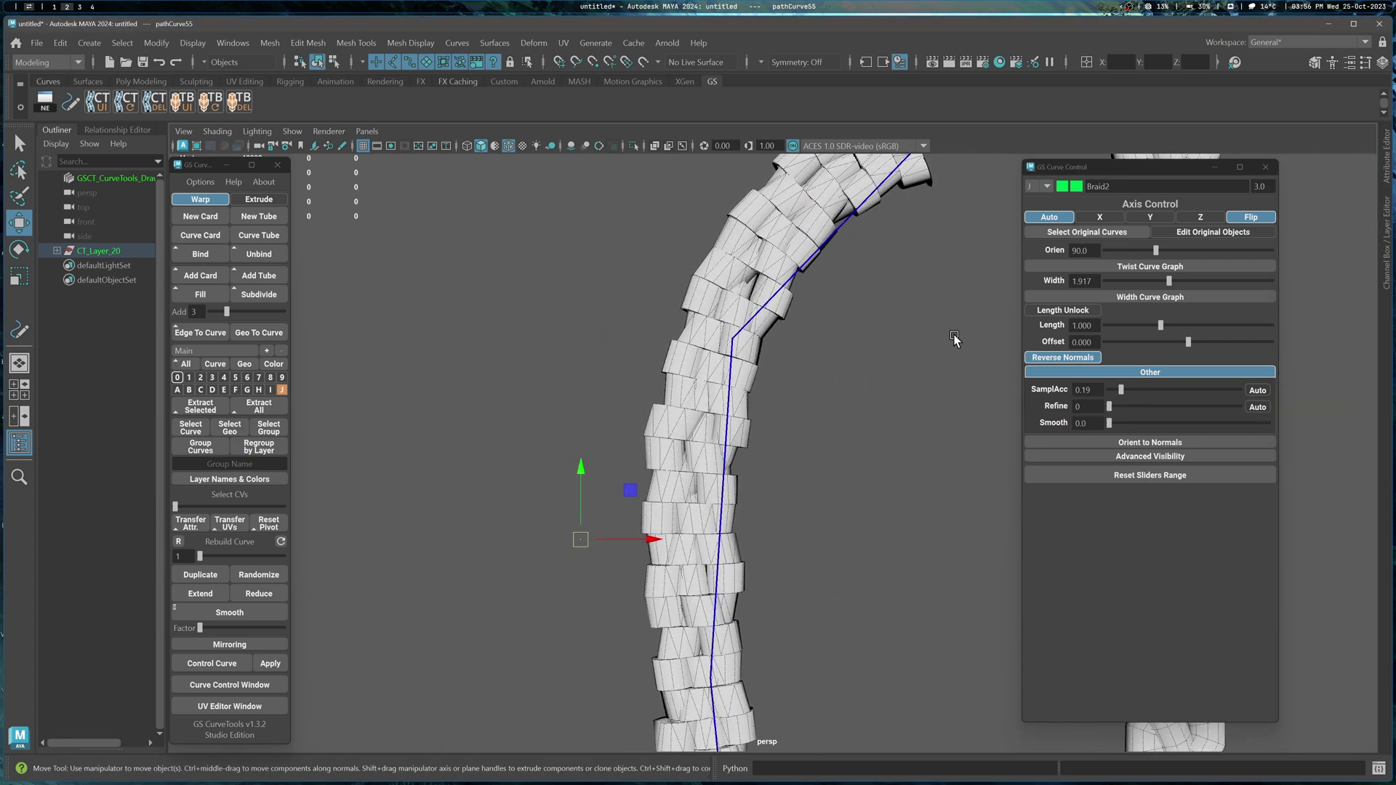
- Lower the braid's sampling accuracy to 0.16 and examine the deformed mesh
{"action": "left_click_drag", "start_coordinate": [1121, 390], "coordinate": [1119, 391]}
{"action": "middle_click_drag", "start_coordinate": [789, 210], "coordinate": [724, 337], "text": "alt"}
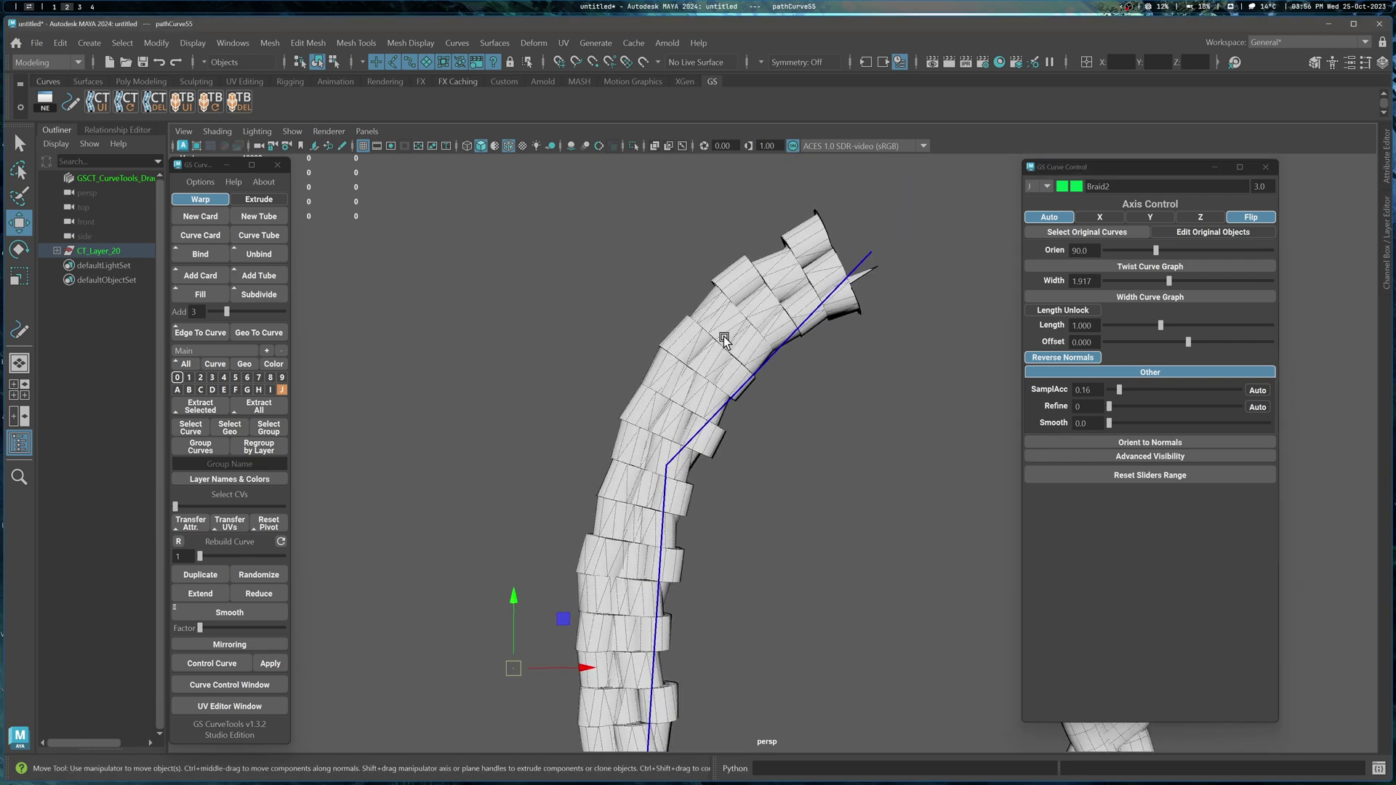
{"action": "left_click_drag", "start_coordinate": [709, 380], "coordinate": [843, 413], "text": "alt"}
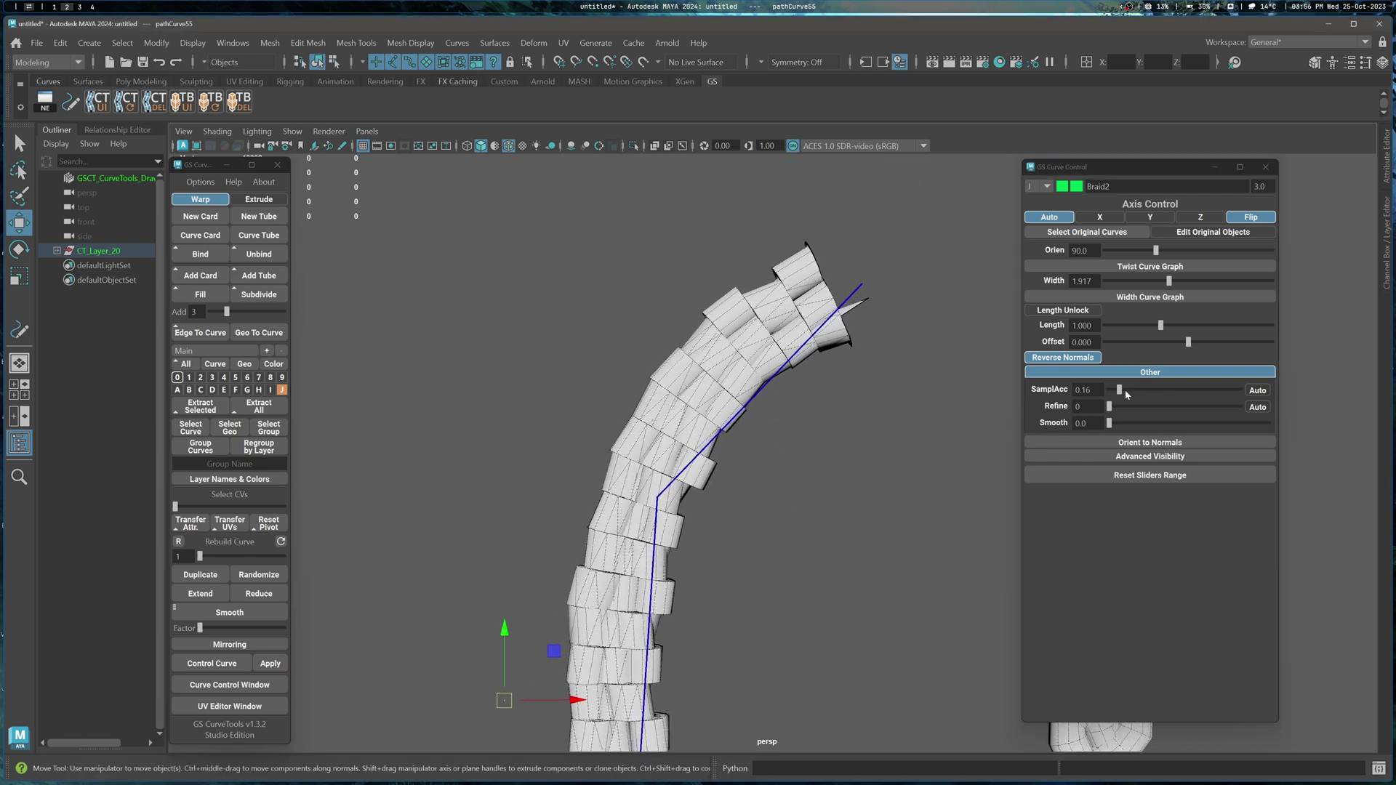
- Raise the braid's sampling accuracy to 0.35, and turn on automatic refine and automatic sampling accuracy
{"action": "mouse_move", "coordinate": [1125, 393]}
{"action": "left_mouse_down"}
{"action": "mouse_move", "coordinate": [1202, 396]}
{"action": "mouse_move", "coordinate": [1132, 391]}
{"action": "left_mouse_up"}
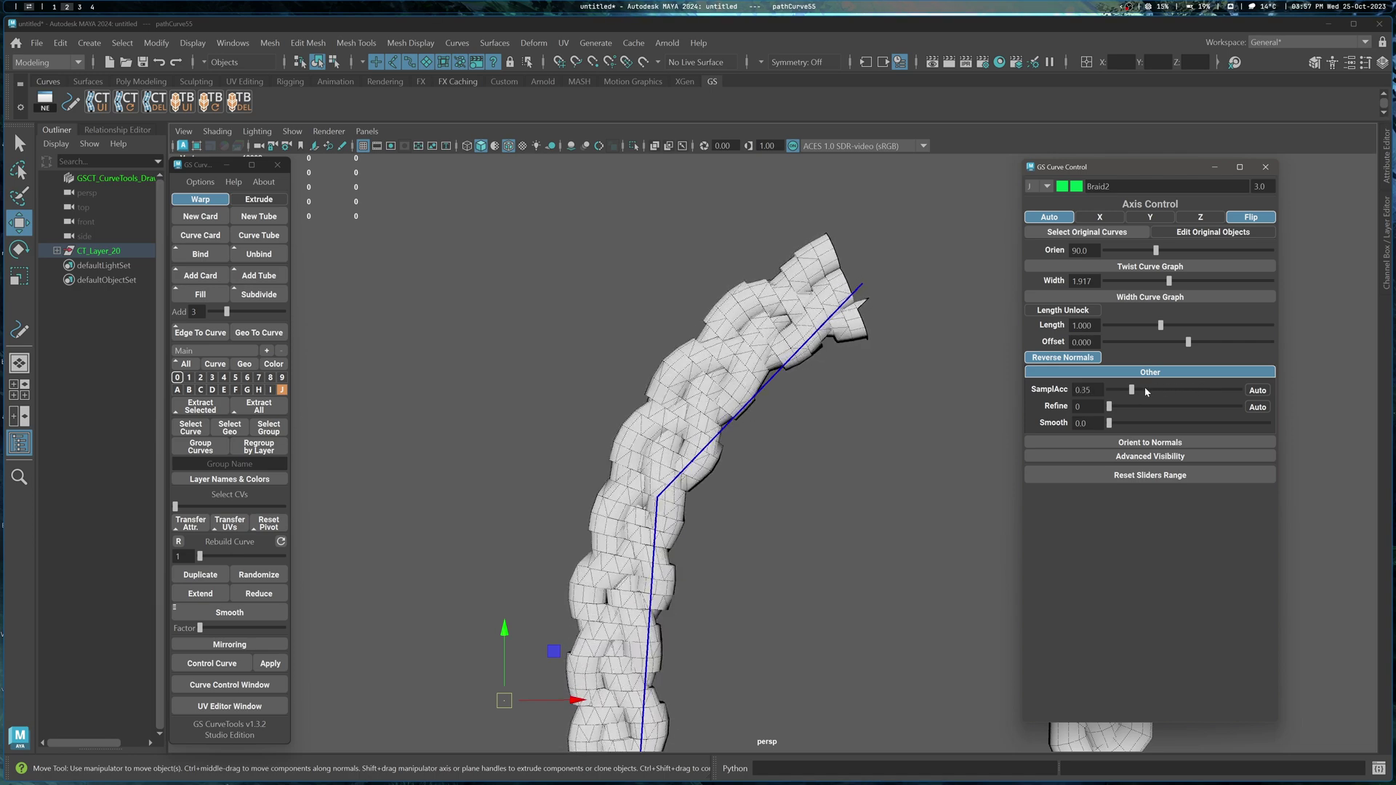
{"action": "left_click", "coordinate": [1258, 407]}
{"action": "left_click", "coordinate": [1258, 390]}
{"action": "mouse_move", "coordinate": [817, 364]}
{"action": "middle_mouse_down", "text": "alt"}
{"action": "mouse_move", "coordinate": [802, 326]}
{"action": "mouse_move", "coordinate": [798, 358]}
{"action": "middle_mouse_up", "text": "alt"}
{"action": "mouse_move", "coordinate": [798, 359]}
{"action": "right_mouse_down", "text": "alt"}
{"action": "mouse_move", "coordinate": [804, 368]}
{"action": "mouse_move", "coordinate": [800, 356]}
{"action": "right_mouse_up", "text": "alt"}
{"action": "middle_click_drag", "start_coordinate": [800, 356], "coordinate": [800, 285], "text": "alt"}
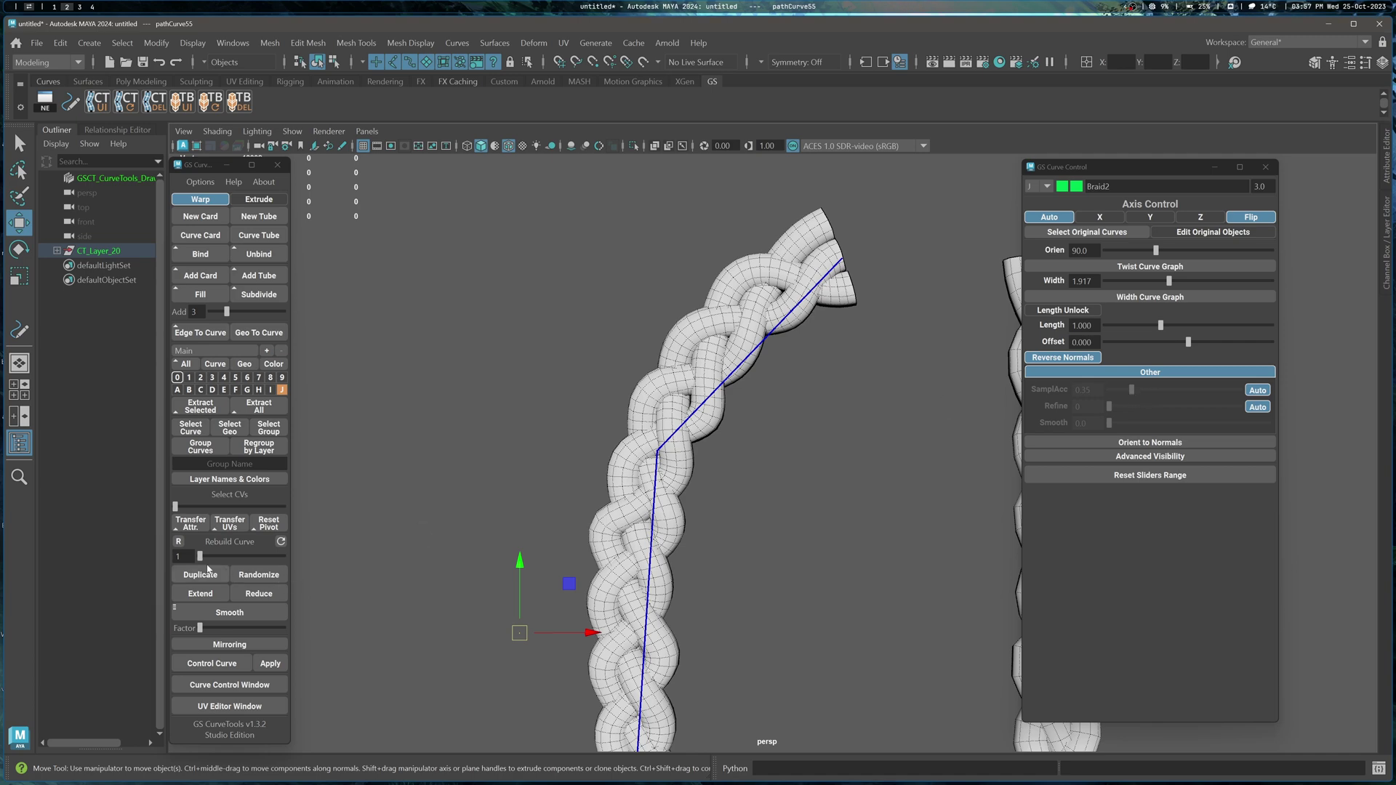
- Rebuild the bent braid's curve with a value of 4
{"action": "mouse_move", "coordinate": [201, 557]}
{"action": "left_mouse_down"}
{"action": "mouse_move", "coordinate": [220, 560]}
{"action": "mouse_move", "coordinate": [204, 558]}
{"action": "left_mouse_up"}
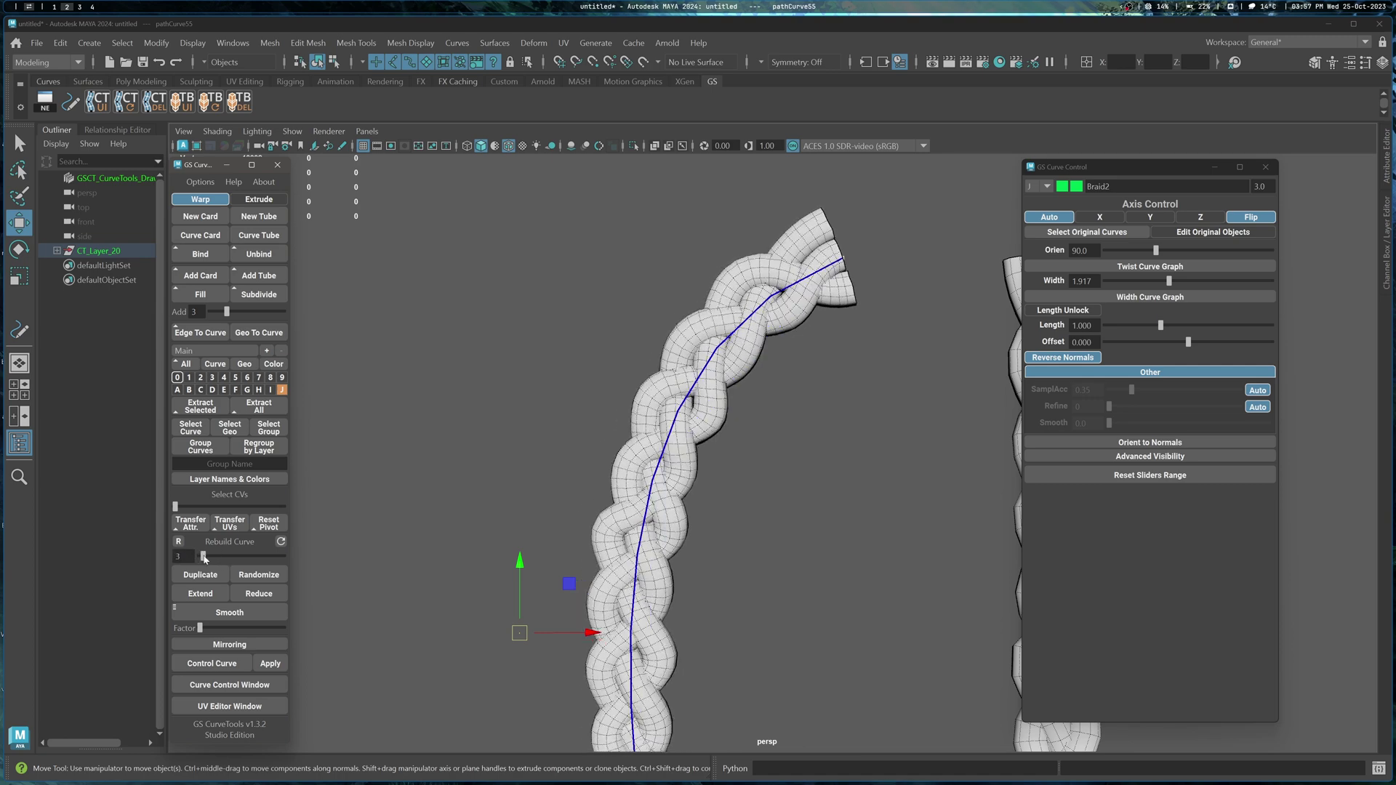
{"action": "key", "text": "q"}
{"action": "scroll", "coordinate": [677, 484], "scroll_direction": "down", "scroll_amount": 3}
{"action": "middle_click_drag", "start_coordinate": [778, 352], "coordinate": [785, 261], "text": "alt"}
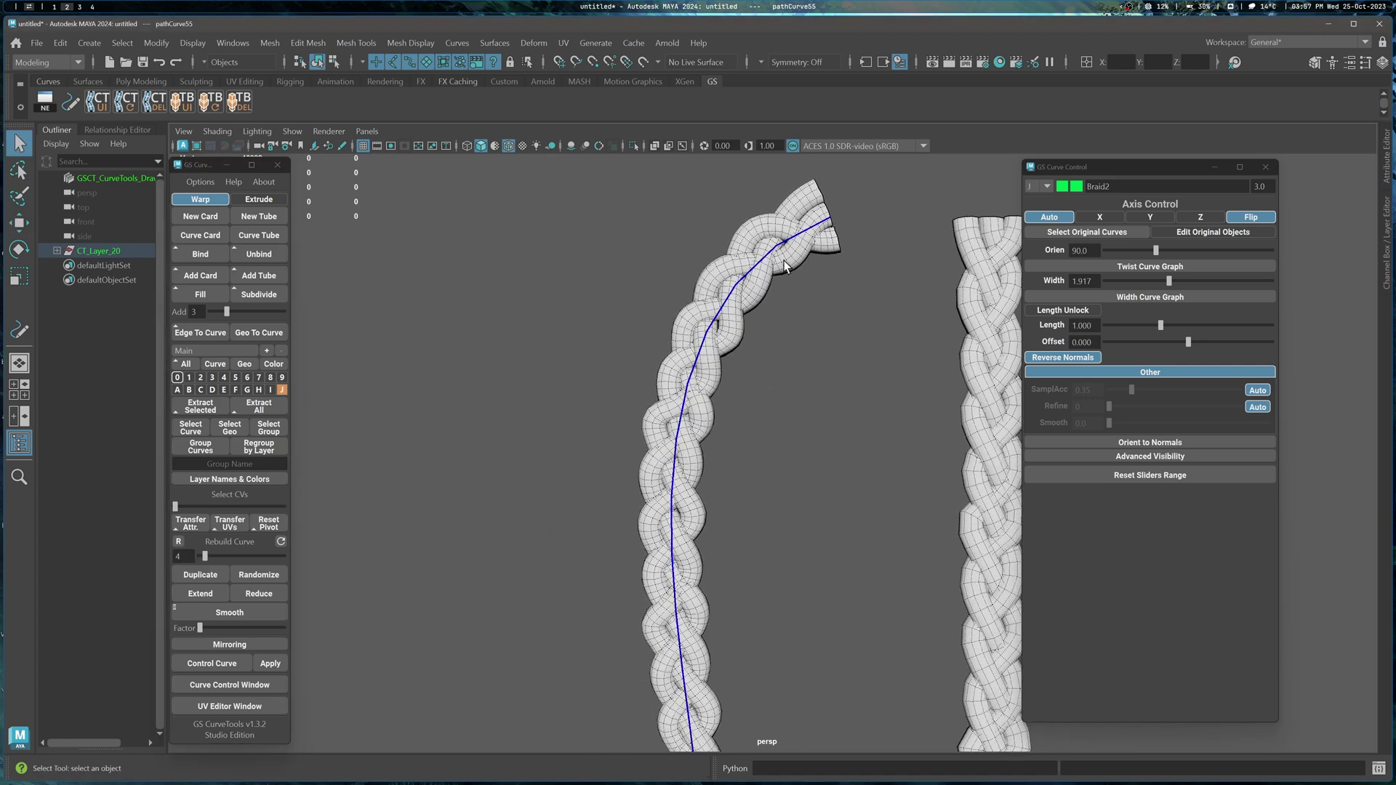
{"action": "middle_click_drag", "start_coordinate": [734, 384], "coordinate": [715, 435], "text": "alt"}
{"action": "left_click_drag", "start_coordinate": [715, 435], "coordinate": [723, 431], "text": "alt"}
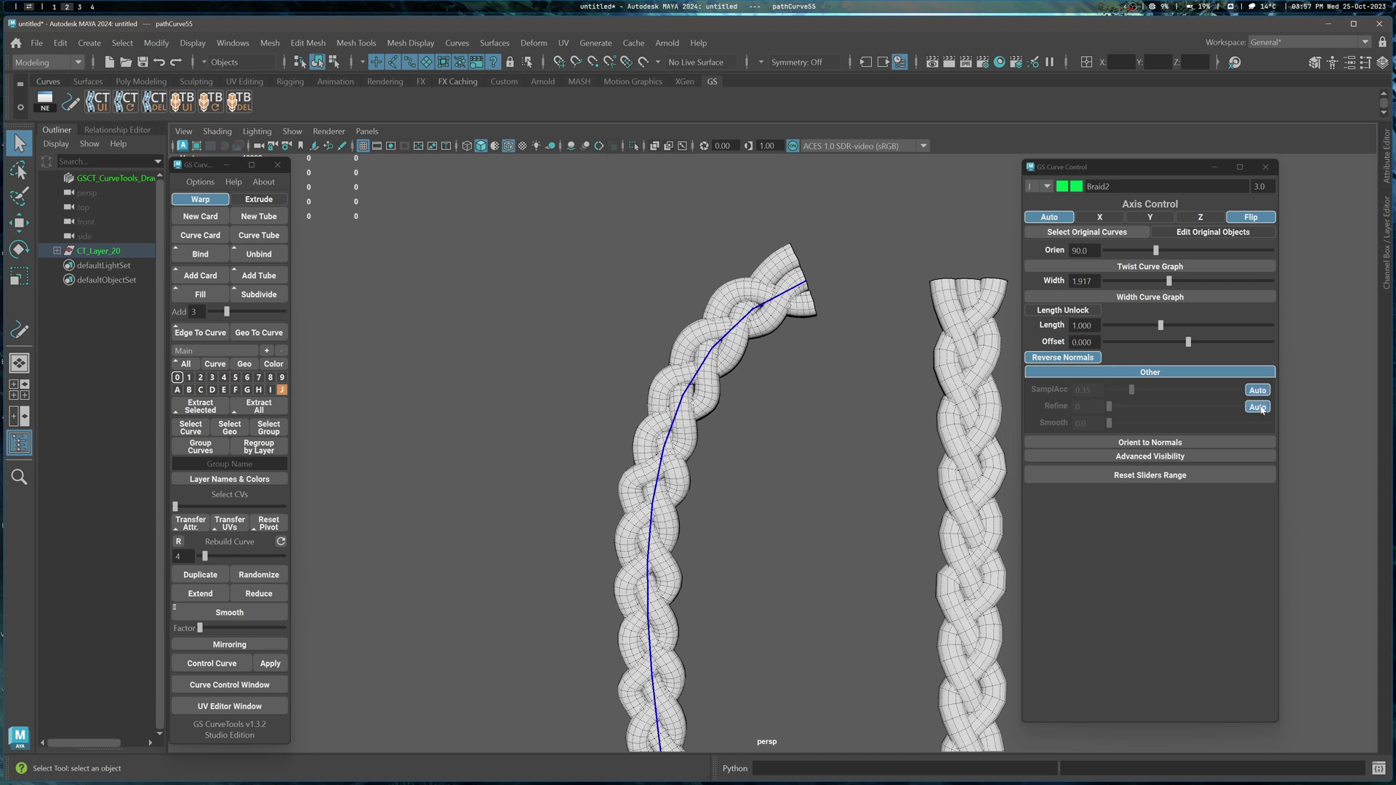
- Collapse the curve's Other settings and lower the curve's rebuild value slightly
{"action": "left_click", "coordinate": [1162, 371]}
{"action": "left_click", "coordinate": [1188, 374]}
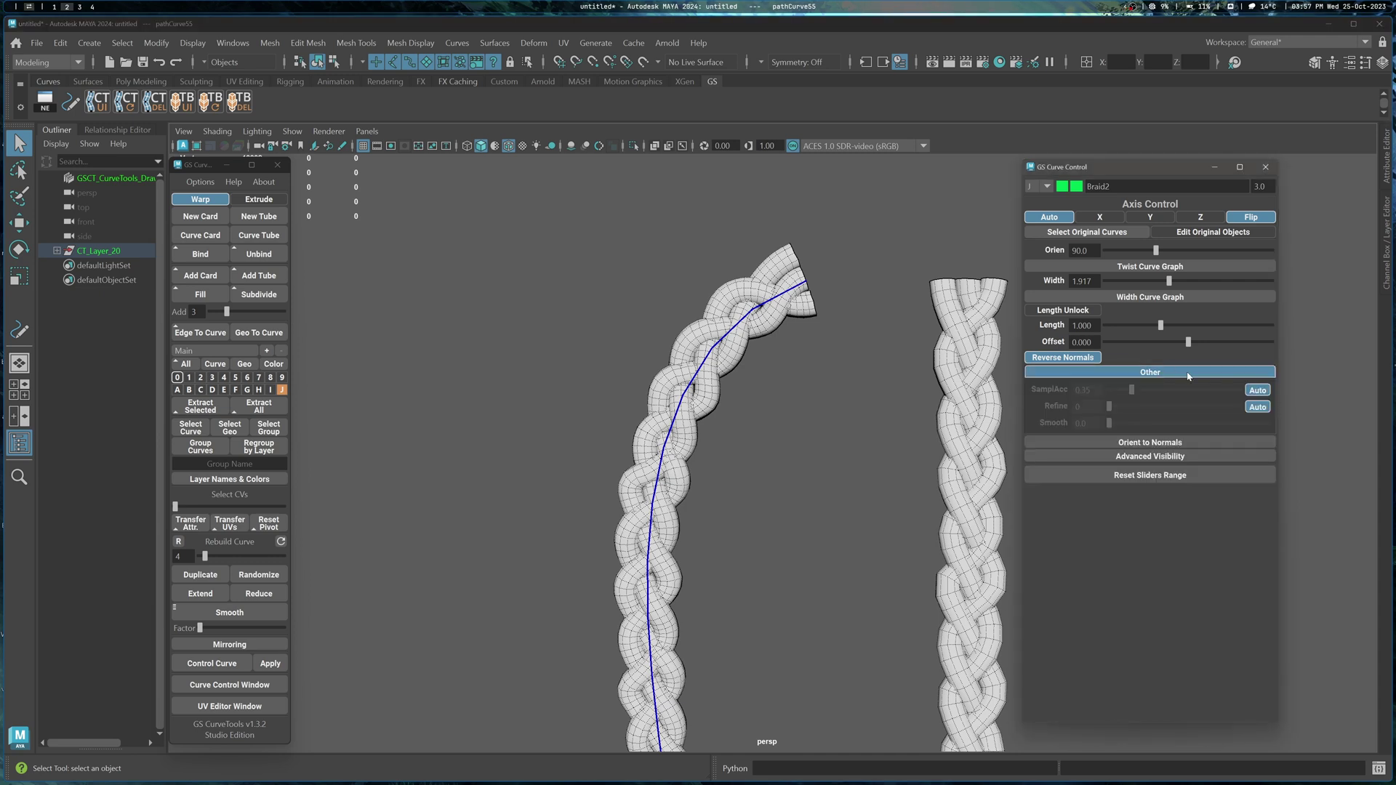
{"action": "left_click", "coordinate": [1170, 374]}
{"action": "middle_click_drag", "start_coordinate": [829, 373], "coordinate": [723, 380], "text": "alt"}
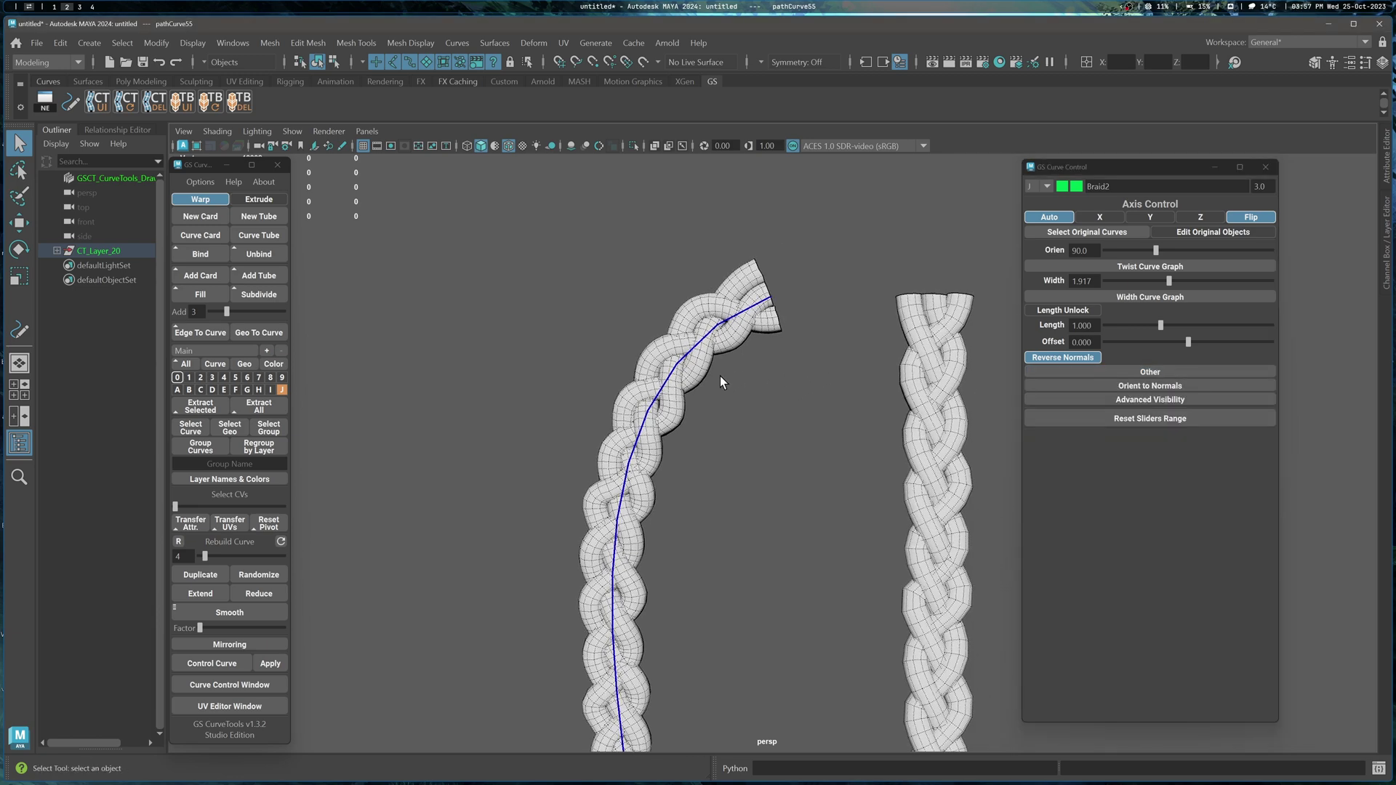
{"action": "left_click_drag", "start_coordinate": [205, 557], "coordinate": [203, 556]}
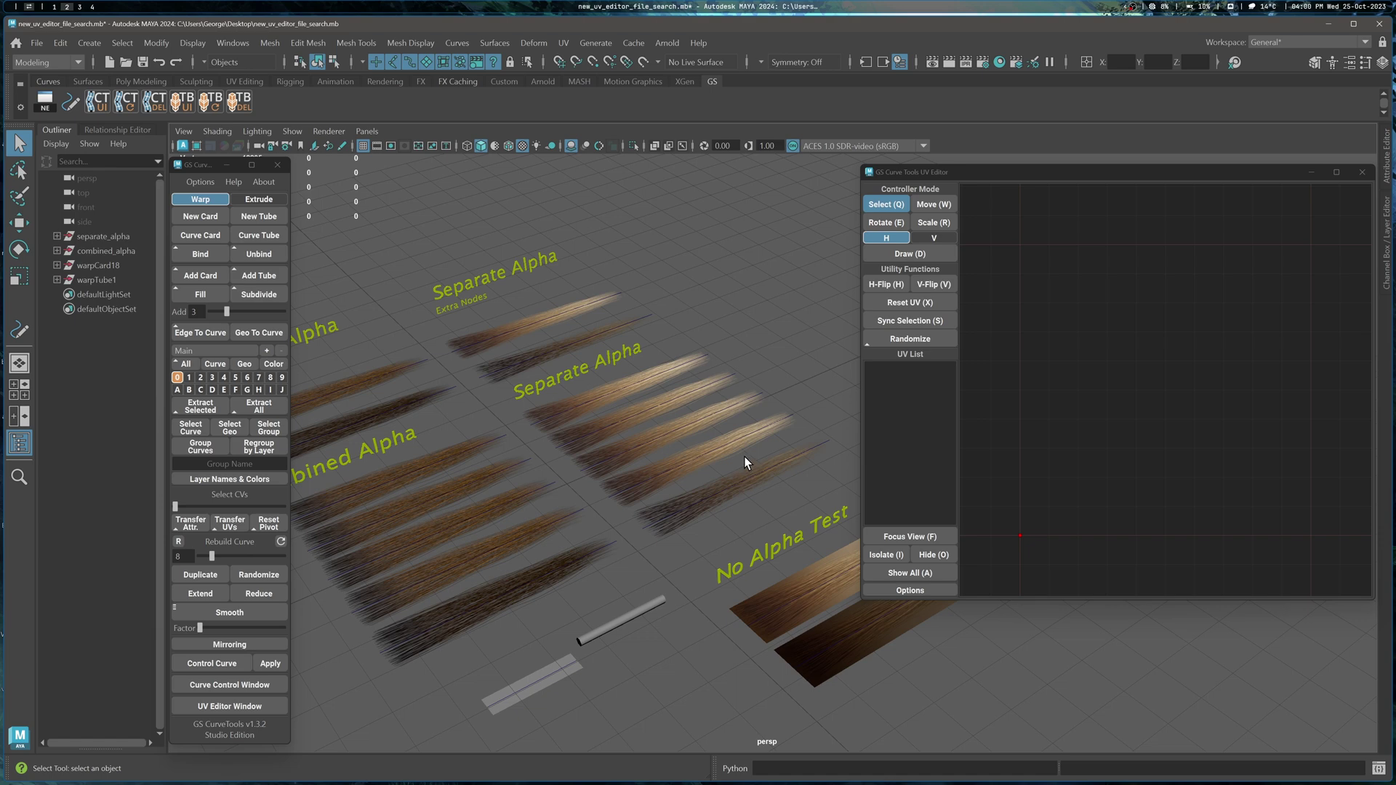
- Select the dark hair card nearest the No Alpha Test label in the Separate Alpha group to show its UVs
{"action": "middle_click_drag", "start_coordinate": [724, 469], "coordinate": [768, 441], "text": "alt"}
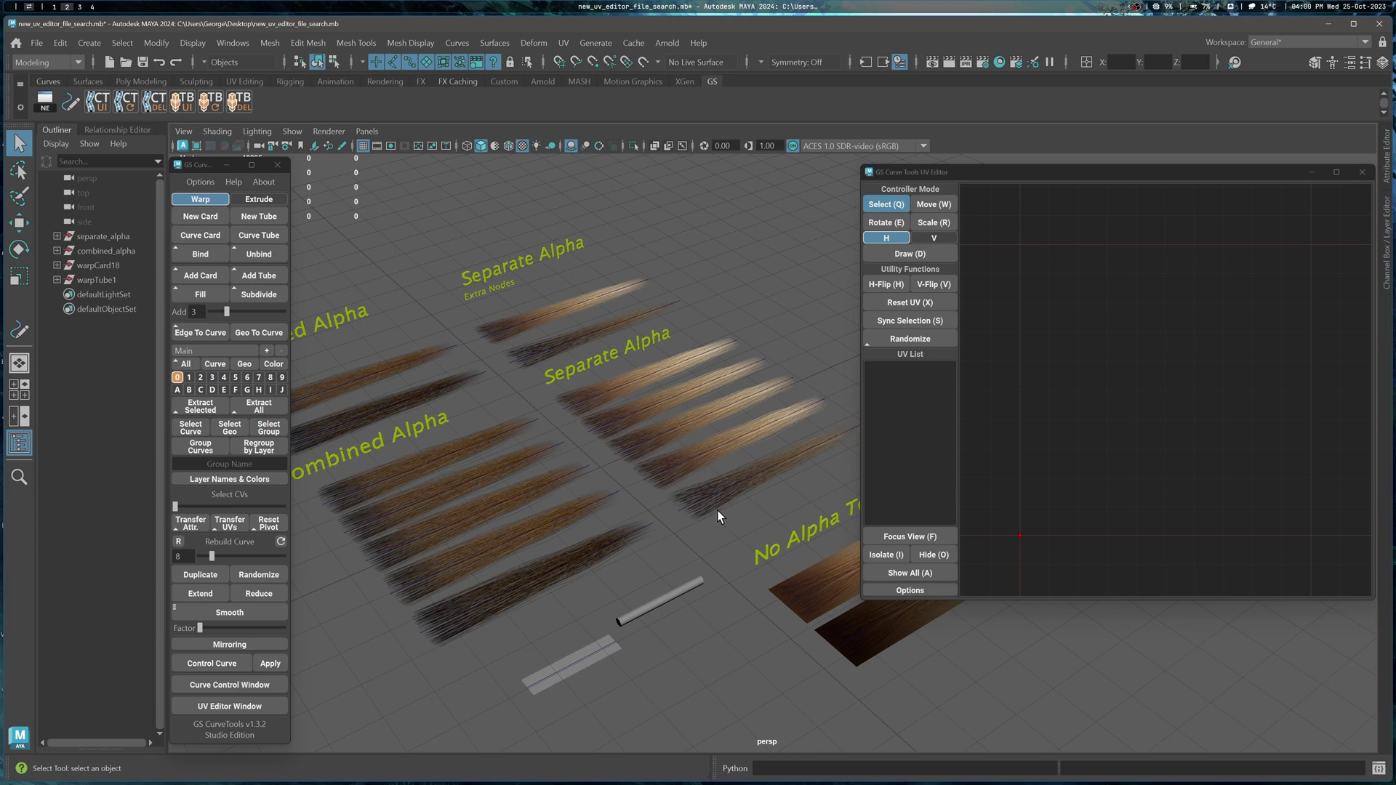
{"action": "left_click_drag", "start_coordinate": [731, 465], "coordinate": [761, 495]}
{"action": "left_click_drag", "start_coordinate": [760, 494], "coordinate": [722, 538], "text": "alt"}
{"action": "middle_click_drag", "start_coordinate": [730, 516], "coordinate": [712, 489], "text": "alt"}
{"action": "right_click_drag", "start_coordinate": [712, 489], "coordinate": [856, 716], "text": "alt"}
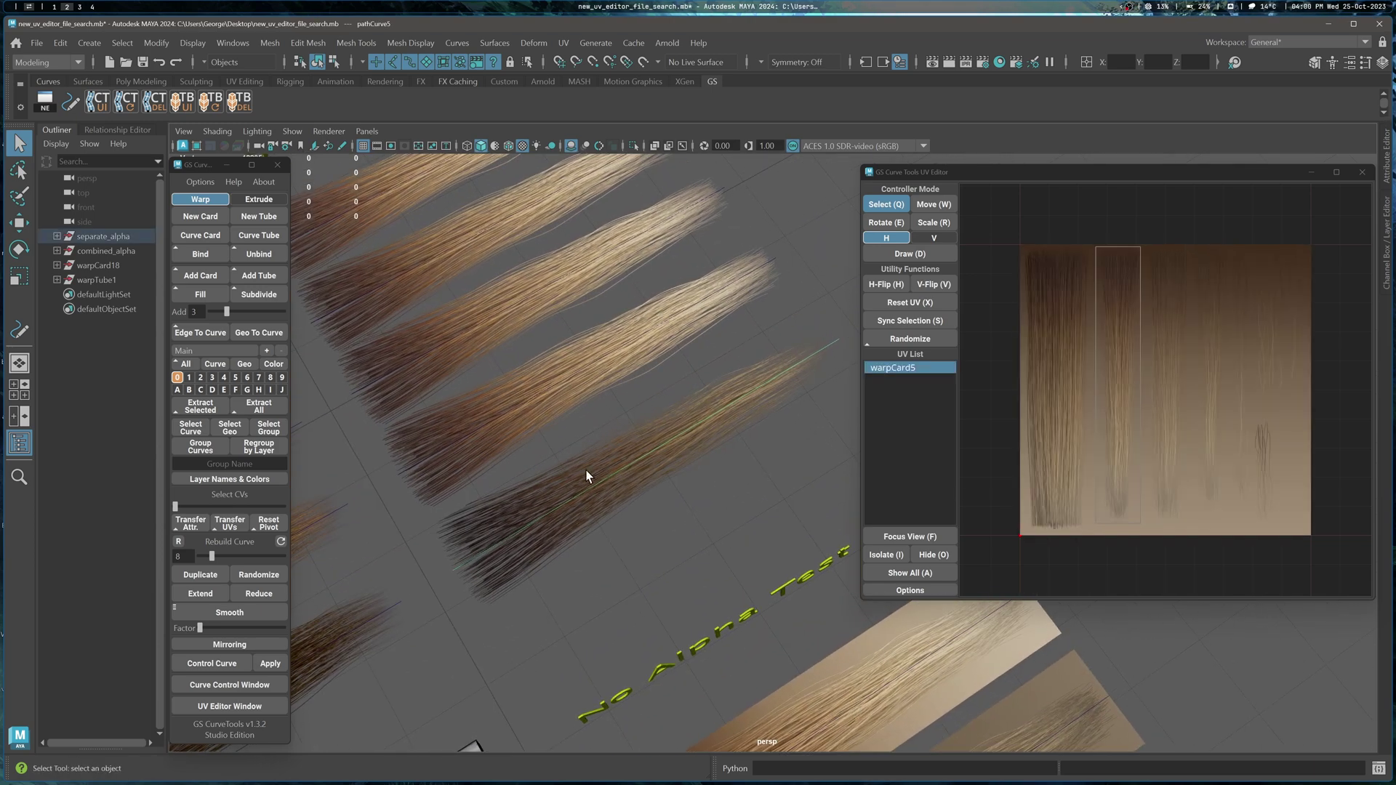
{"action": "middle_click_drag", "start_coordinate": [586, 473], "coordinate": [684, 503], "text": "alt"}
{"action": "right_click_drag", "start_coordinate": [738, 485], "coordinate": [524, 364], "text": "alt"}
{"action": "middle_click_drag", "start_coordinate": [524, 365], "coordinate": [559, 383], "text": "alt"}
{"action": "left_click_drag", "start_coordinate": [483, 260], "coordinate": [751, 522]}
{"action": "left_click", "coordinate": [667, 473]}
{"action": "mouse_move", "coordinate": [750, 522]}
{"action": "left_mouse_down", "text": "alt"}
{"action": "mouse_move", "coordinate": [738, 512]}
{"action": "mouse_move", "coordinate": [756, 522]}
{"action": "left_mouse_up", "text": "alt"}
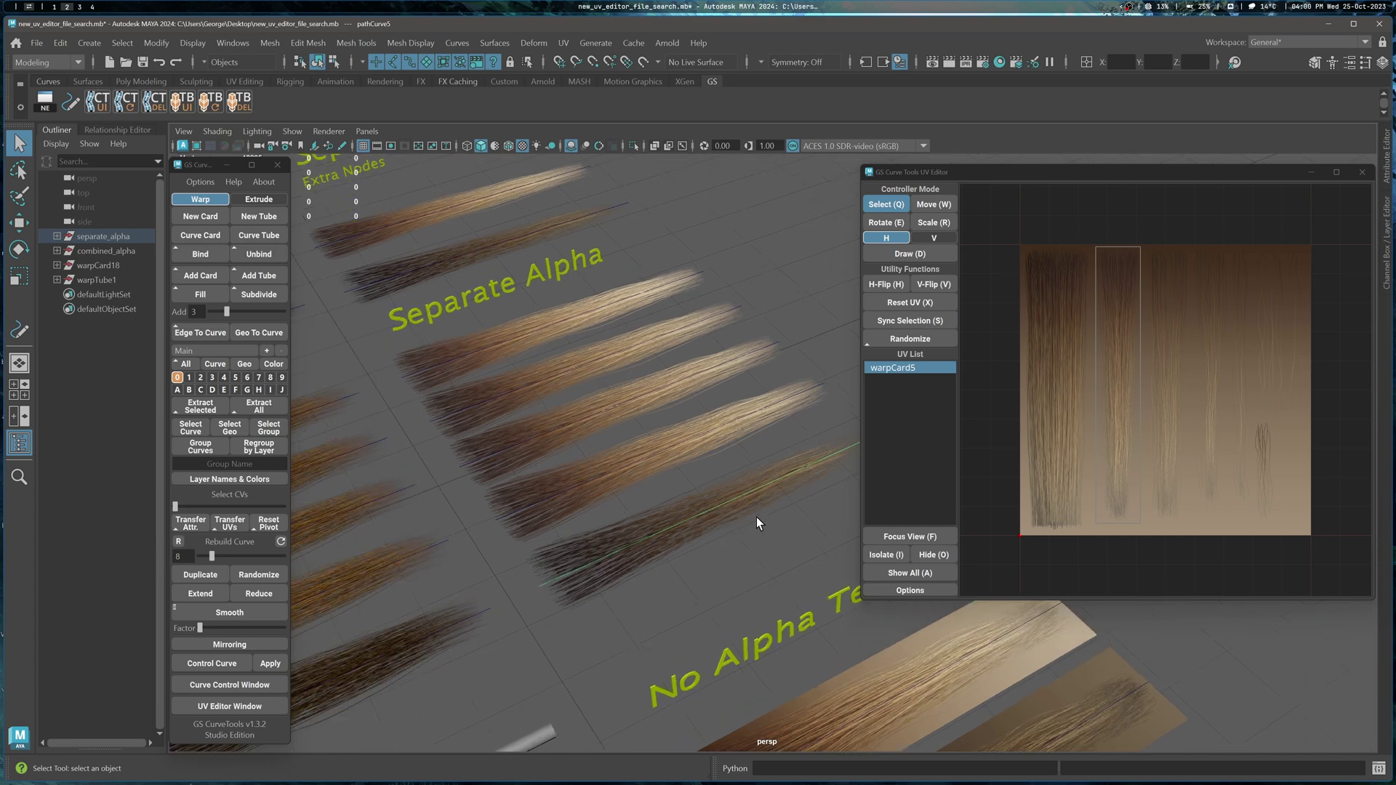
- Reposition the UV editor window and select the UV frame of warpCard5, clearing and reselecting it once
{"action": "left_click", "coordinate": [1117, 446]}
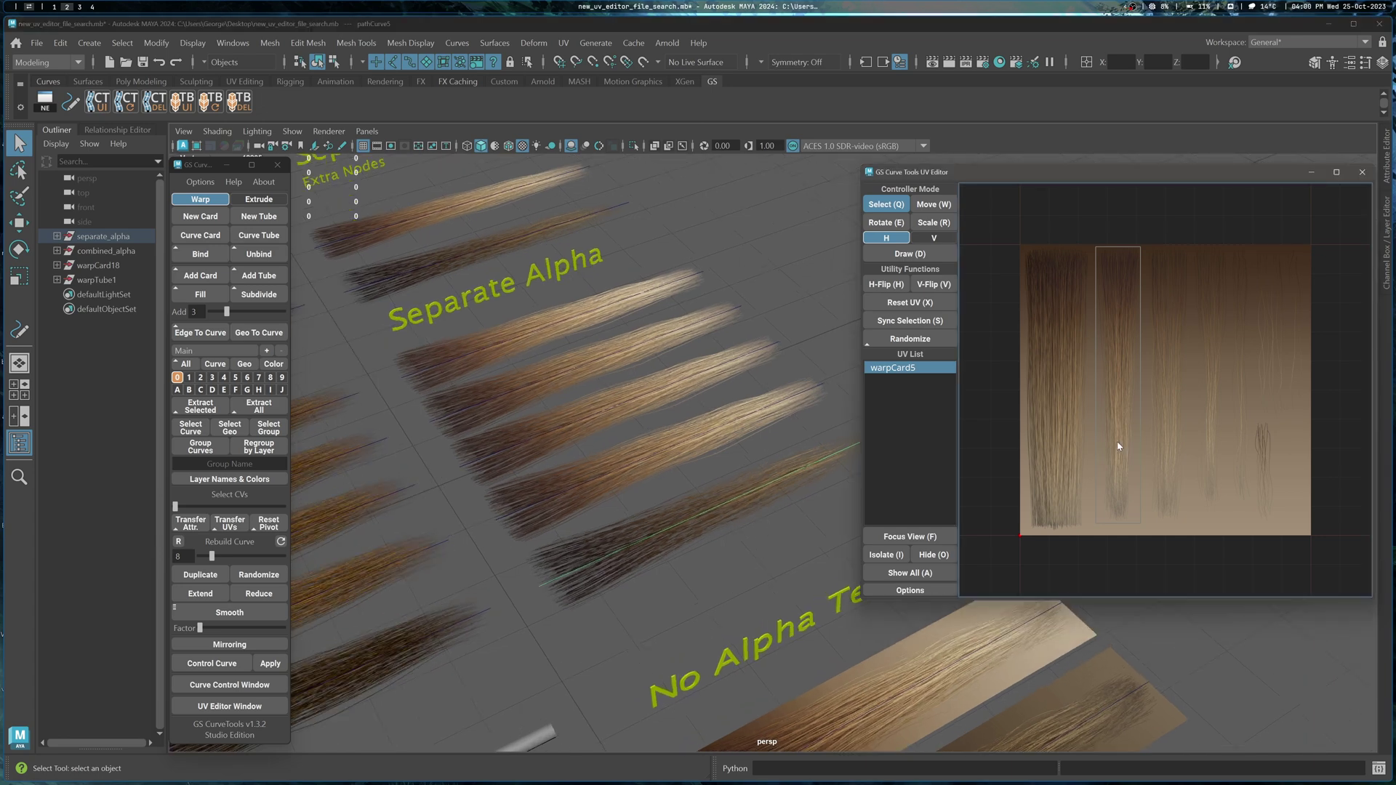
{"action": "left_click_drag", "start_coordinate": [1087, 171], "coordinate": [1062, 169]}
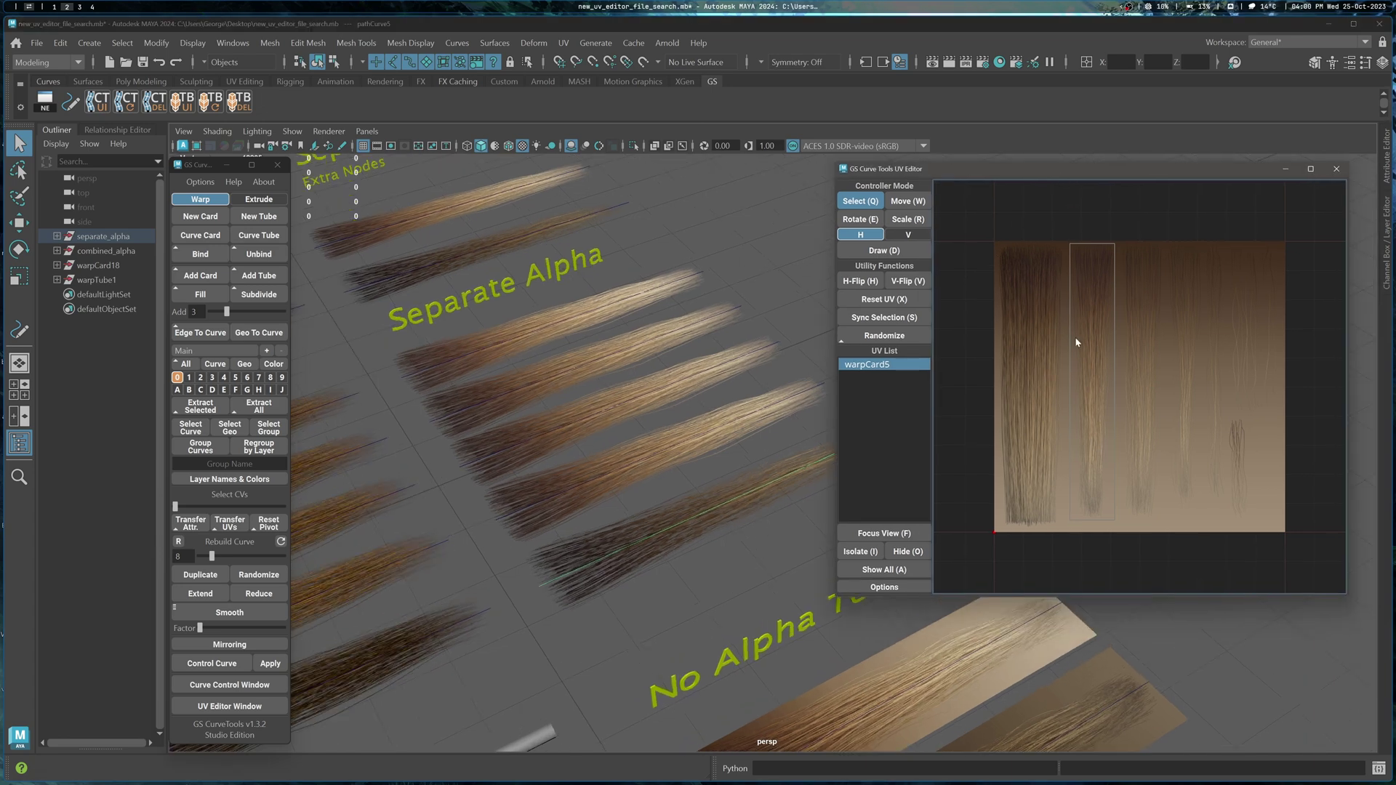
{"action": "left_click_drag", "start_coordinate": [1028, 309], "coordinate": [1136, 408]}
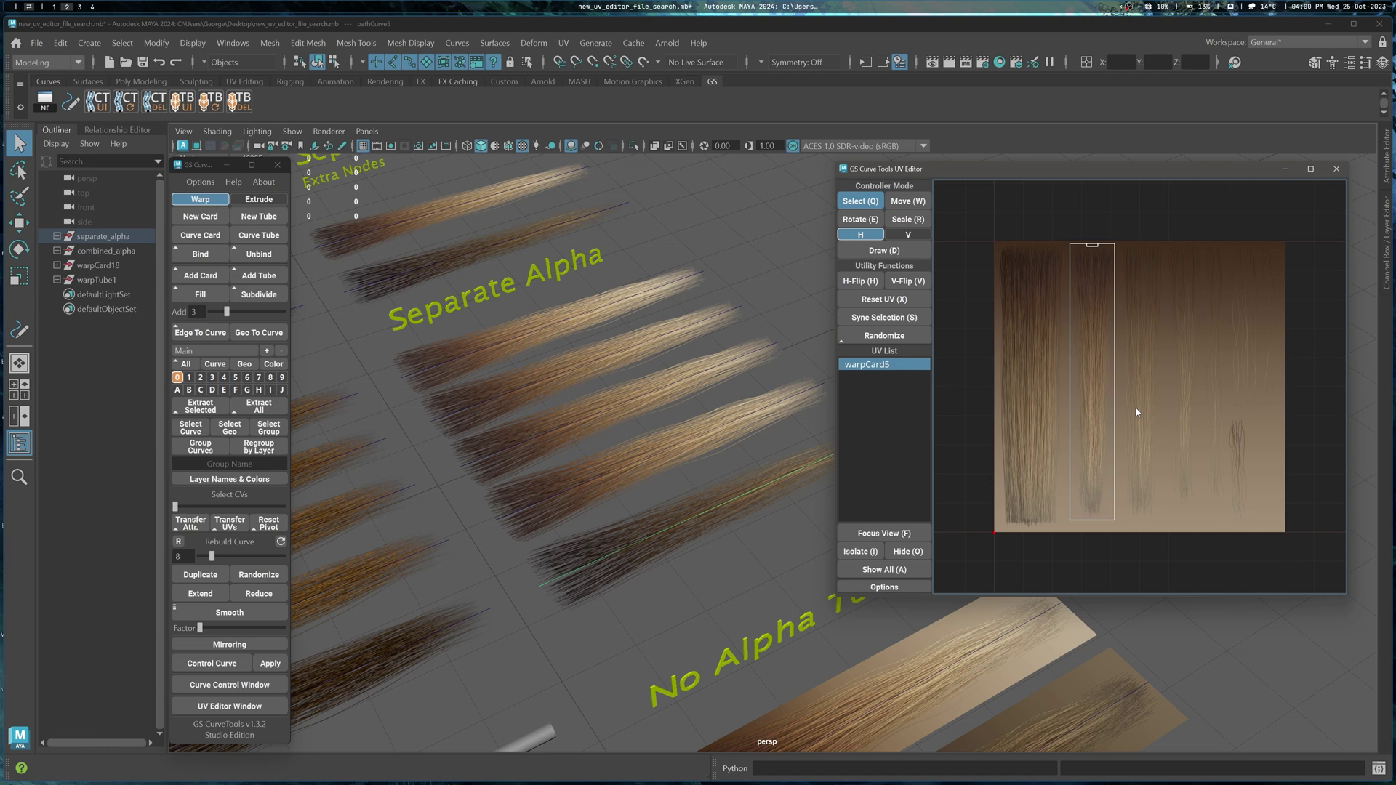
{"action": "left_click", "coordinate": [1174, 298]}
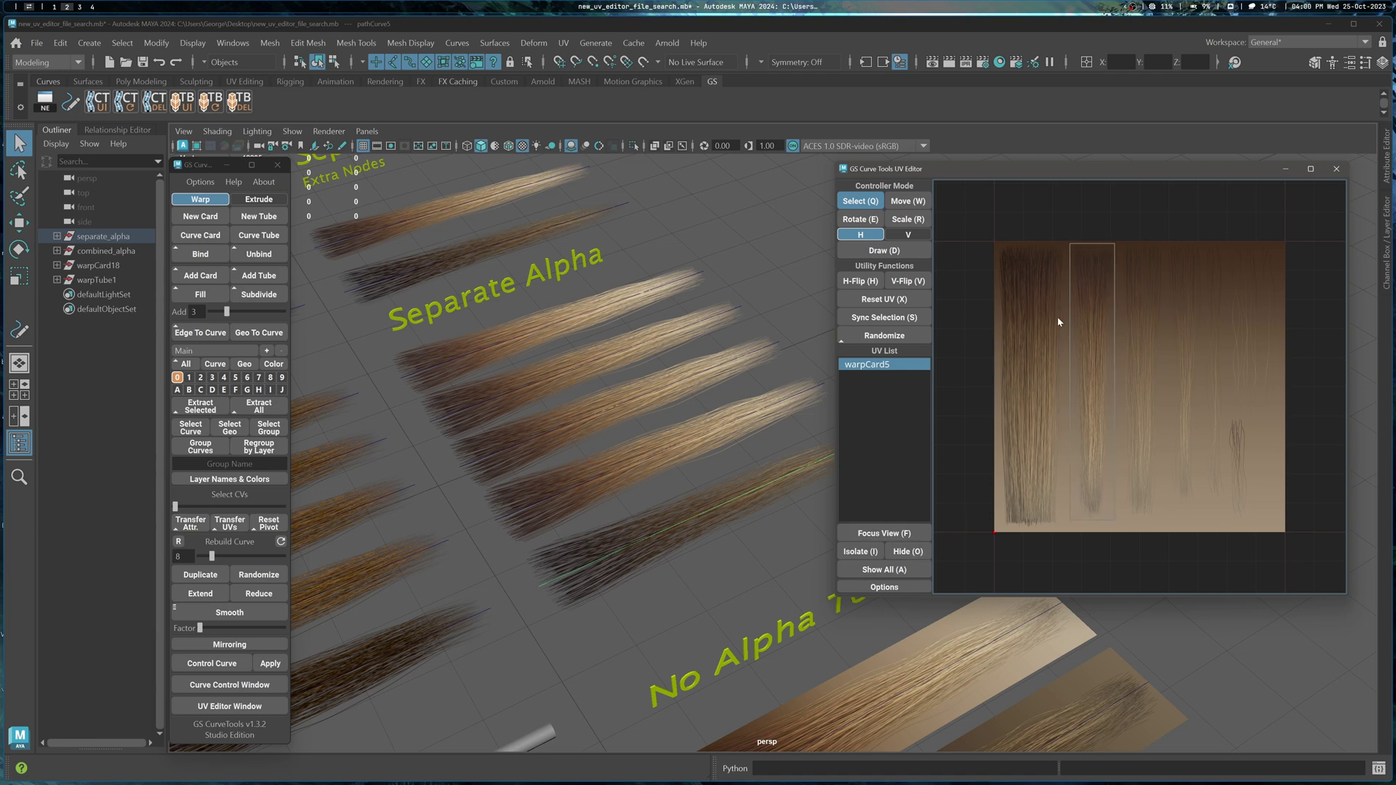
{"action": "left_click", "coordinate": [1074, 386]}
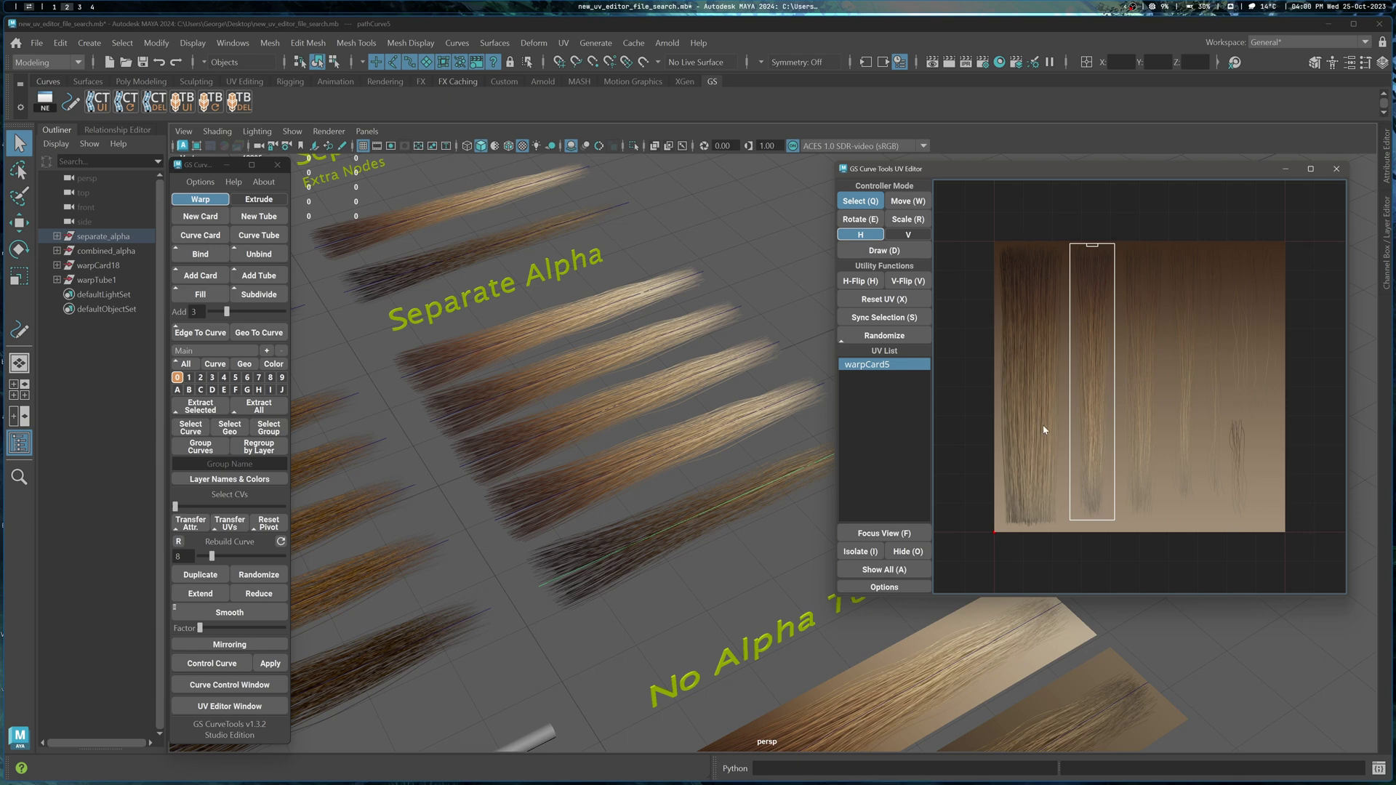
- Show the UV editor's texture options, preview the hair texture with Transparency and Alpha Only, and turn both off
{"action": "left_click", "coordinate": [895, 587]}
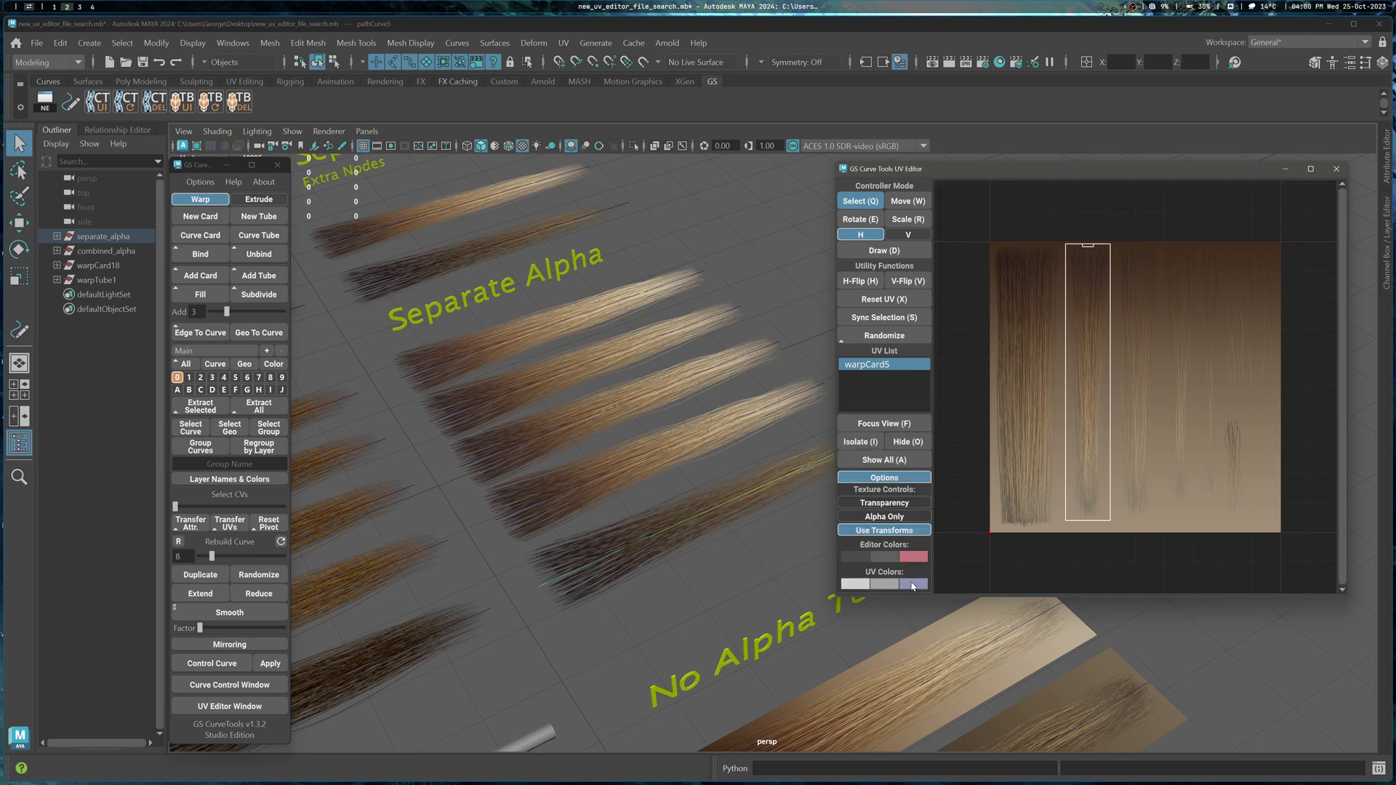
{"action": "left_click", "coordinate": [910, 510]}
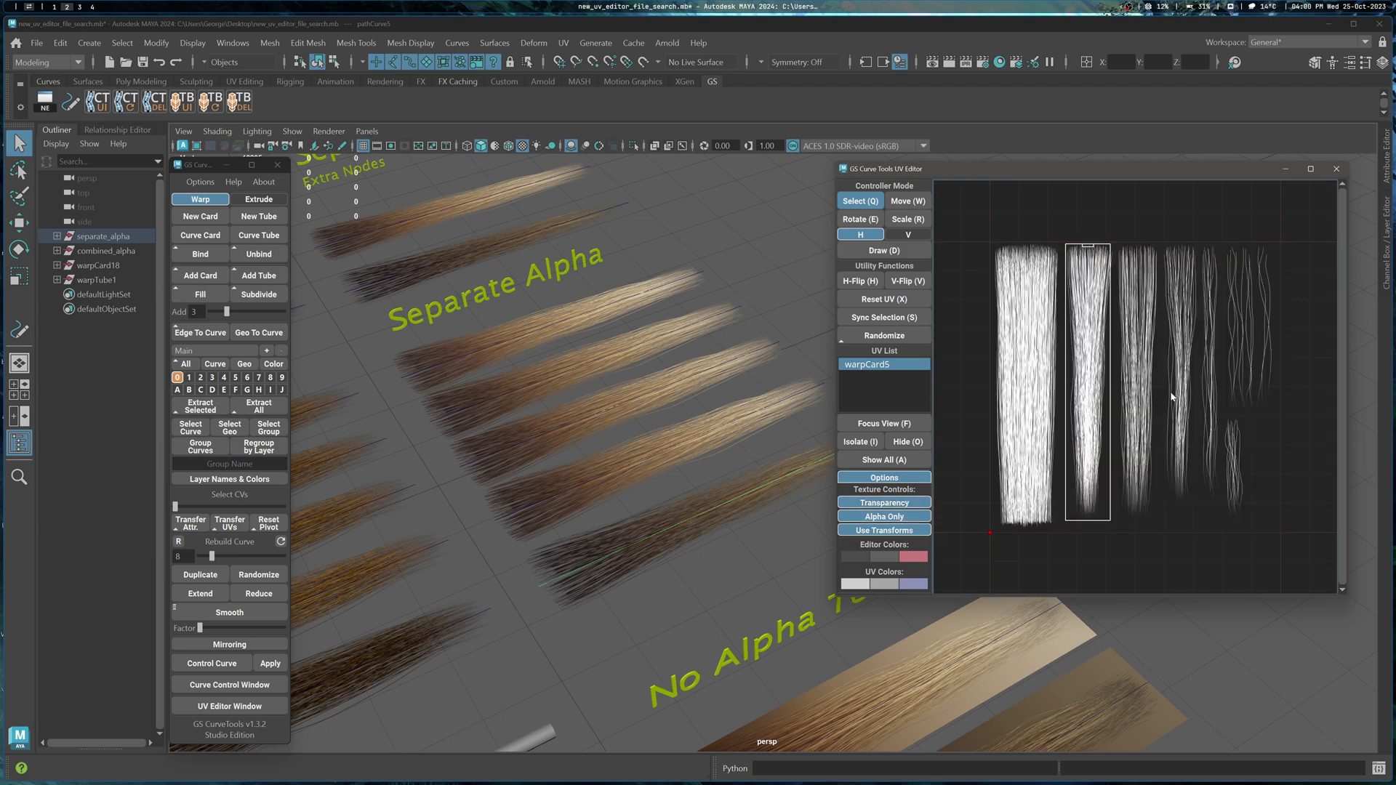
{"action": "left_click", "coordinate": [918, 502]}
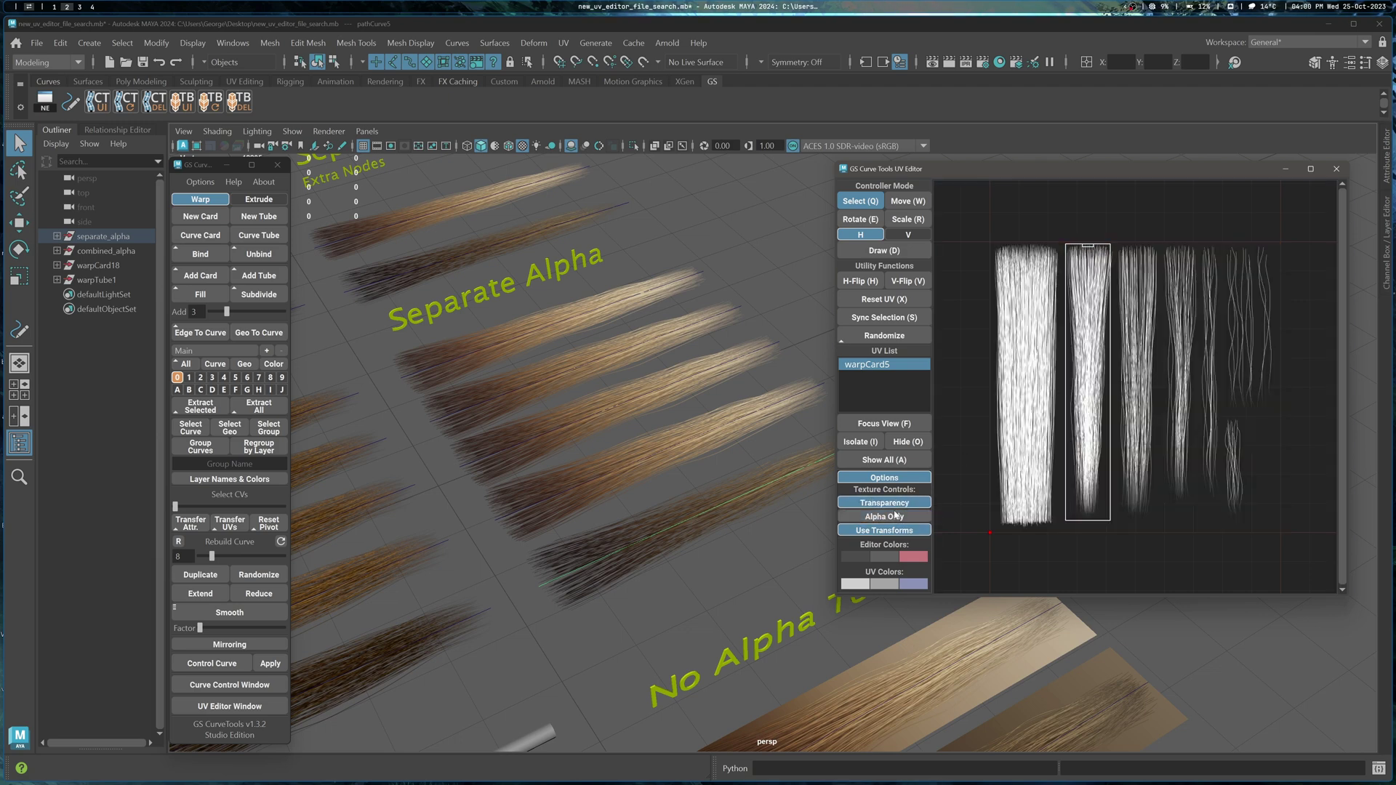
{"action": "left_click", "coordinate": [925, 517]}
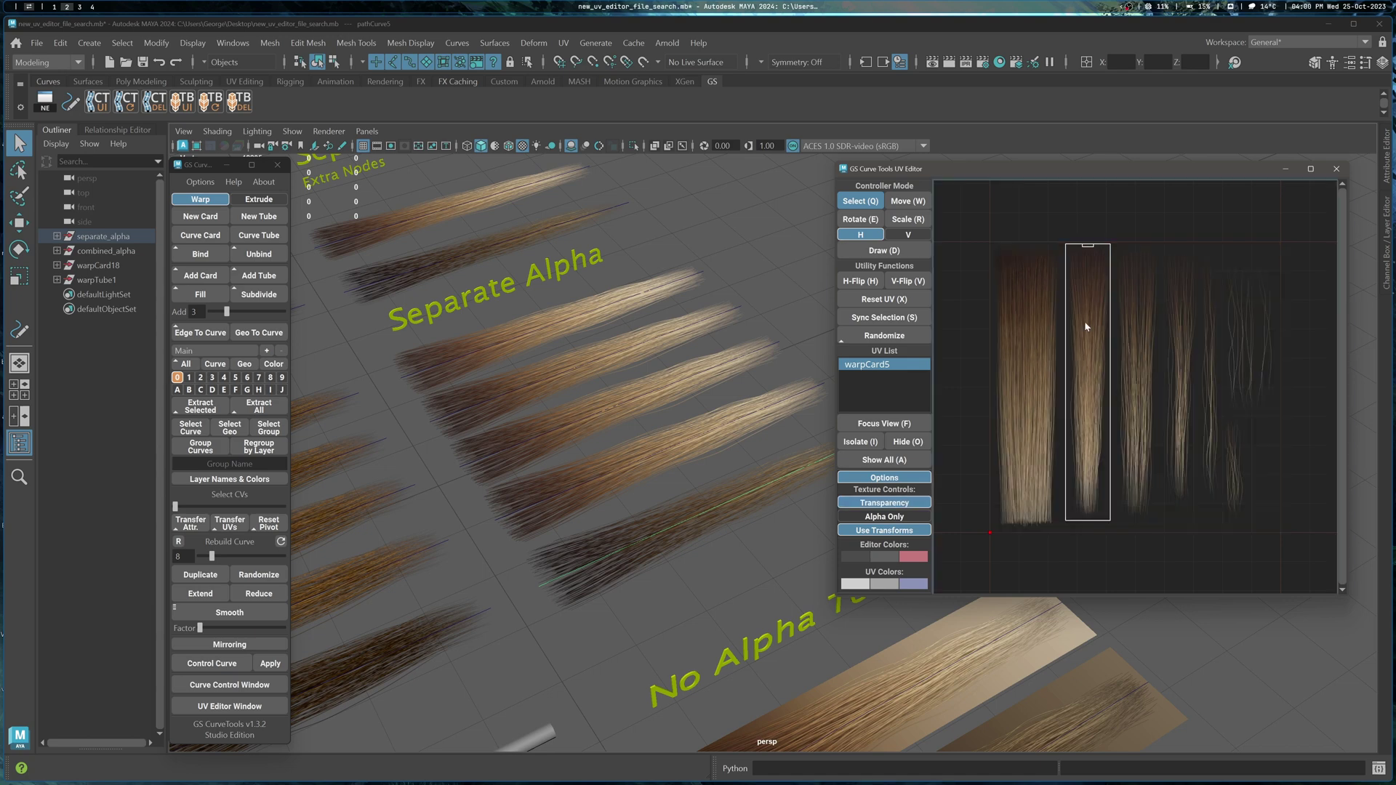
{"action": "left_click", "coordinate": [893, 518]}
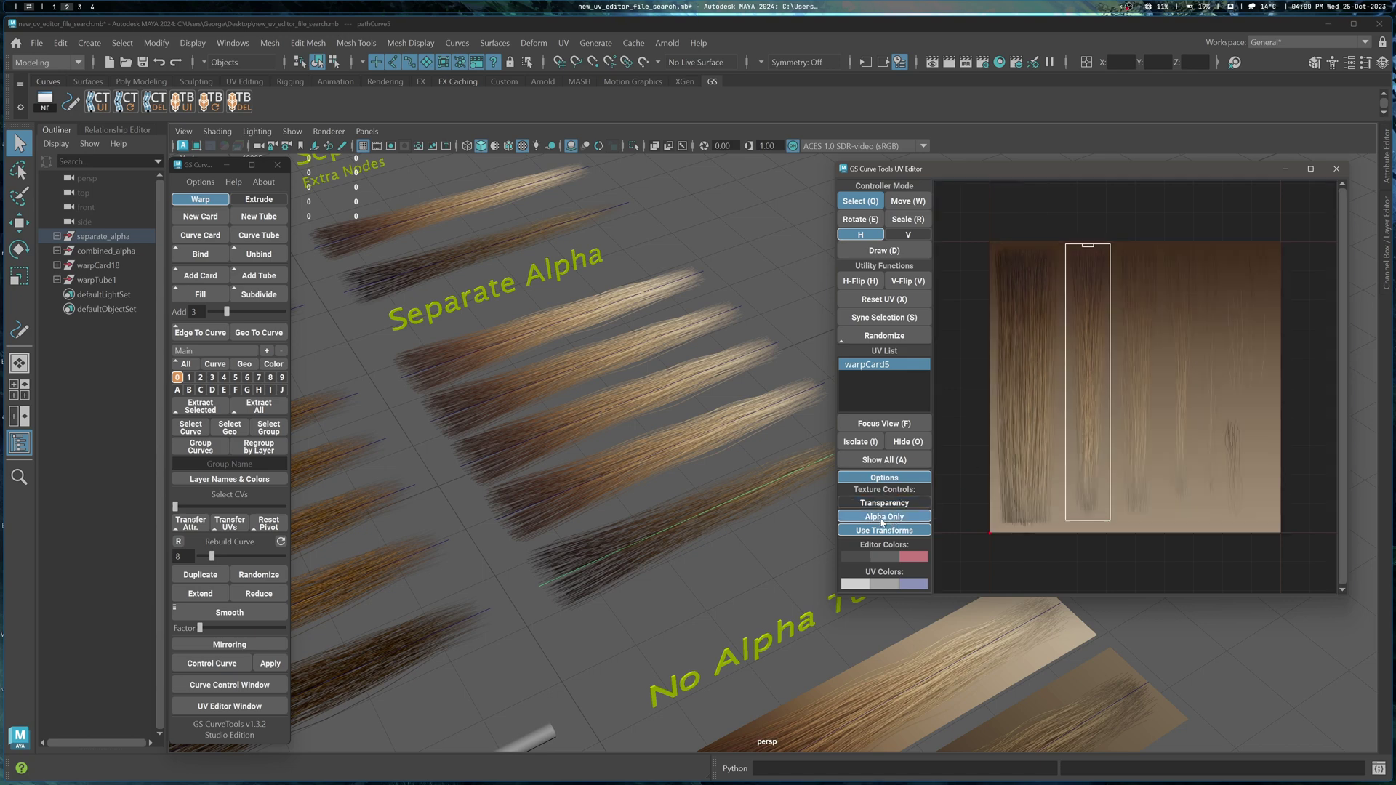
{"action": "left_click", "coordinate": [886, 519]}
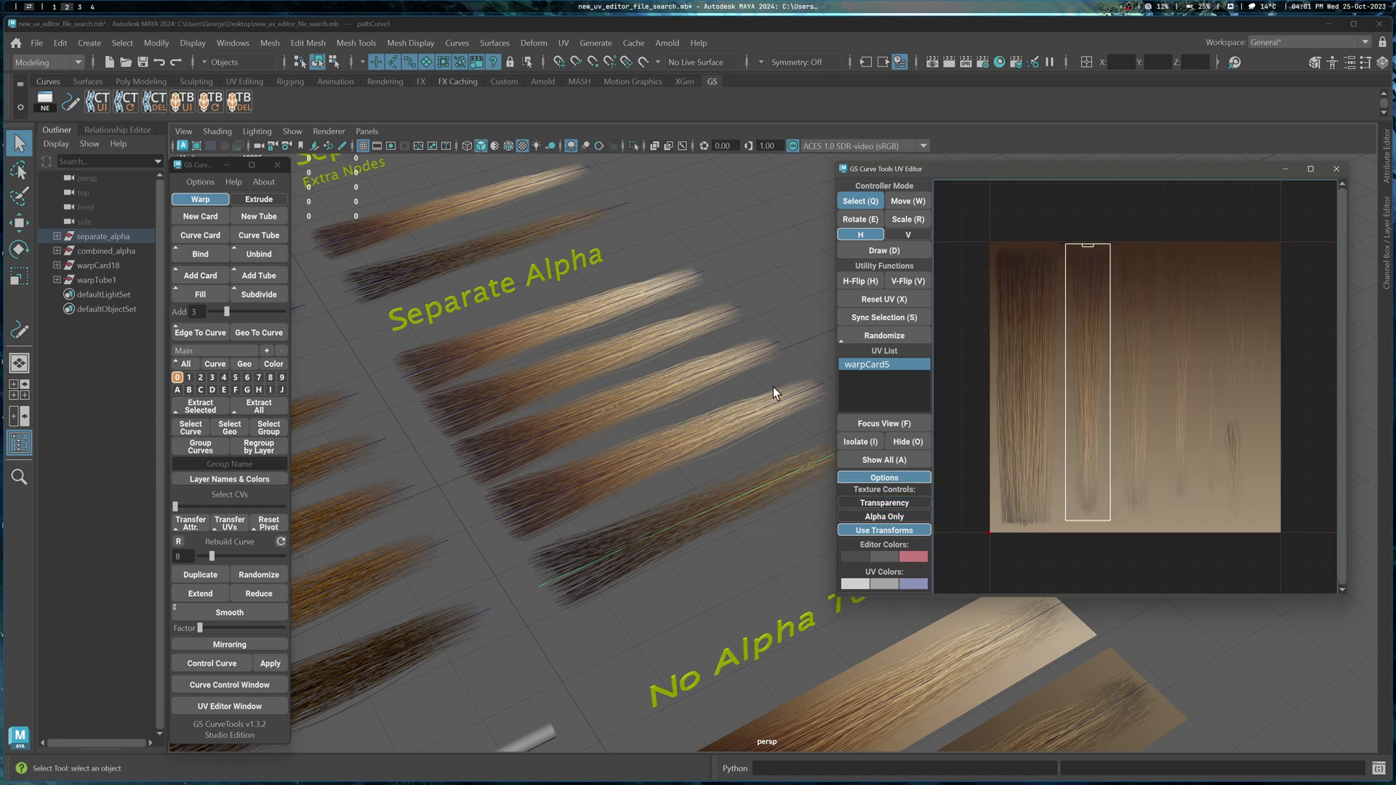
- Inspect the UVs of the dark card and its neighbouring brown card in the front Combined Alpha group, and clear the selection
{"action": "left_click_drag", "start_coordinate": [749, 387], "coordinate": [888, 390], "text": "alt"}
{"action": "middle_click_drag", "start_coordinate": [888, 390], "coordinate": [836, 387], "text": "alt"}
{"action": "right_click_drag", "start_coordinate": [786, 384], "coordinate": [409, 370], "text": "alt"}
{"action": "left_click_drag", "start_coordinate": [409, 369], "coordinate": [749, 403], "text": "alt"}
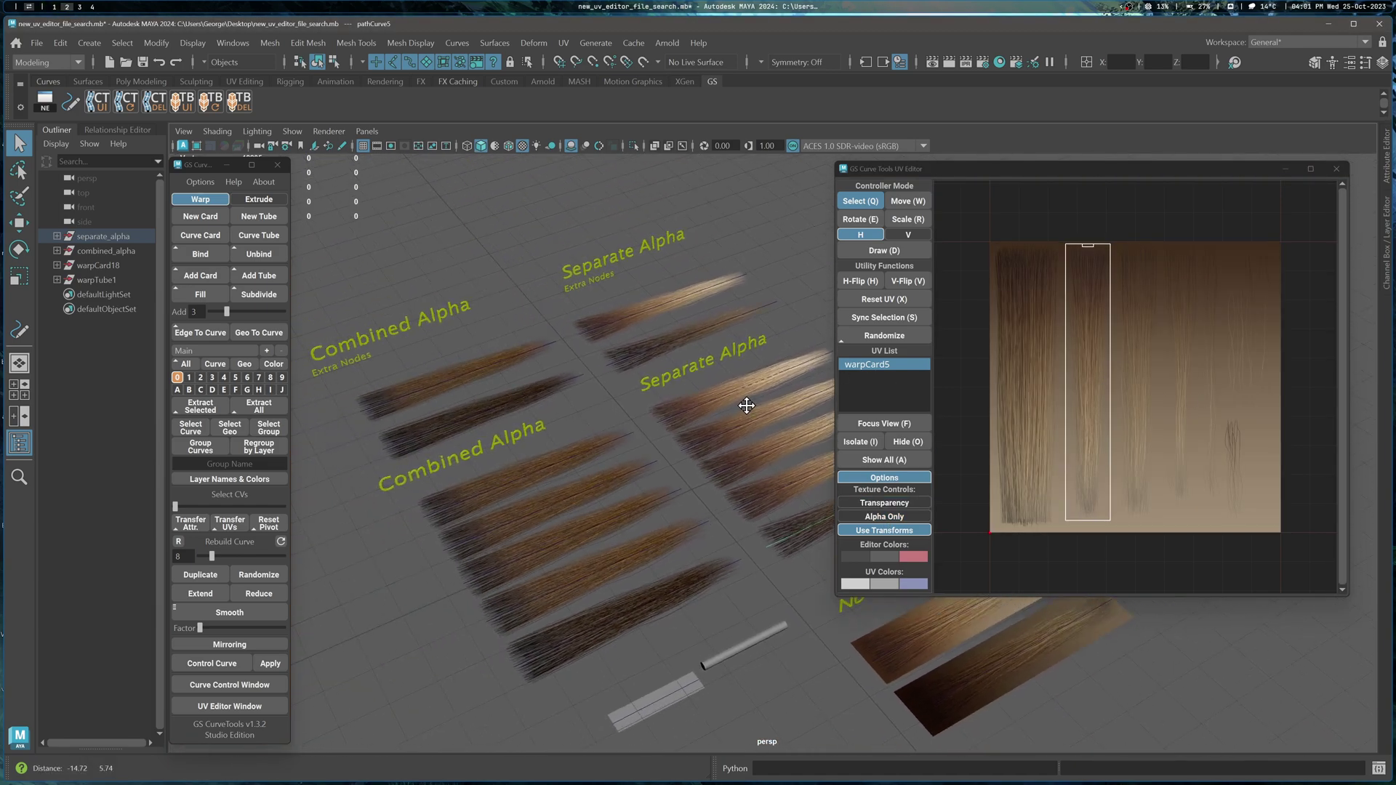
{"action": "left_click", "coordinate": [640, 578]}
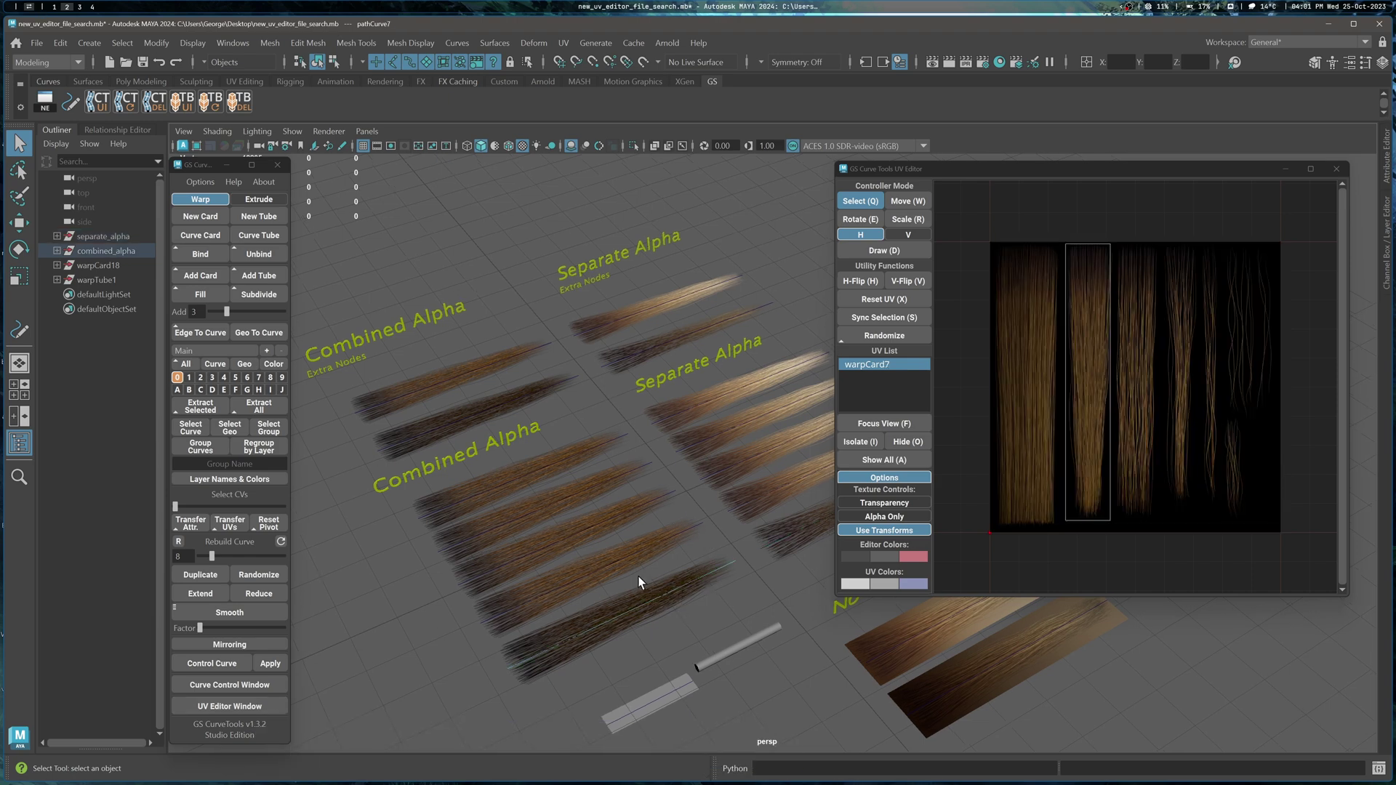
{"action": "left_click_drag", "start_coordinate": [592, 552], "coordinate": [616, 574]}
{"action": "left_click", "coordinate": [1190, 359]}
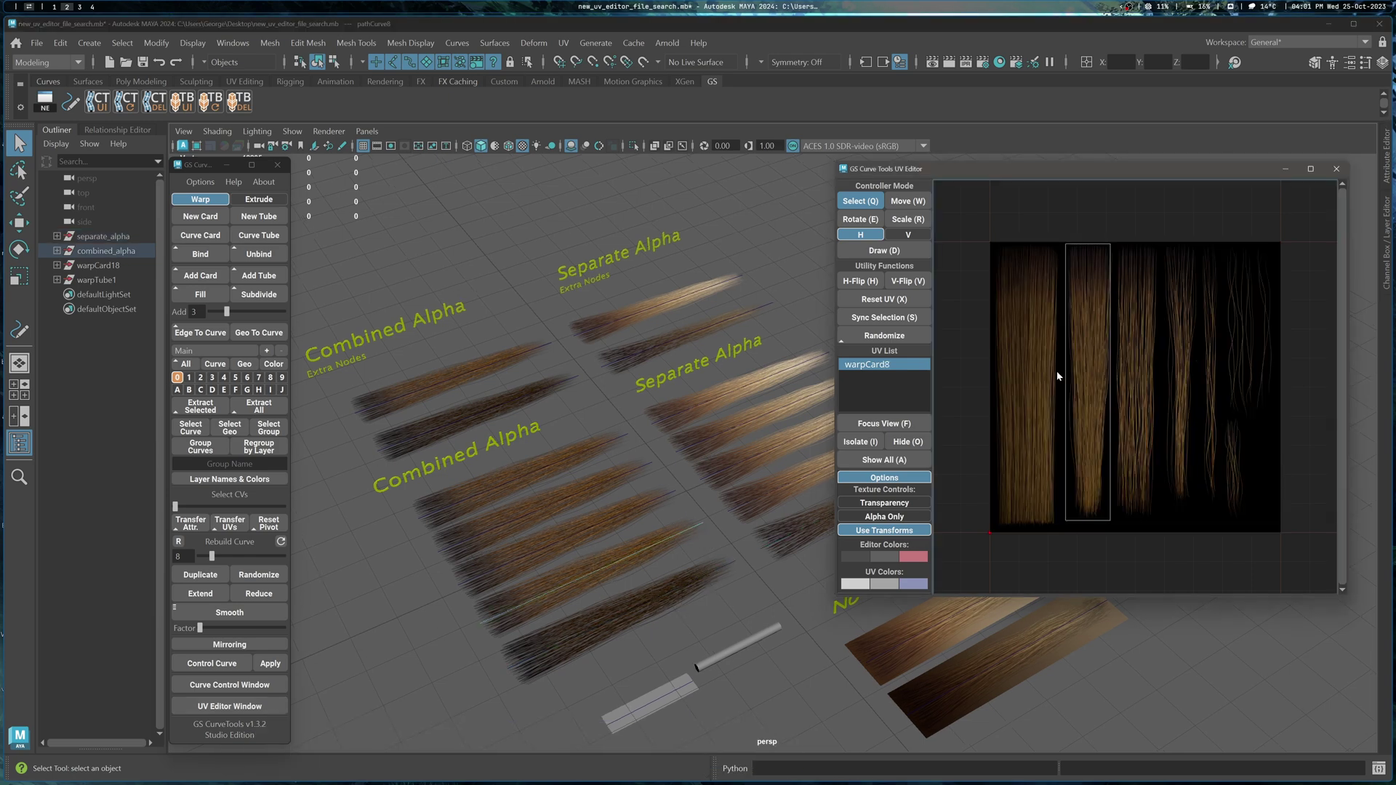
{"action": "left_click", "coordinate": [618, 397]}
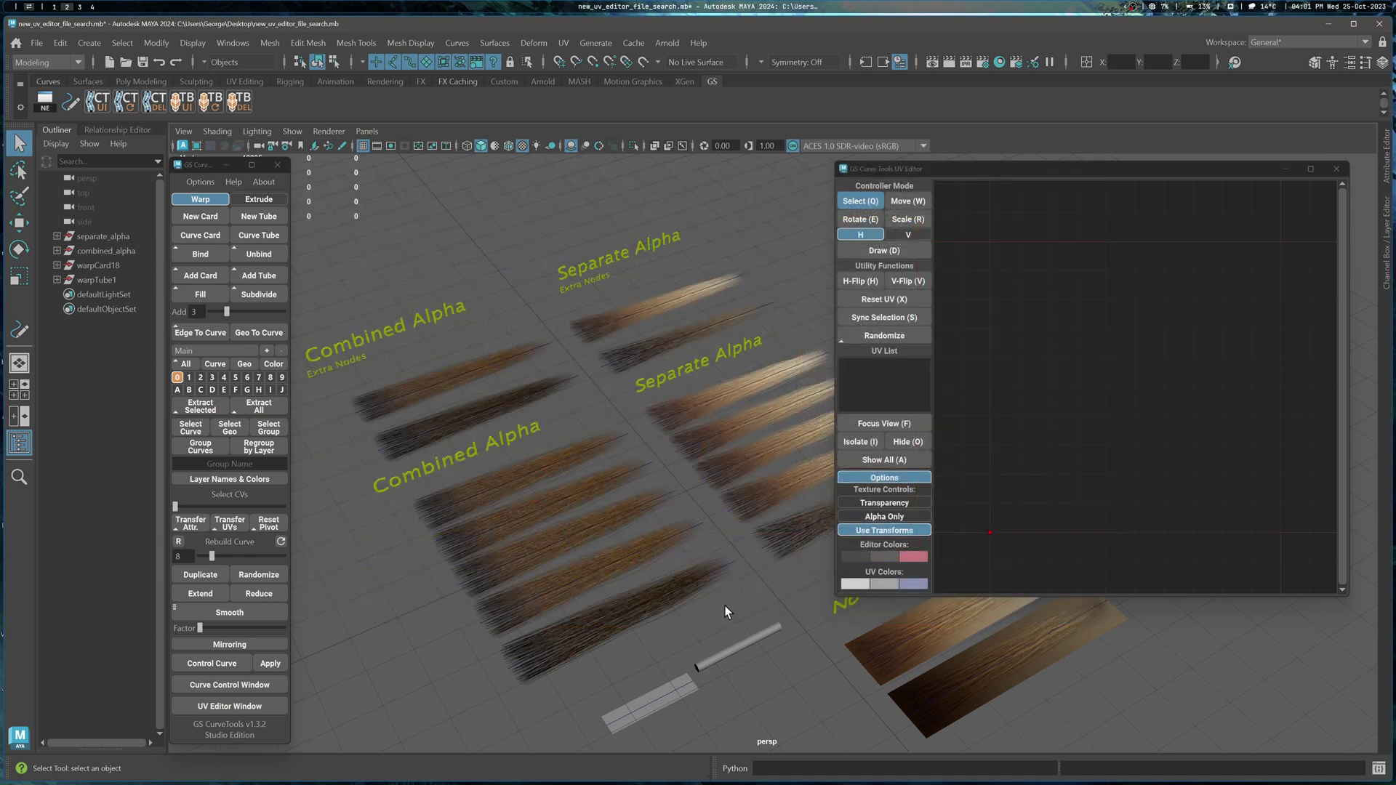
{"action": "middle_click_drag", "start_coordinate": [725, 605], "coordinate": [674, 560], "text": "alt"}
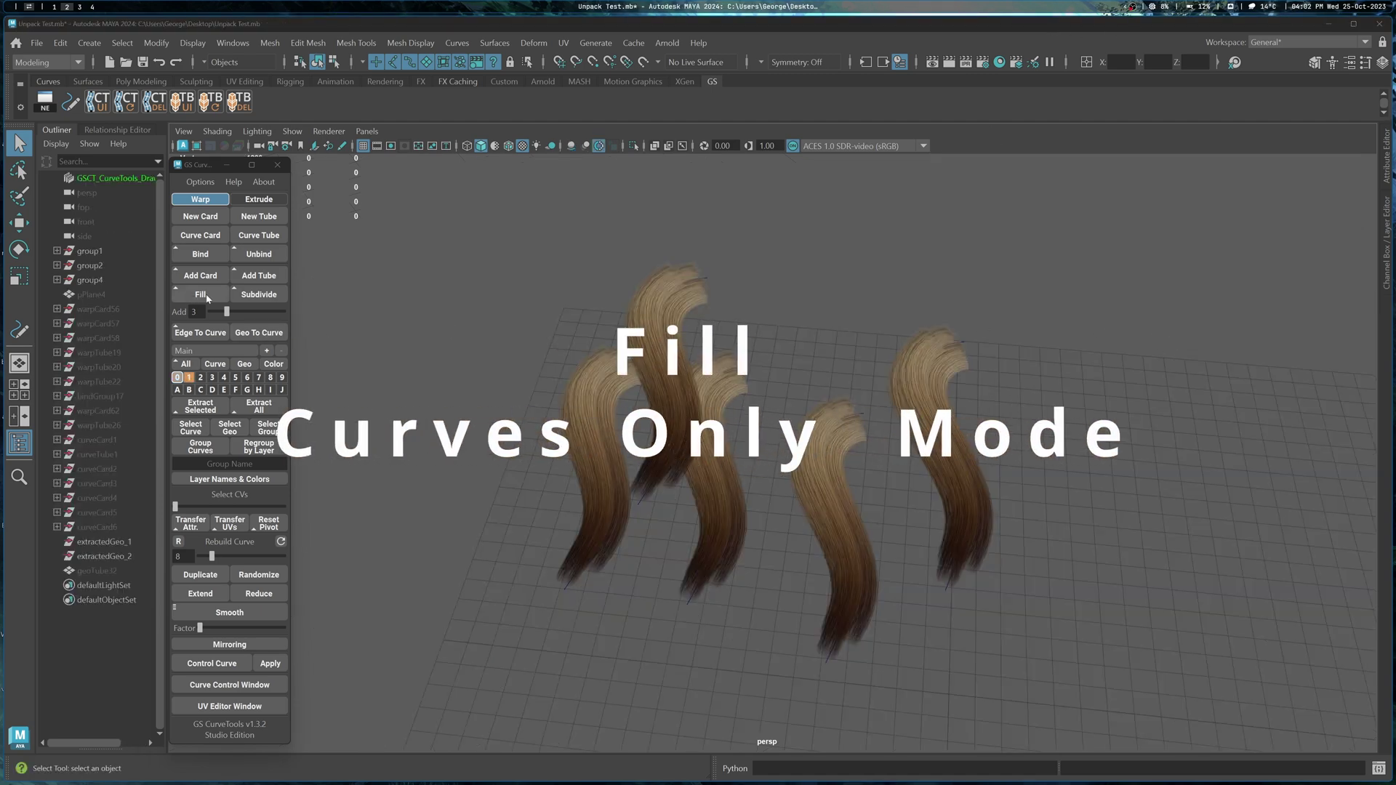
- Select all five separate curved hair cards in the Unpack Test scene
{"action": "left_click_drag", "start_coordinate": [641, 304], "coordinate": [354, 325], "text": "alt"}
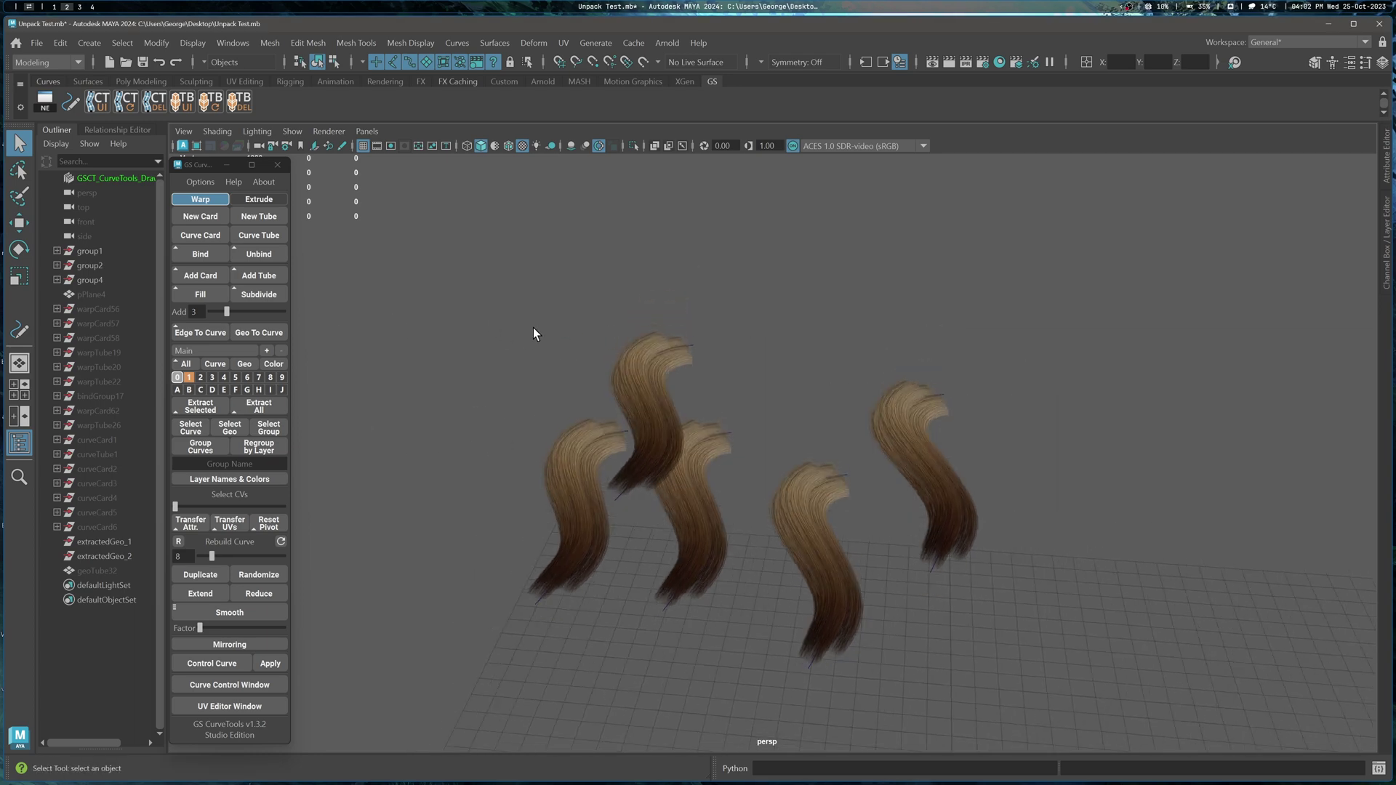
{"action": "left_click_drag", "start_coordinate": [573, 493], "coordinate": [542, 435], "text": "alt"}
{"action": "left_click", "coordinate": [620, 400]}
{"action": "left_click_drag", "start_coordinate": [621, 399], "coordinate": [648, 423], "text": "alt"}
{"action": "left_click_drag", "start_coordinate": [657, 489], "coordinate": [688, 541], "text": "shift"}
{"action": "left_click_drag", "start_coordinate": [782, 525], "coordinate": [818, 587], "text": "shift"}
{"action": "left_click", "coordinate": [954, 464], "text": "shift"}
{"action": "left_click_drag", "start_coordinate": [954, 464], "coordinate": [512, 367], "text": "alt"}
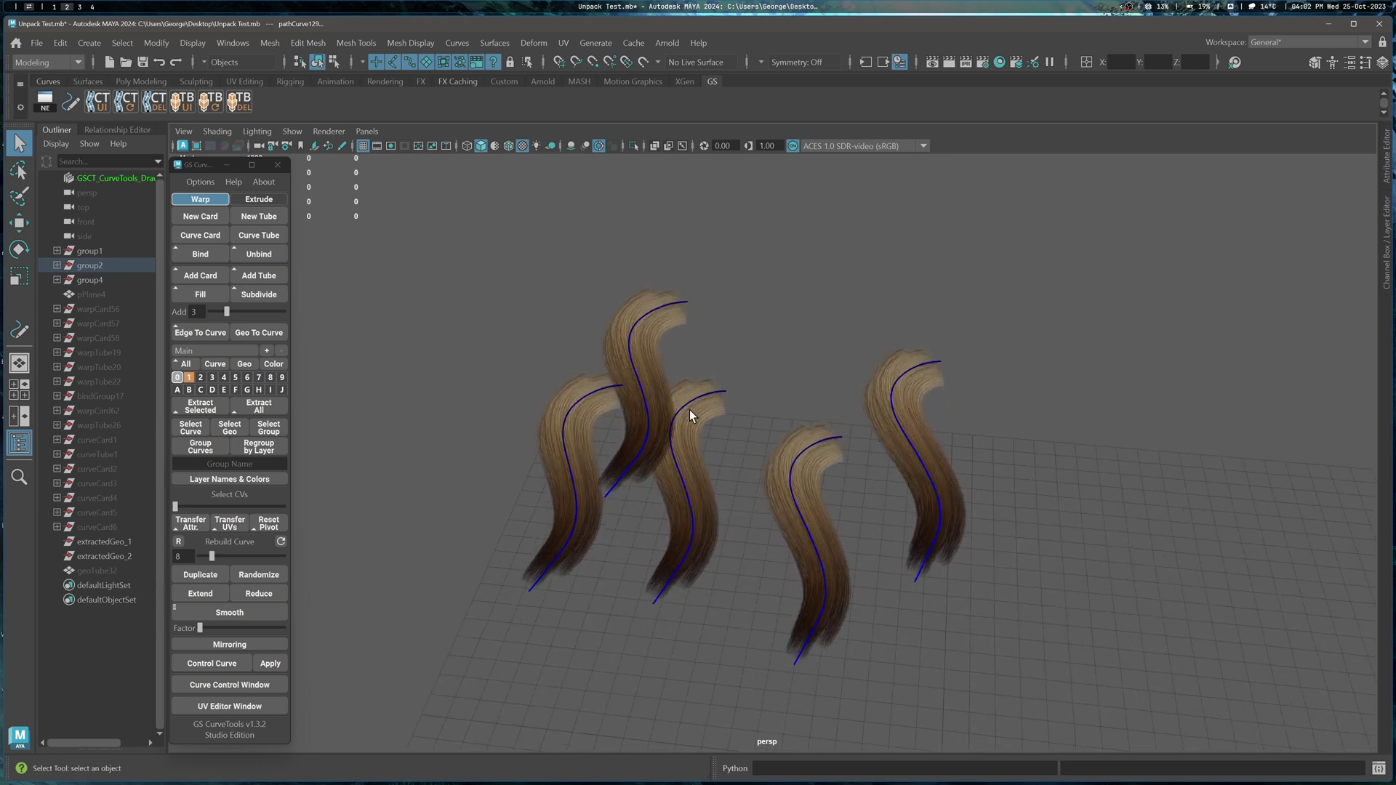
- Fill the gaps between the five selected hair cards using an Add value of 3
{"action": "left_click", "coordinate": [205, 297]}
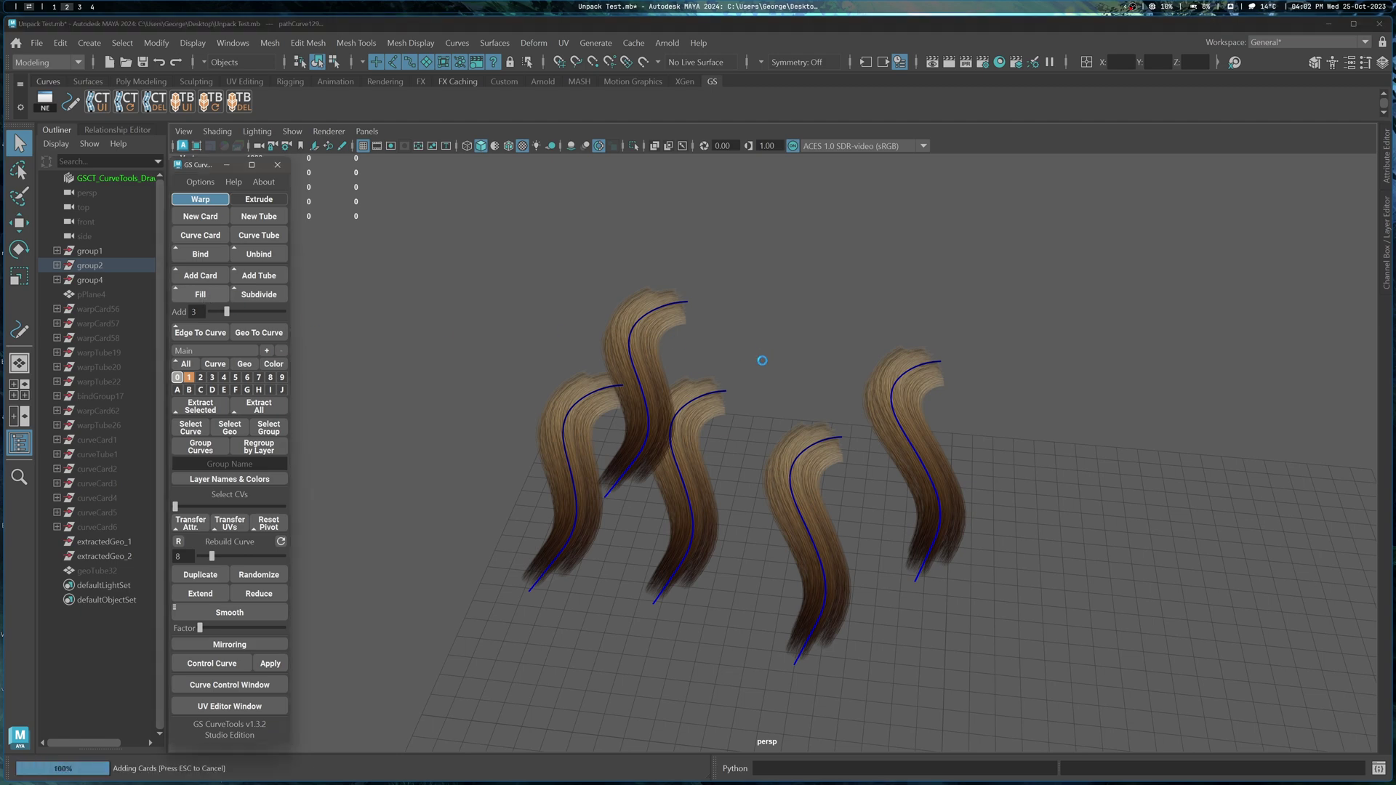
{"action": "left_click_drag", "start_coordinate": [757, 358], "coordinate": [827, 466], "text": "alt"}
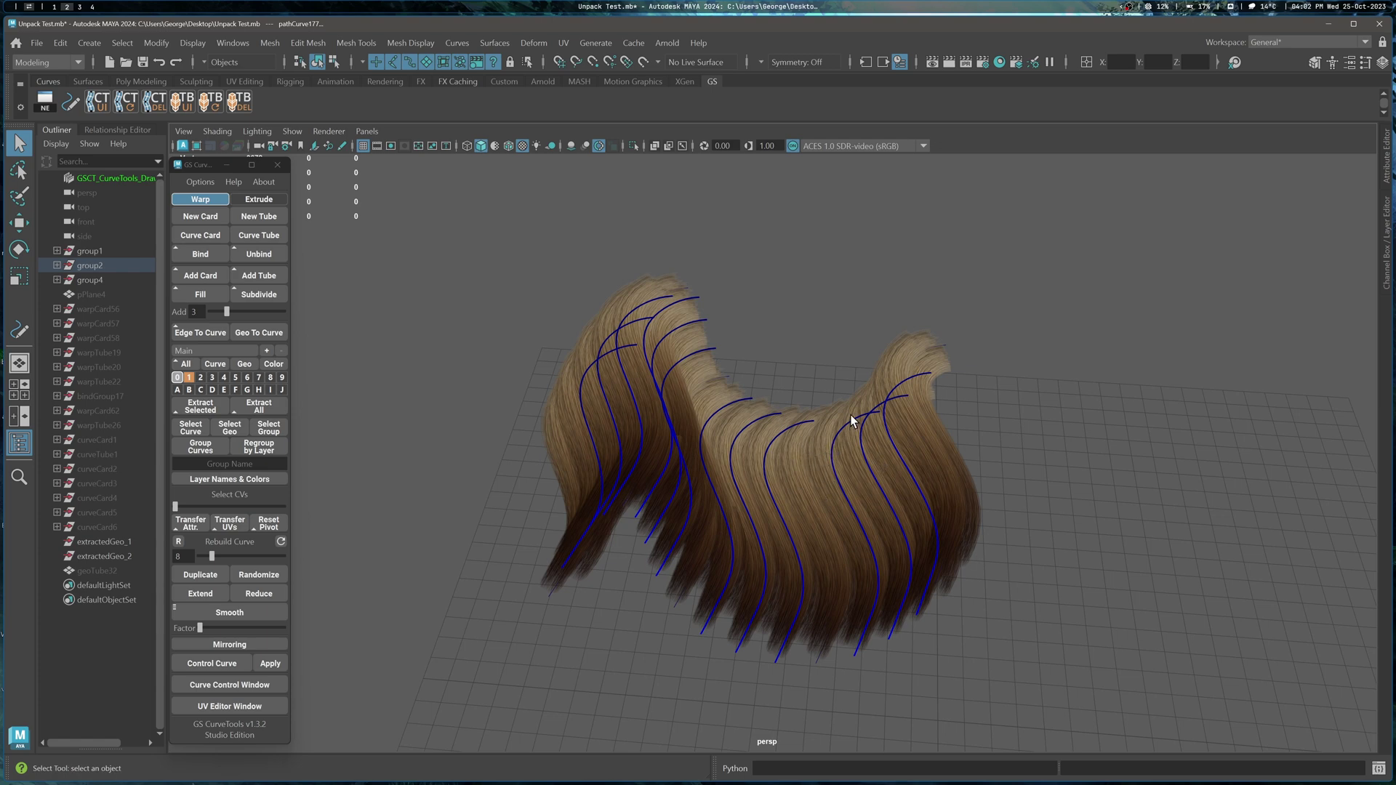
{"action": "left_click_drag", "start_coordinate": [784, 407], "coordinate": [771, 403], "text": "alt"}
- Set the filled cards' orientation to 1.7 with the curve controls, and undo both that change and the fill
{"action": "left_click", "coordinate": [182, 685]}
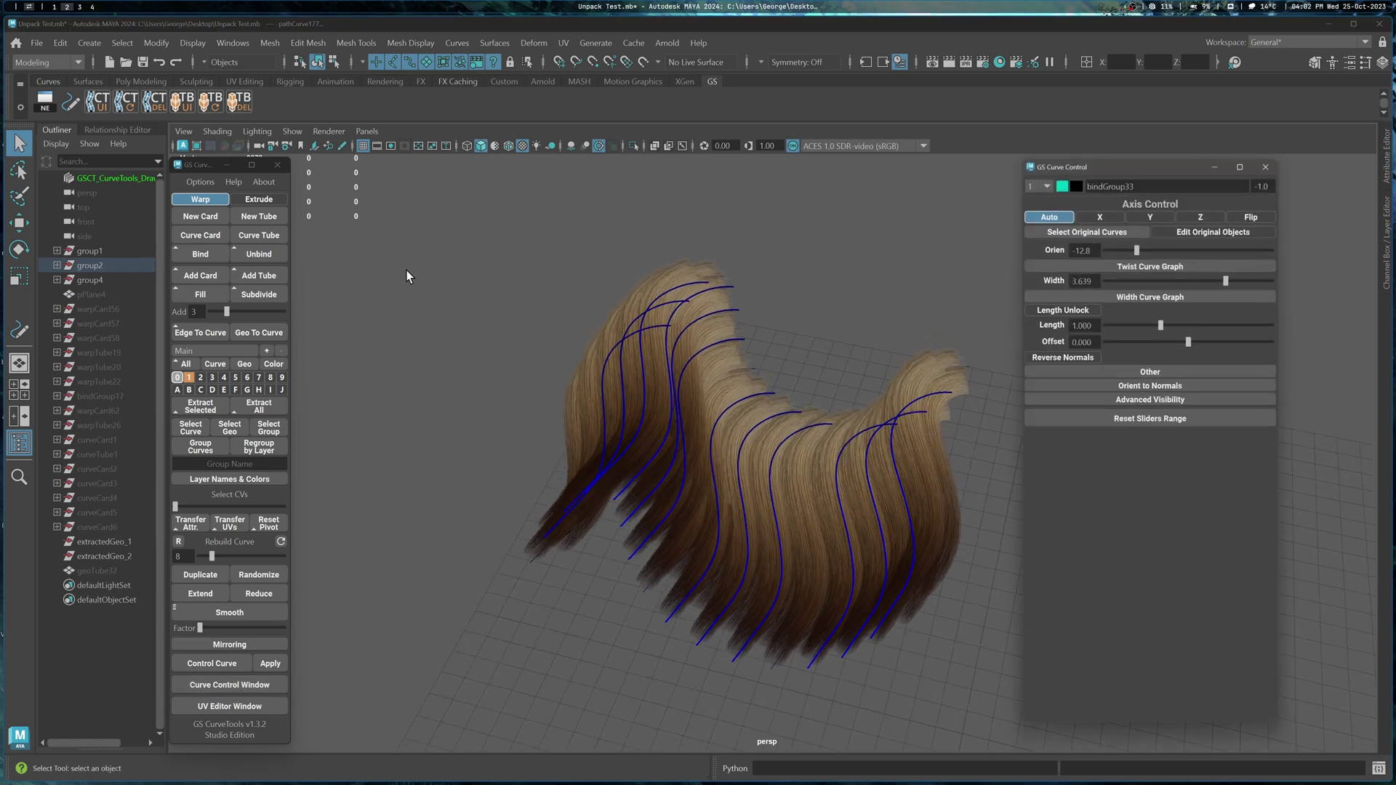
{"action": "left_click_drag", "start_coordinate": [1193, 249], "coordinate": [1144, 253]}
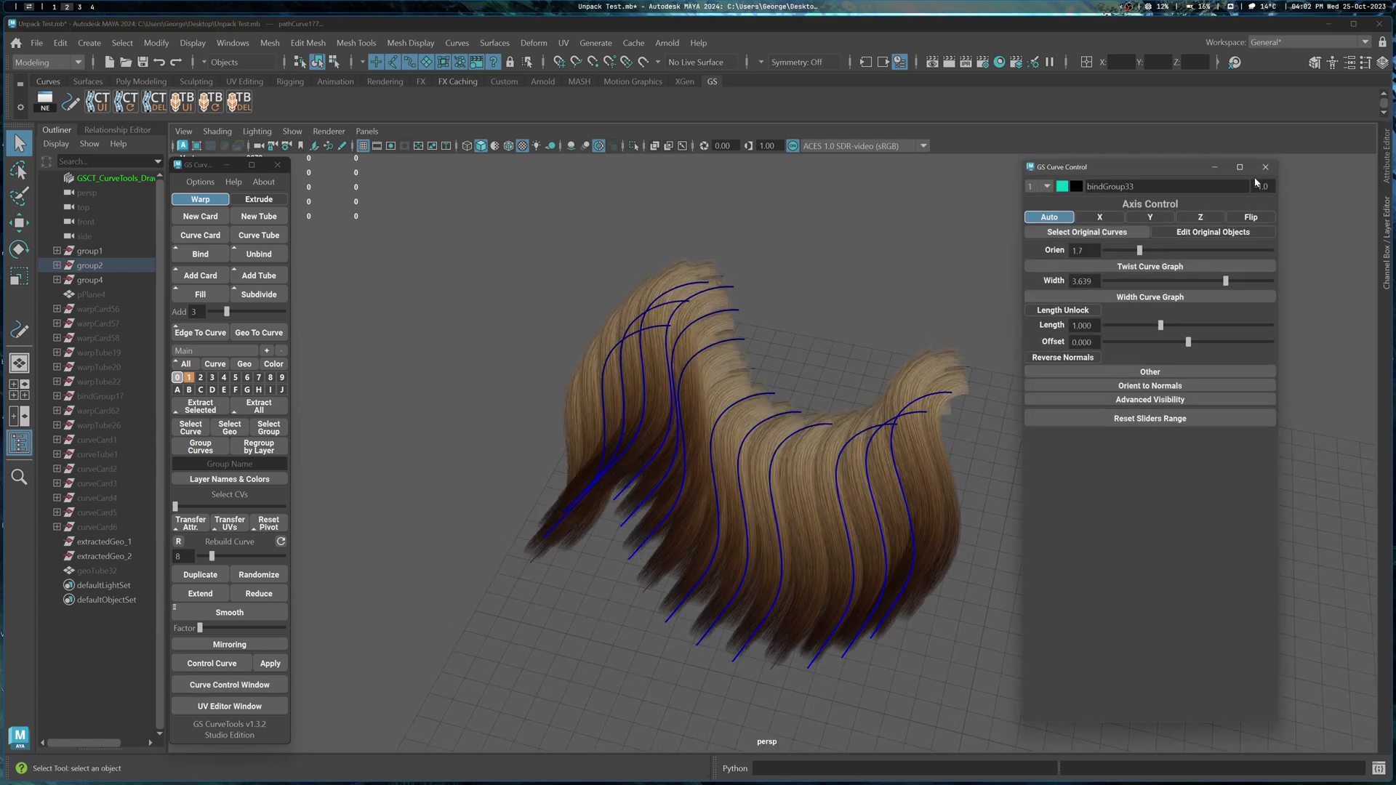
{"action": "left_click", "coordinate": [1265, 167]}
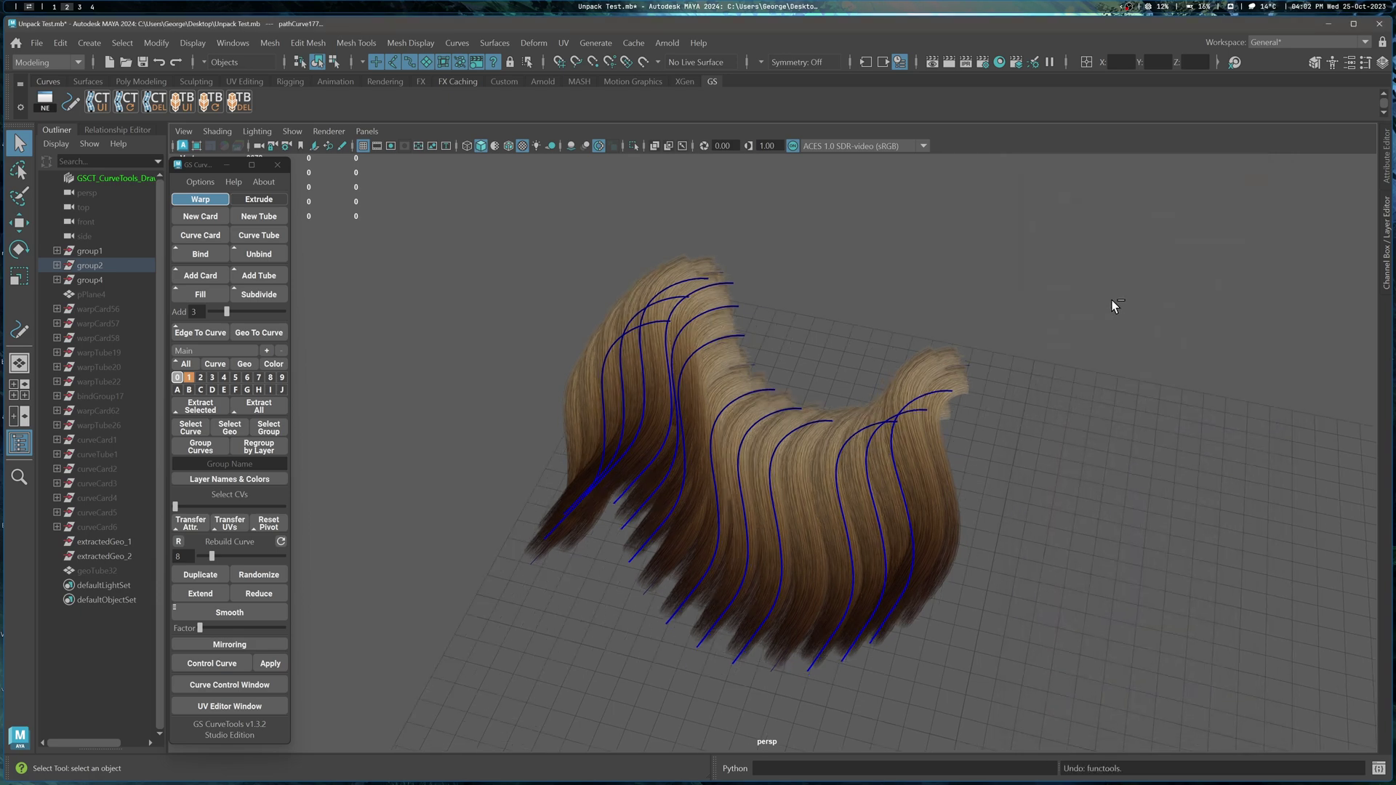
{"action": "key", "text": "ctrl+z"}
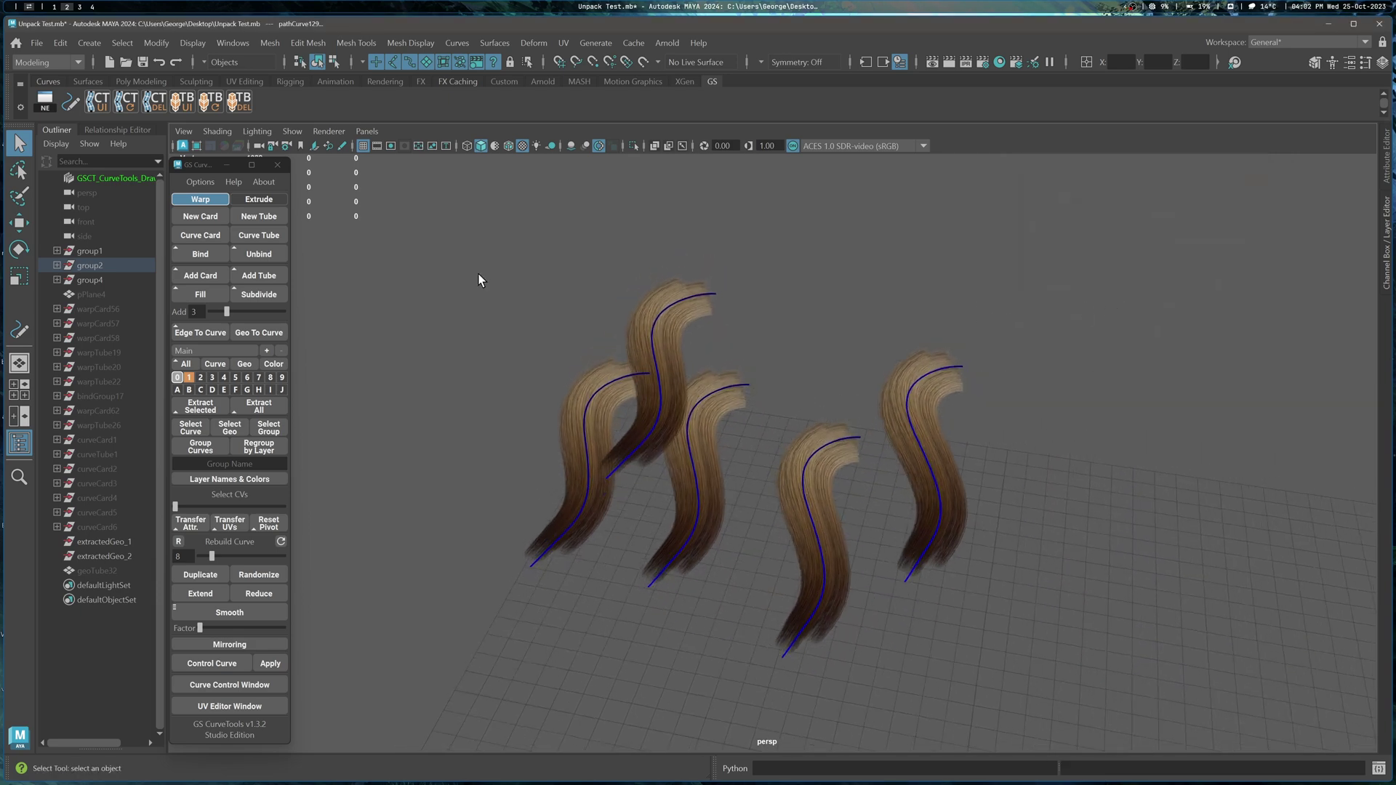
- Enable the Fill Creates Only Curves option and fill between the five selected hair cards
{"action": "left_click", "coordinate": [200, 183]}
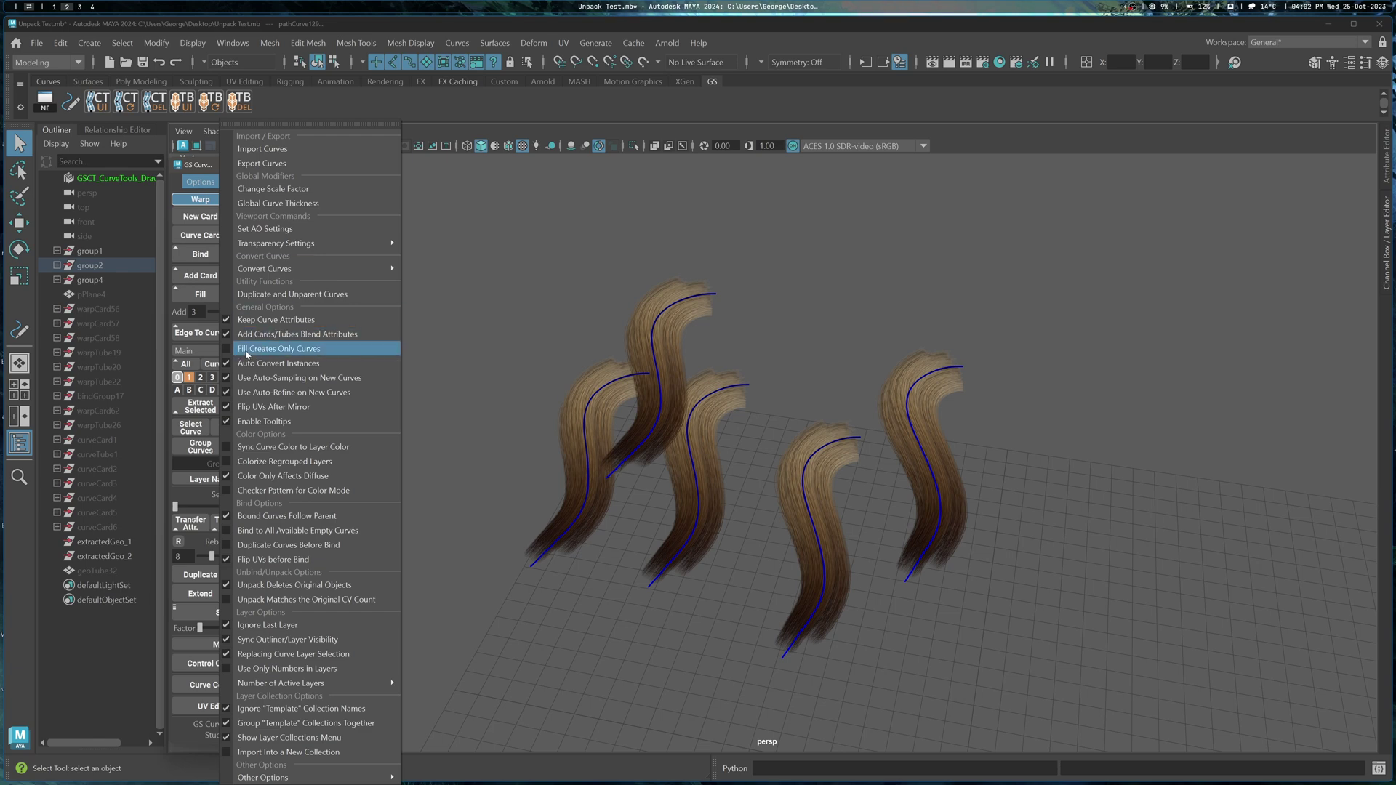
{"action": "left_click", "coordinate": [291, 355]}
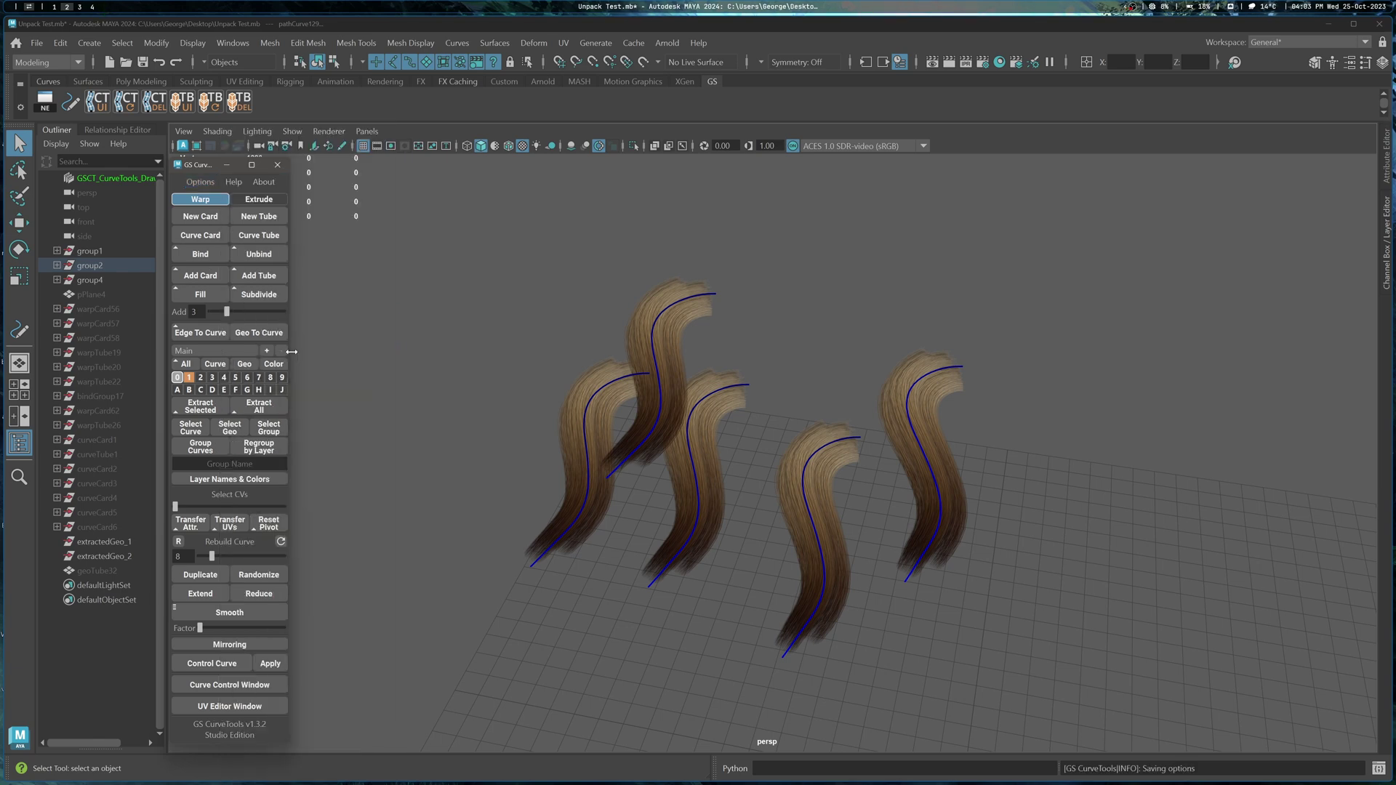
{"action": "middle_click_drag", "start_coordinate": [395, 303], "coordinate": [454, 266], "text": "alt"}
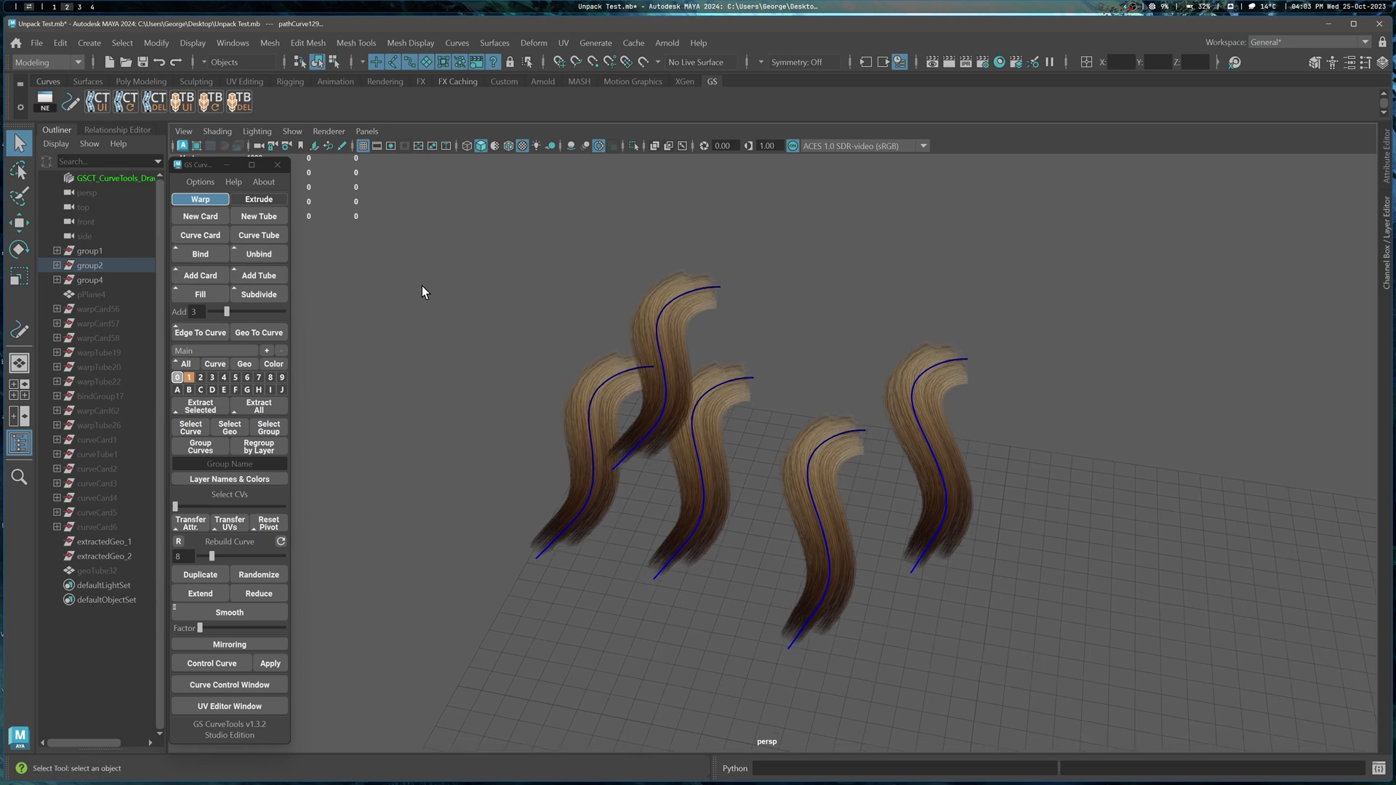
{"action": "left_click", "coordinate": [200, 293]}
- Move the newly generated fill curves straight up, clear of the hair cards, and reopen the plugin options
{"action": "left_click_drag", "start_coordinate": [601, 415], "coordinate": [743, 463], "text": "alt"}
{"action": "key", "text": "w"}
{"action": "middle_click_drag", "start_coordinate": [743, 460], "coordinate": [764, 191]}
{"action": "left_click_drag", "start_coordinate": [760, 207], "coordinate": [736, 385], "text": "alt"}
{"action": "scroll", "coordinate": [84, 592], "scroll_direction": "down", "scroll_amount": 1}
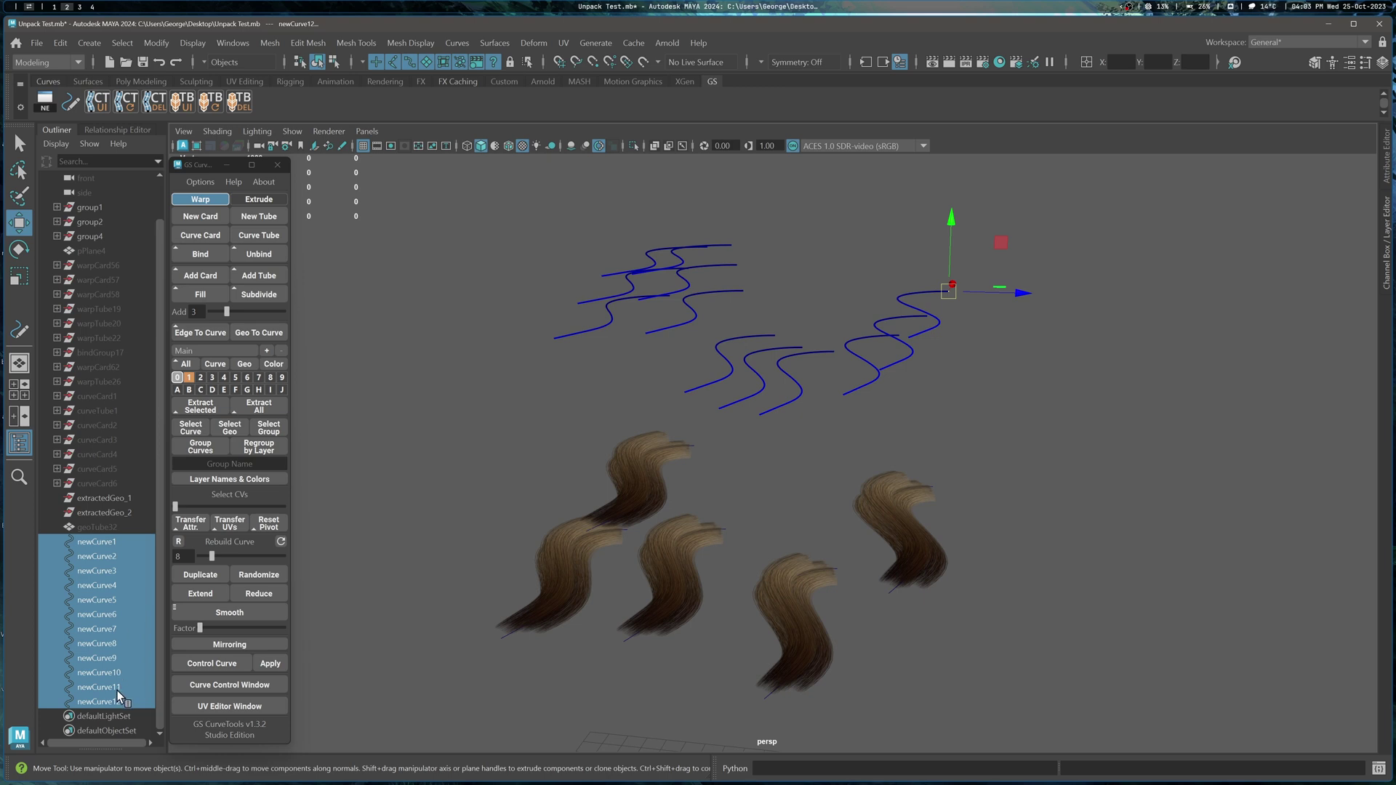
{"action": "left_click_drag", "start_coordinate": [609, 309], "coordinate": [608, 329], "text": "alt"}
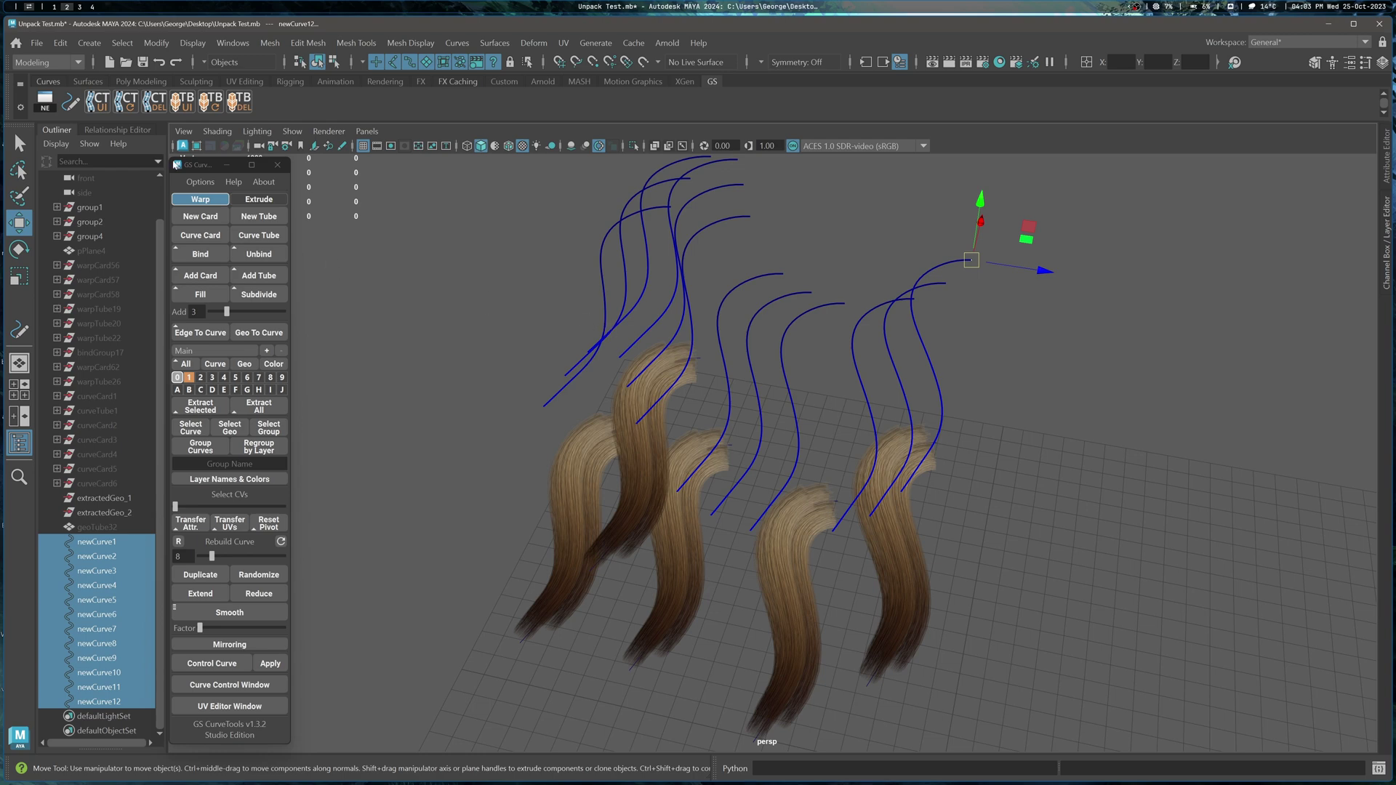
{"action": "left_click", "coordinate": [200, 182]}
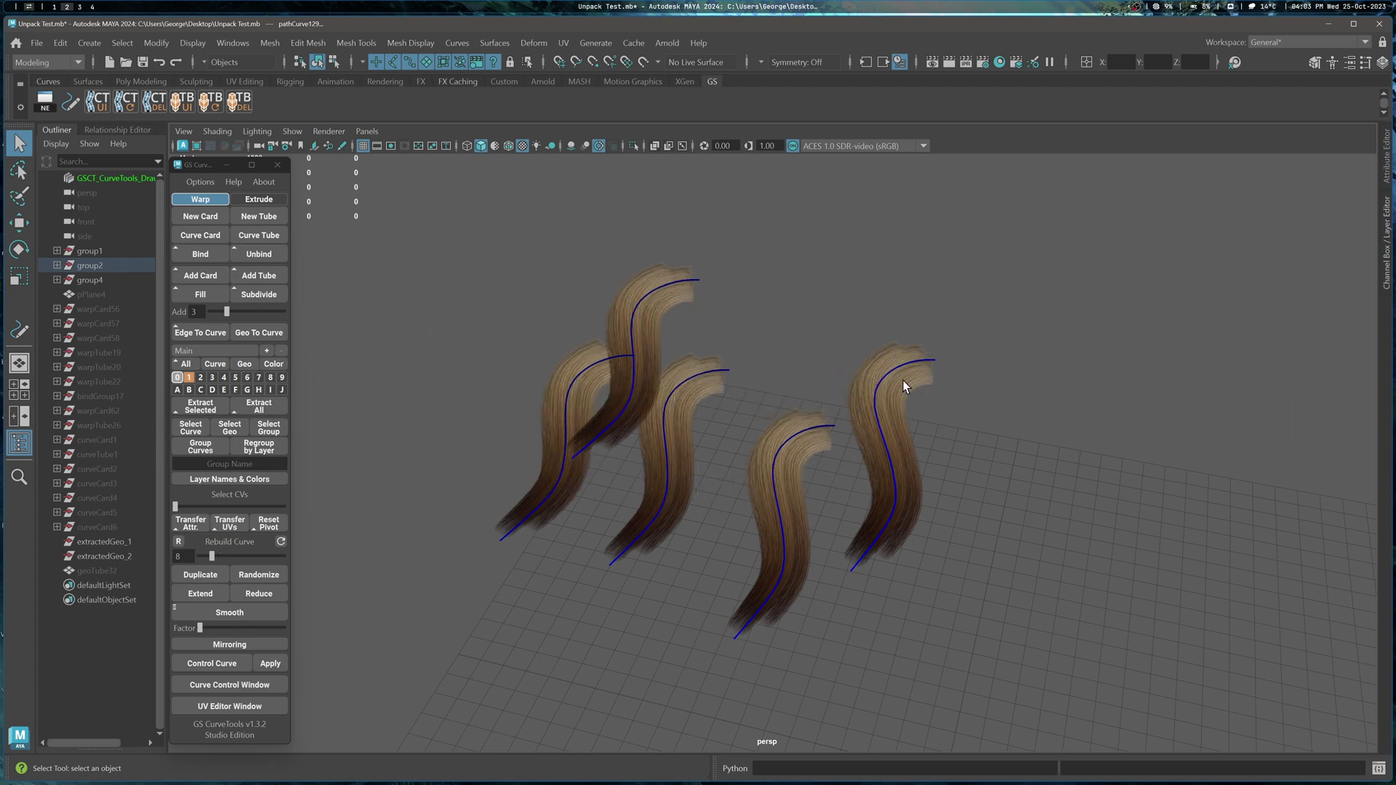
- Select all five hair cards and apply a Lattice deformer to them
{"action": "middle_click_drag", "start_coordinate": [894, 365], "coordinate": [870, 342], "text": "alt"}
{"action": "left_click", "coordinate": [836, 365]}
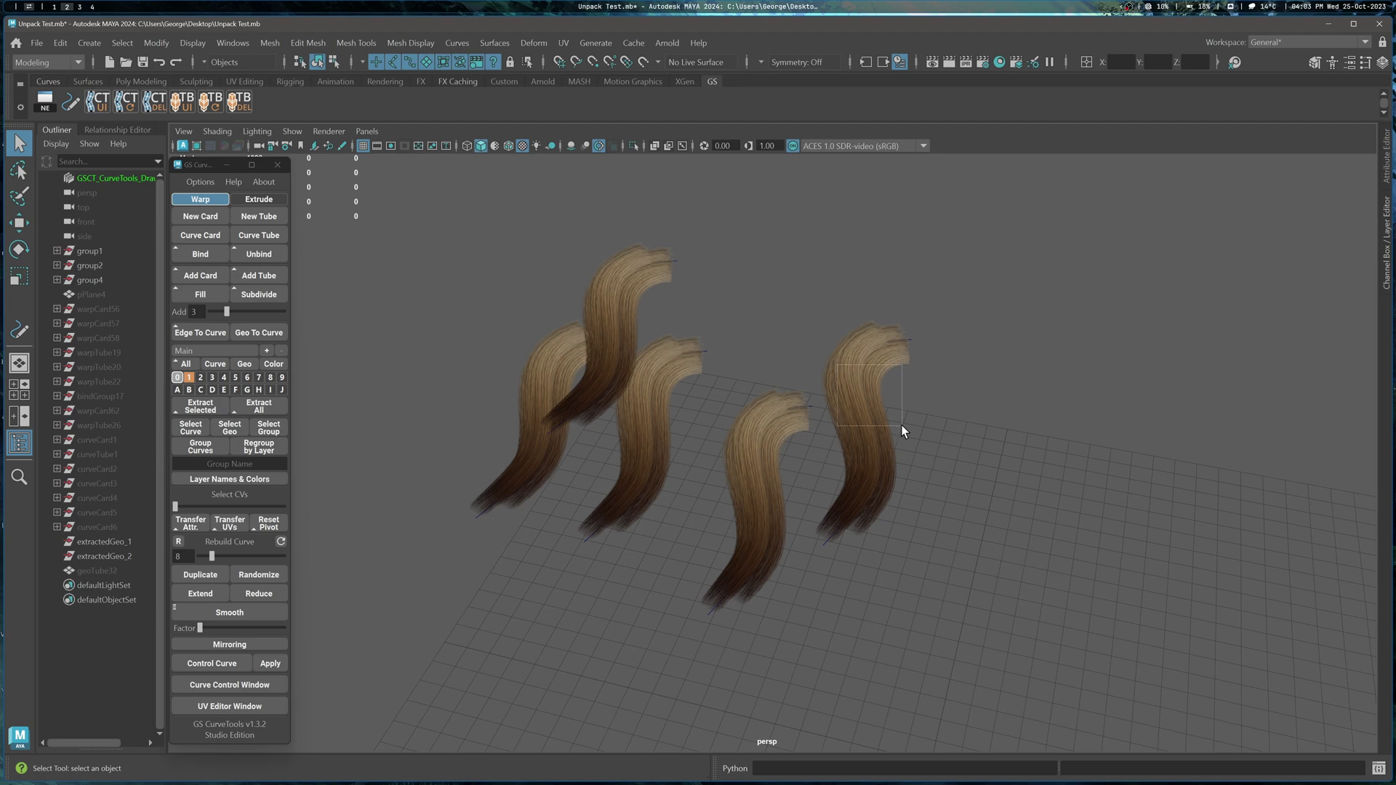
{"action": "left_click", "coordinate": [829, 299]}
{"action": "left_click_drag", "start_coordinate": [443, 252], "coordinate": [960, 651]}
{"action": "left_click", "coordinate": [525, 43]}
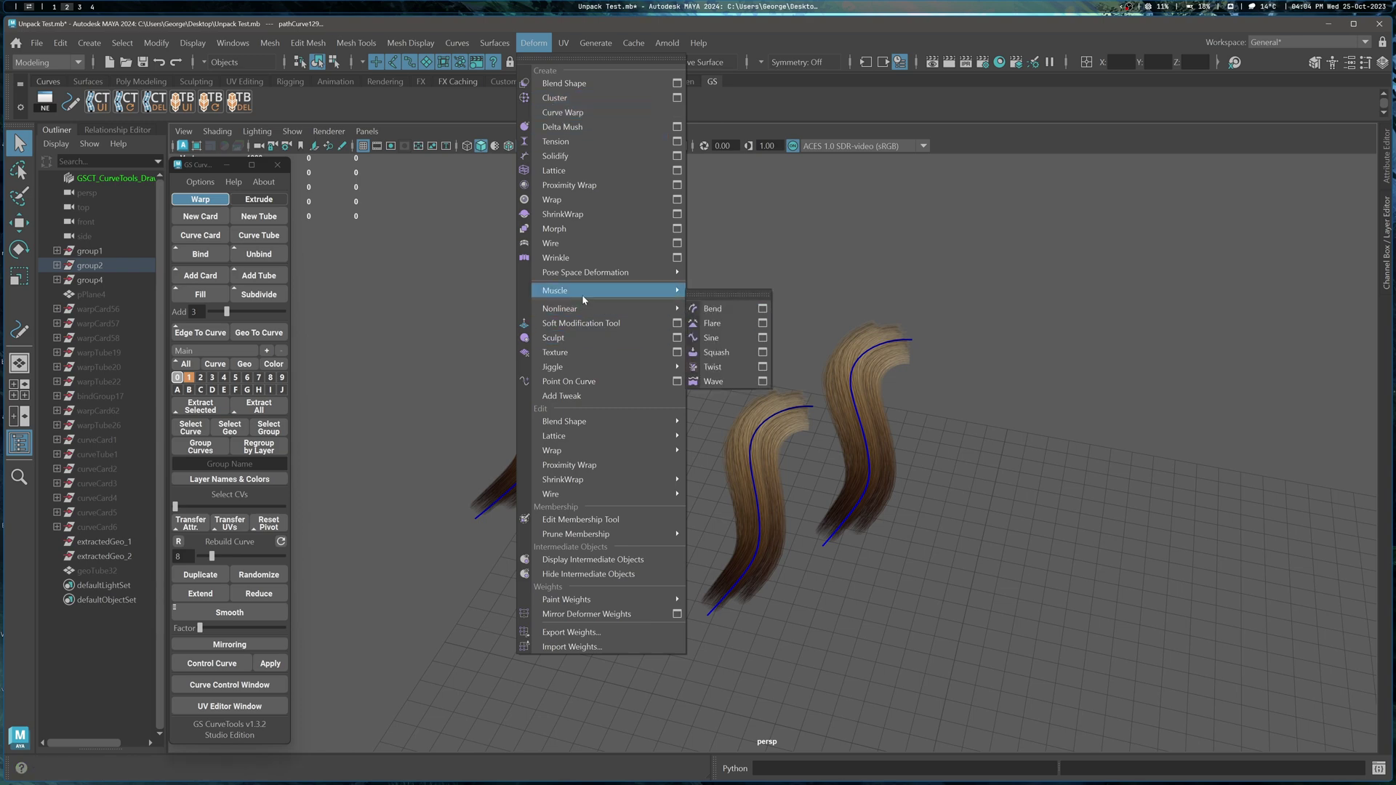
{"action": "left_click", "coordinate": [554, 172]}
- Select the lattice points at the dark ends of the cards and stretch them vertically to spread that side
{"action": "left_click_drag", "start_coordinate": [691, 261], "coordinate": [644, 256], "text": "alt"}
{"action": "left_click_drag", "start_coordinate": [541, 251], "coordinate": [640, 607]}
{"action": "key", "text": "r"}
{"action": "left_click_drag", "start_coordinate": [631, 421], "coordinate": [630, 405], "text": "alt"}
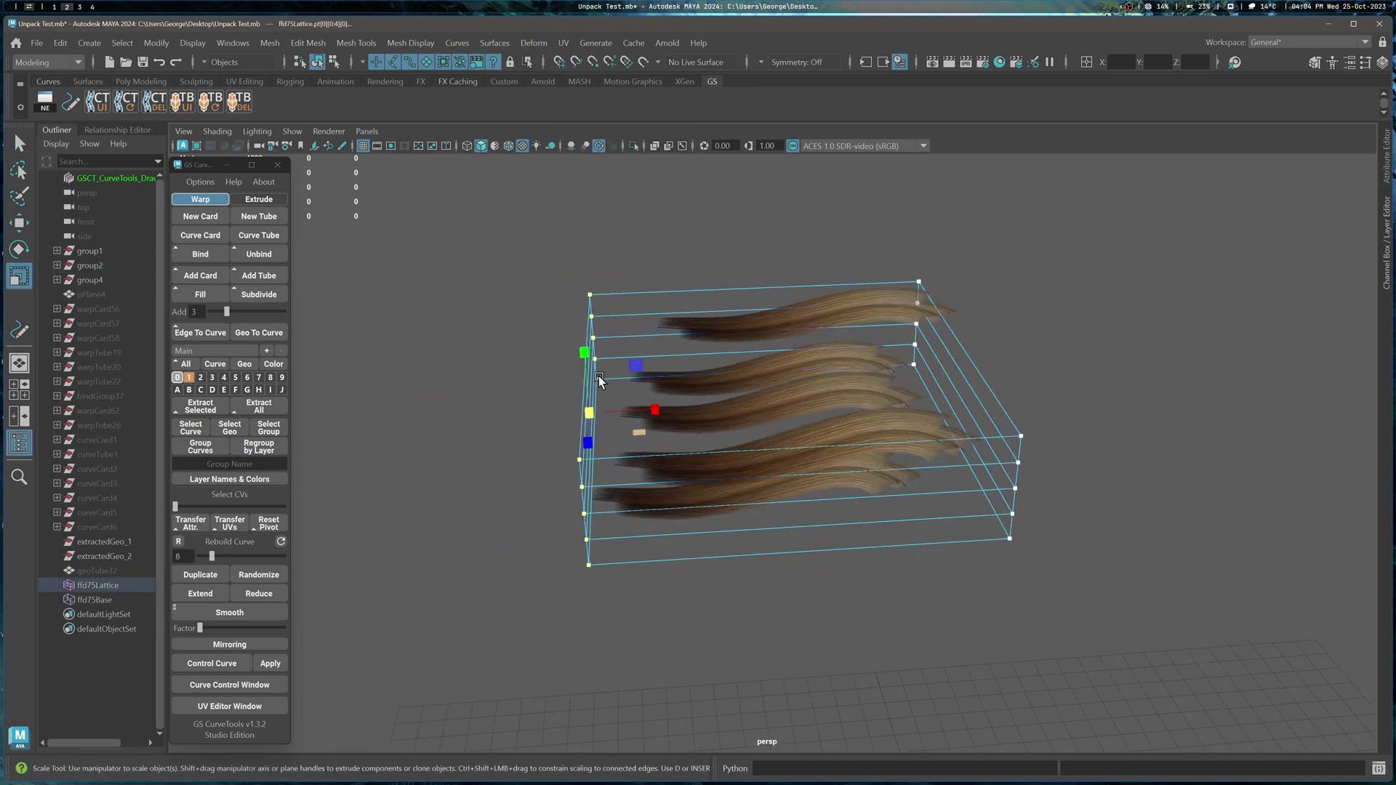
{"action": "left_click_drag", "start_coordinate": [584, 353], "coordinate": [564, 192]}
{"action": "left_click_drag", "start_coordinate": [591, 268], "coordinate": [614, 313], "text": "alt"}
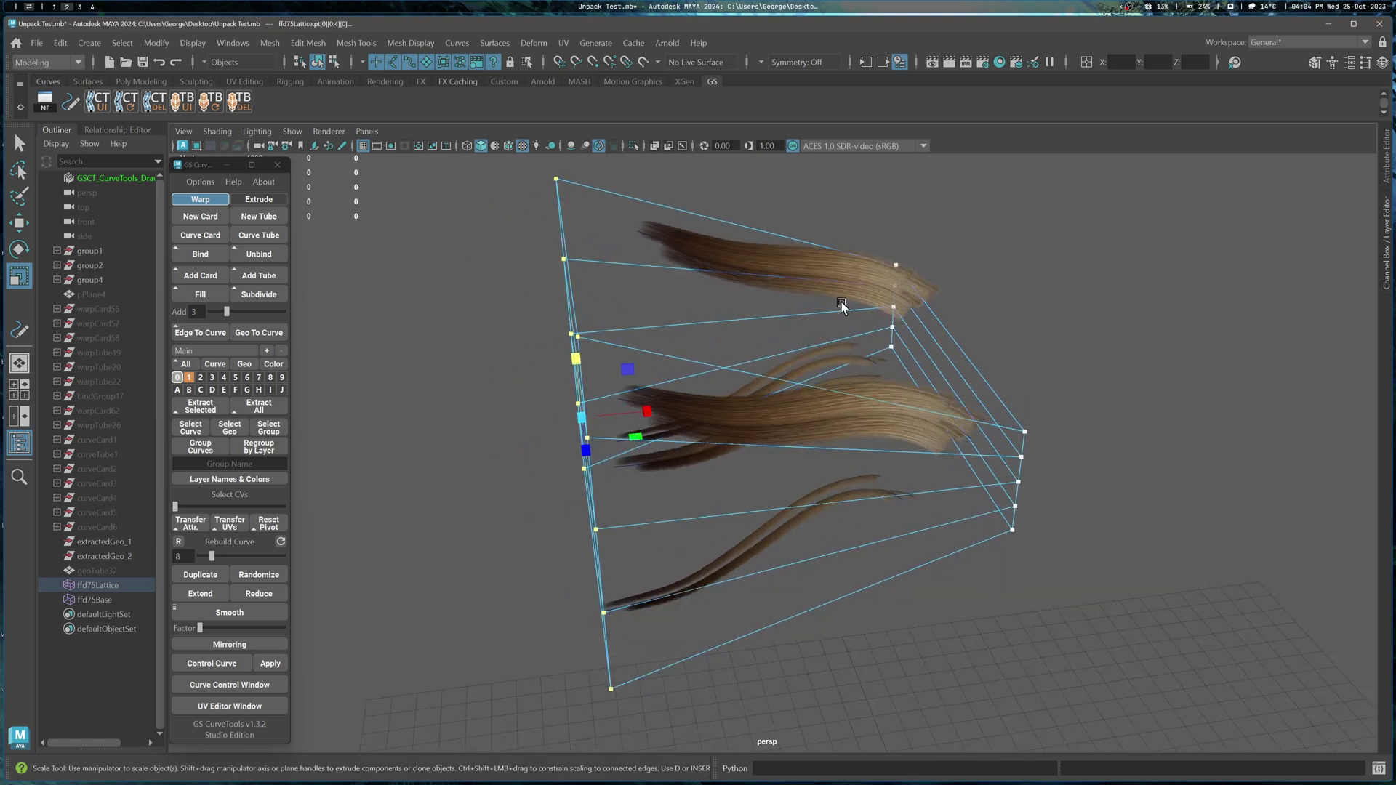
- Squeeze the lattice points at the light ends of the cards vertically, and clear the selection
{"action": "left_click_drag", "start_coordinate": [830, 228], "coordinate": [1069, 571]}
{"action": "key", "text": "w"}
{"action": "key", "text": "r"}
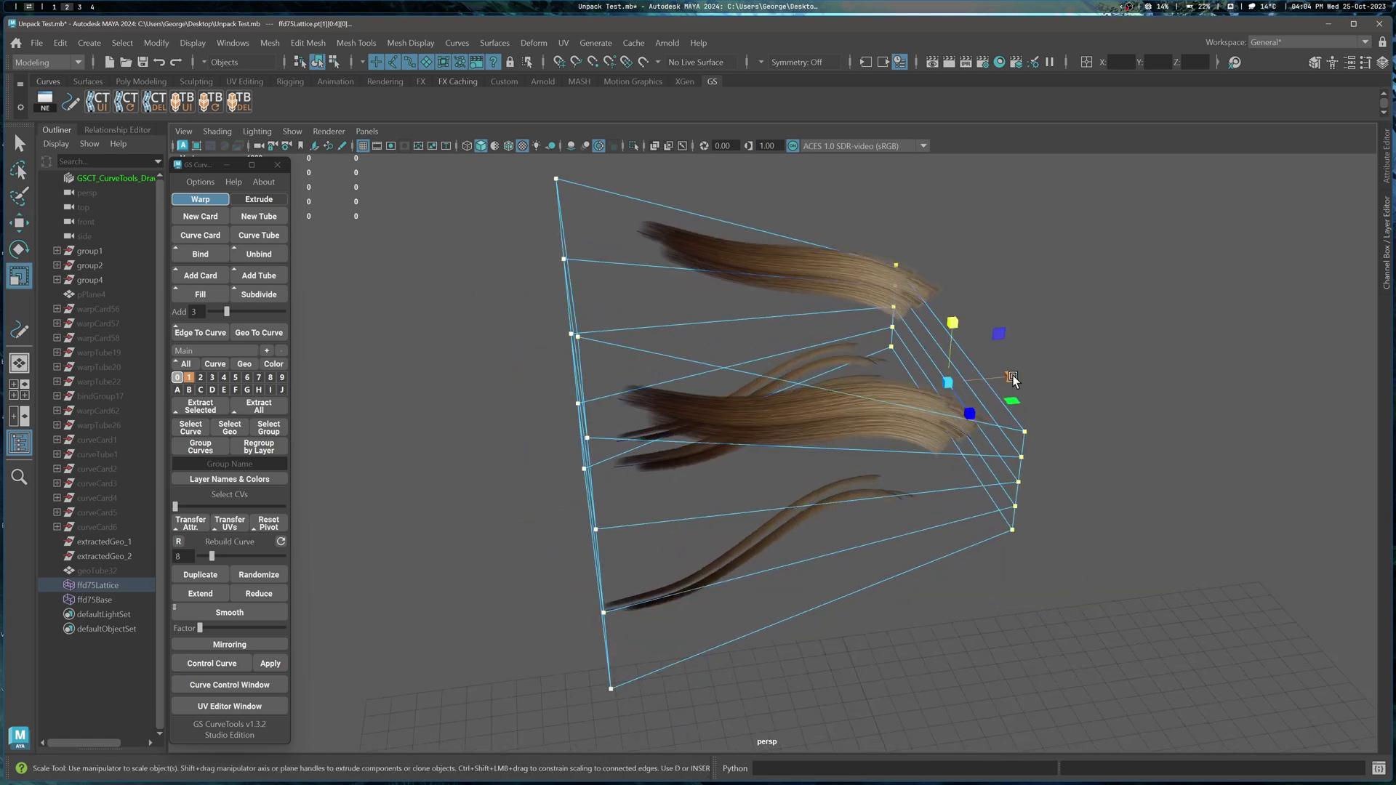
{"action": "left_click_drag", "start_coordinate": [953, 322], "coordinate": [951, 355]}
{"action": "key", "text": "q"}
{"action": "left_click", "coordinate": [1021, 280]}
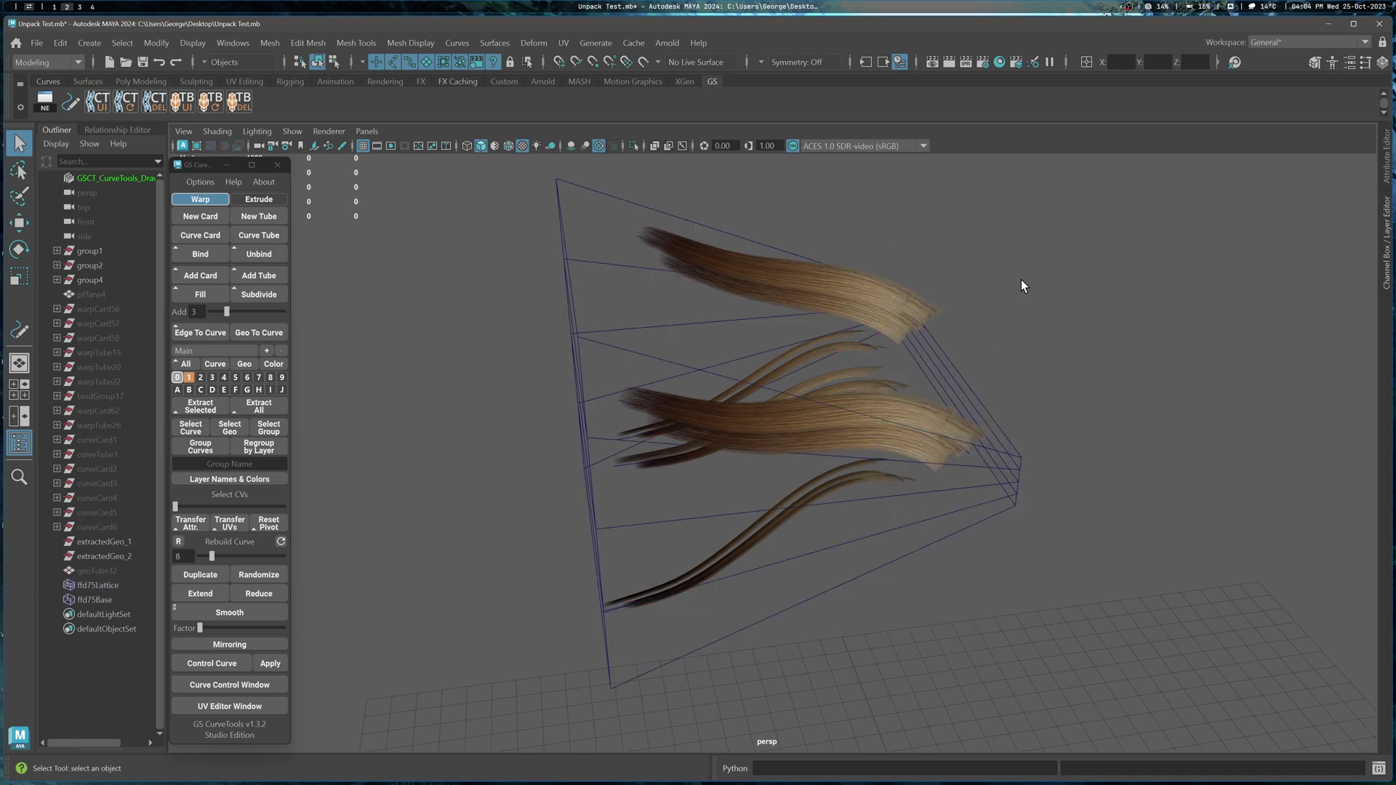
- Select the topmost wide card inside the lattice and try rebuilding its curve with values of 23 and 7
{"action": "left_click_drag", "start_coordinate": [1021, 284], "coordinate": [947, 409], "text": "alt"}
{"action": "left_click", "coordinate": [719, 395]}
{"action": "left_click_drag", "start_coordinate": [780, 425], "coordinate": [680, 367], "text": "alt"}
{"action": "left_click", "coordinate": [810, 477]}
{"action": "left_click", "coordinate": [680, 366]}
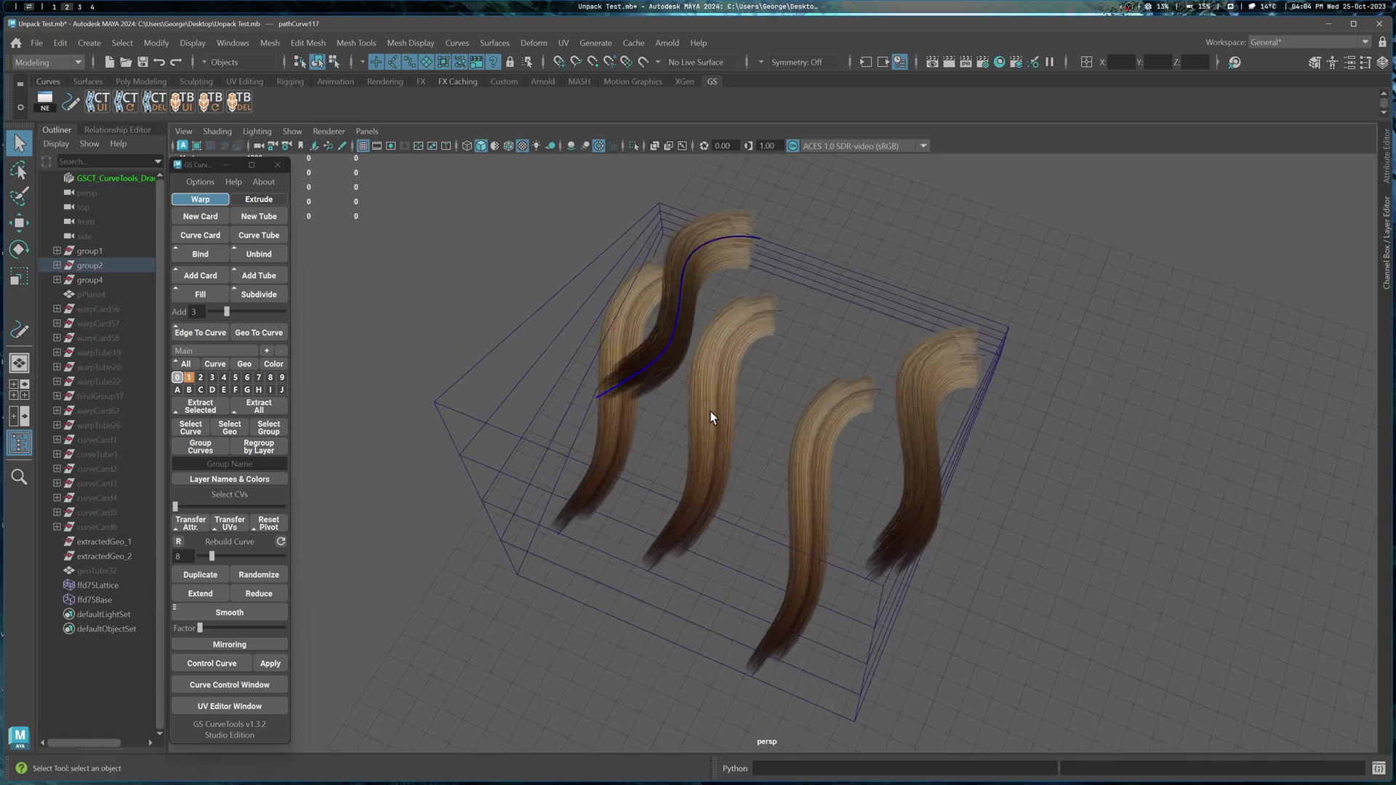
{"action": "left_click_drag", "start_coordinate": [710, 412], "coordinate": [637, 374], "text": "alt"}
{"action": "left_click_drag", "start_coordinate": [820, 404], "coordinate": [823, 416], "text": "alt"}
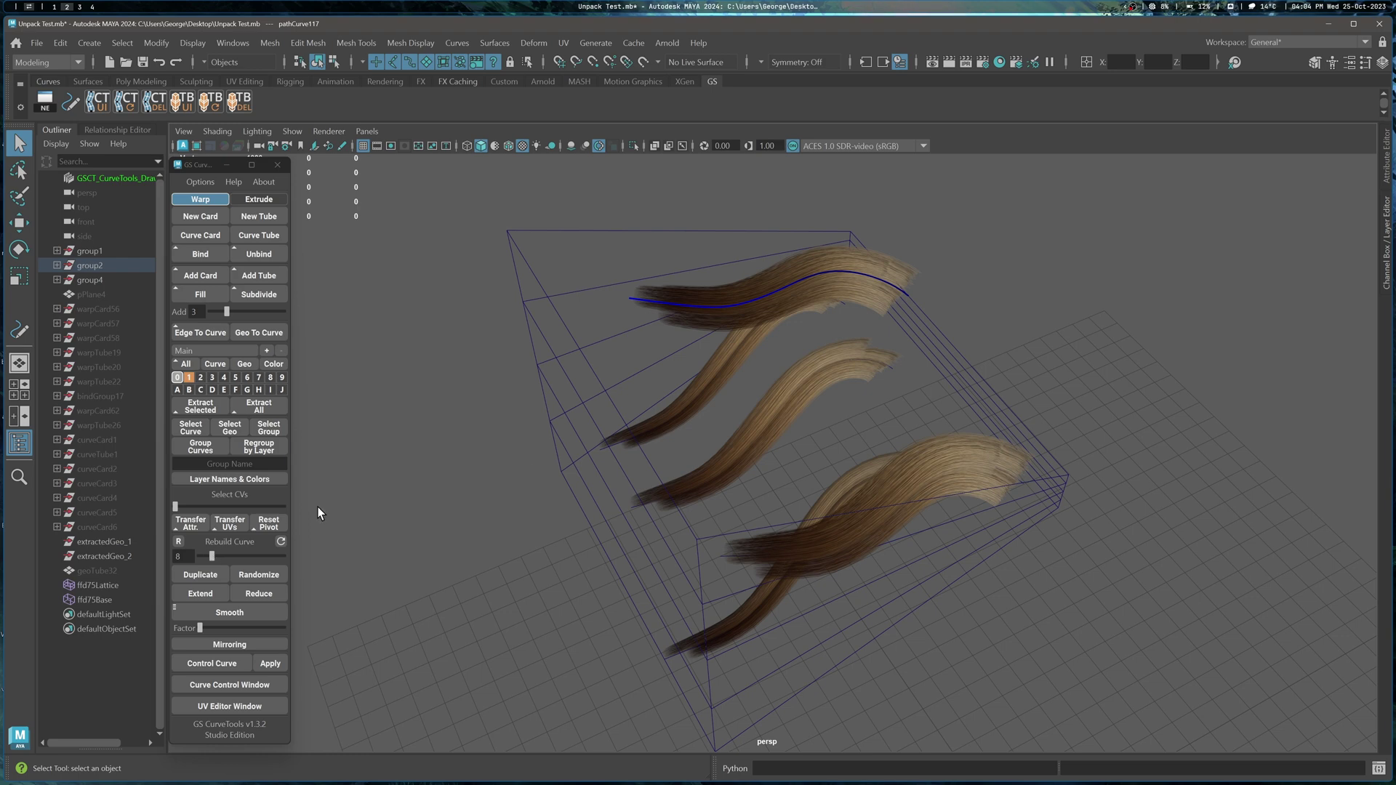
{"action": "left_click", "coordinate": [213, 557]}
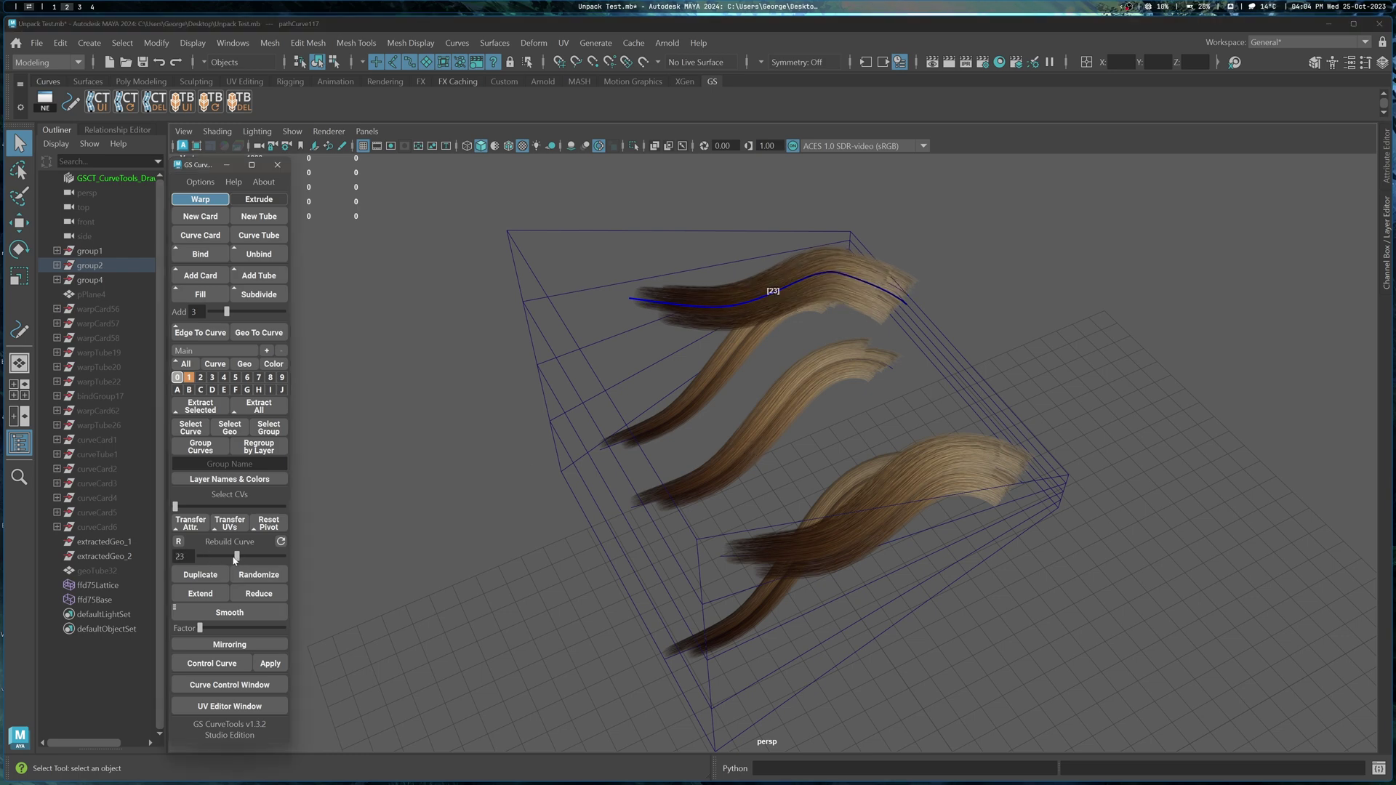
{"action": "mouse_move", "coordinate": [211, 556]}
{"action": "left_mouse_down"}
{"action": "mouse_move", "coordinate": [189, 555]}
{"action": "mouse_move", "coordinate": [226, 558]}
{"action": "mouse_move", "coordinate": [210, 557]}
{"action": "left_mouse_up"}
- Select all five cards together with the lattice, and remove the lattice deformer from the scene
{"action": "left_click_drag", "start_coordinate": [626, 212], "coordinate": [941, 561]}
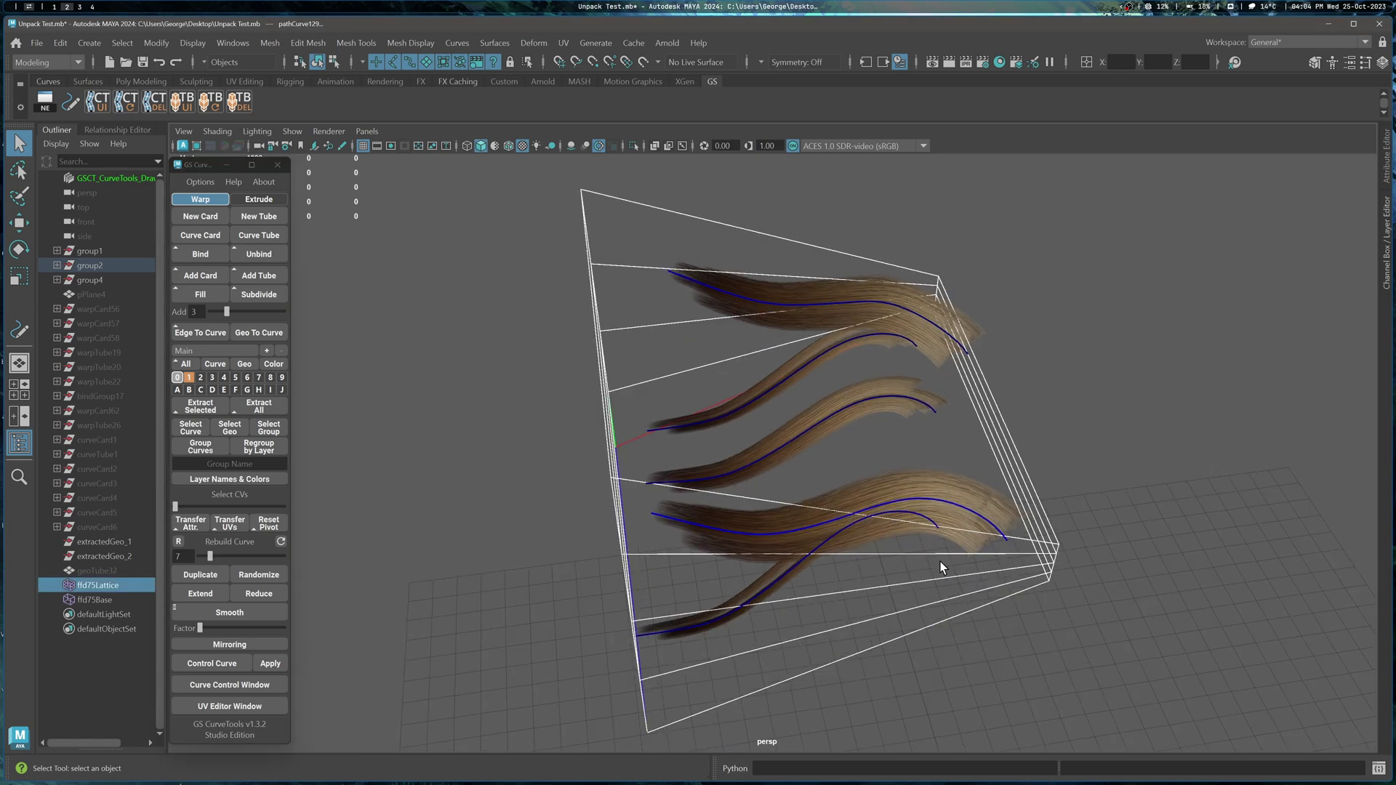
{"action": "left_click", "coordinate": [923, 290]}
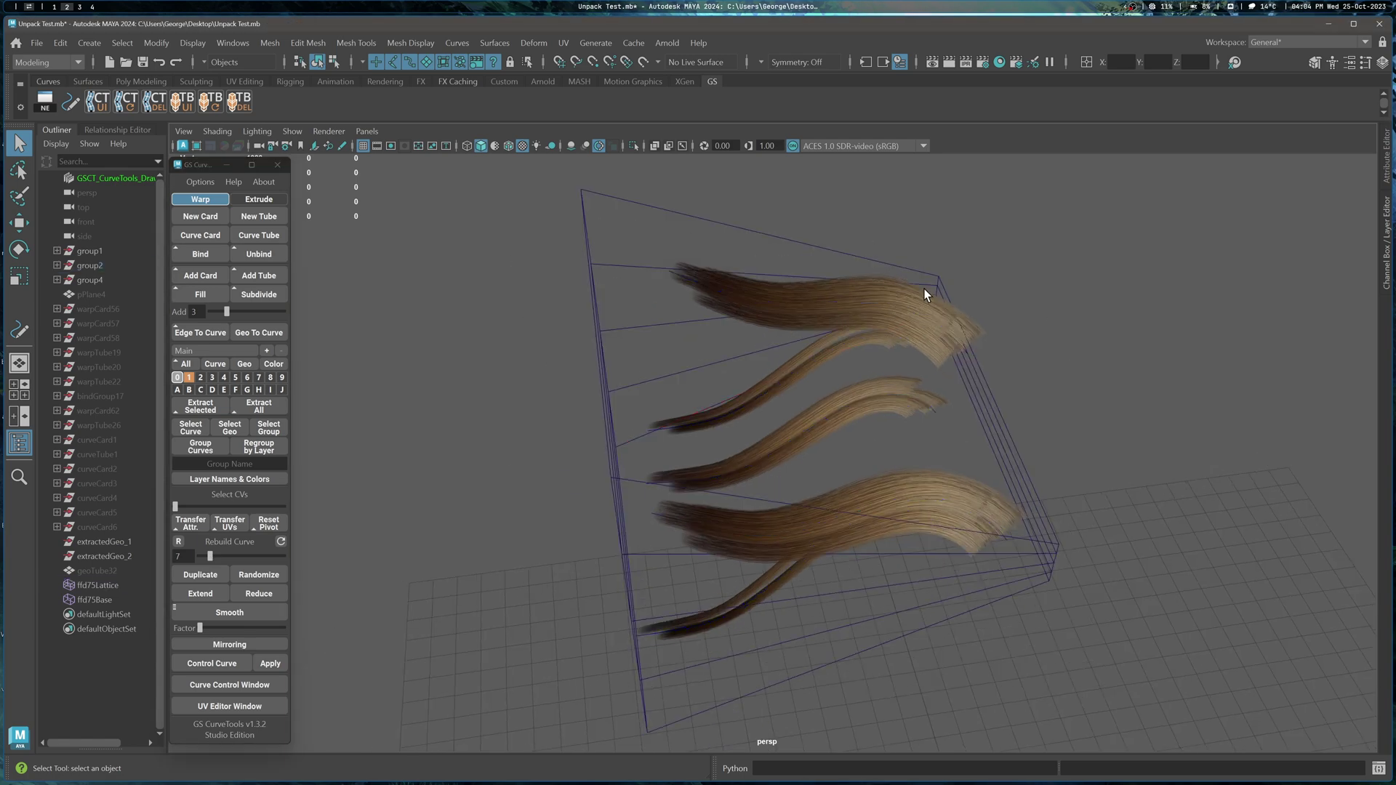
{"action": "left_click_drag", "start_coordinate": [593, 335], "coordinate": [1066, 719]}
{"action": "key", "text": "Delete"}
{"action": "left_click_drag", "start_coordinate": [1018, 561], "coordinate": [968, 552], "text": "alt"}
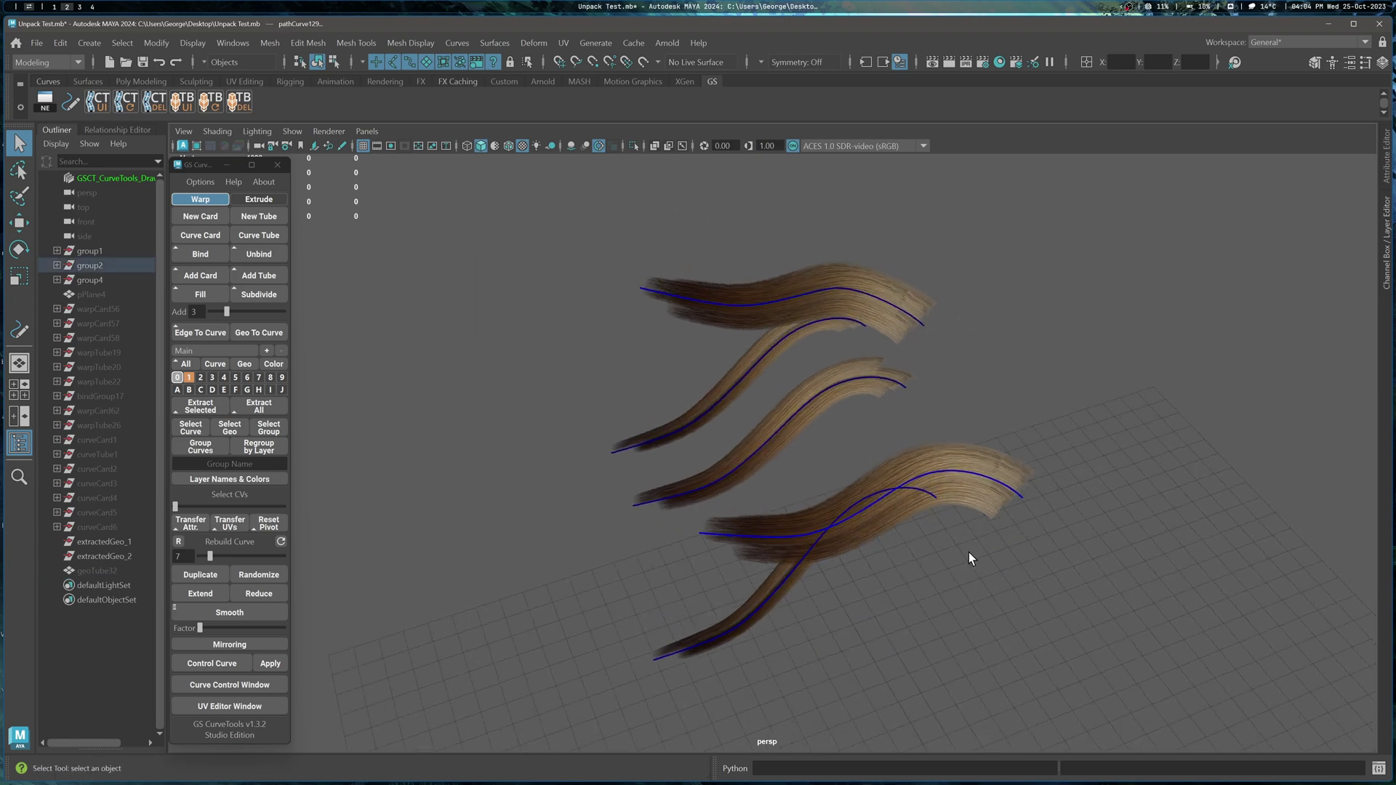
- Select the topmost hair card and rebuild its curve with a value of 8
{"action": "left_click", "coordinate": [715, 307]}
{"action": "middle_click_drag", "start_coordinate": [712, 320], "coordinate": [698, 353], "text": "alt"}
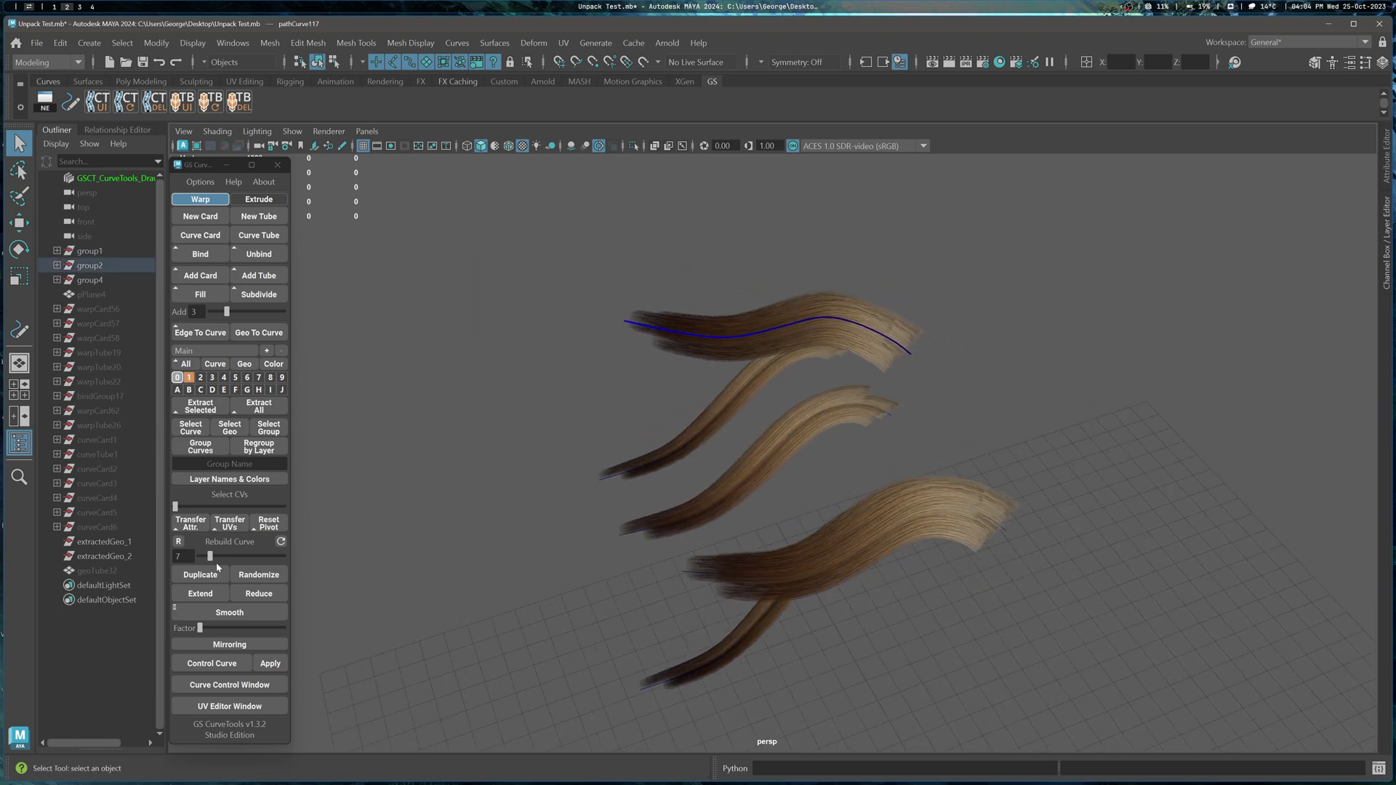
{"action": "mouse_move", "coordinate": [210, 558]}
{"action": "left_mouse_down"}
{"action": "mouse_move", "coordinate": [233, 558]}
{"action": "mouse_move", "coordinate": [206, 560]}
{"action": "mouse_move", "coordinate": [211, 569]}
{"action": "left_mouse_up"}
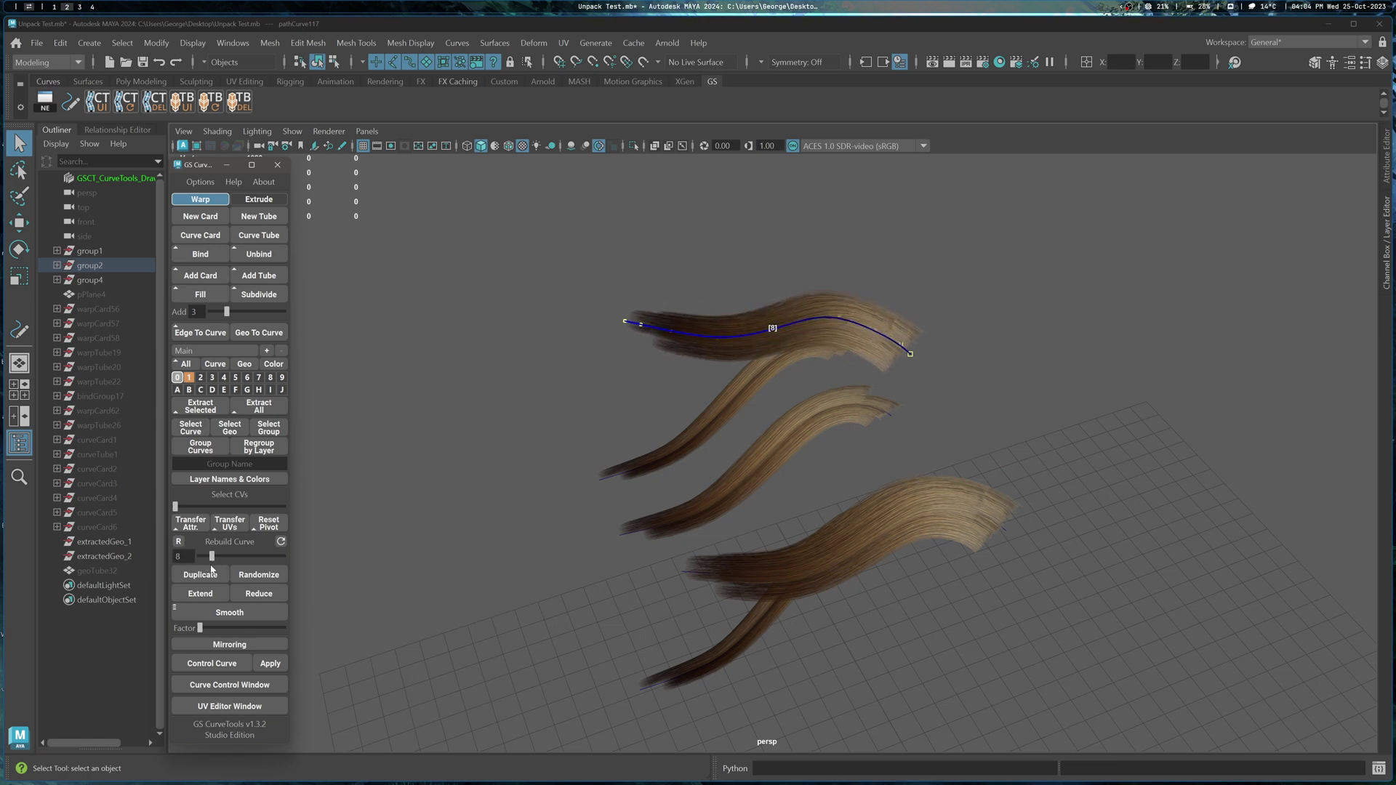
- Apply a new Lattice deformer around the cards, and rebuild the middle card's curve with a value of 1
{"action": "left_click", "coordinate": [525, 44]}
{"action": "left_click", "coordinate": [552, 171]}
{"action": "left_click_drag", "start_coordinate": [837, 288], "coordinate": [817, 353], "text": "alt"}
{"action": "left_click", "coordinate": [780, 424]}
{"action": "scroll", "coordinate": [780, 426], "scroll_direction": "up", "scroll_amount": 3}
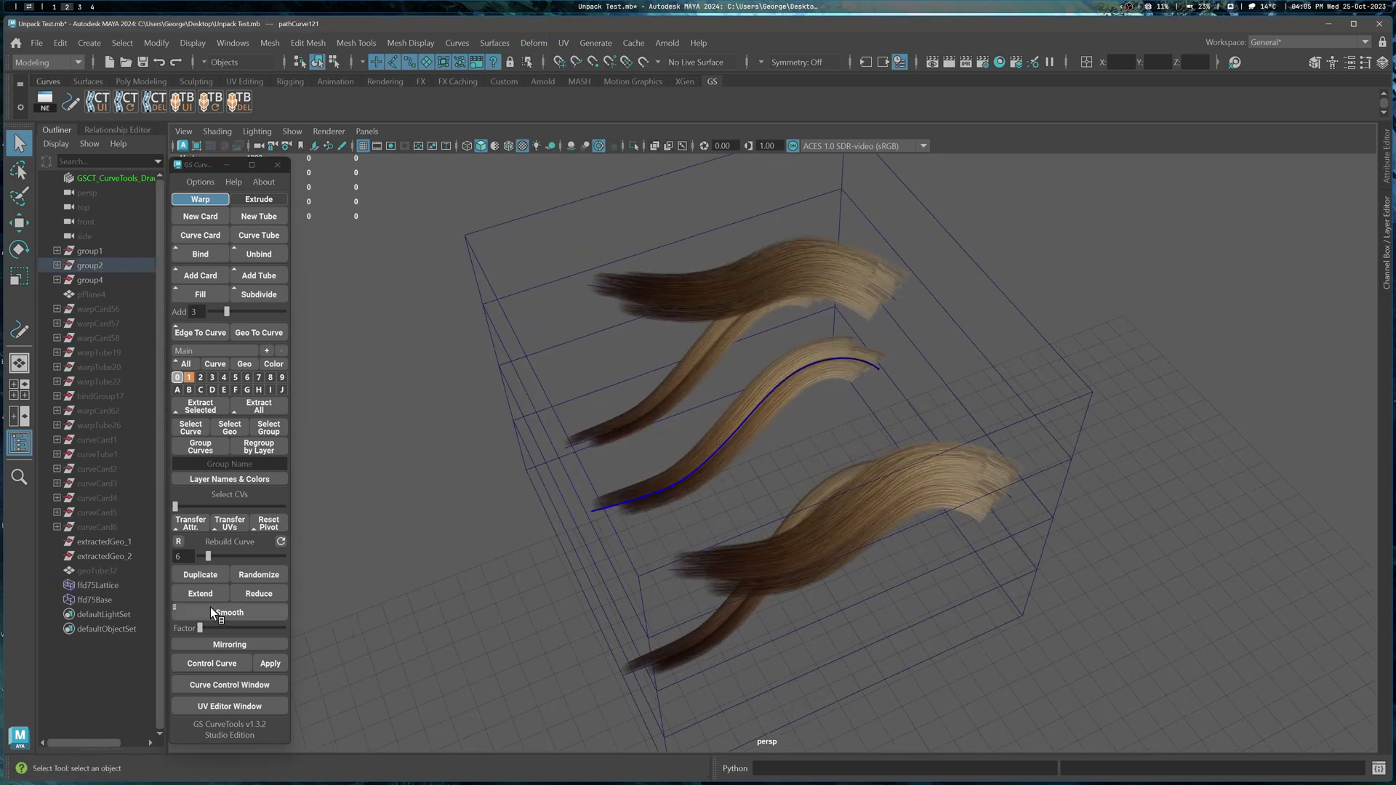
{"action": "mouse_move", "coordinate": [210, 564]}
{"action": "left_mouse_down"}
{"action": "mouse_move", "coordinate": [241, 558]}
{"action": "mouse_move", "coordinate": [199, 556]}
{"action": "mouse_move", "coordinate": [225, 556]}
{"action": "mouse_move", "coordinate": [207, 553]}
{"action": "mouse_move", "coordinate": [201, 575]}
{"action": "mouse_move", "coordinate": [221, 574]}
{"action": "mouse_move", "coordinate": [200, 575]}
{"action": "left_mouse_up"}
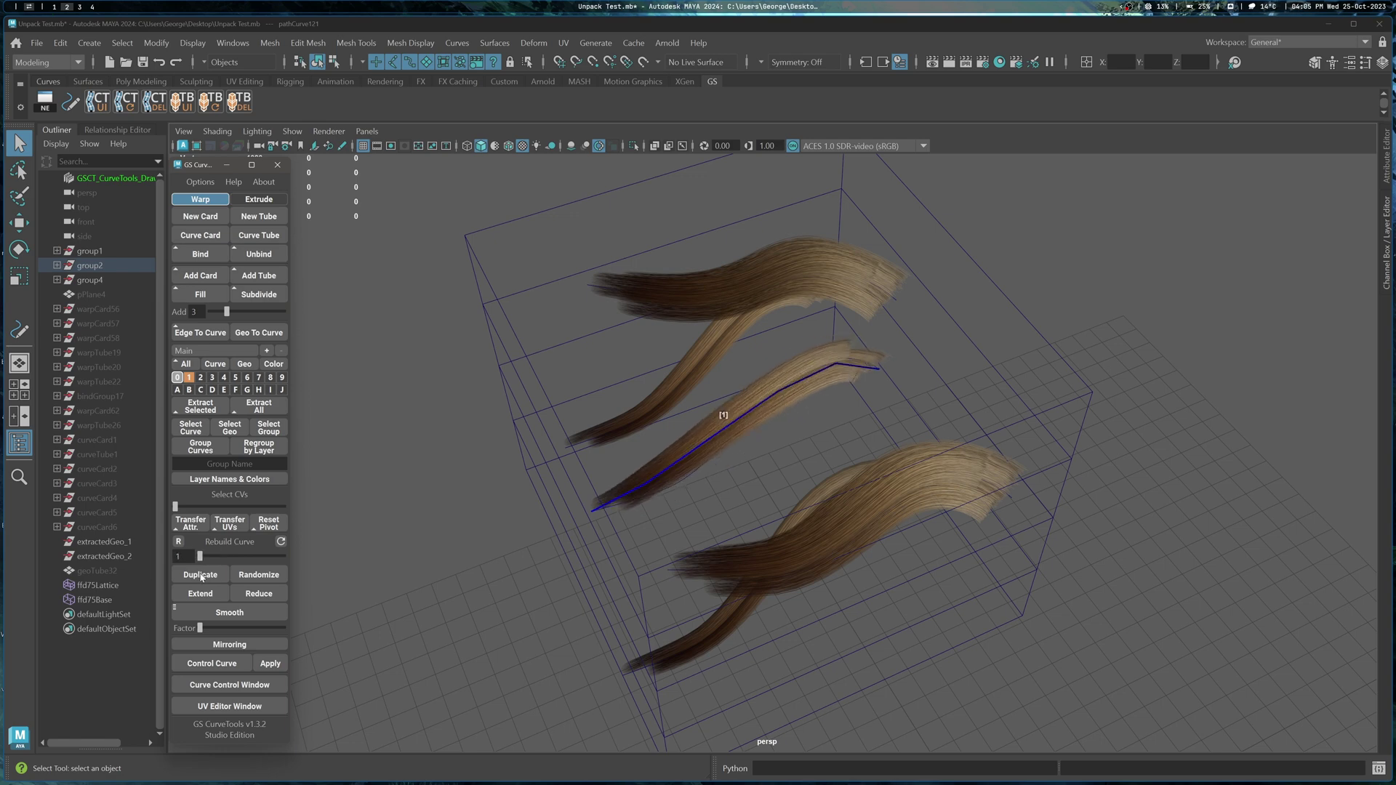
{"action": "left_click_drag", "start_coordinate": [710, 503], "coordinate": [781, 504], "text": "alt"}
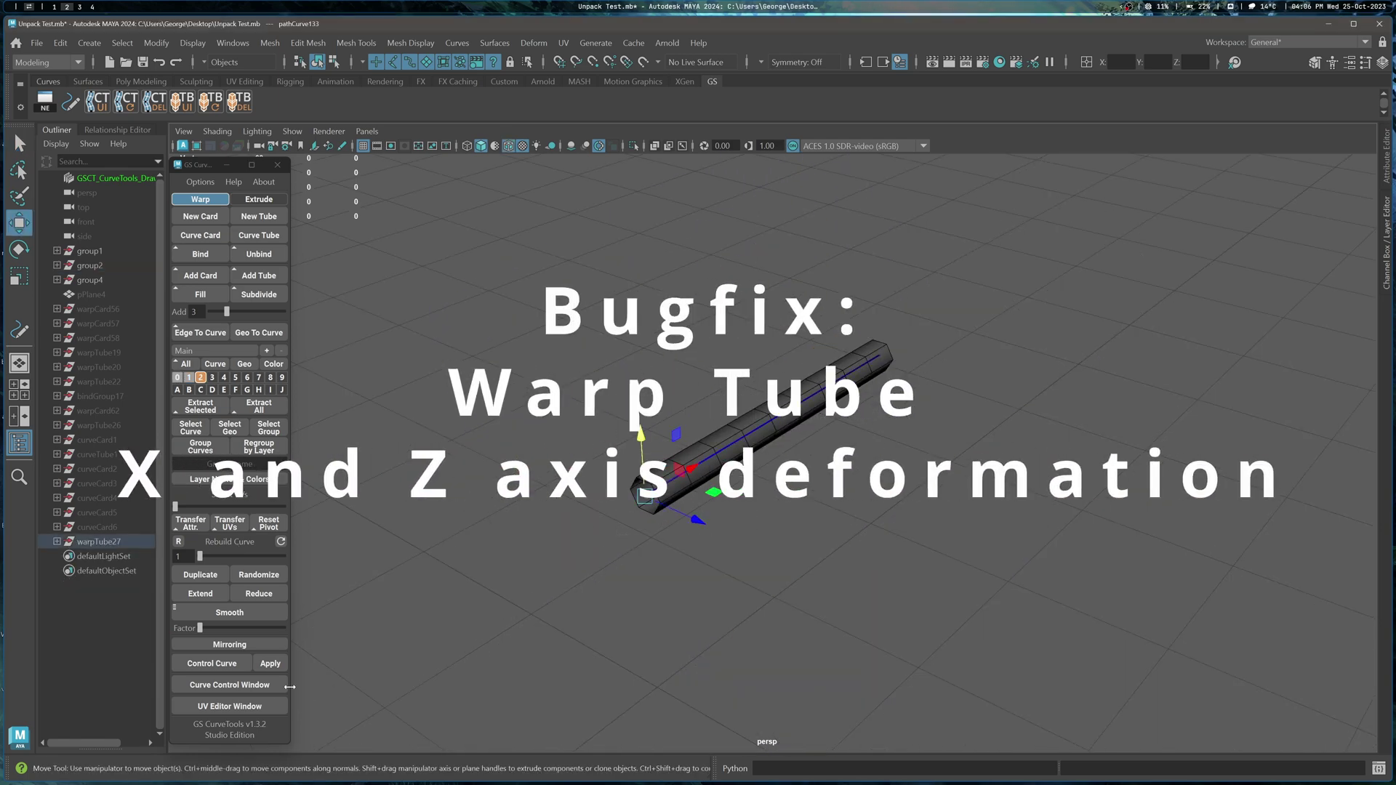
- Open the curve controls for the warp tube and increase its linked WidthX and WidthZ to about 11.735
{"action": "left_click", "coordinate": [229, 685]}
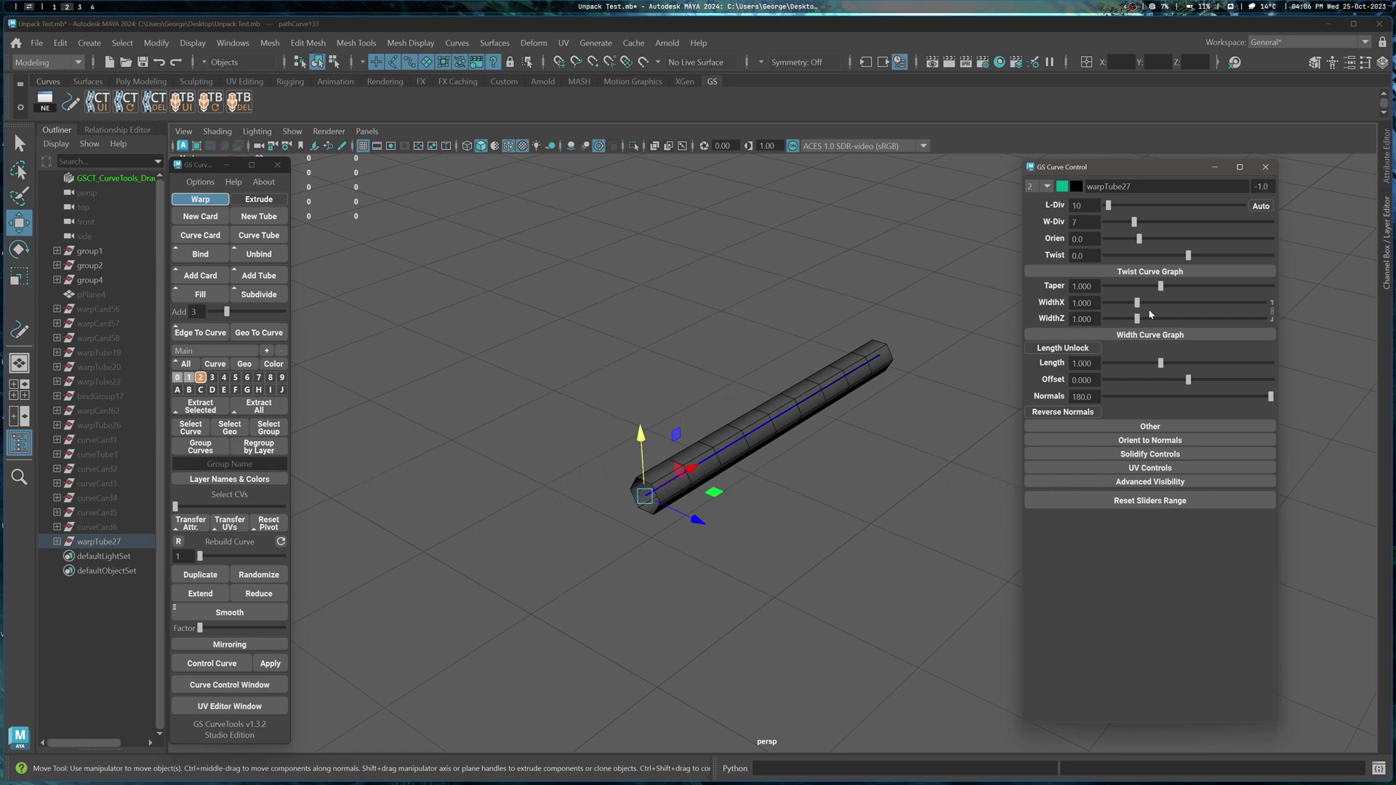
{"action": "left_click_drag", "start_coordinate": [1149, 314], "coordinate": [1243, 311]}
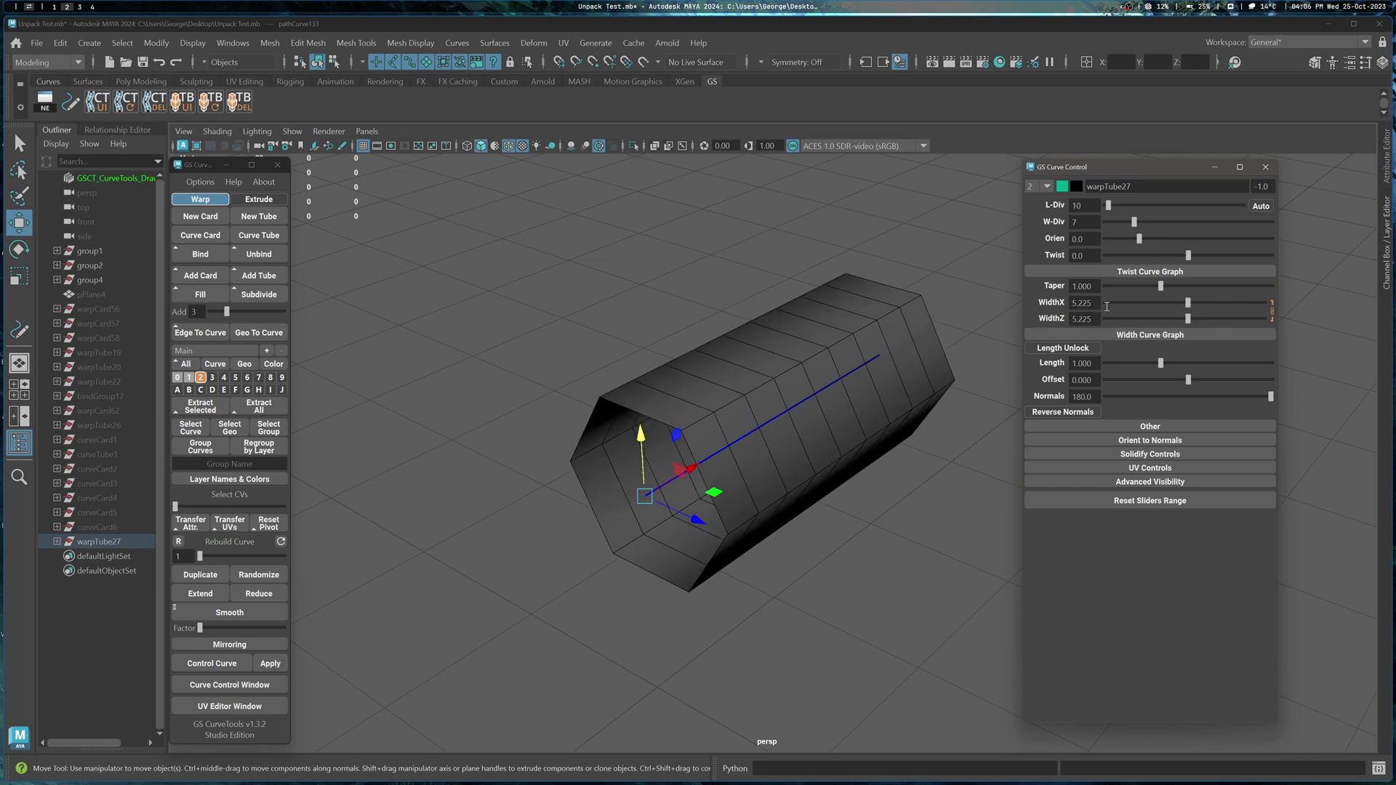
{"action": "left_click_drag", "start_coordinate": [1107, 306], "coordinate": [1133, 299]}
{"action": "scroll", "coordinate": [896, 308], "scroll_direction": "down", "scroll_amount": 3}
{"action": "middle_click_drag", "start_coordinate": [894, 308], "coordinate": [856, 340], "text": "alt"}
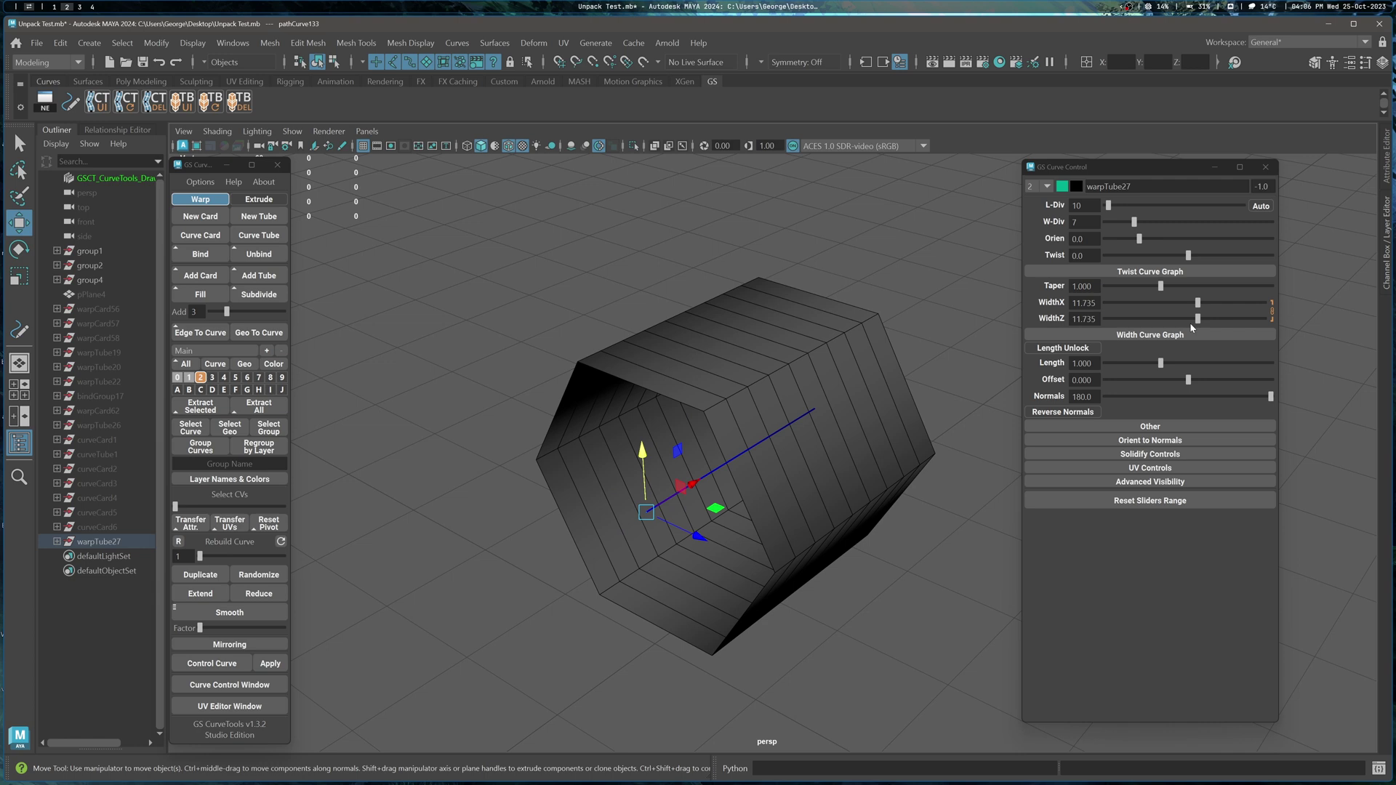
- Unlink the tube's widths, then set WidthZ to about 0.972 and WidthX to about 28.76
{"action": "left_click", "coordinate": [1273, 314]}
{"action": "left_click_drag", "start_coordinate": [1198, 319], "coordinate": [1115, 319]}
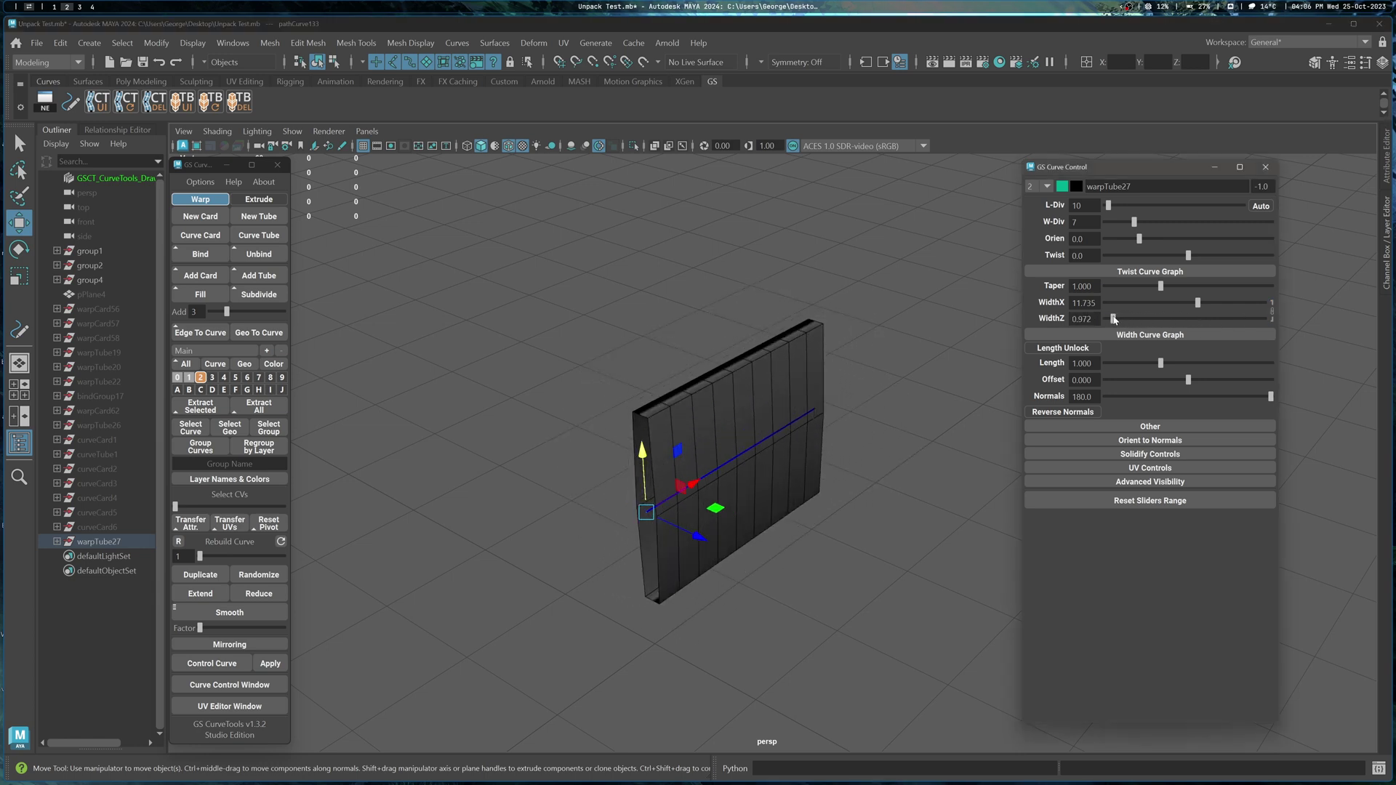
{"action": "left_click_drag", "start_coordinate": [1200, 309], "coordinate": [1250, 302]}
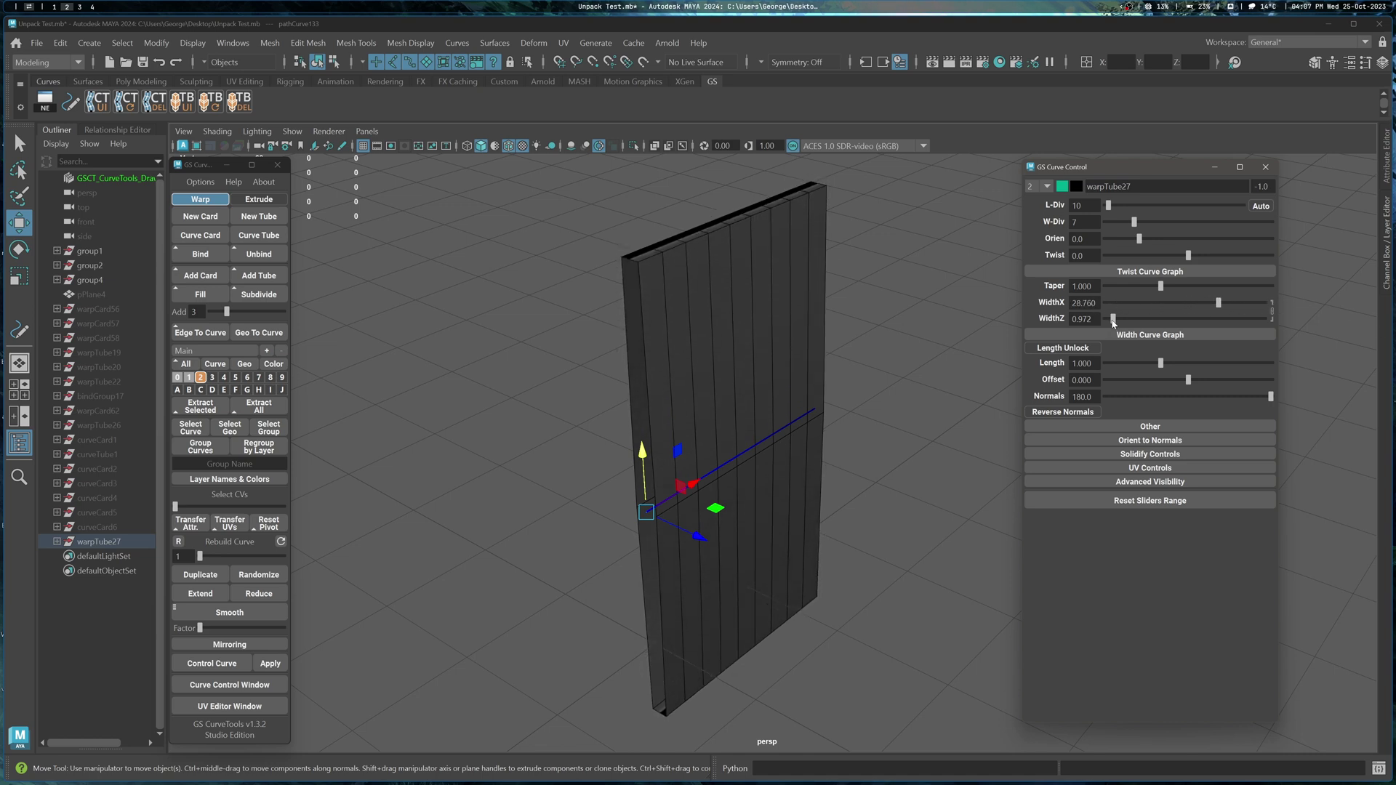
- Thicken the flattened tube by setting its WidthZ to about 2.036, and check its shape
{"action": "left_click_drag", "start_coordinate": [1113, 318], "coordinate": [1126, 318]}
{"action": "left_click_drag", "start_coordinate": [883, 322], "coordinate": [868, 340], "text": "alt"}
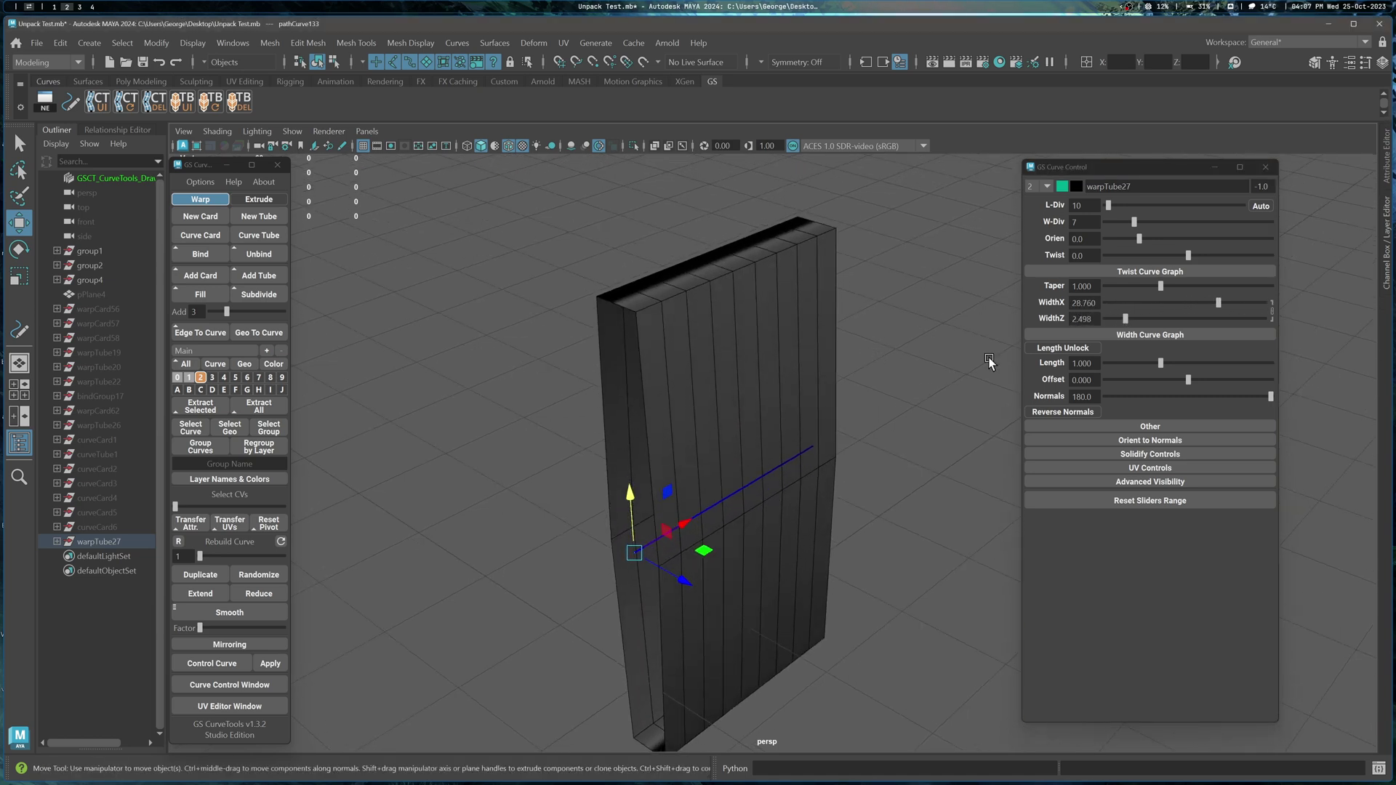
{"action": "left_click_drag", "start_coordinate": [1125, 320], "coordinate": [1122, 319]}
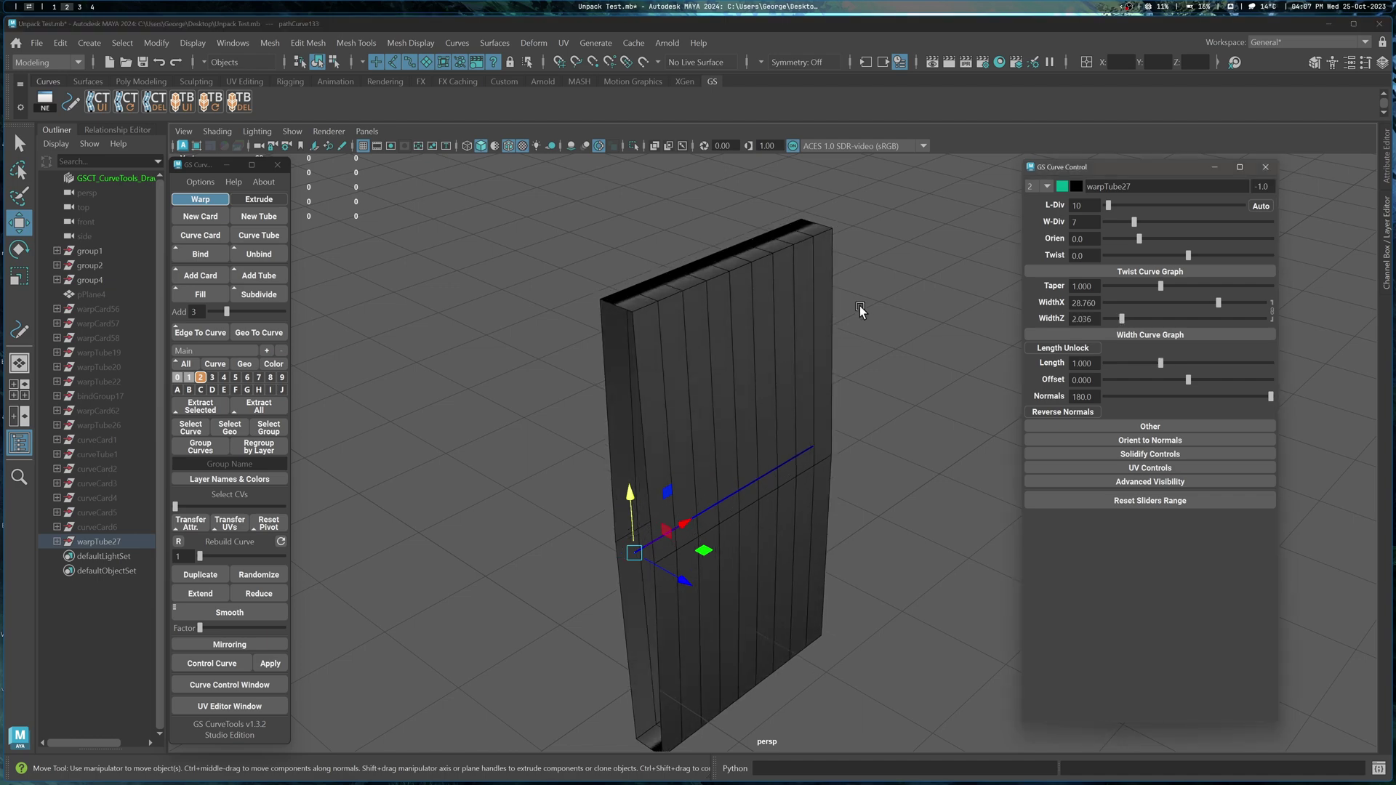
{"action": "left_click_drag", "start_coordinate": [860, 305], "coordinate": [864, 280], "text": "alt"}
{"action": "scroll", "coordinate": [864, 280], "scroll_direction": "down", "scroll_amount": 2}
{"action": "left_click_drag", "start_coordinate": [792, 347], "coordinate": [764, 428], "text": "alt"}
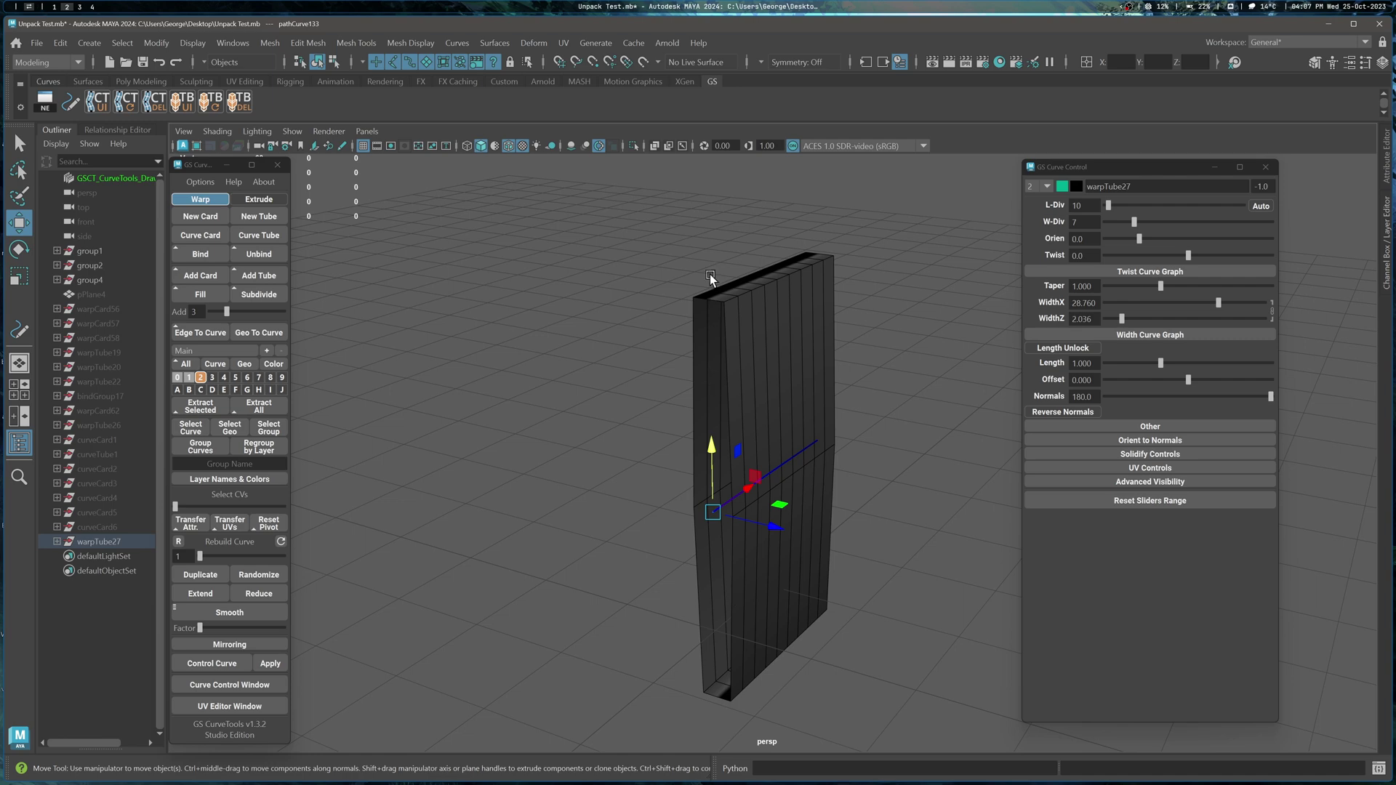
- Raise the tube's WidthZ to about 2.729, and increase both WidthZ and WidthX slightly further
{"action": "left_click_drag", "start_coordinate": [1122, 318], "coordinate": [1127, 318]}
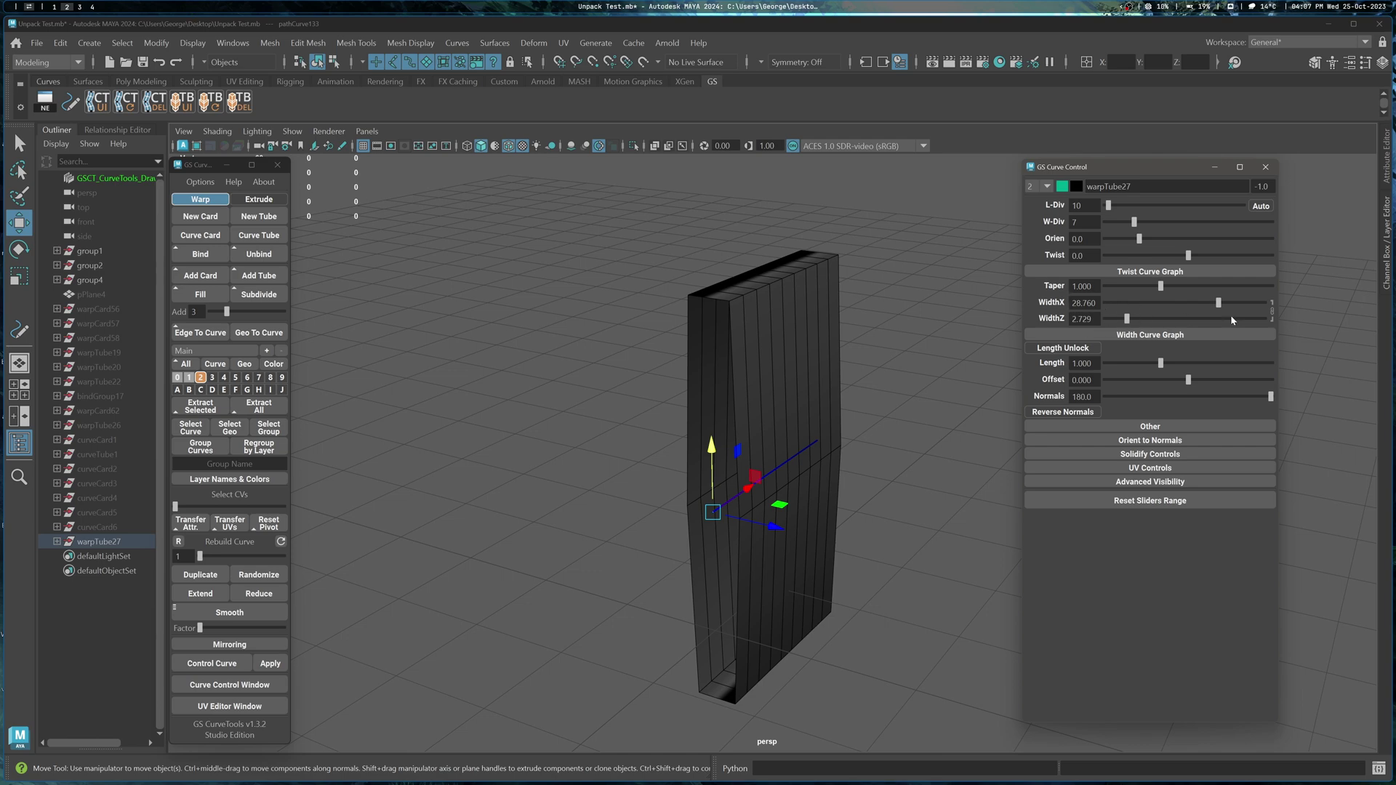
{"action": "mouse_move", "coordinate": [1129, 320]}
{"action": "left_mouse_down"}
{"action": "mouse_move", "coordinate": [1182, 320]}
{"action": "mouse_move", "coordinate": [1131, 320]}
{"action": "left_mouse_up"}
{"action": "mouse_move", "coordinate": [1220, 304]}
{"action": "left_mouse_down"}
{"action": "mouse_move", "coordinate": [1257, 304]}
{"action": "mouse_move", "coordinate": [1230, 306]}
{"action": "left_mouse_up"}
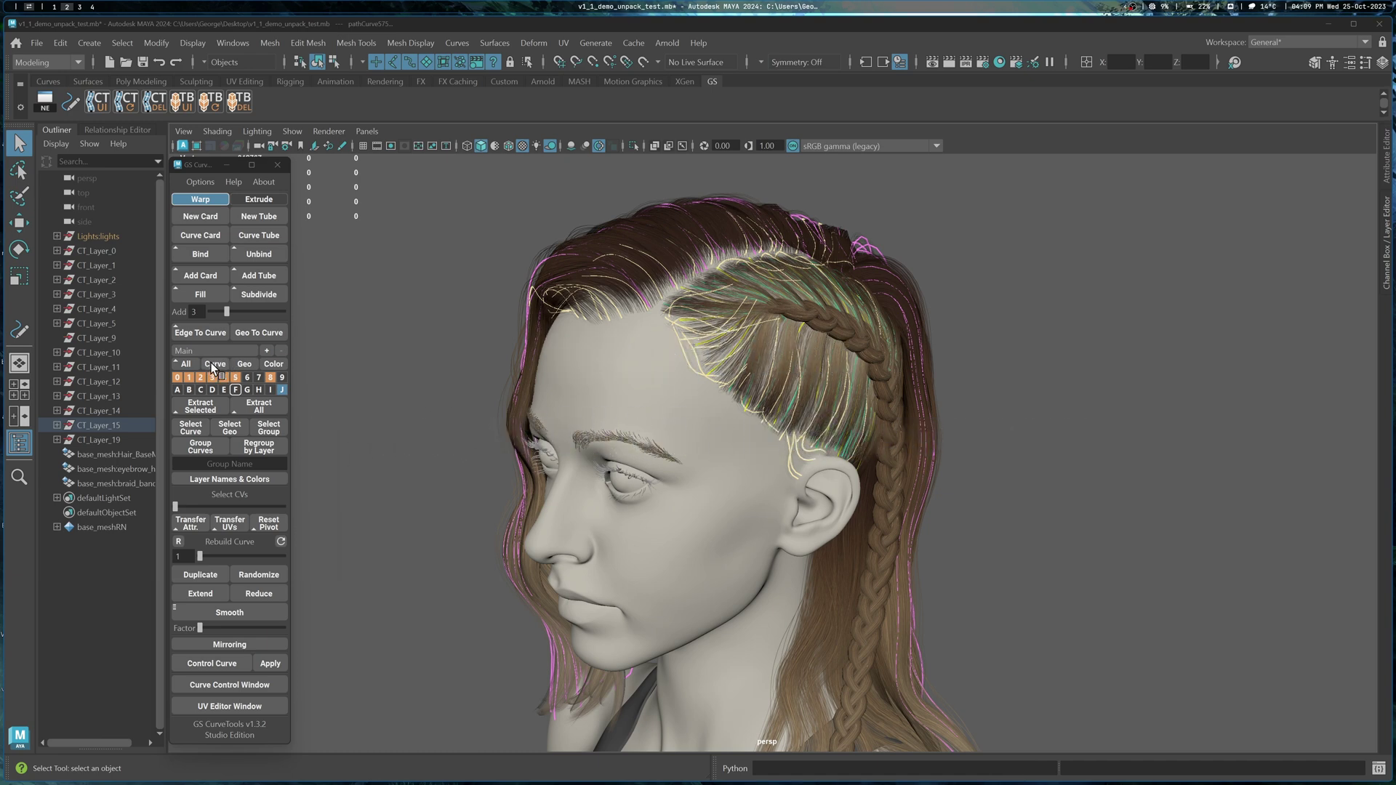
- Check the Auto-Hide Curves on Inactive Collections option, and toggle layers 3, 4 and 5 of the Main collection
{"action": "right_click", "coordinate": [211, 364]}
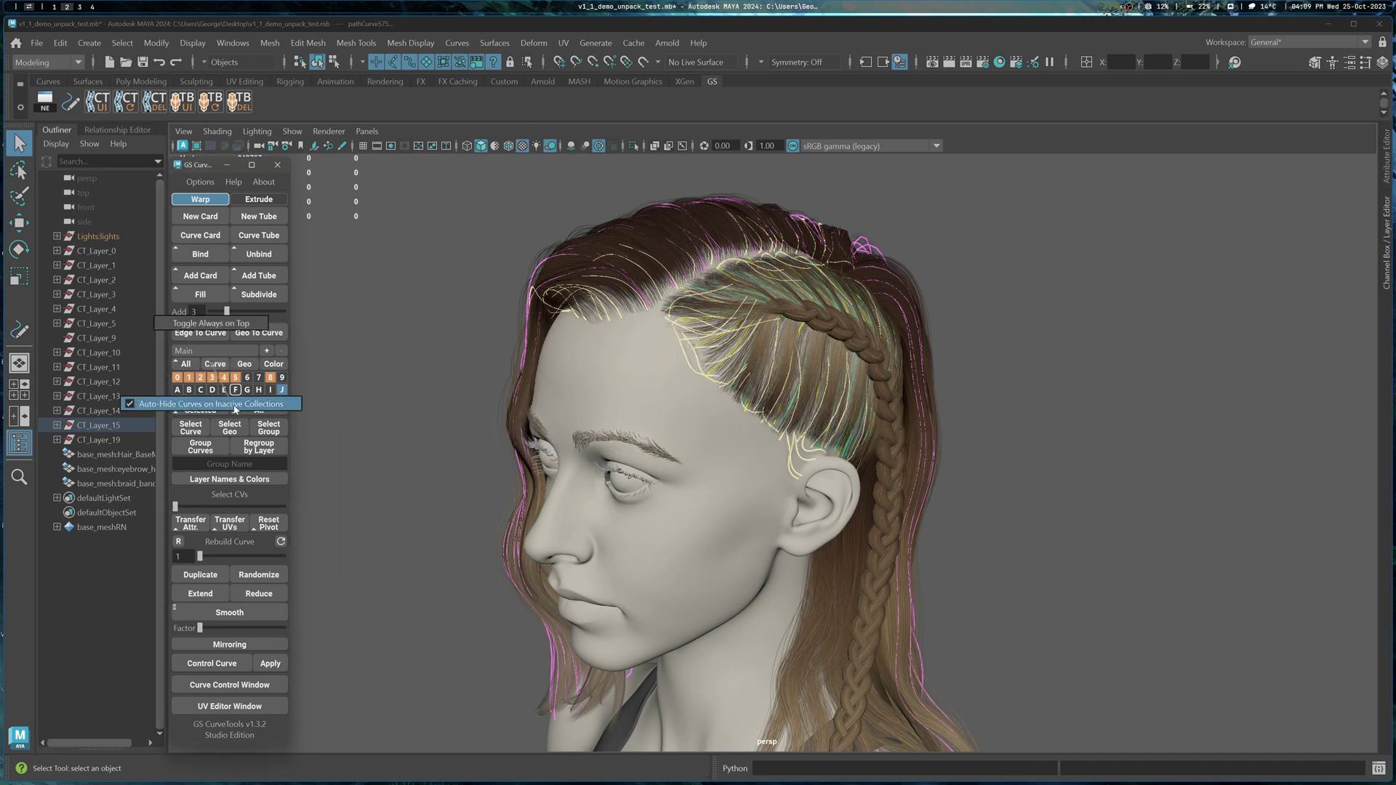
{"action": "right_click_drag", "start_coordinate": [216, 402], "coordinate": [209, 366]}
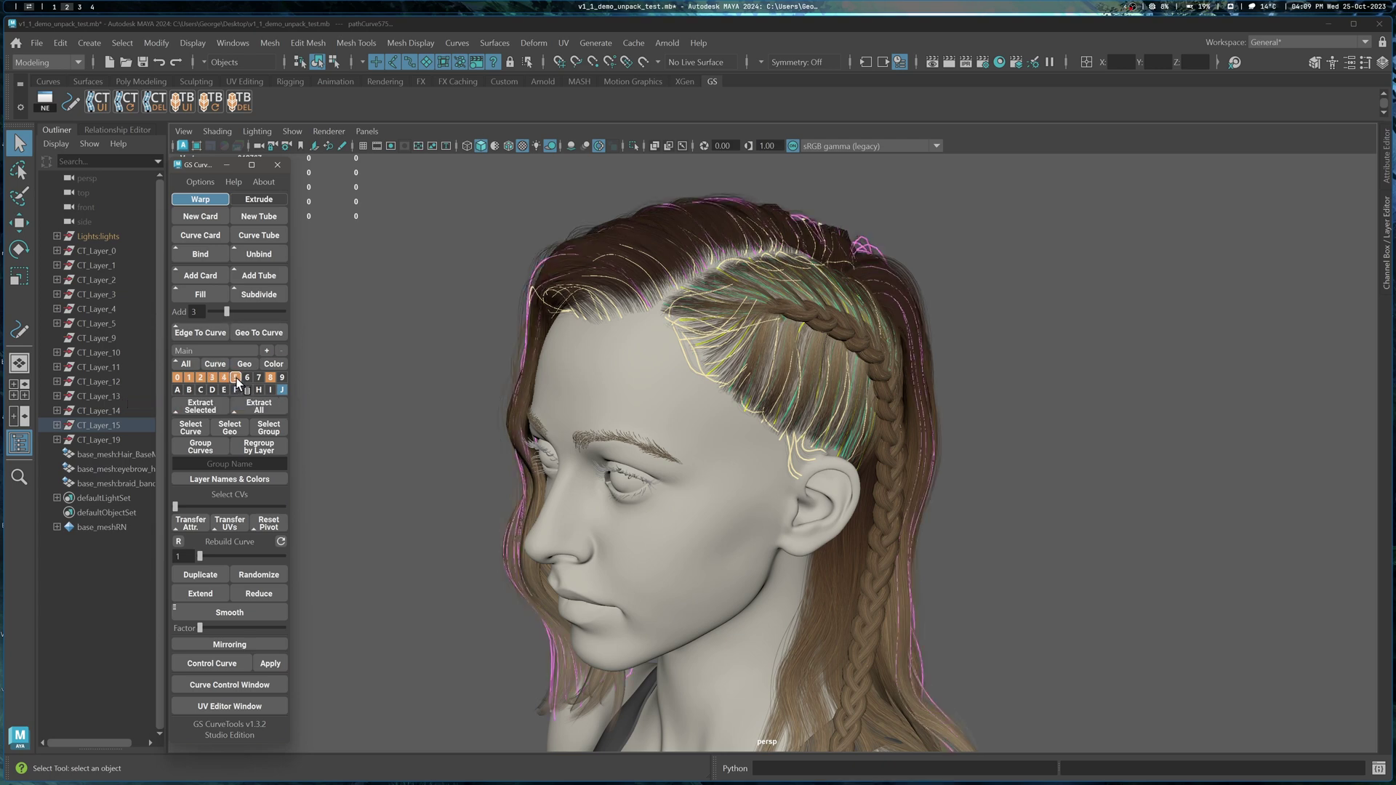
{"action": "left_click", "coordinate": [235, 378], "text": "ctrl"}
{"action": "left_click", "coordinate": [223, 377], "text": "ctrl"}
{"action": "left_click", "coordinate": [237, 378], "text": "ctrl"}
{"action": "left_click", "coordinate": [224, 378], "text": "ctrl"}
{"action": "left_click", "coordinate": [213, 378], "text": "ctrl"}
{"action": "left_click", "coordinate": [221, 378], "text": "ctrl"}
{"action": "left_click", "coordinate": [214, 378], "text": "ctrl"}
{"action": "left_click", "coordinate": [224, 378], "text": "ctrl"}
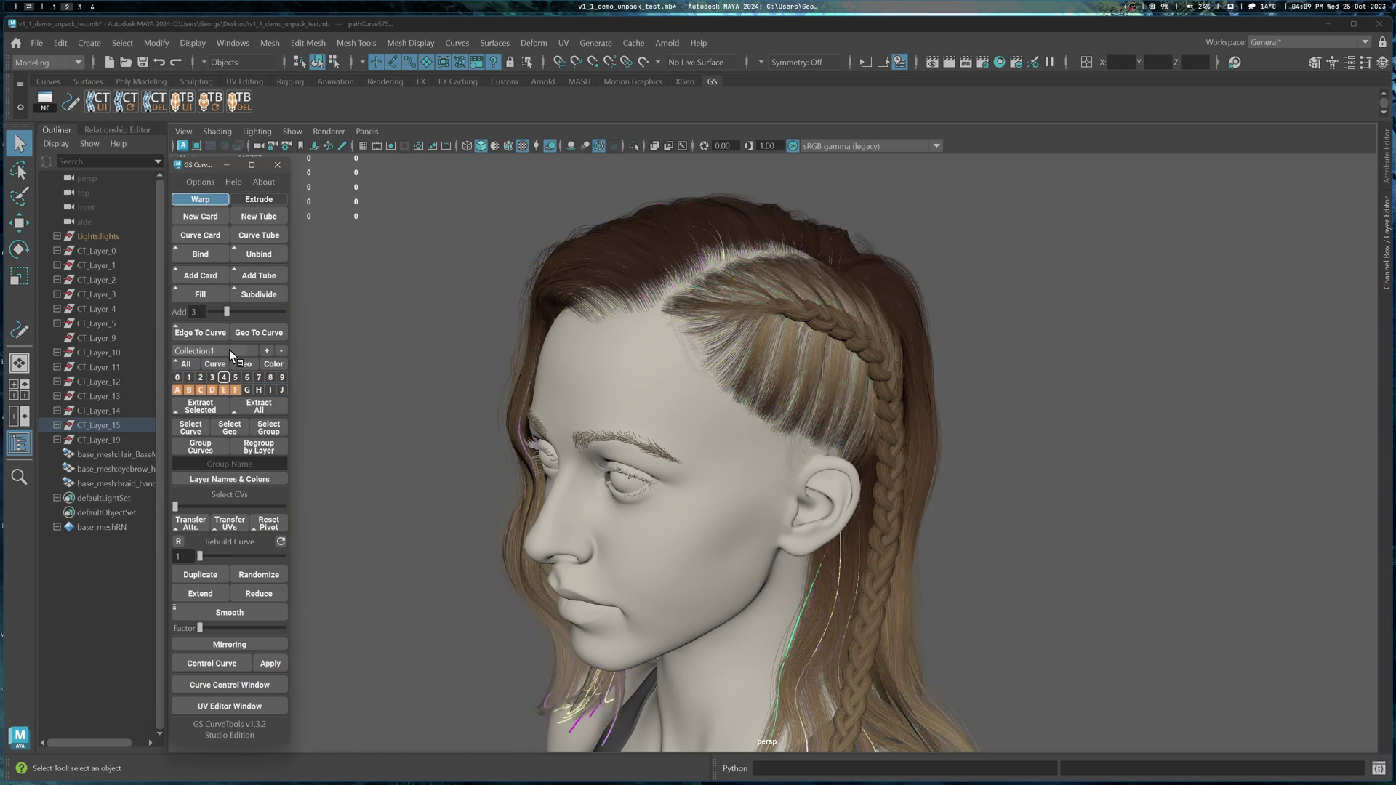
- Switch between the Main and Collection1 collections to compare which hair curves each one shows
{"action": "scroll", "coordinate": [229, 351], "scroll_direction": "down", "scroll_amount": 1}
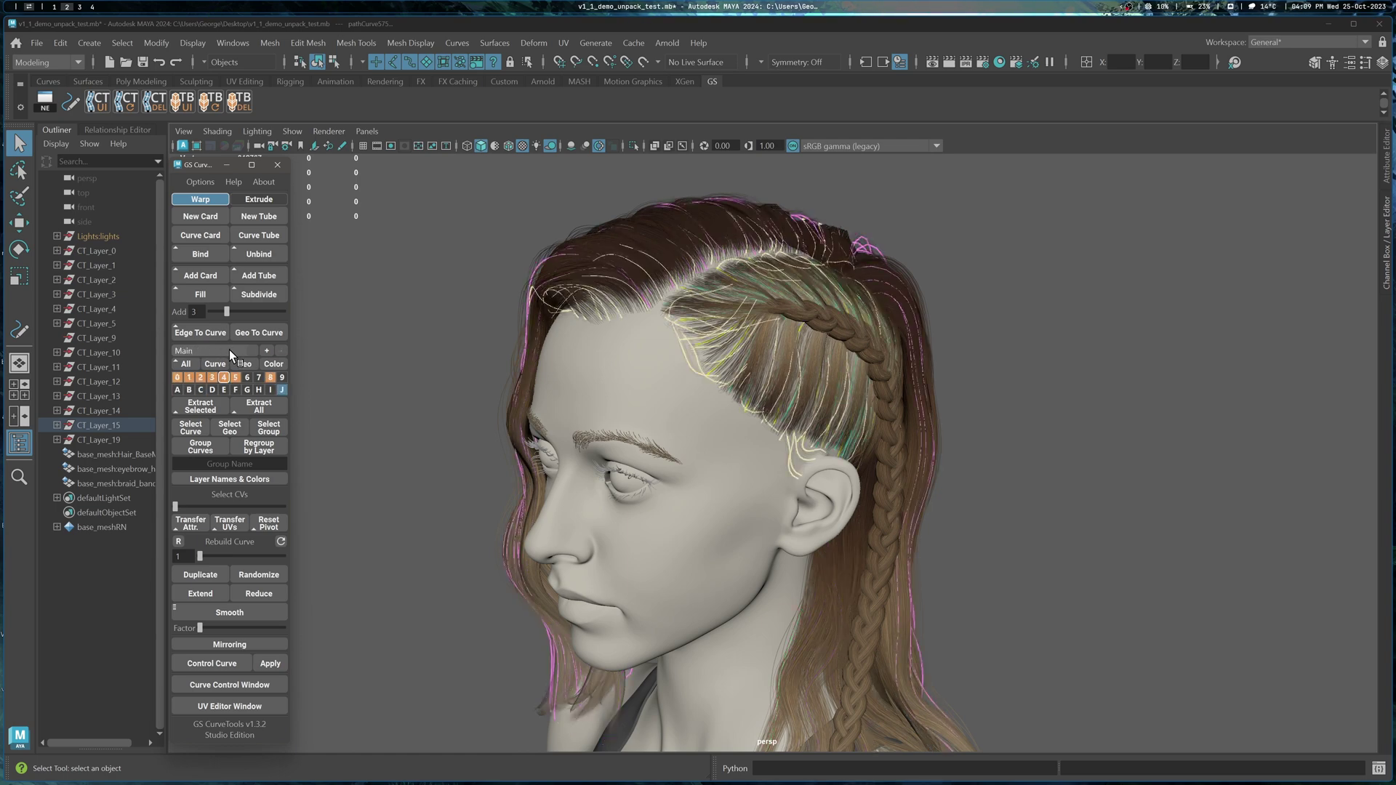
{"action": "middle_click_drag", "start_coordinate": [224, 386], "coordinate": [233, 387]}
{"action": "middle_click_drag", "start_coordinate": [695, 472], "coordinate": [609, 328], "text": "alt"}
{"action": "left_click_drag", "start_coordinate": [610, 329], "coordinate": [558, 321], "text": "alt"}
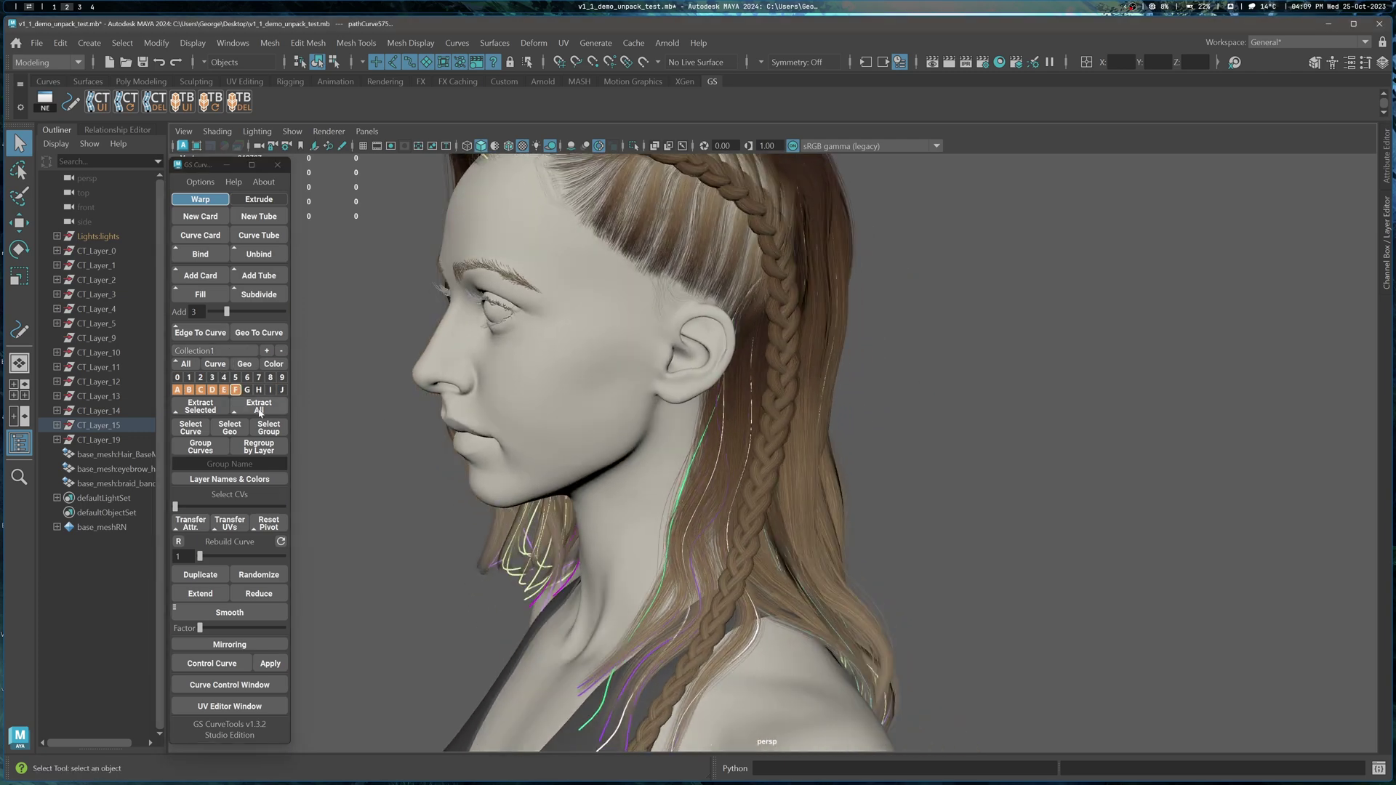
- Toggle layers D, E and F of Collection1 off and on to check their curves
{"action": "left_click", "coordinate": [216, 389]}
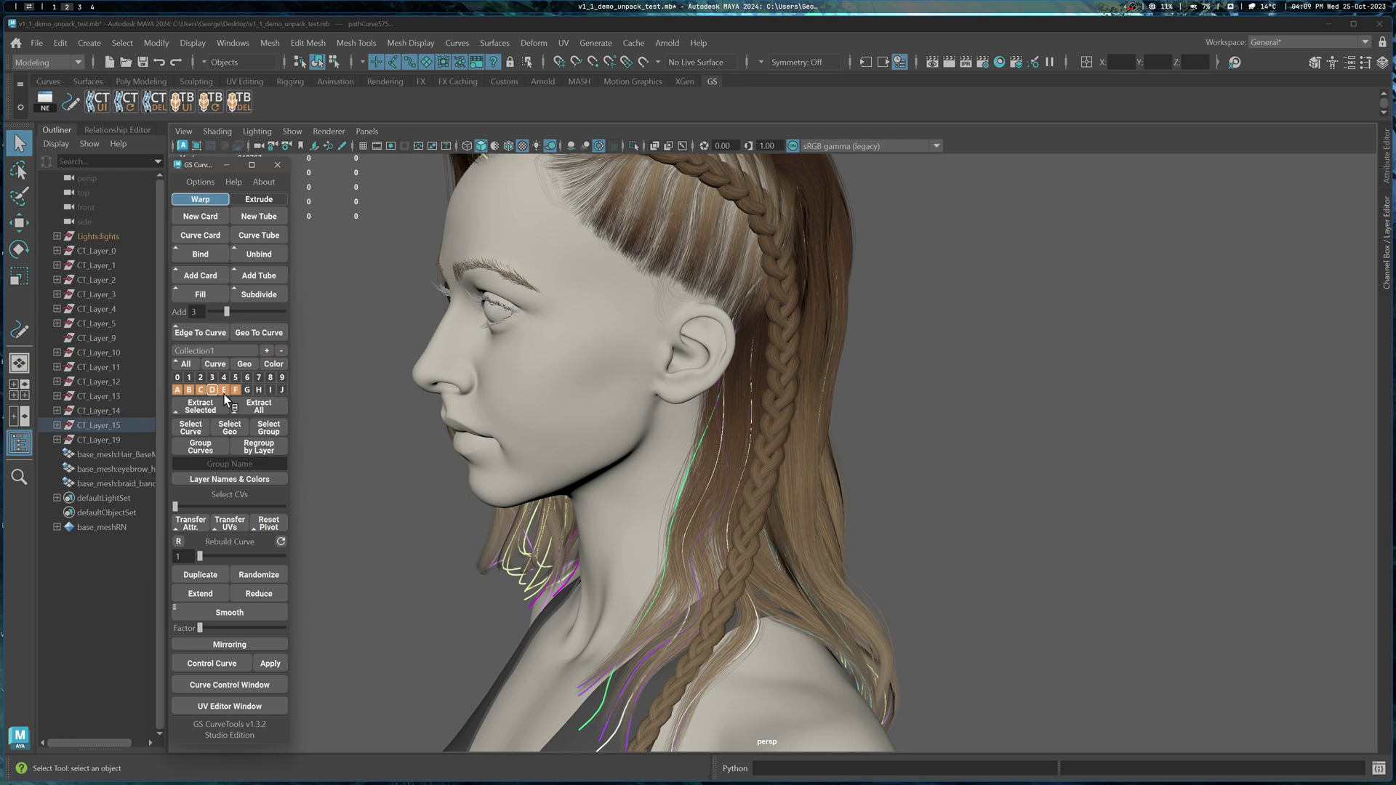
{"action": "left_click", "coordinate": [223, 390], "text": "alt"}
{"action": "left_click", "coordinate": [234, 389], "text": "alt"}
{"action": "left_click", "coordinate": [224, 390], "text": "alt"}
{"action": "left_click", "coordinate": [213, 390], "text": "alt"}
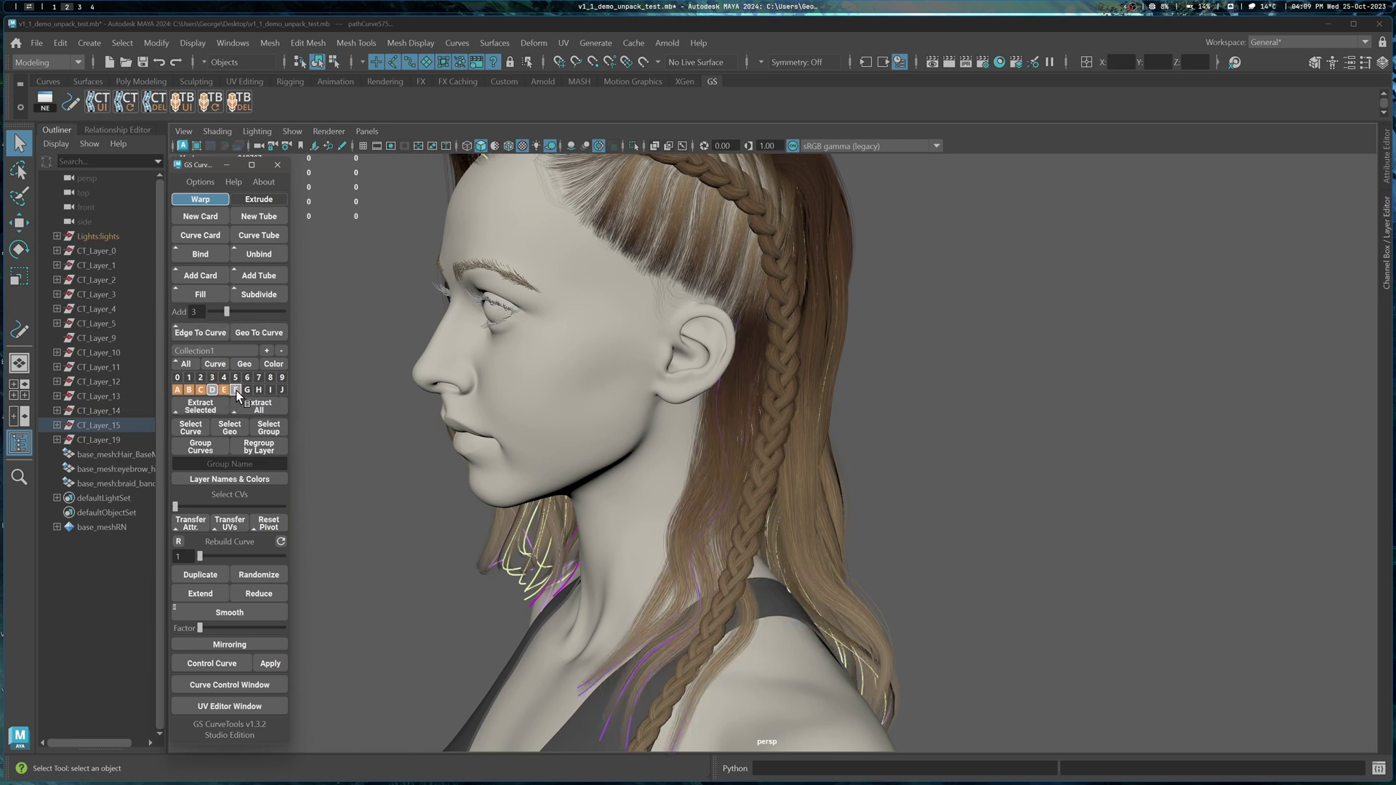
{"action": "left_click", "coordinate": [224, 390]}
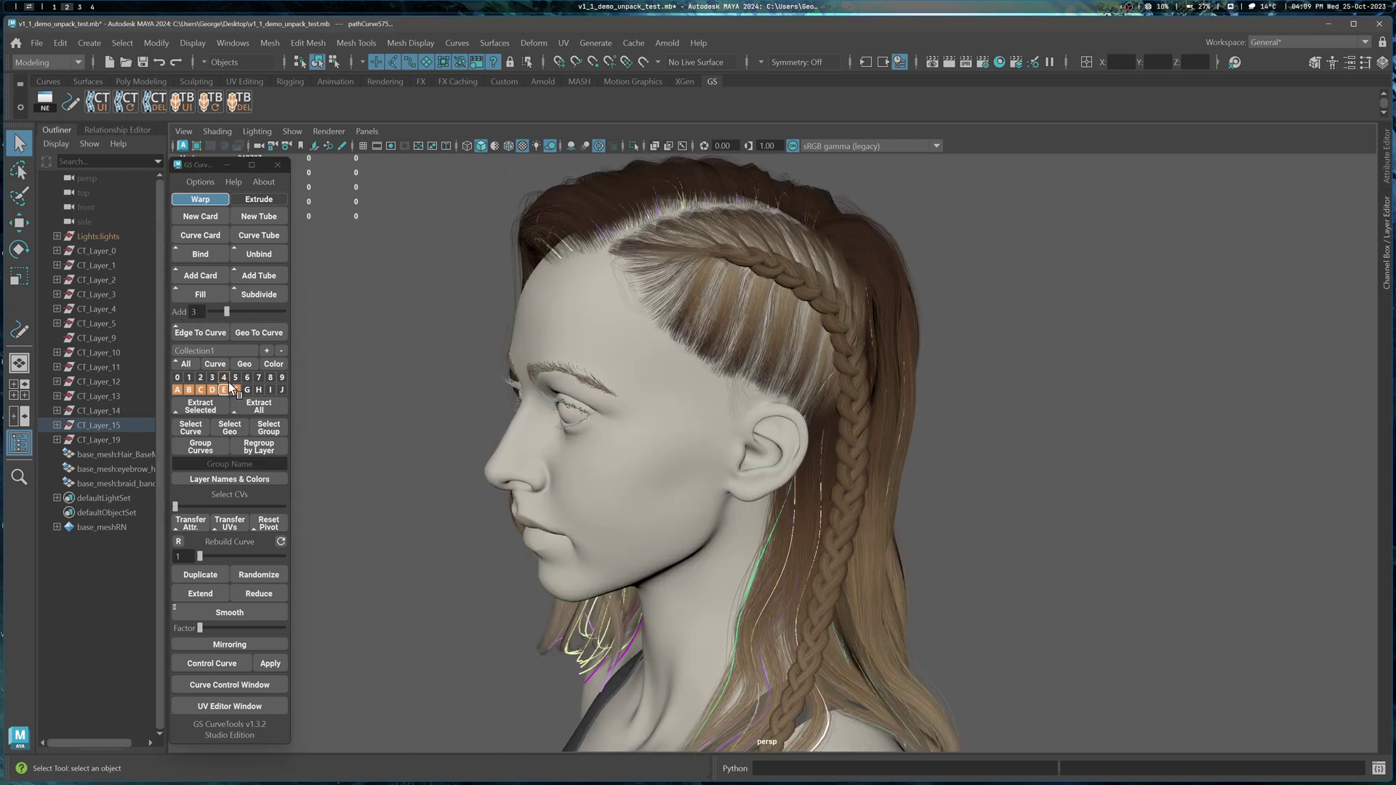
{"action": "left_click", "coordinate": [222, 363]}
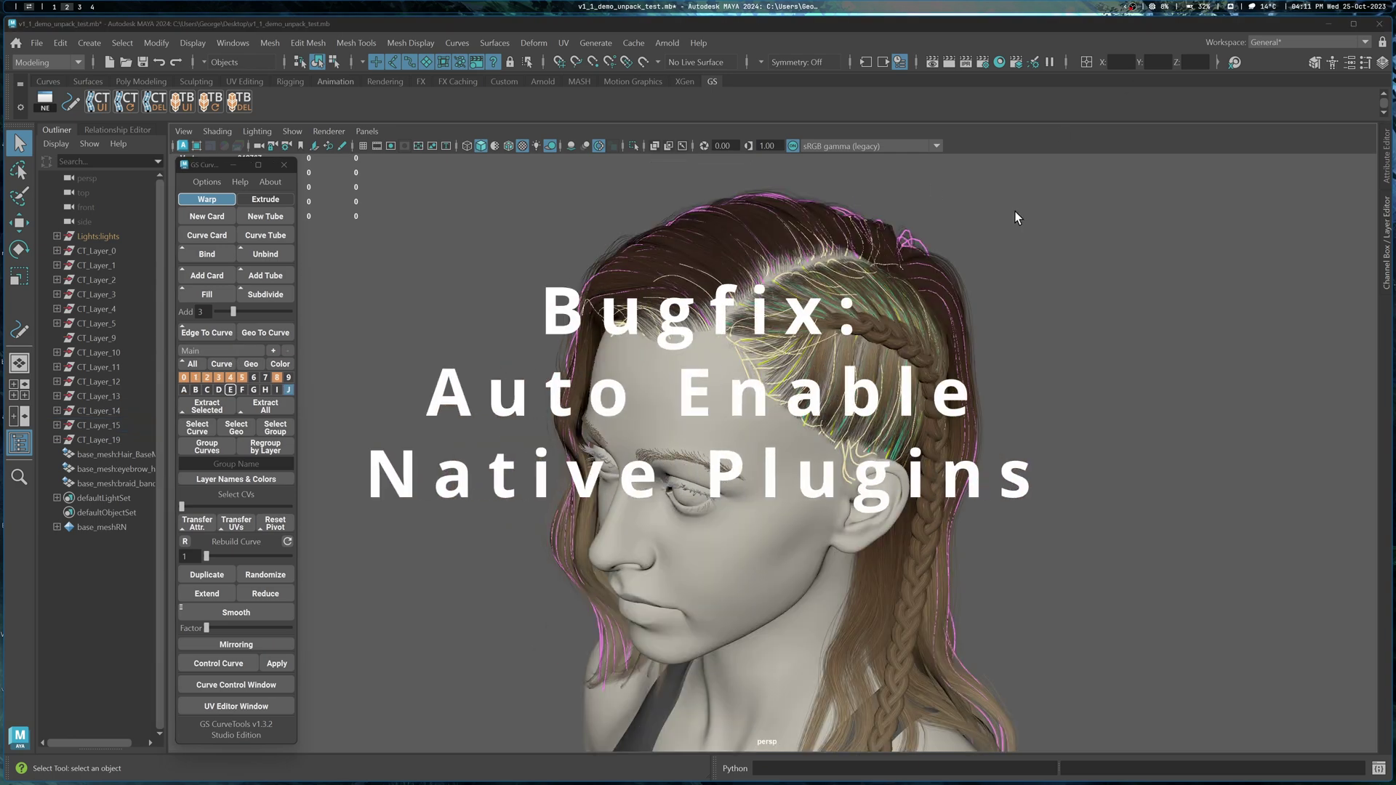
- Open the Plug-in Manager and enlarge its window so more of the plug-in list fits
{"action": "left_click", "coordinate": [241, 48]}
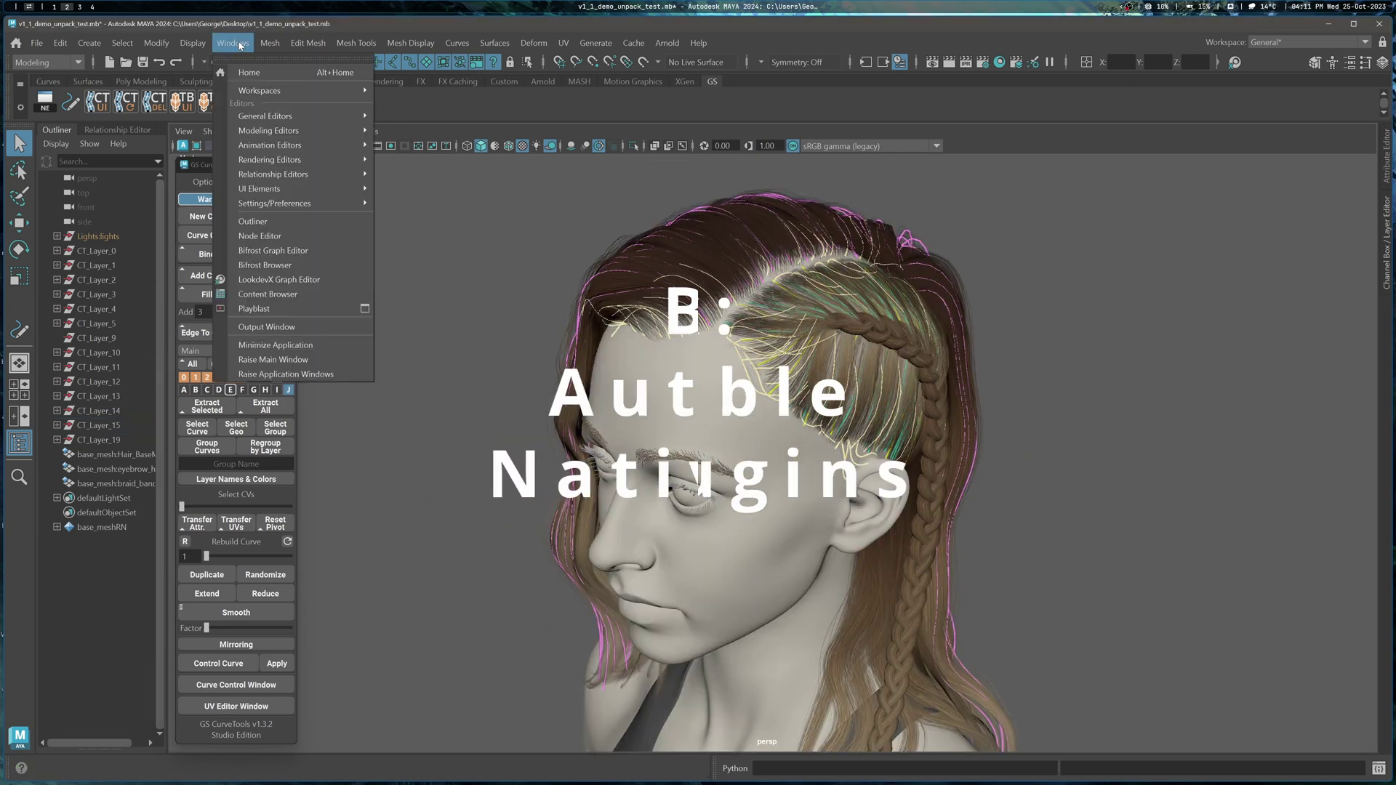
{"action": "mouse_move", "coordinate": [307, 205]}
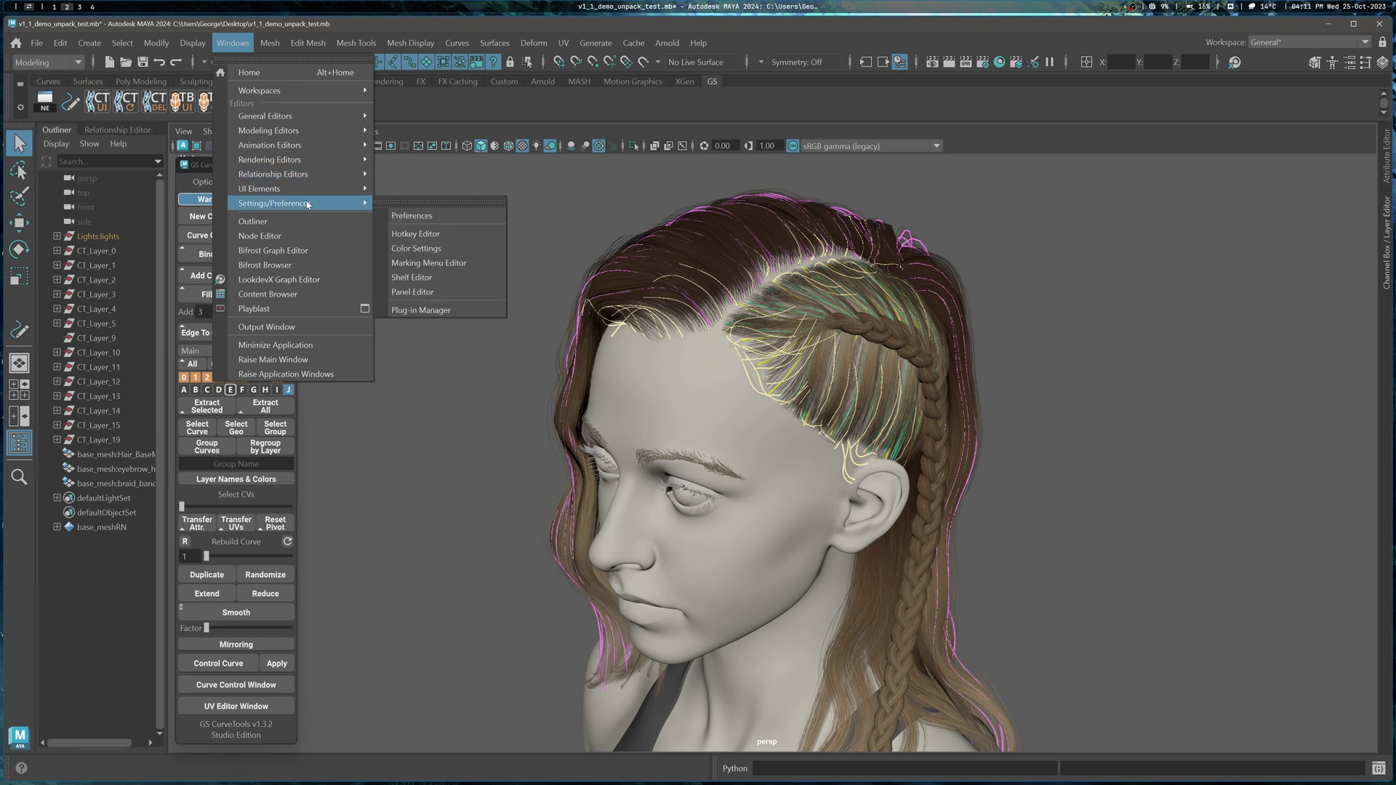
{"action": "left_click", "coordinate": [420, 310]}
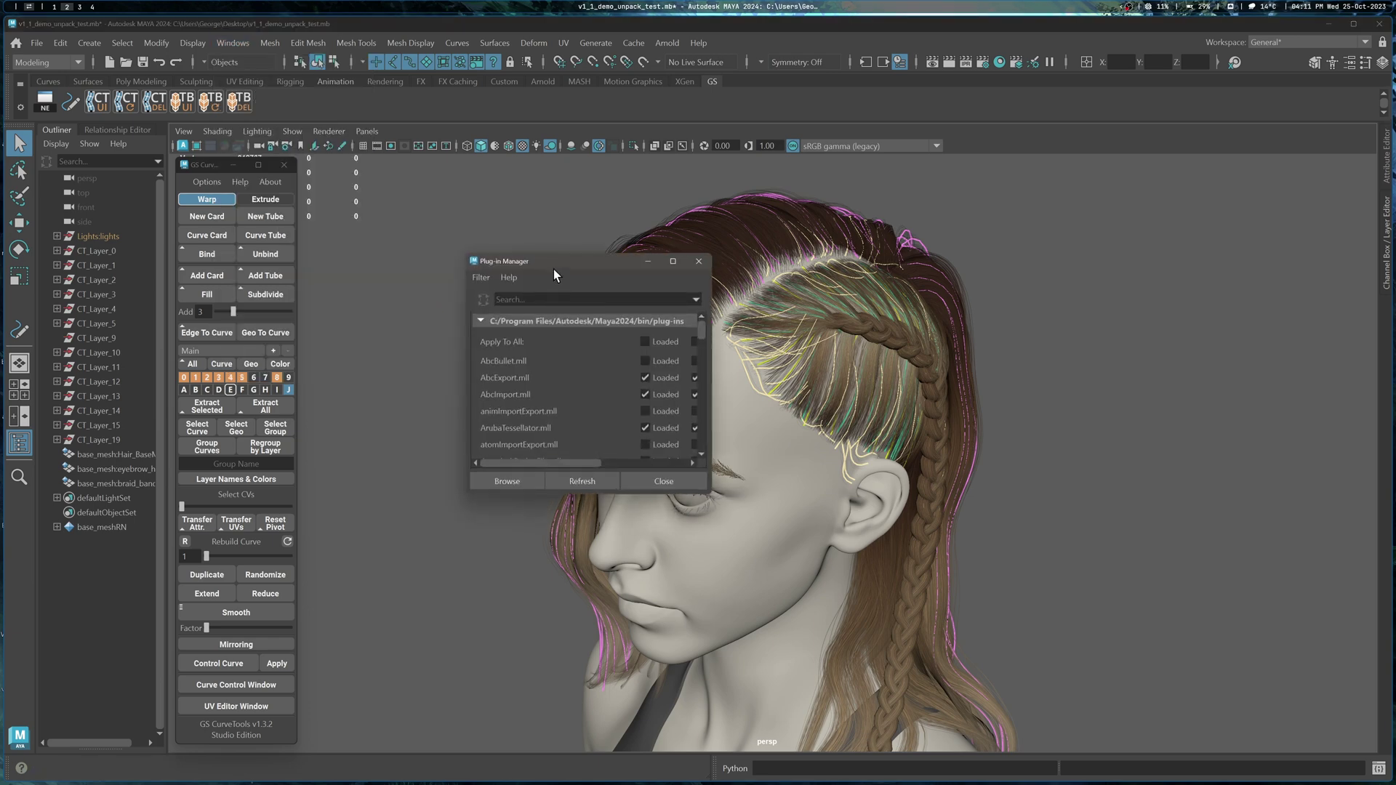
{"action": "left_click_drag", "start_coordinate": [554, 264], "coordinate": [611, 171]}
{"action": "left_click_drag", "start_coordinate": [765, 389], "coordinate": [977, 451]}
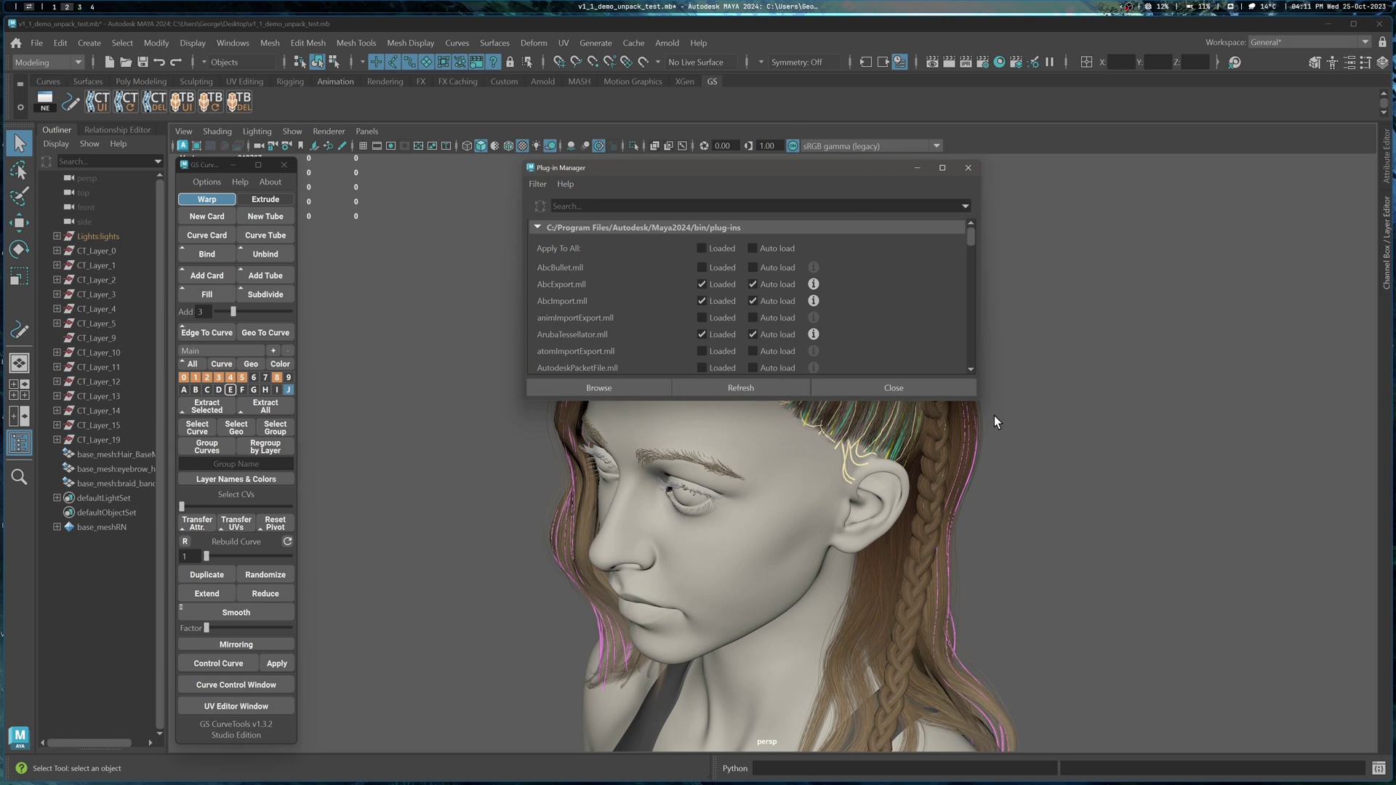
{"action": "left_click_drag", "start_coordinate": [979, 402], "coordinate": [931, 679]}
- Examine the Loaded and Auto load settings of Maya's native plug-ins
{"action": "scroll", "coordinate": [914, 281], "scroll_direction": "down", "scroll_amount": 3}
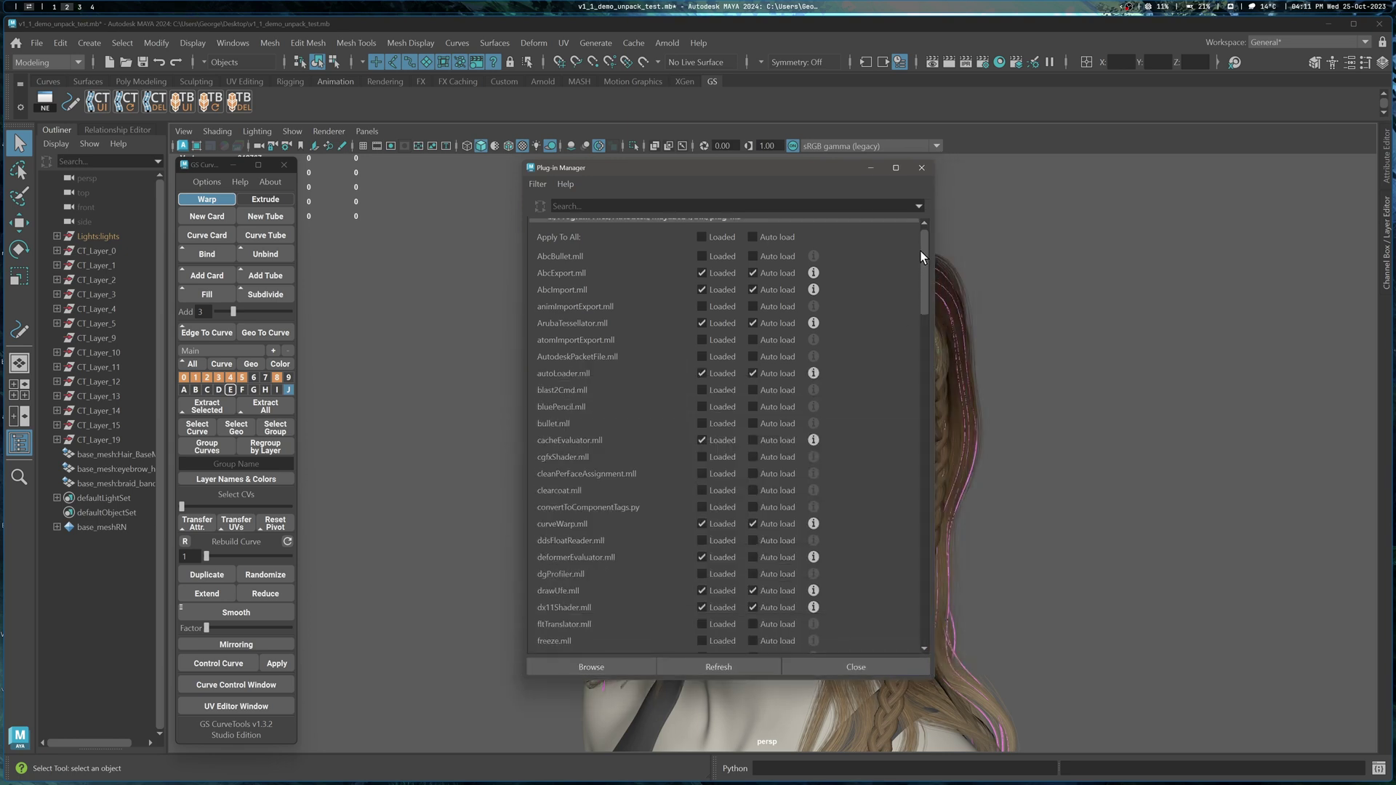
{"action": "left_click_drag", "start_coordinate": [924, 275], "coordinate": [901, 260]}
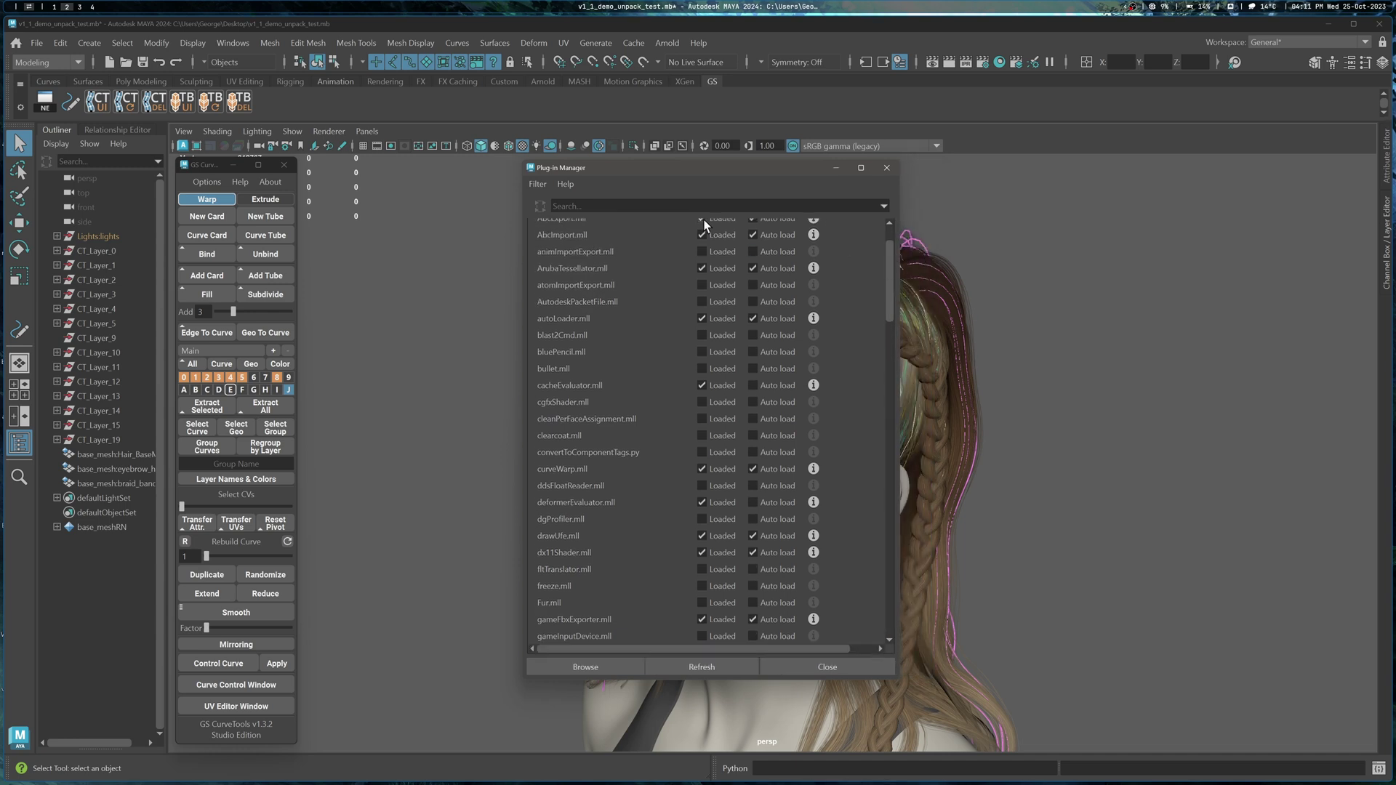
{"action": "scroll", "coordinate": [549, 252], "scroll_direction": "up", "scroll_amount": 2}
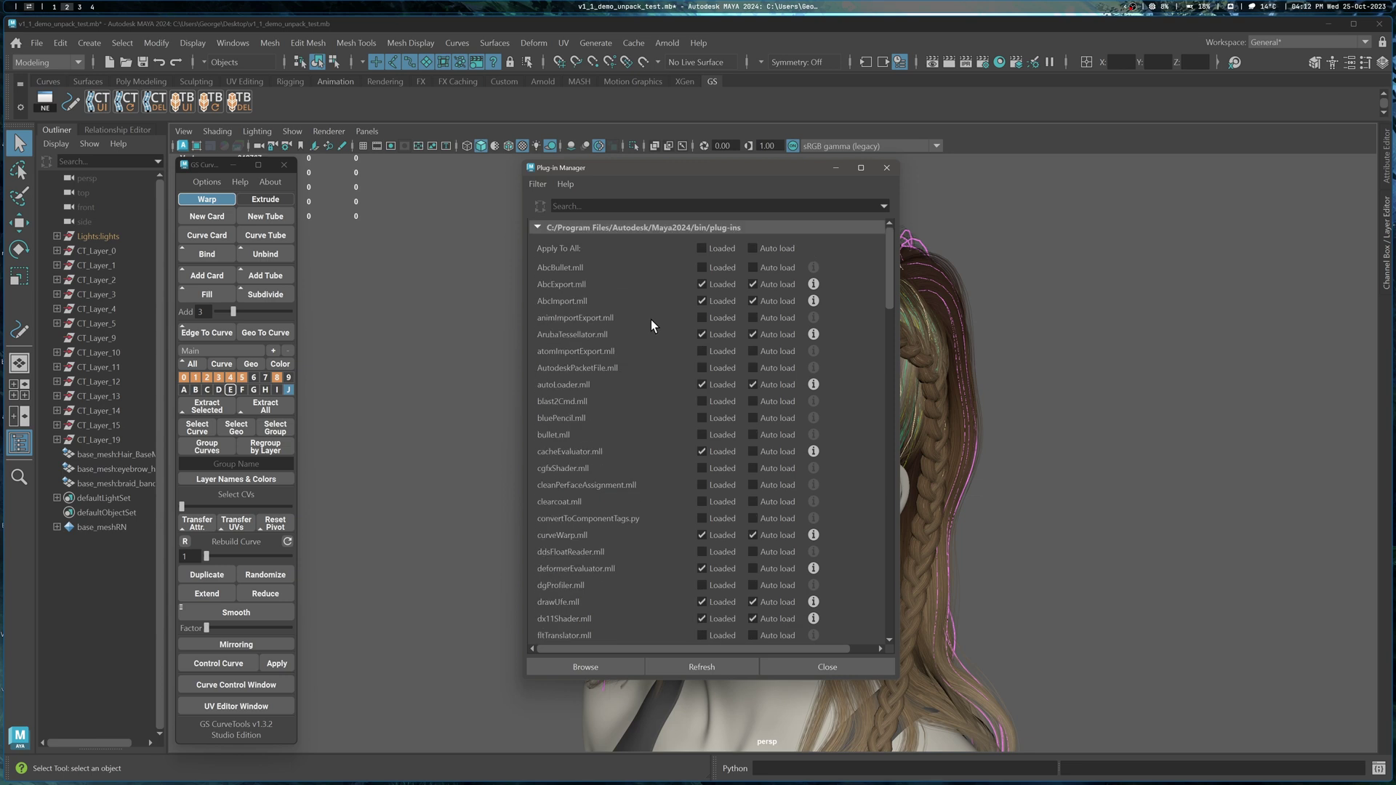
{"action": "left_click", "coordinate": [702, 384]}
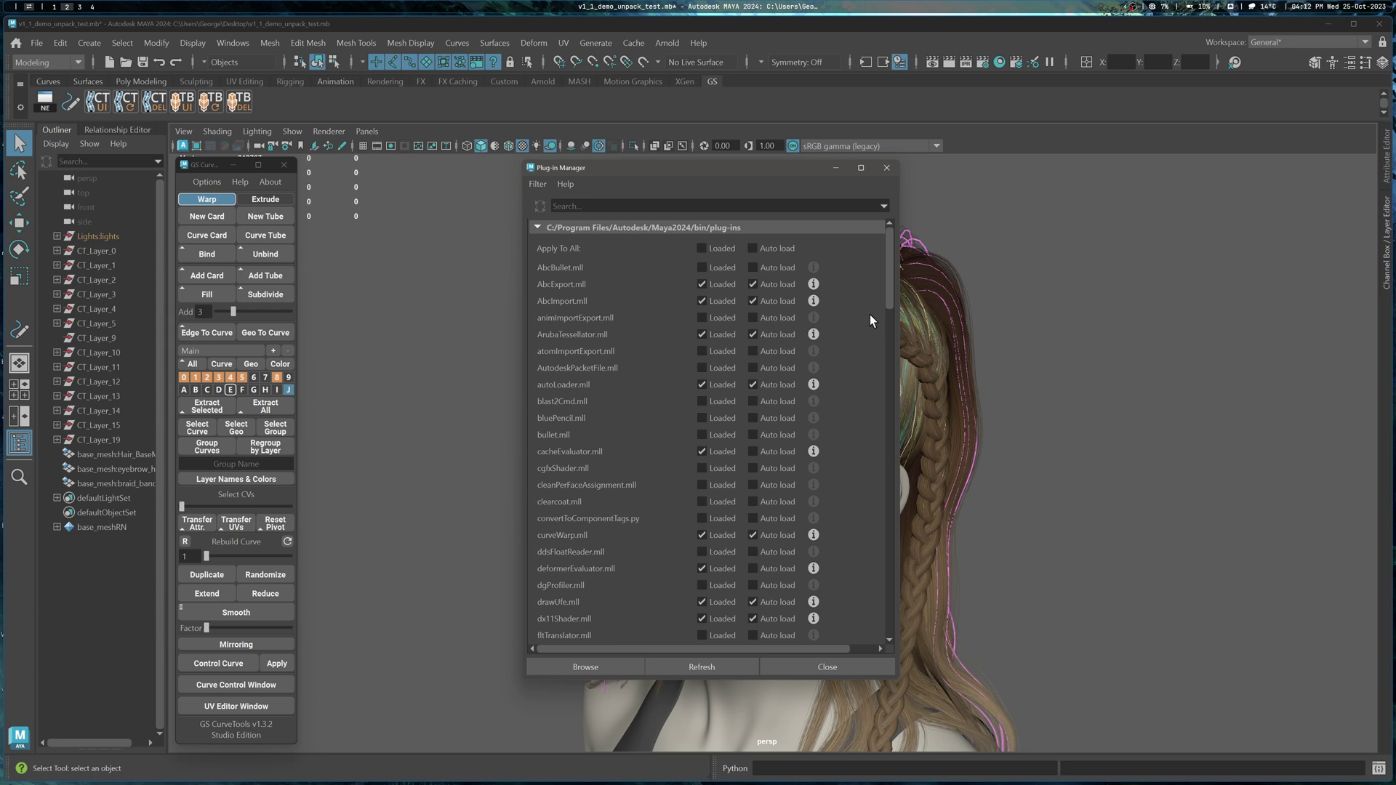
{"action": "scroll", "coordinate": [888, 280], "scroll_direction": "down", "scroll_amount": 1}
{"action": "scroll", "coordinate": [811, 298], "scroll_direction": "up", "scroll_amount": 1}
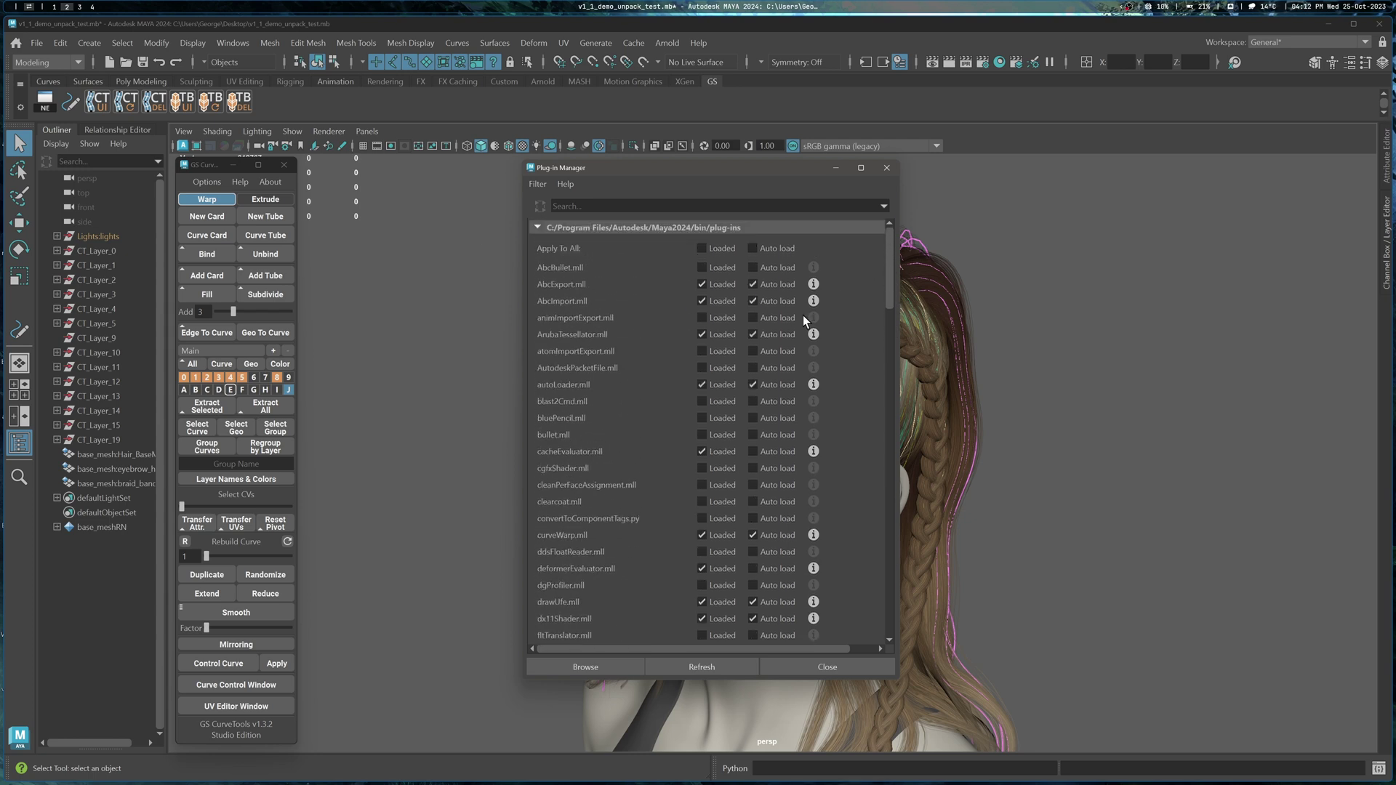